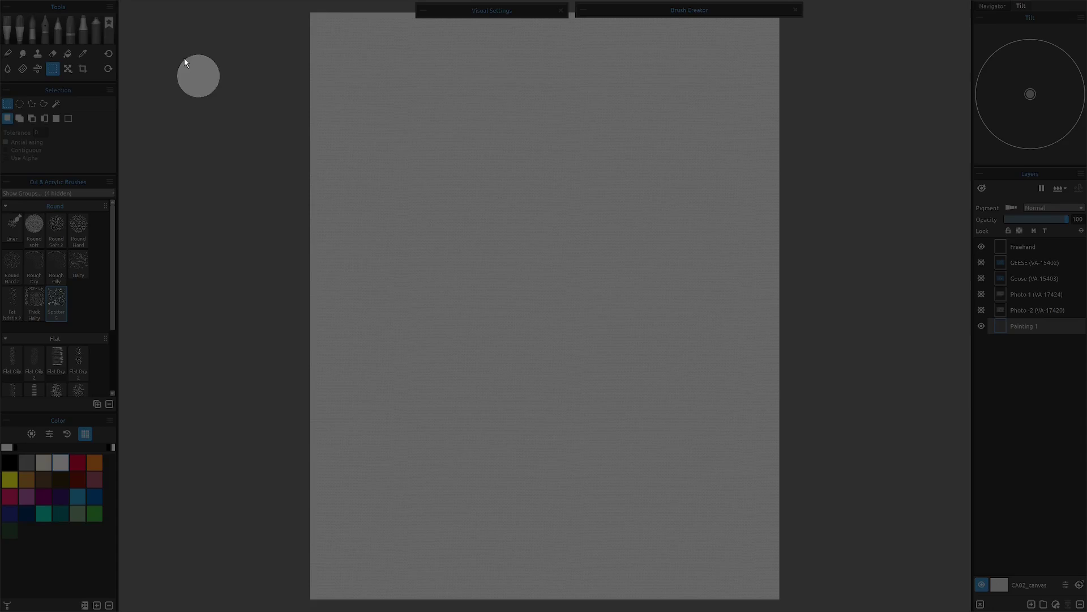
mouse_move(107, 3)
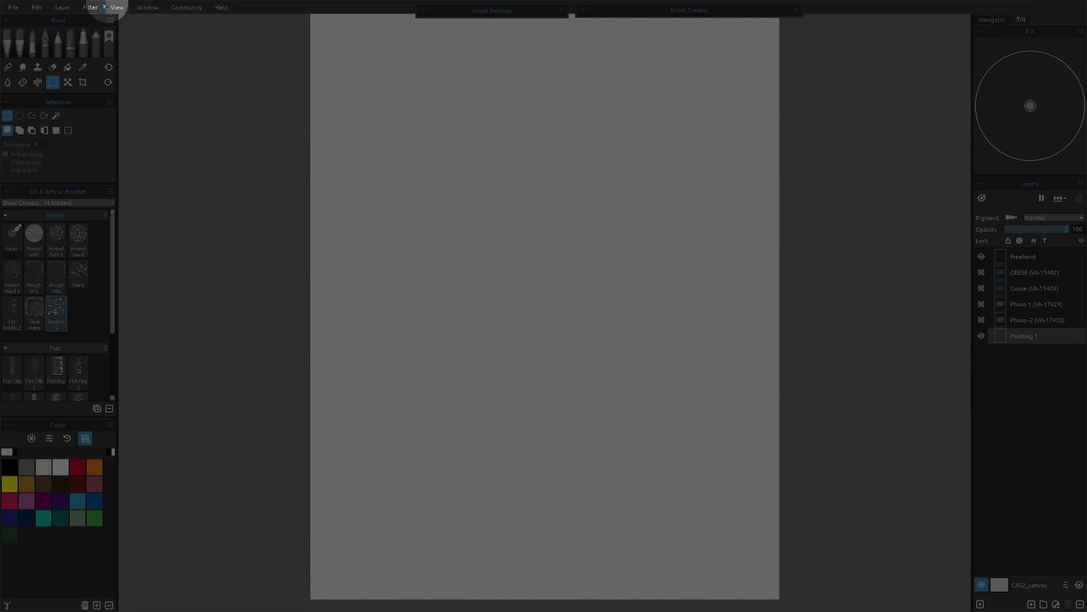
left_click(12, 7)
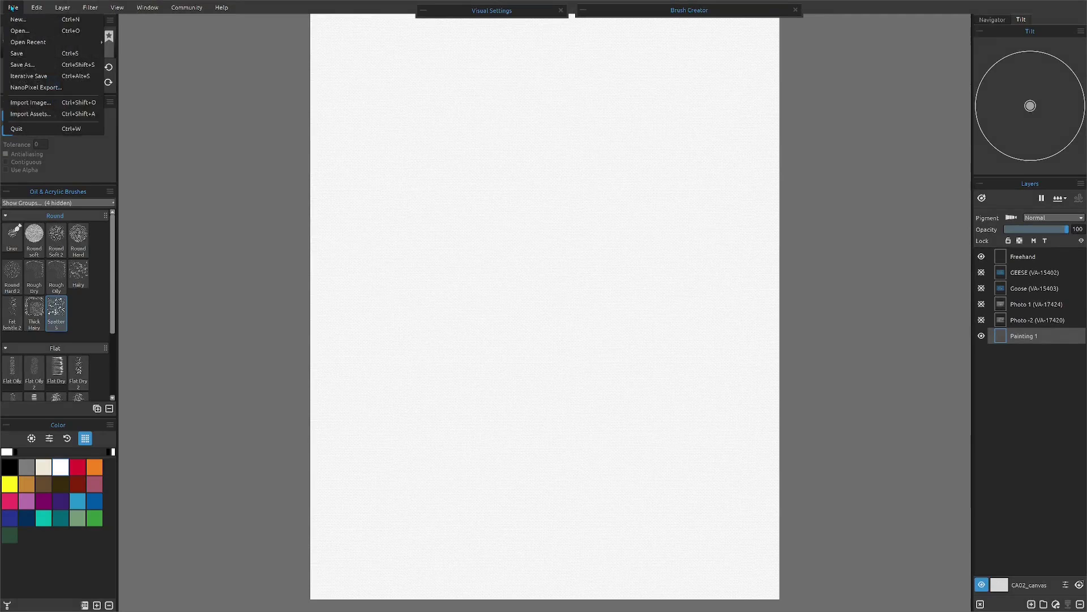
left_click(30, 103)
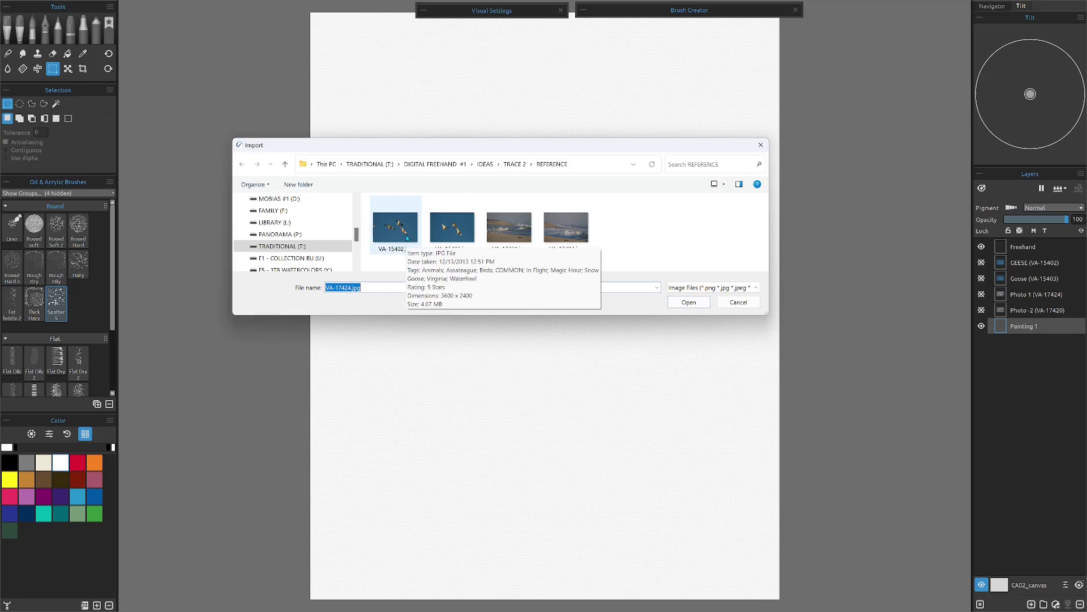
left_click(568, 228)
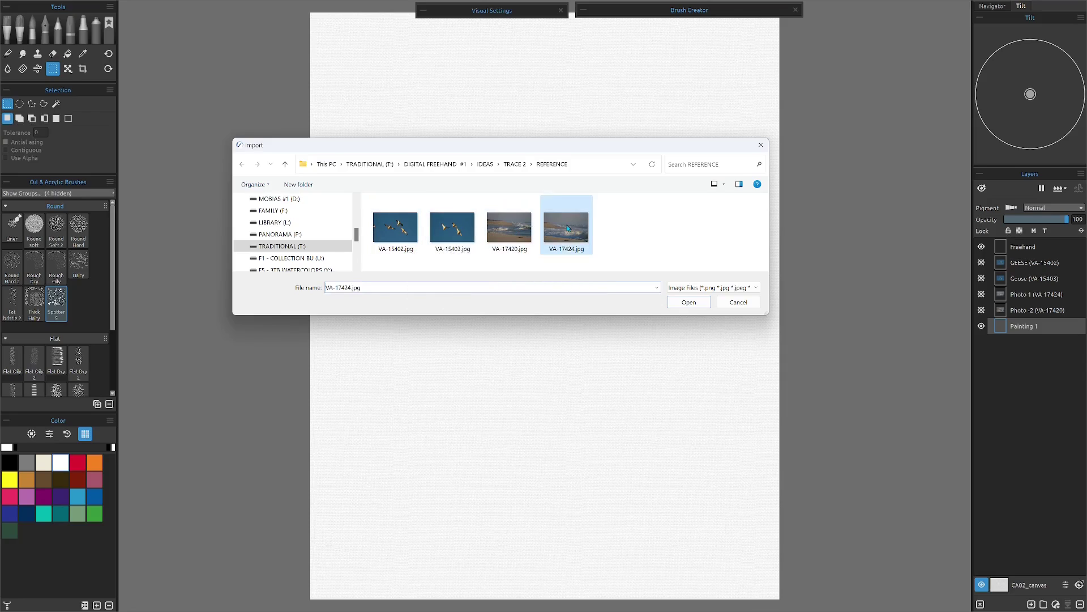
left_click(689, 302)
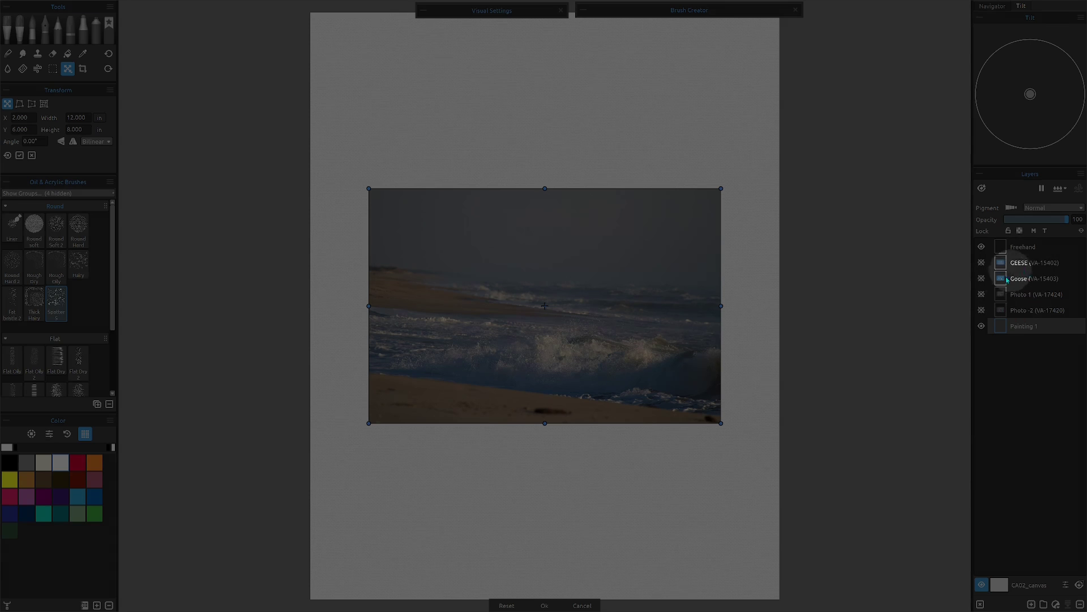
left_click(582, 604)
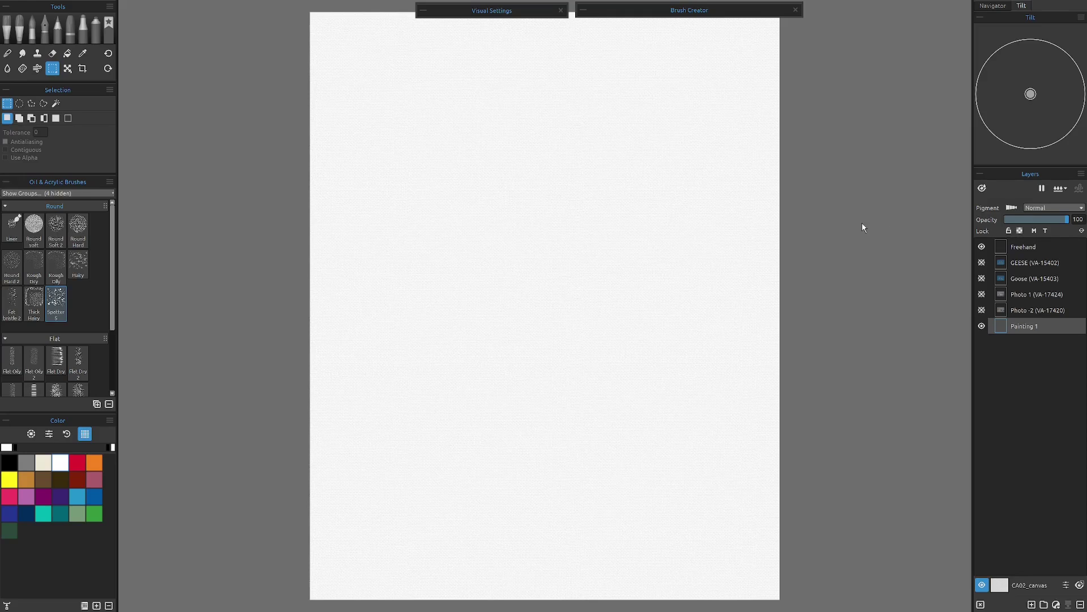
Show the Photo -2, Photo 1, Goose and GEESE layers one after another to examine each reference image.
left_click(982, 309)
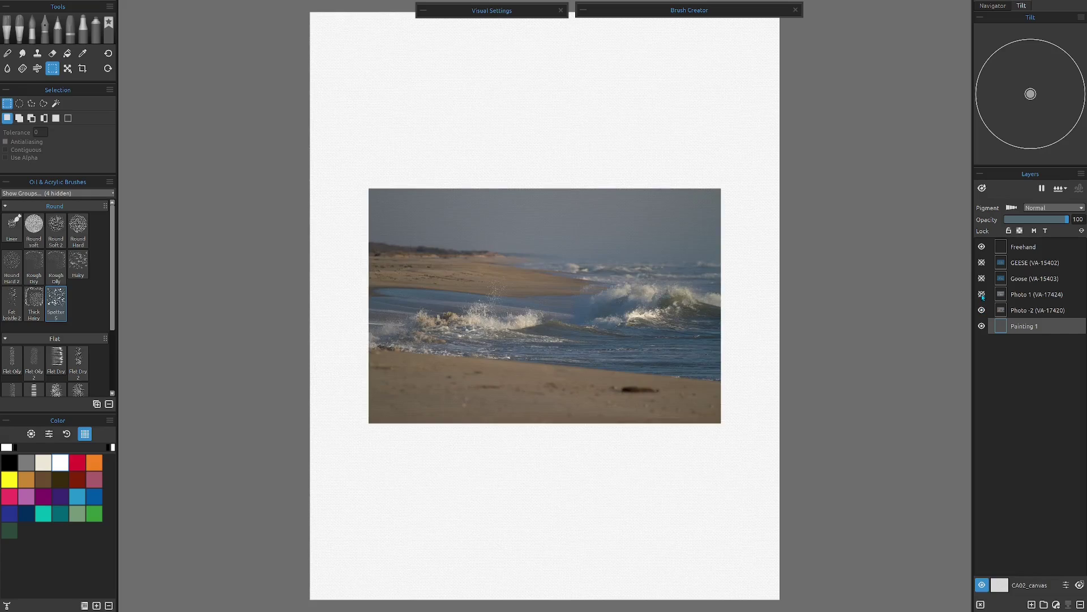
left_click(982, 294)
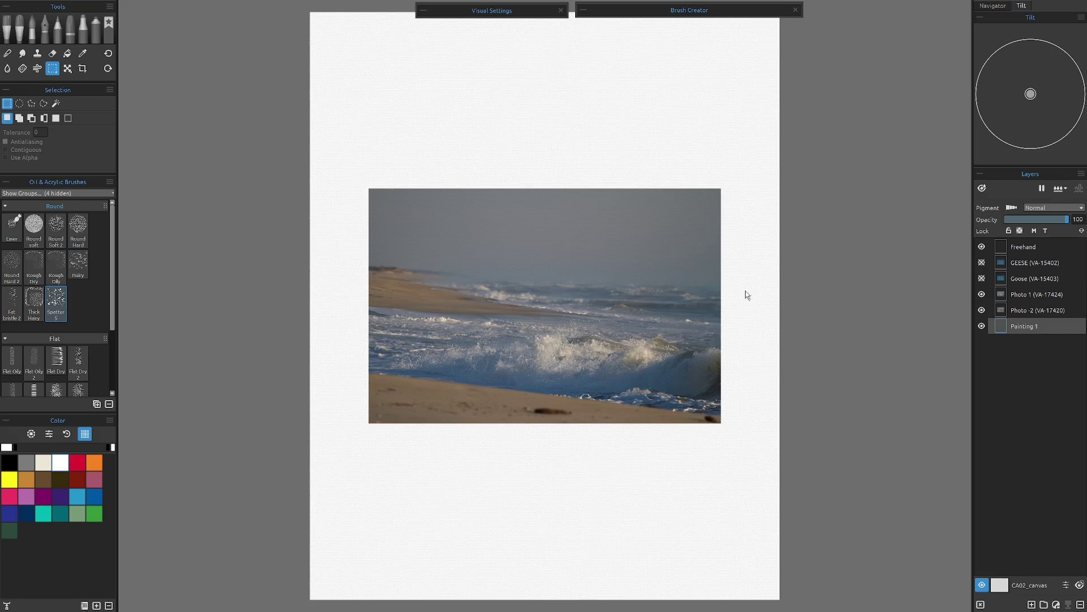
left_click(981, 280)
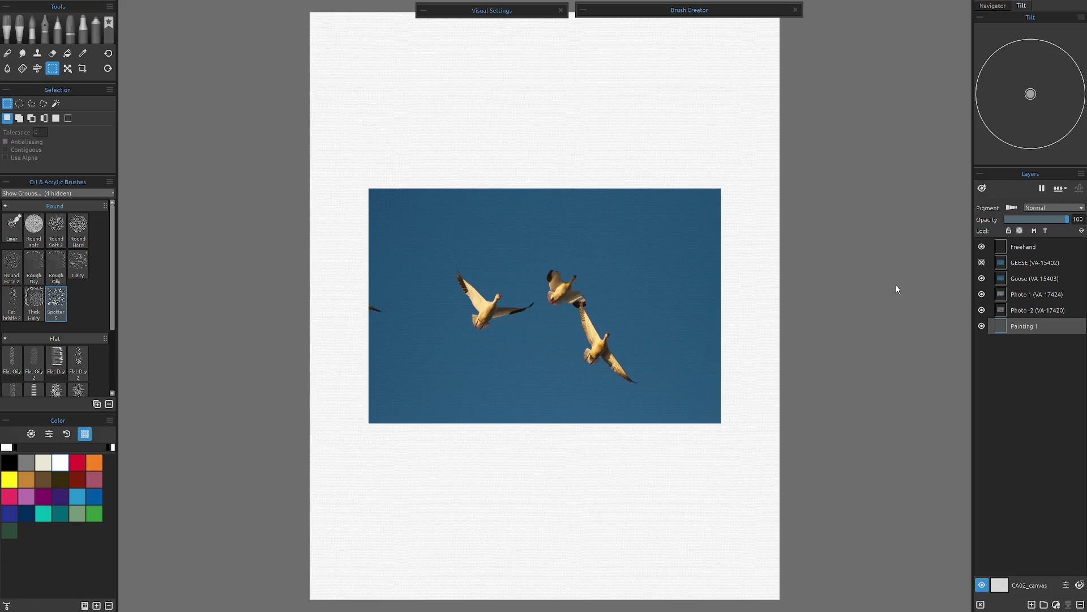
left_click(980, 263)
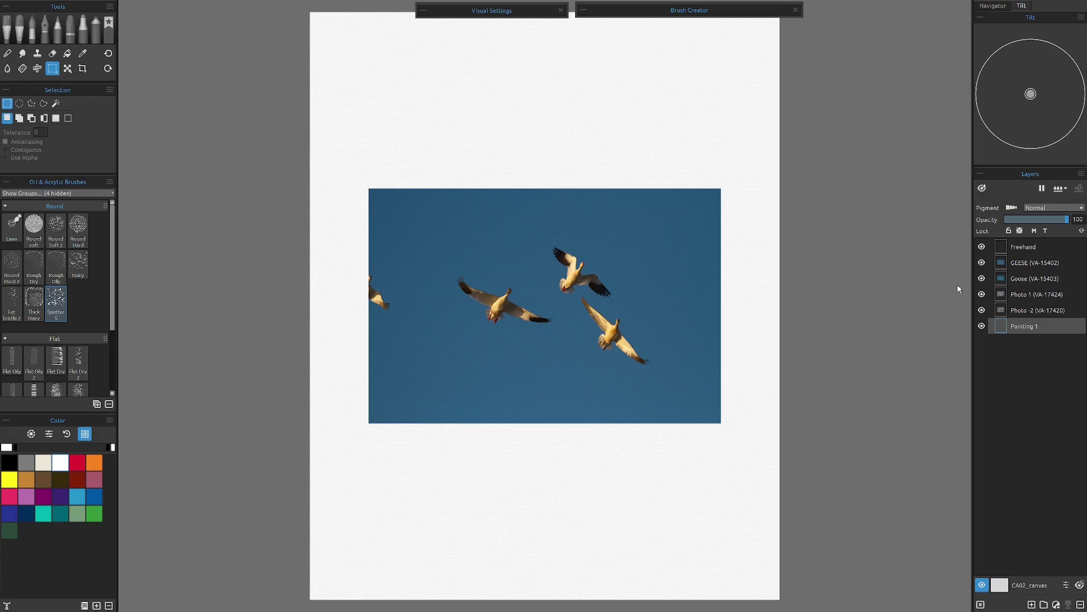
Hide both geese layers, compare the Photo 1 and Photo -2 seascapes one at a time, and hide them too.
left_click(981, 263)
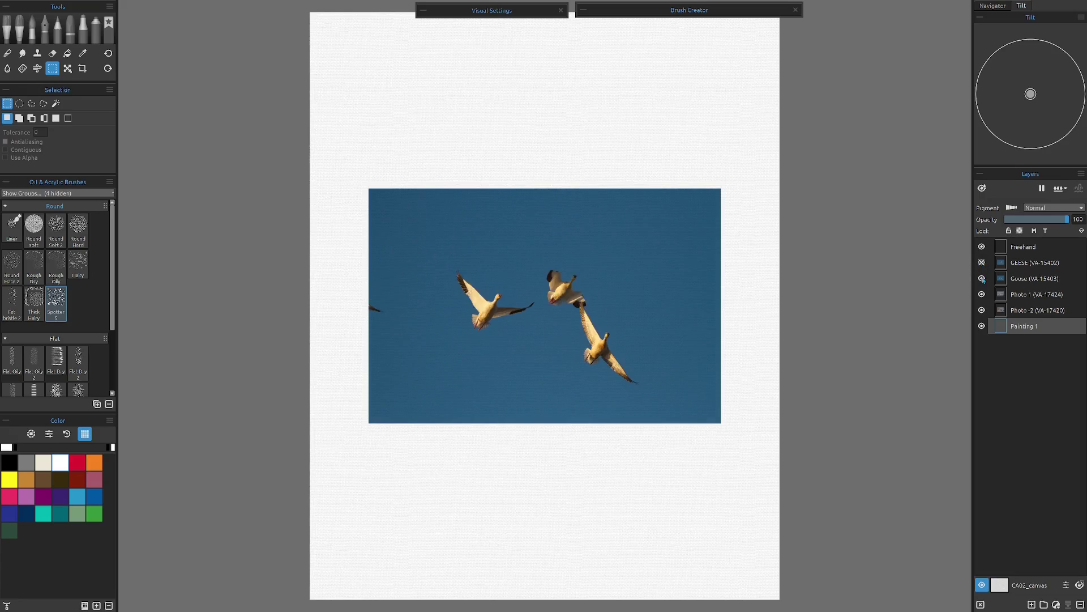
left_click(981, 278)
left_click(981, 295)
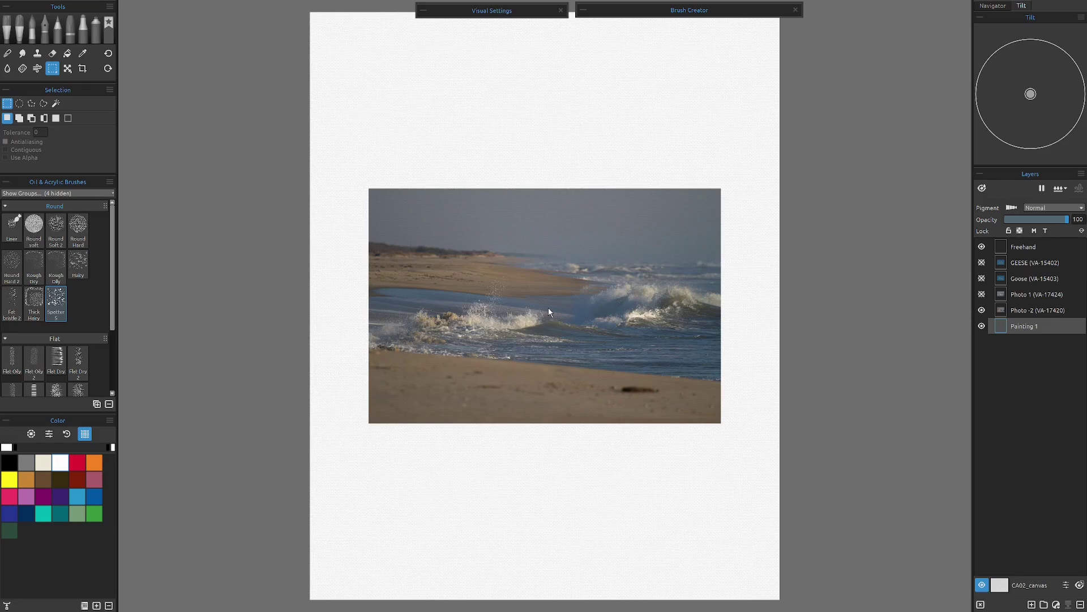
scroll(549, 307, "up", 2)
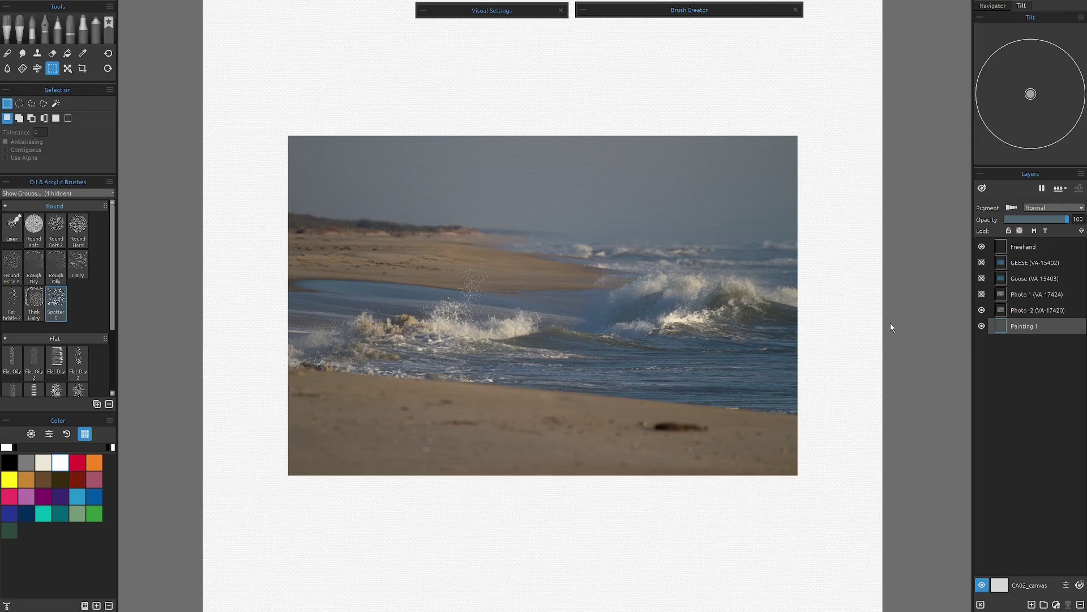
left_click(981, 294)
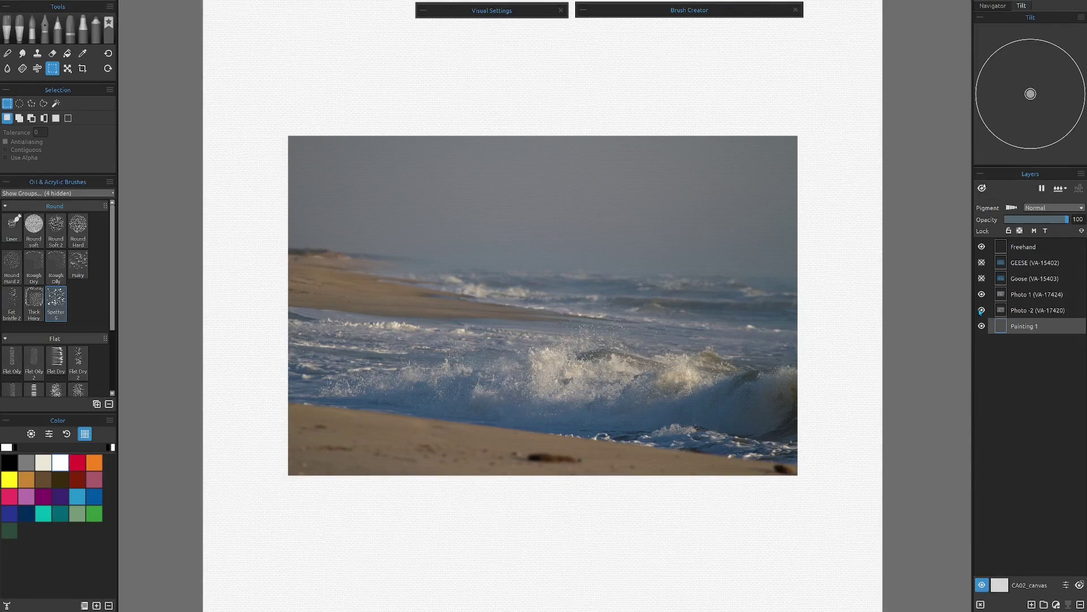
left_click(982, 310)
left_click(982, 294)
Show the Goose (VA-15403) layer and flip its photo horizontally.
left_click(1034, 279)
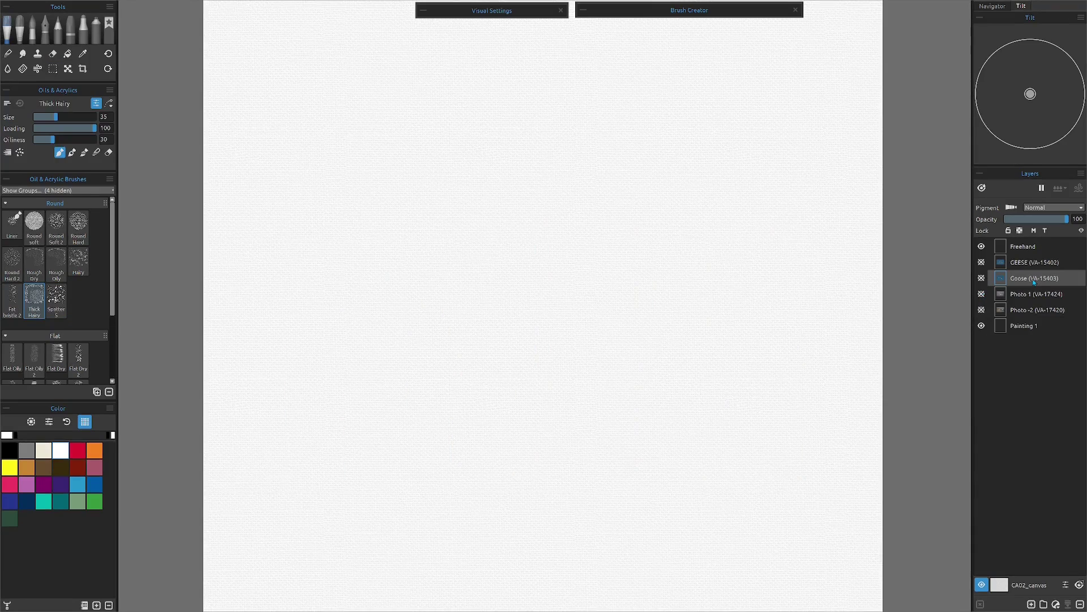
left_click(982, 278)
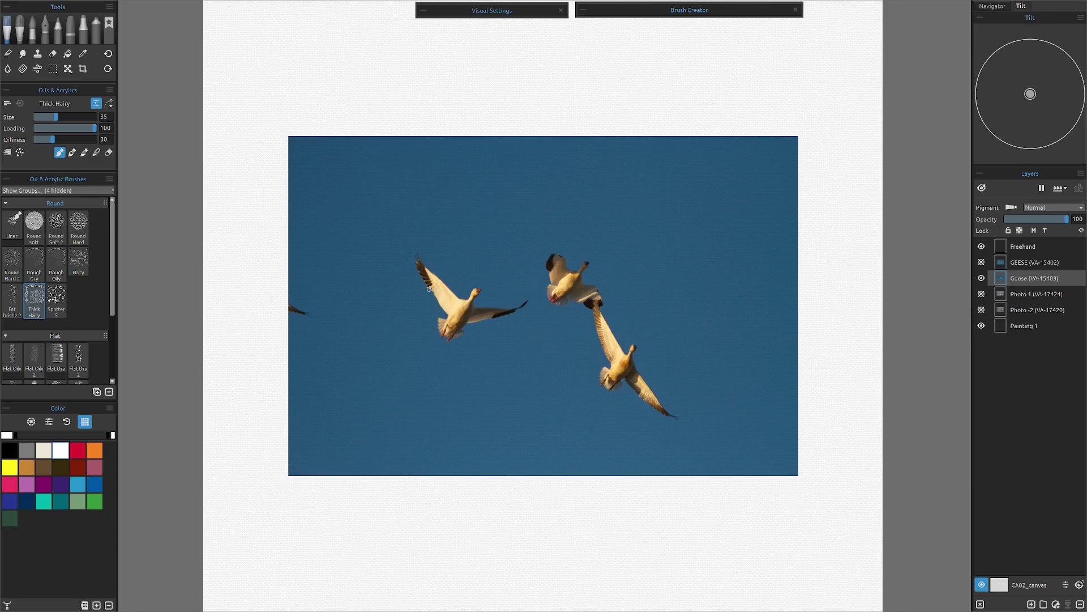
left_click(68, 69)
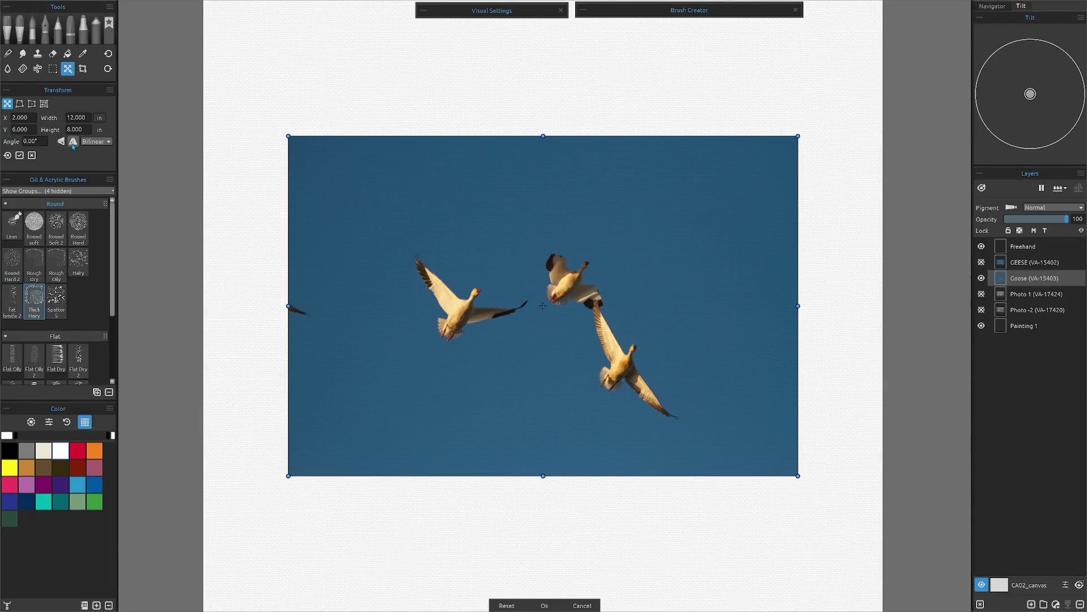
left_click(73, 142)
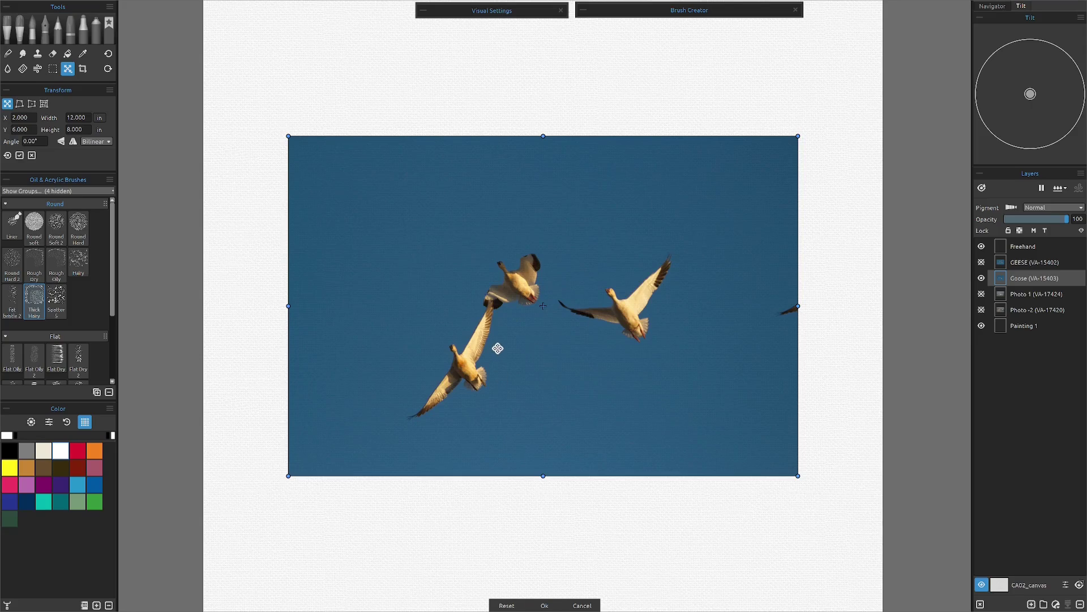
key("Return")
Show the GEESE (VA-15402) layer, compare it with the flipped Goose photo, and flip it horizontally as well.
scroll(520, 401, "up", 3)
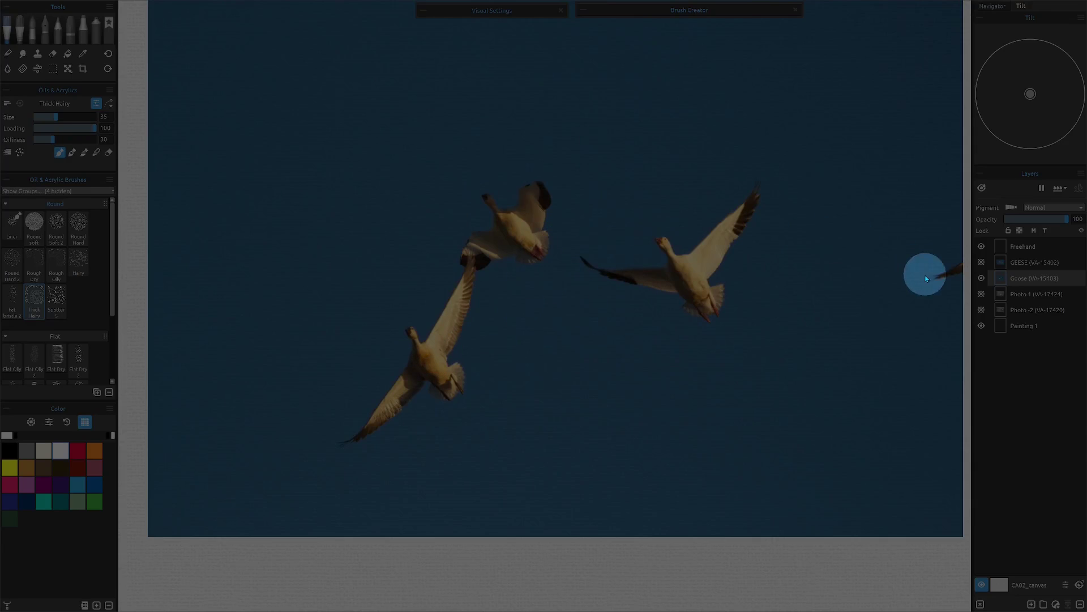
left_click(982, 262)
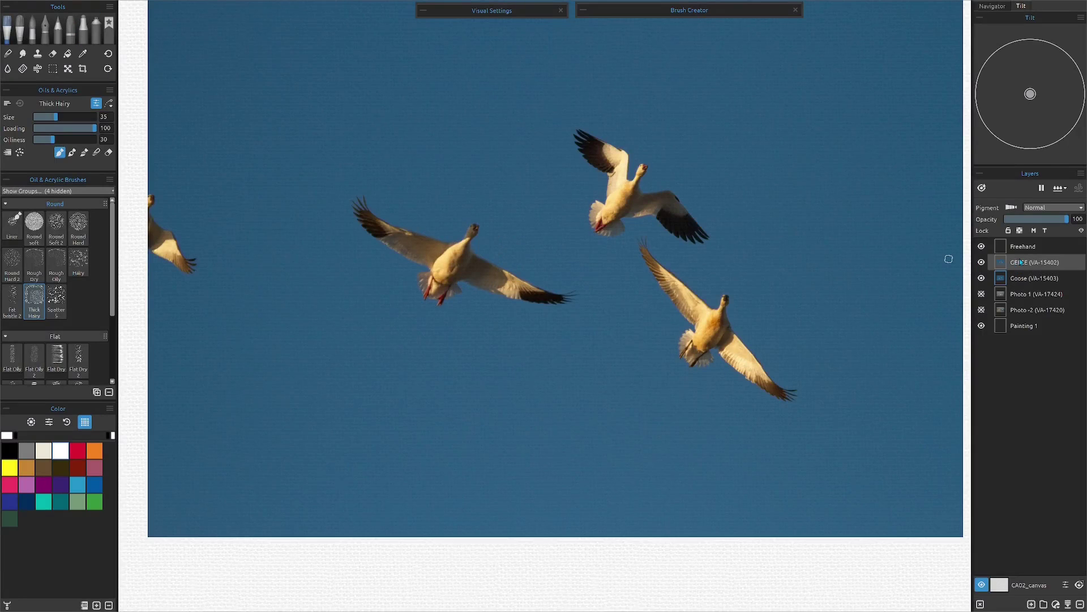
left_click(982, 262)
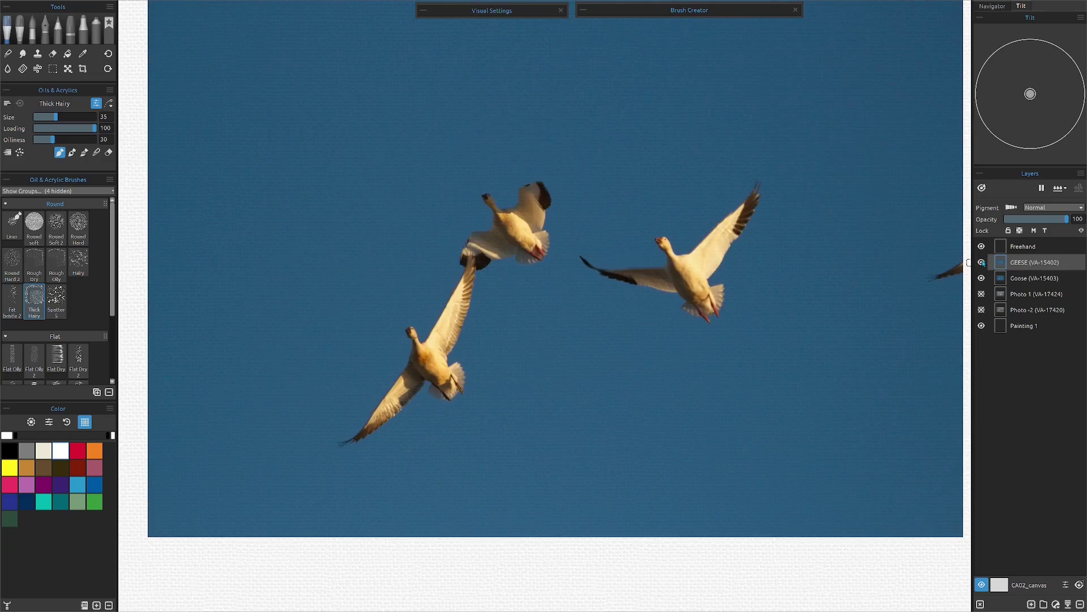
left_click(981, 263)
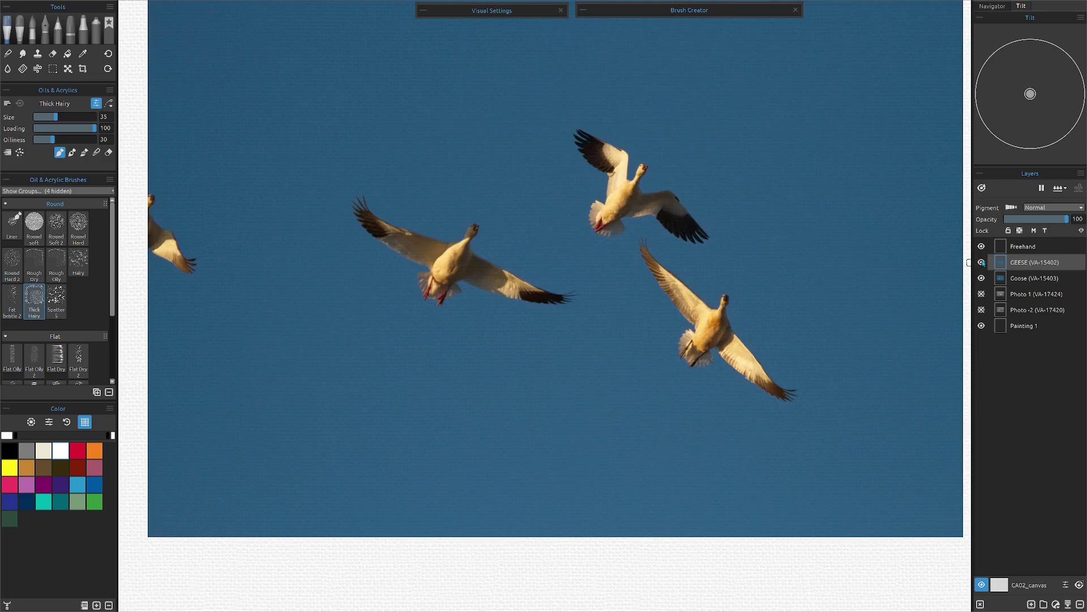
left_click(68, 68)
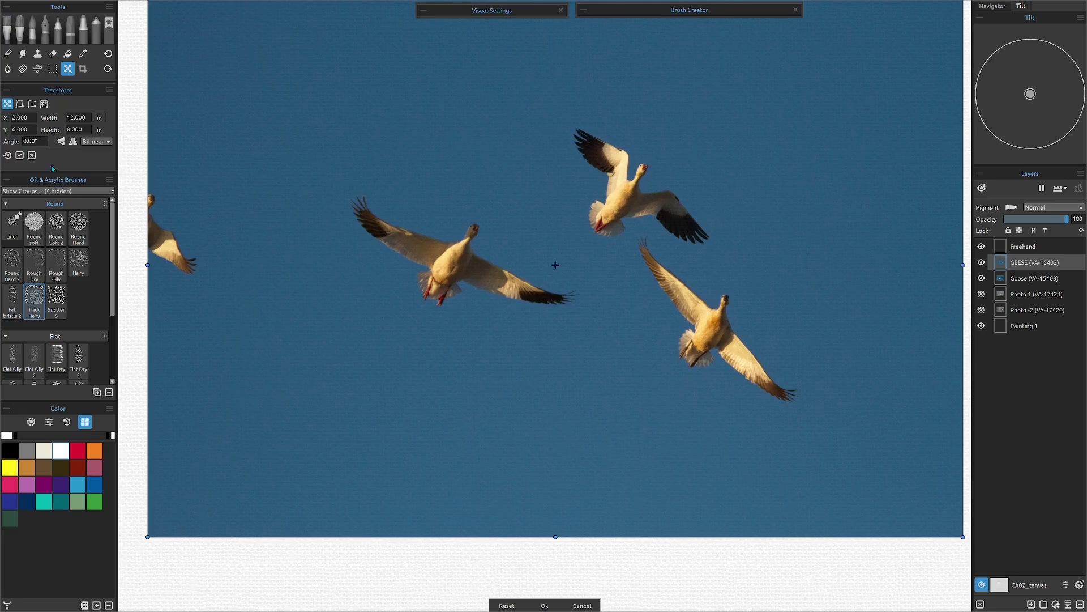
left_click(73, 141)
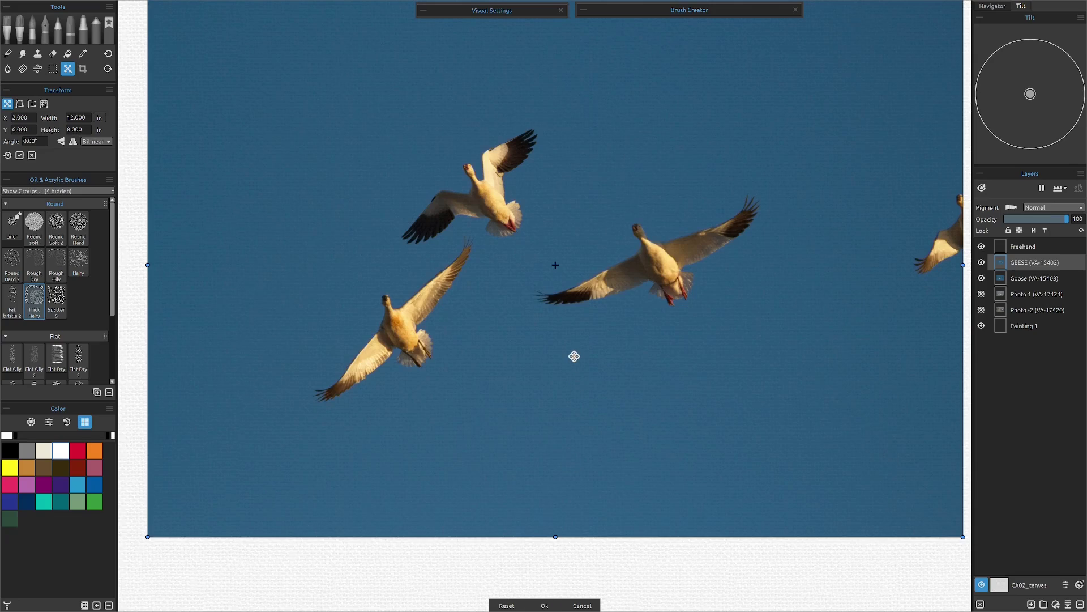
key("Return")
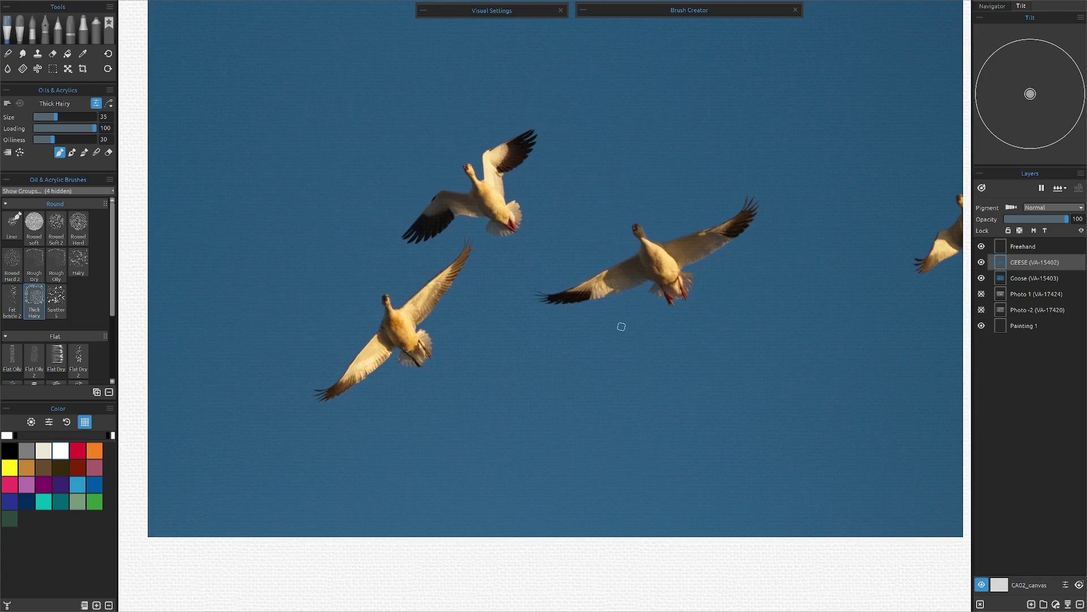
Fit the canvas in view and hide the GEESE and Goose layers.
key("ctrl+0")
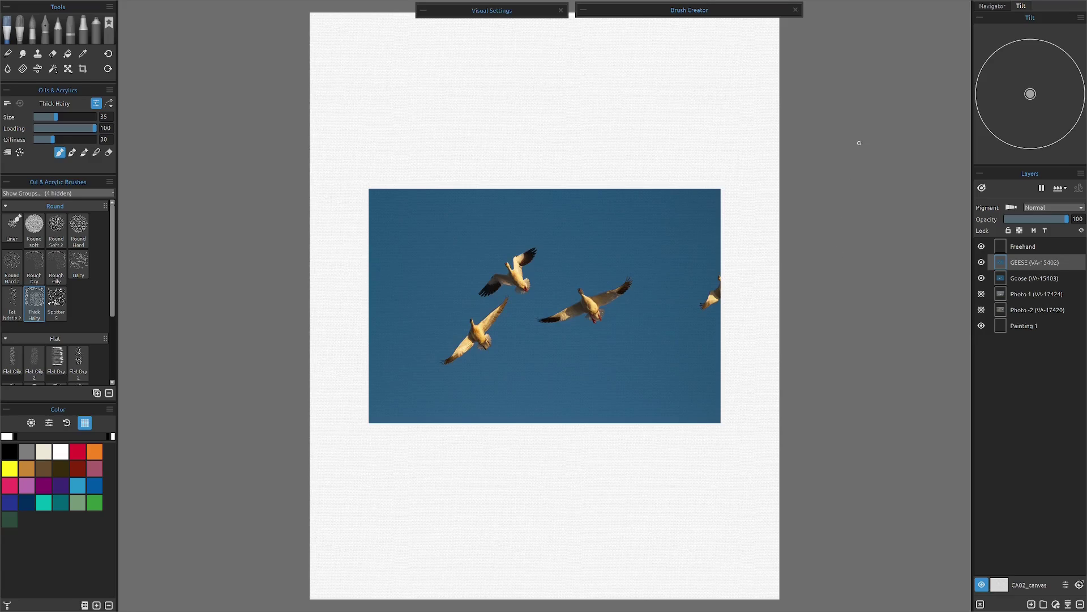
left_click(981, 262)
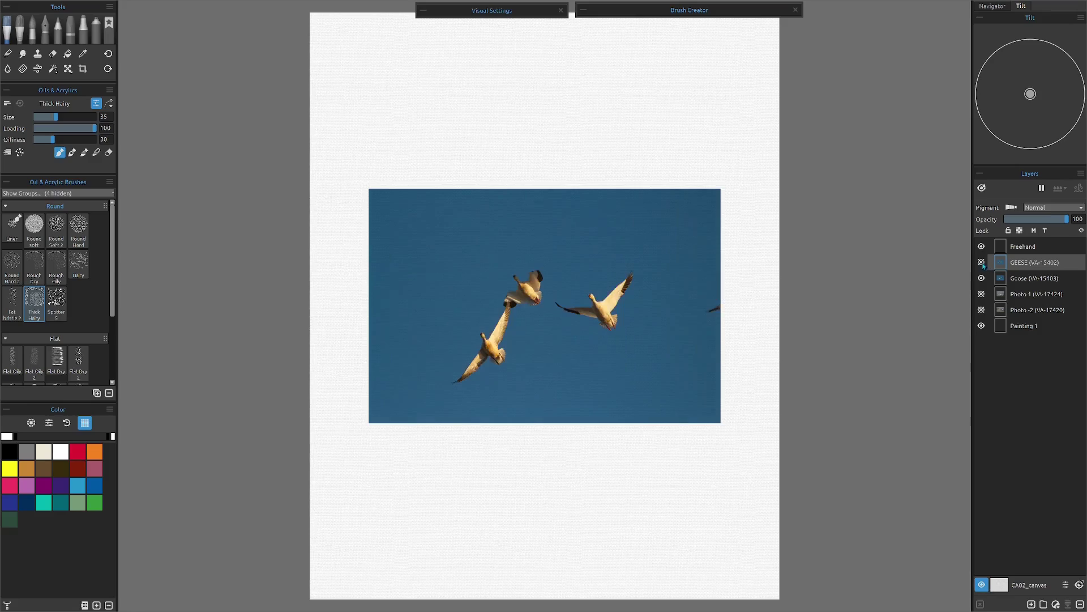
left_click(981, 278)
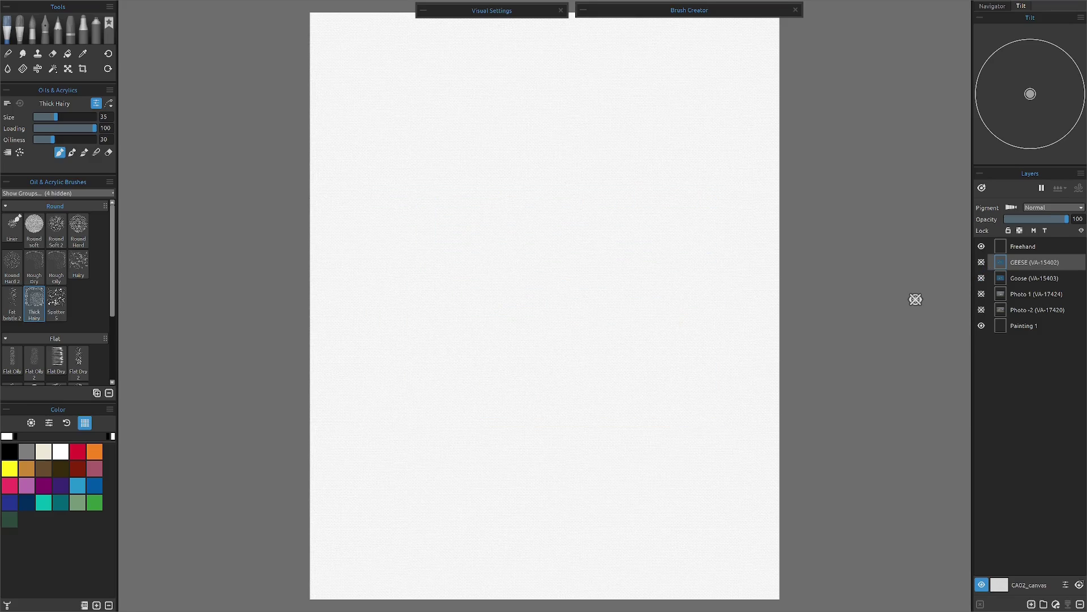
Erase the sky, shoreline and distant sea above the breaking wave on Photo 1 with the Round Soft and Round Soft 2 erasers, and hide the layer.
left_click(1019, 294)
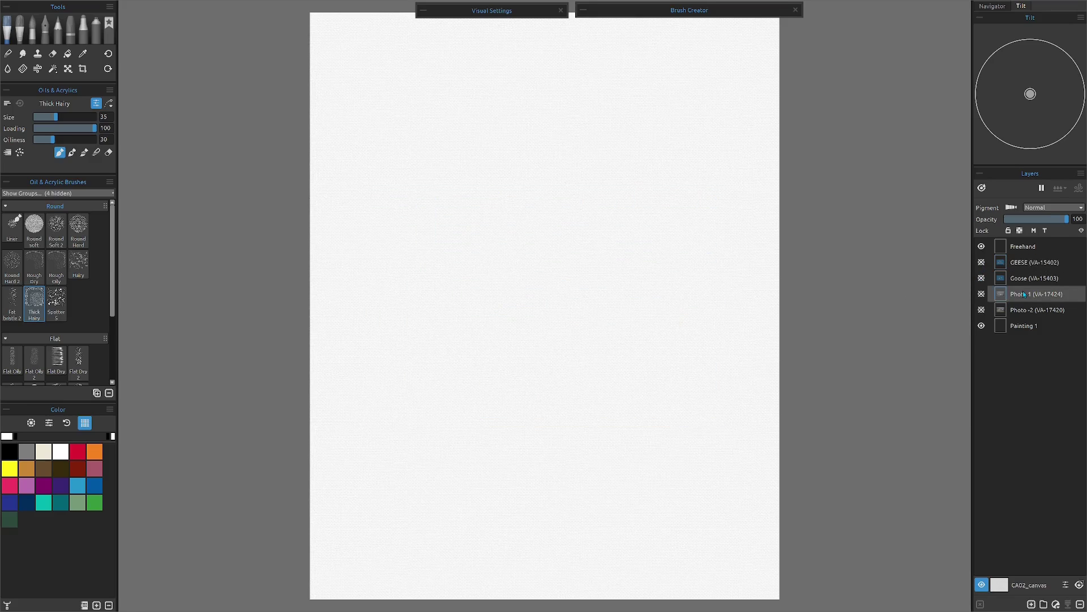
left_click(981, 294)
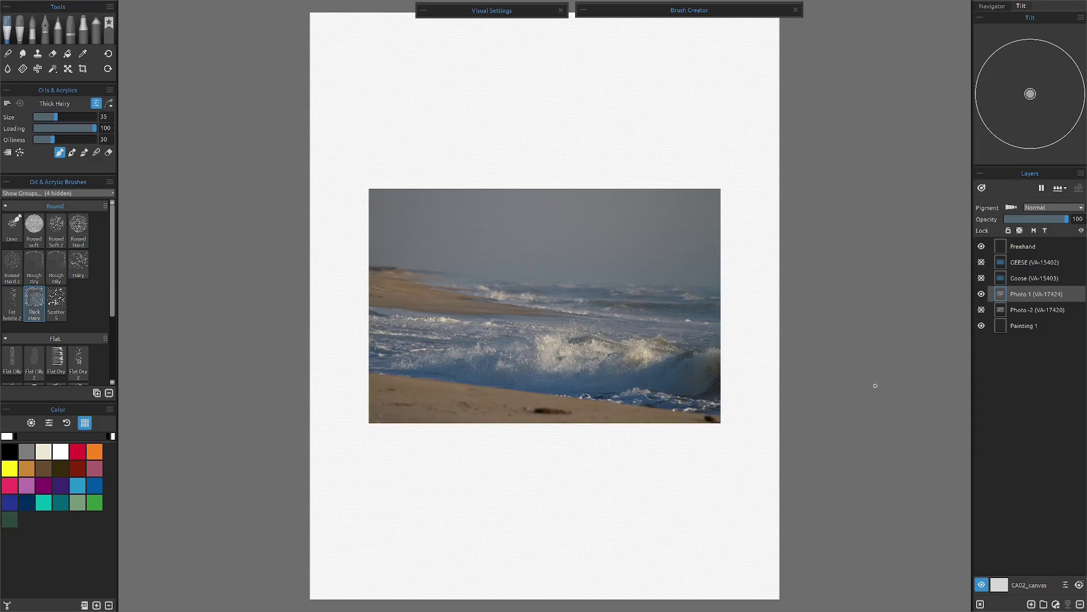
scroll(585, 357, "up", 3)
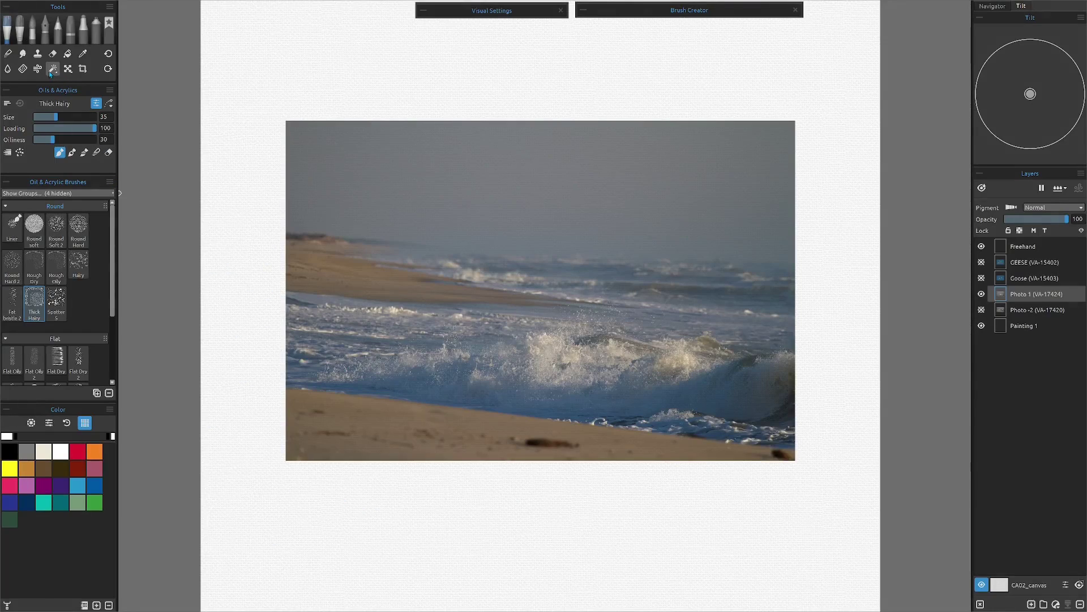
left_click(53, 54)
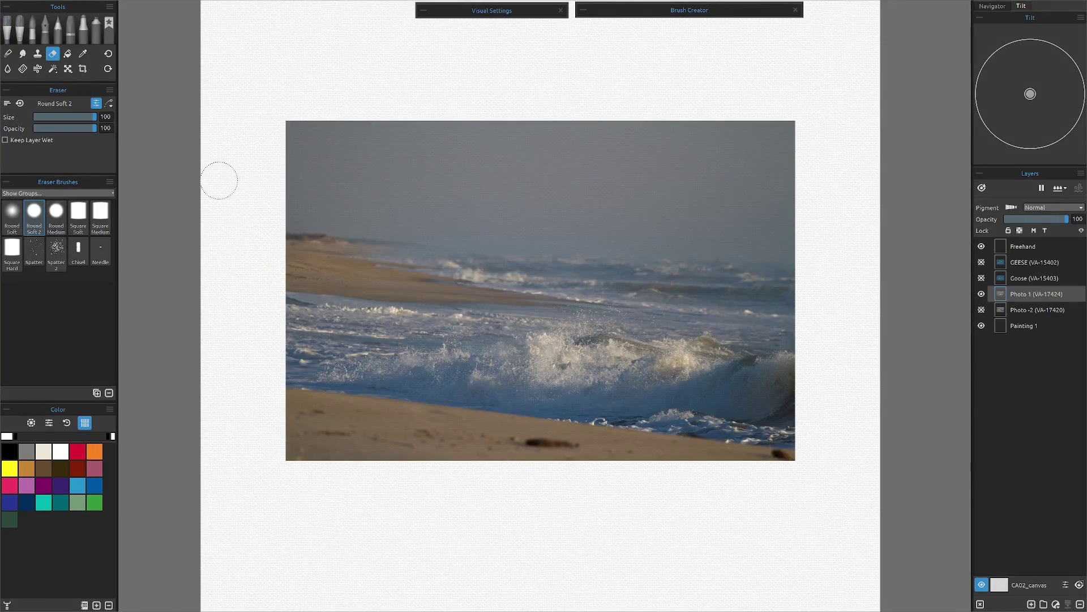
left_click(16, 218)
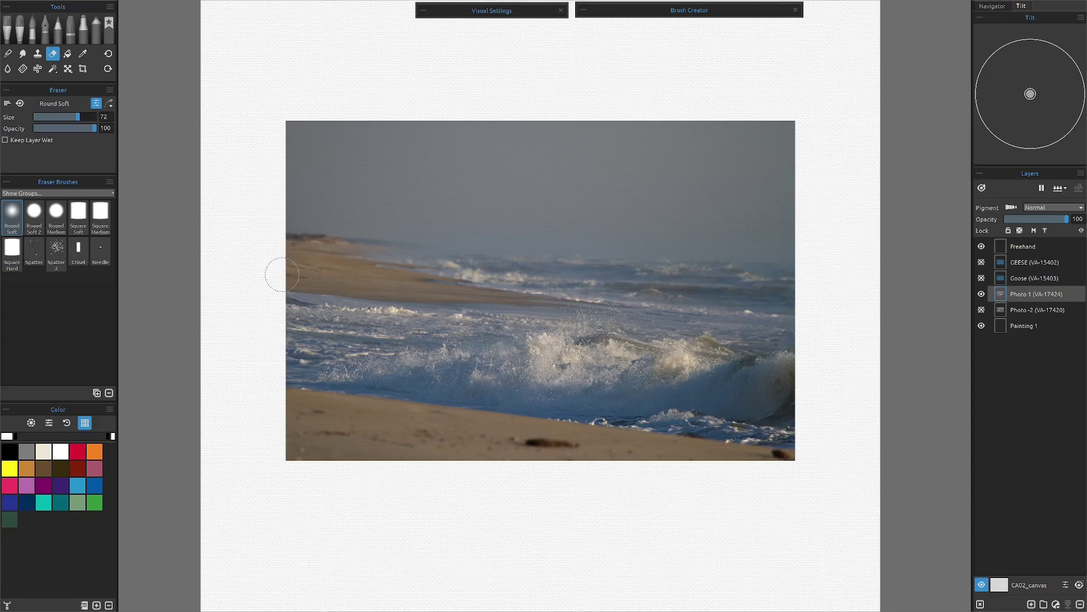
mouse_move(277, 274)
left_mouse_down()
mouse_move(501, 297)
mouse_move(801, 292)
mouse_move(291, 270)
mouse_move(781, 252)
mouse_move(230, 281)
mouse_move(266, 255)
mouse_move(760, 243)
mouse_move(716, 230)
mouse_move(318, 237)
mouse_move(789, 218)
mouse_move(251, 199)
mouse_move(245, 162)
mouse_move(306, 141)
mouse_move(505, 129)
mouse_move(274, 155)
left_mouse_up()
left_click(34, 215)
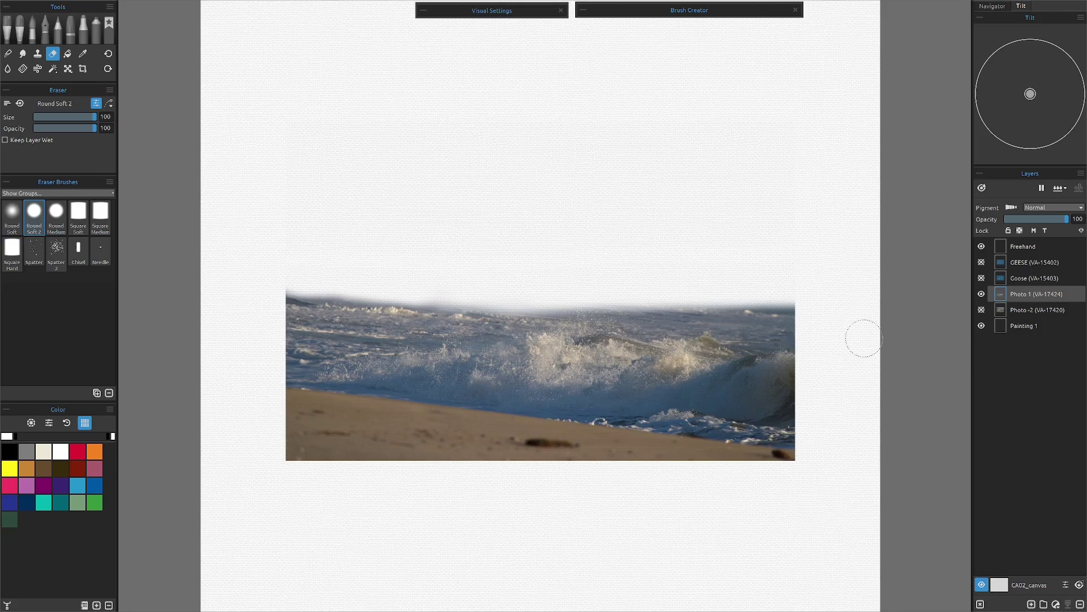
left_click(981, 294)
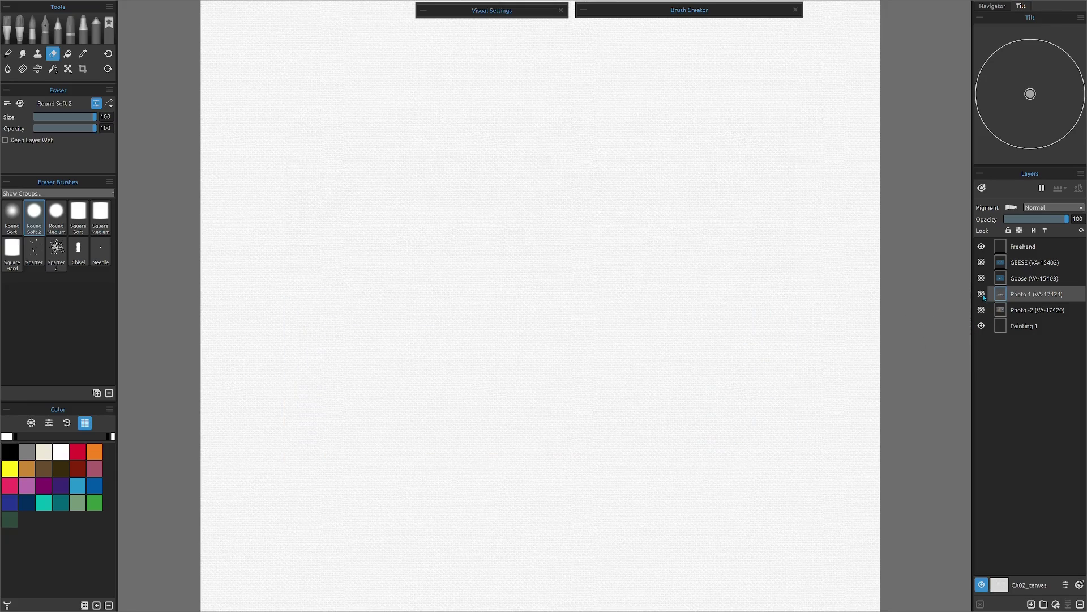
Show the Photo -2 (VA-17420) layer, enlarge its photo to about 16.4 × 11 in, and place it across the canvas's lower part.
left_click(981, 310)
scroll(838, 440, "down", 3)
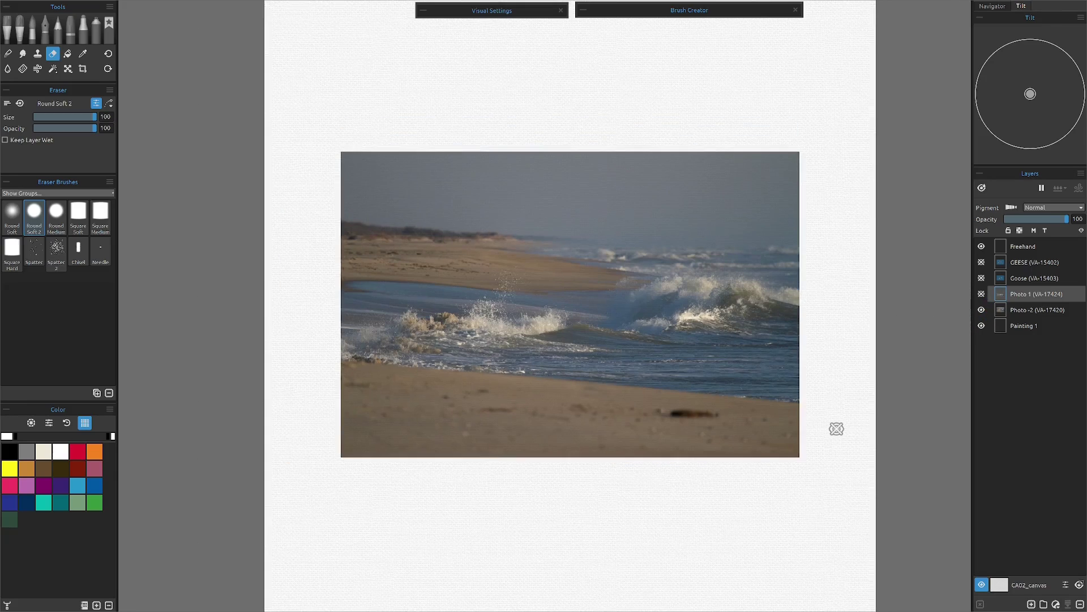
left_click_drag(695, 549, 617, 389)
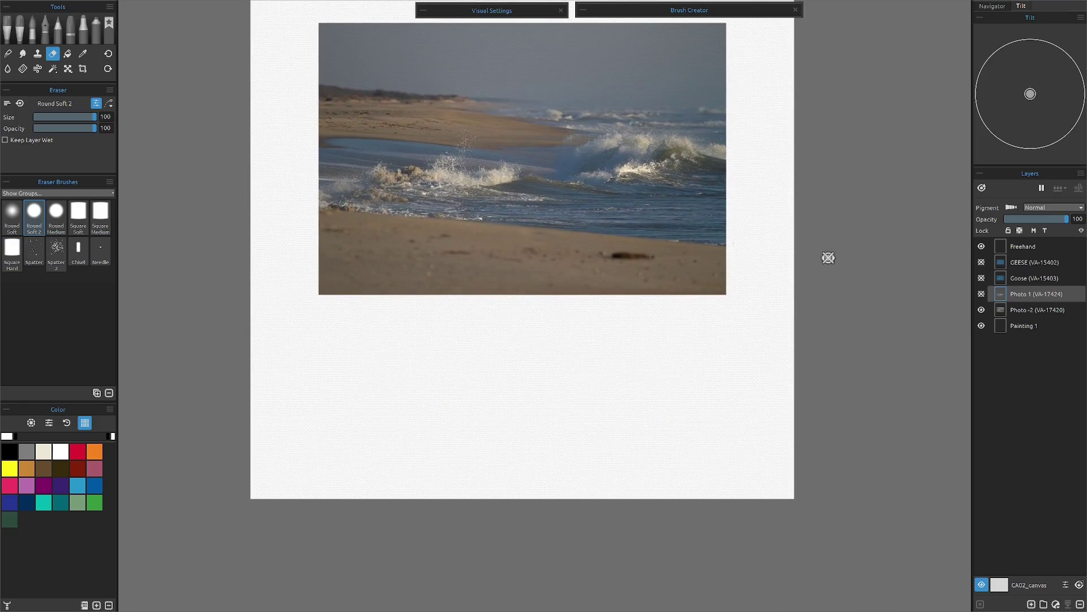
left_click(1044, 311)
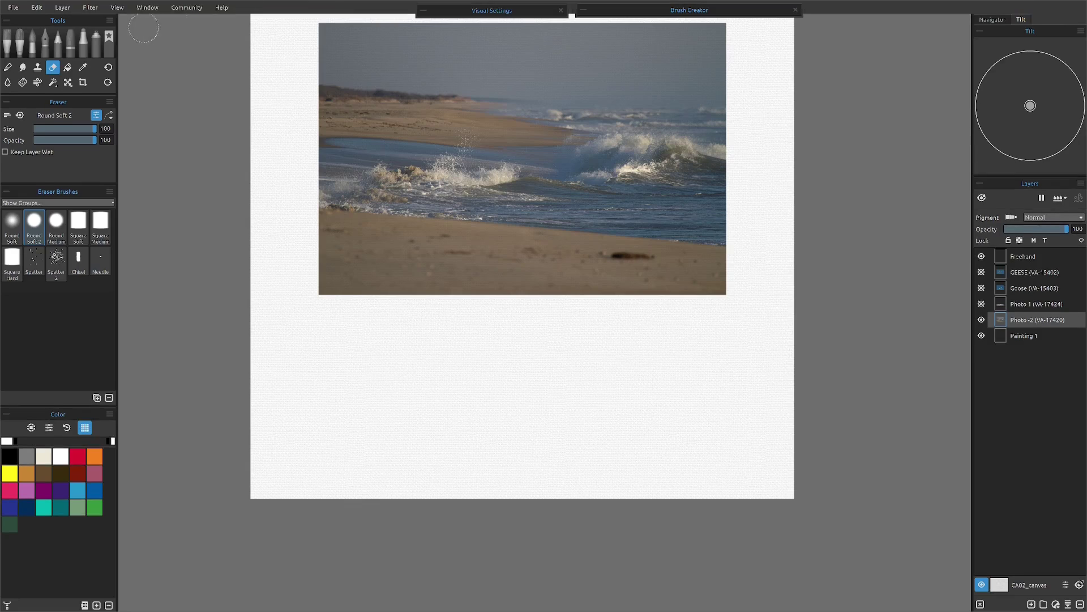
left_click(67, 69)
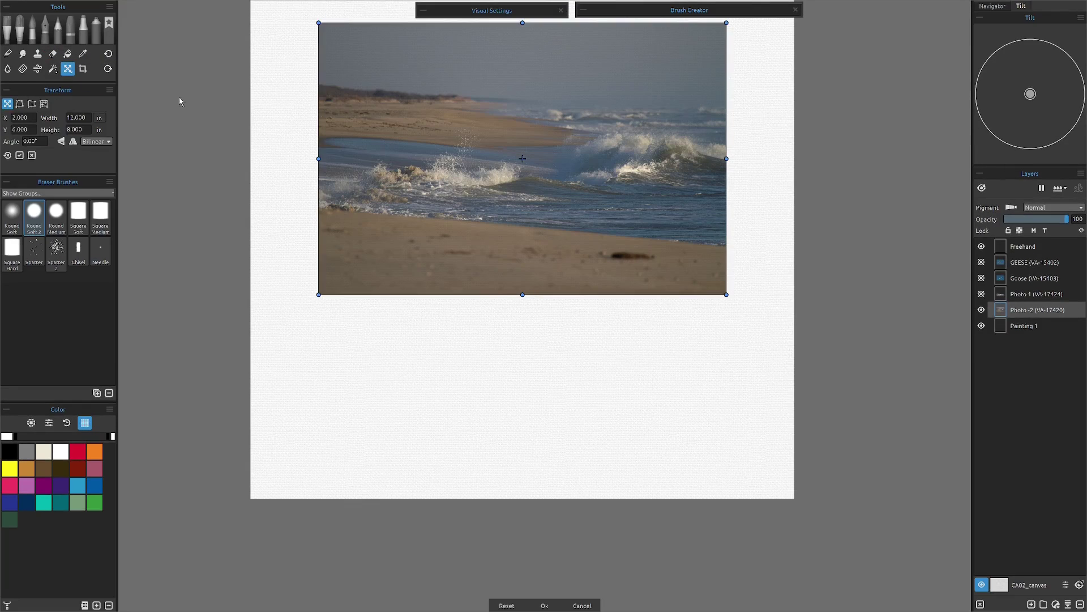
left_click_drag(535, 202, 472, 421)
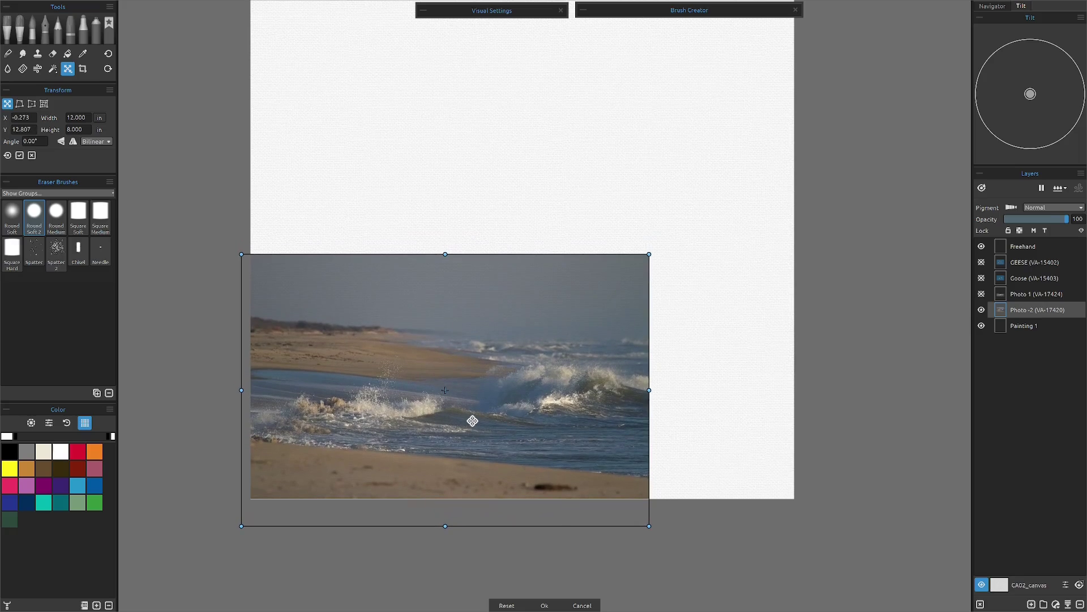
left_click_drag(649, 254, 800, 168)
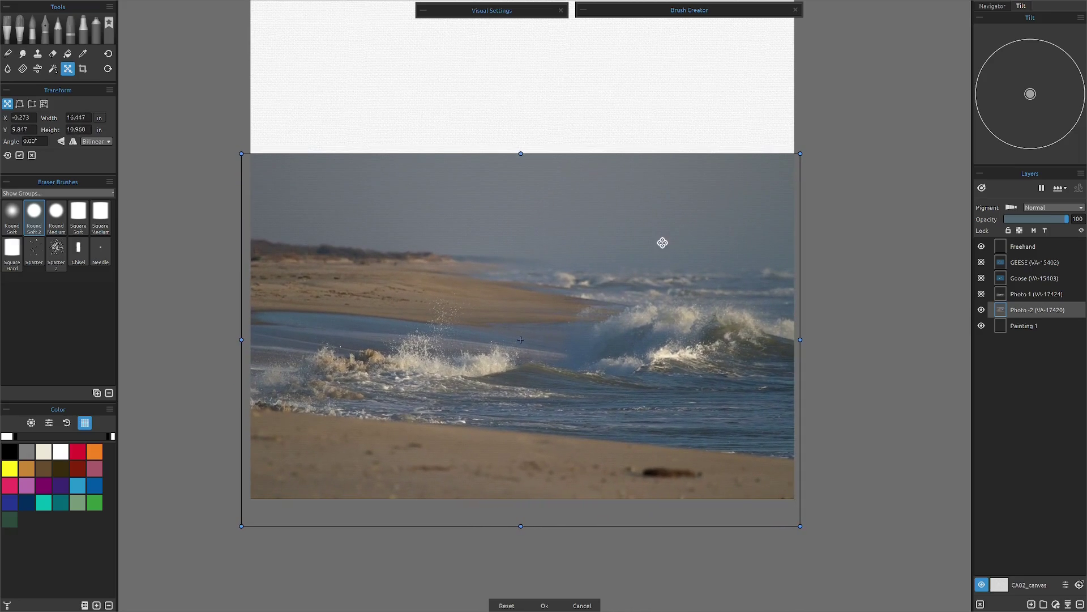
left_click_drag(608, 269, 610, 275)
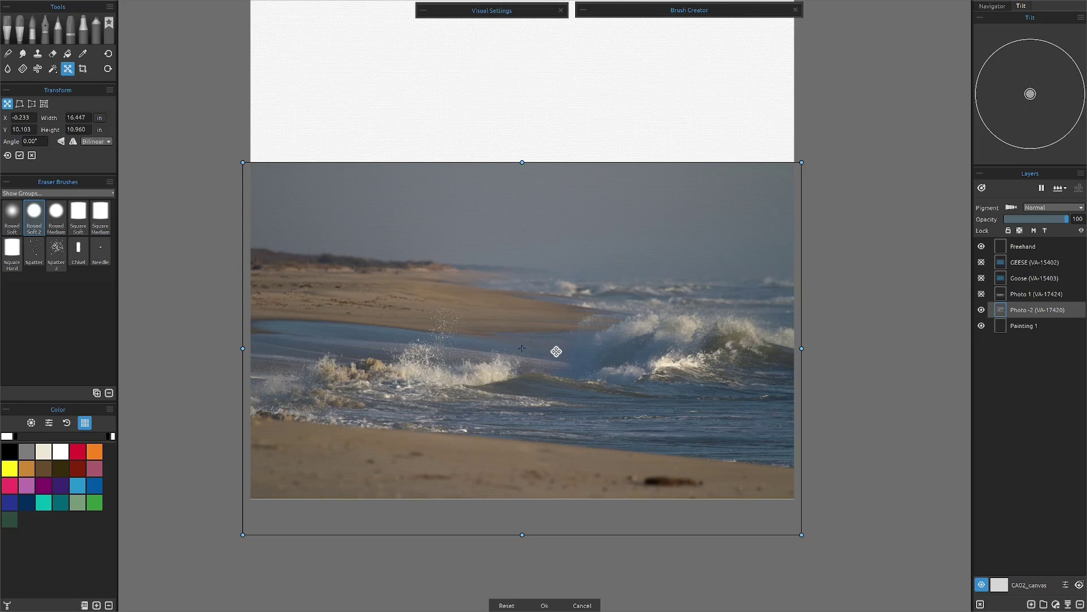
left_click(544, 605)
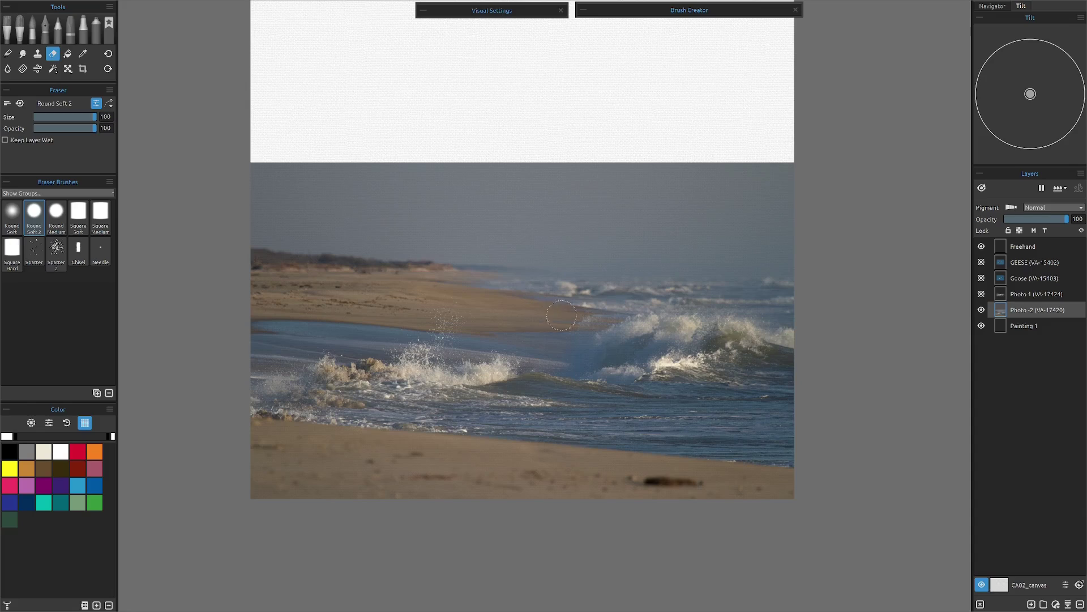
Show Photo 1 (VA-17424), scale it to about 16.4 × 10.9 in, and place its breaking wave over the foreground beach at the canvas's lower edge.
left_click(982, 294)
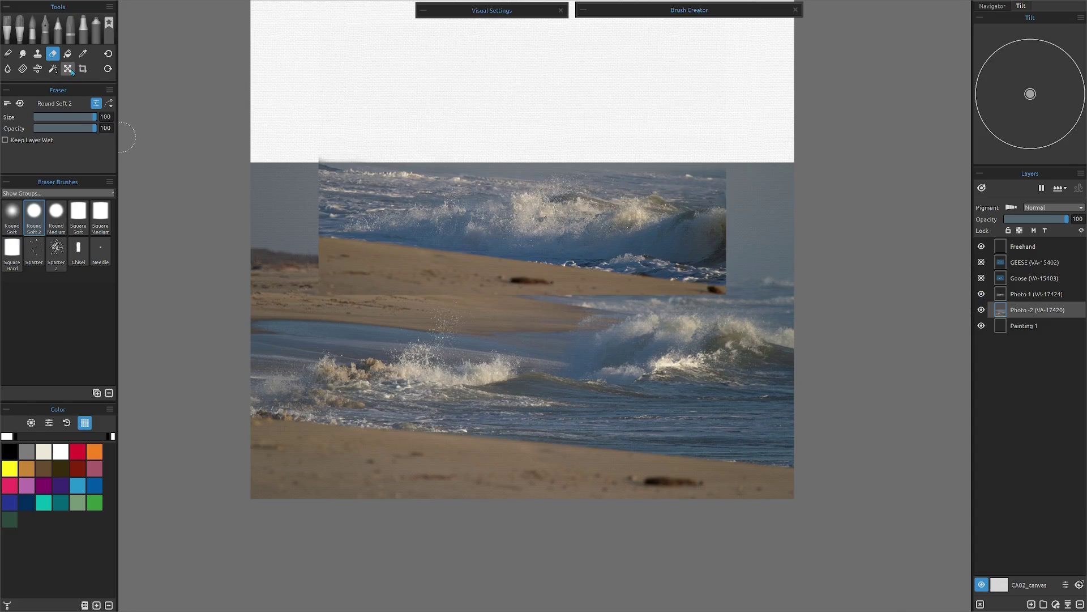
left_click(1034, 295)
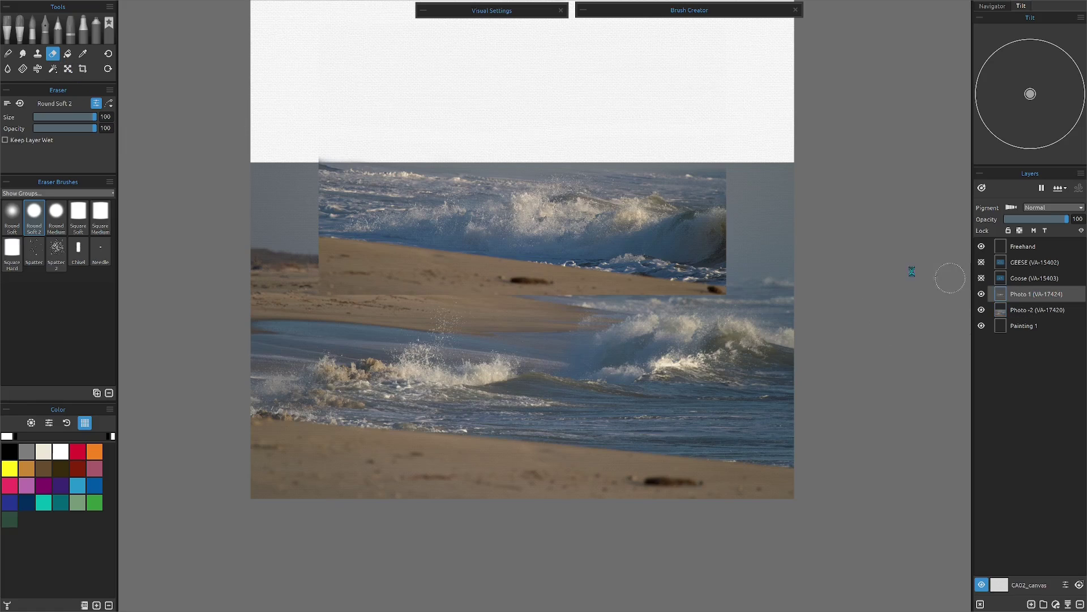
left_click(68, 69)
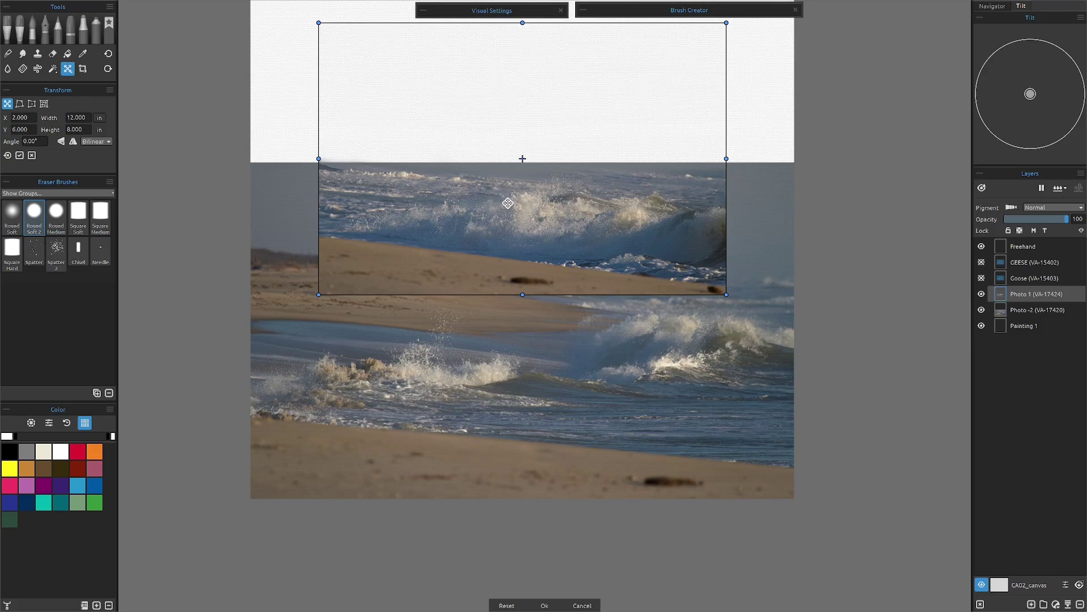
left_click_drag(506, 203, 431, 165)
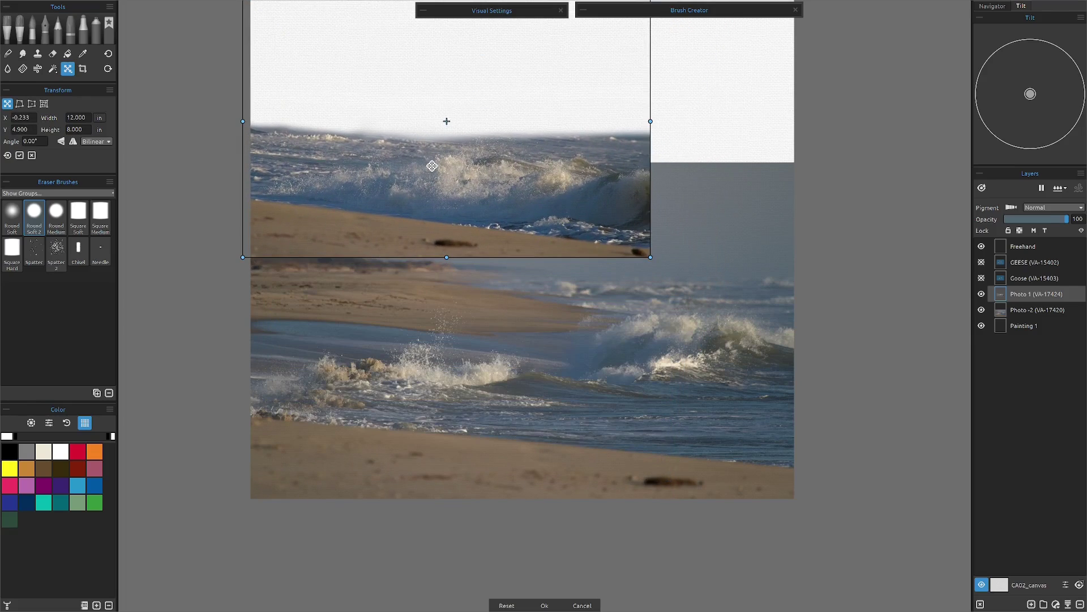
left_click_drag(652, 257, 803, 359)
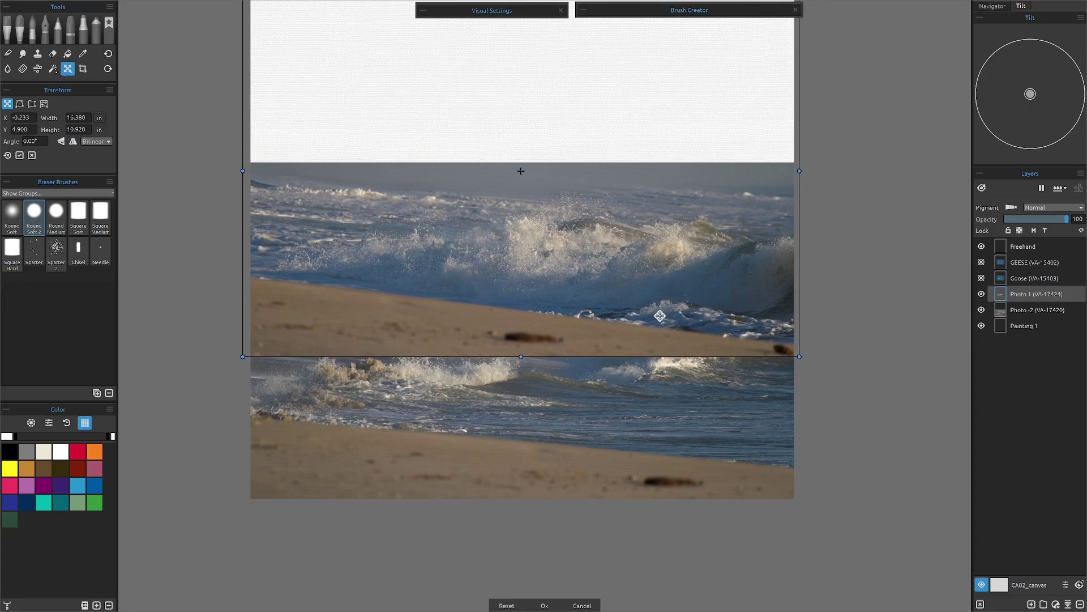
left_click_drag(523, 285, 522, 520)
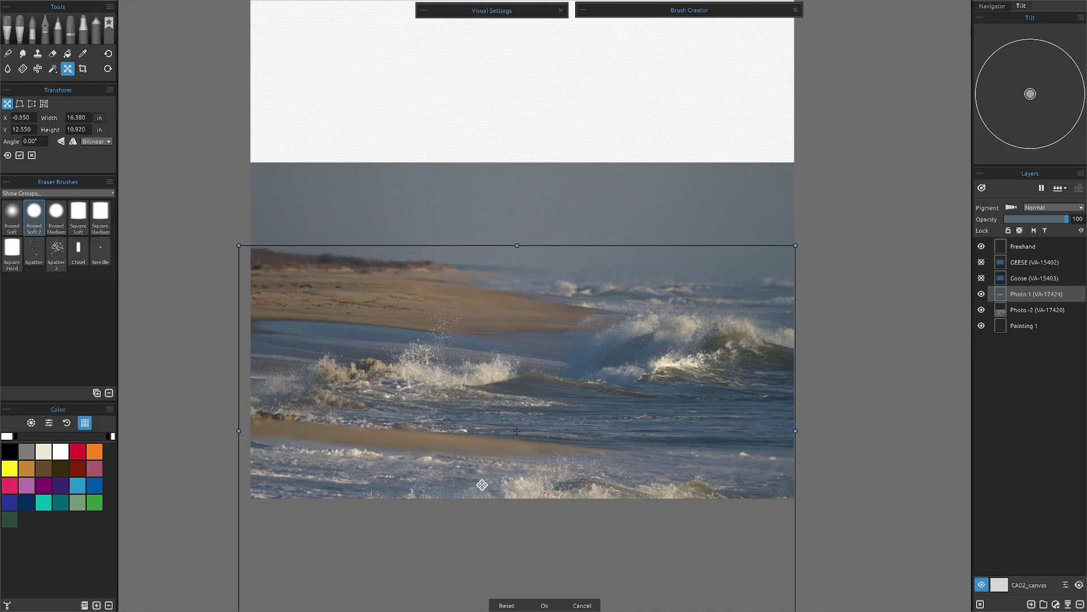
left_click_drag(482, 485, 481, 445)
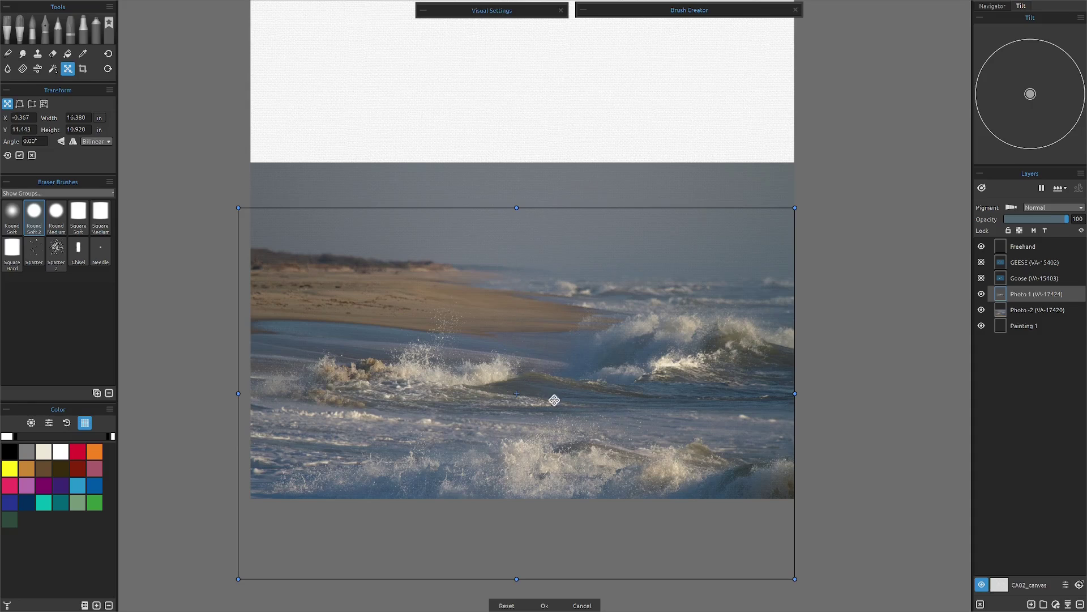
mouse_move(572, 420)
left_mouse_down()
mouse_move(573, 399)
mouse_move(573, 417)
left_mouse_up()
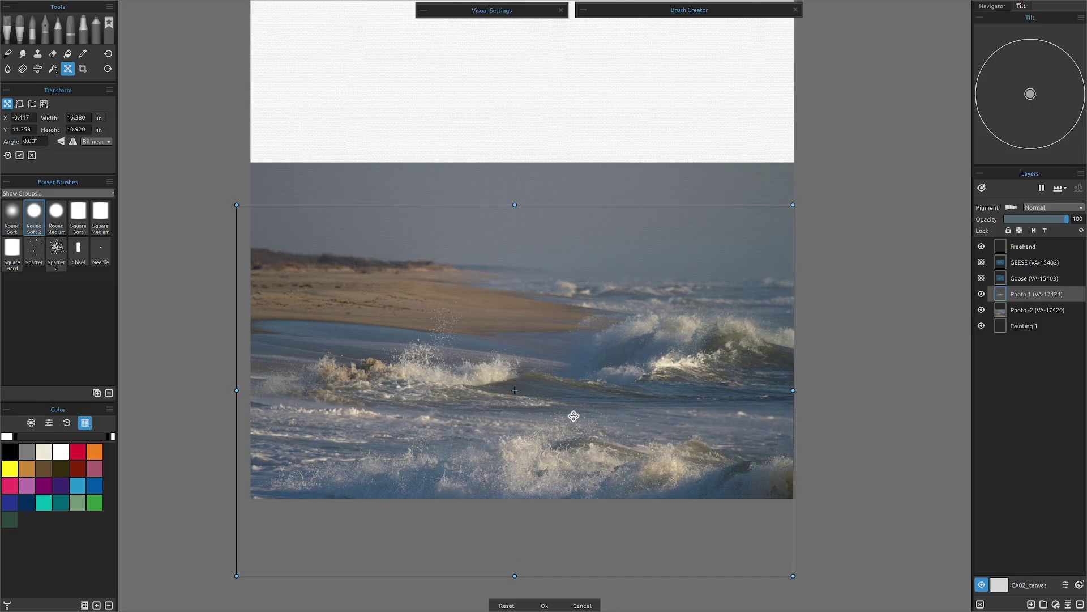
left_click(545, 605)
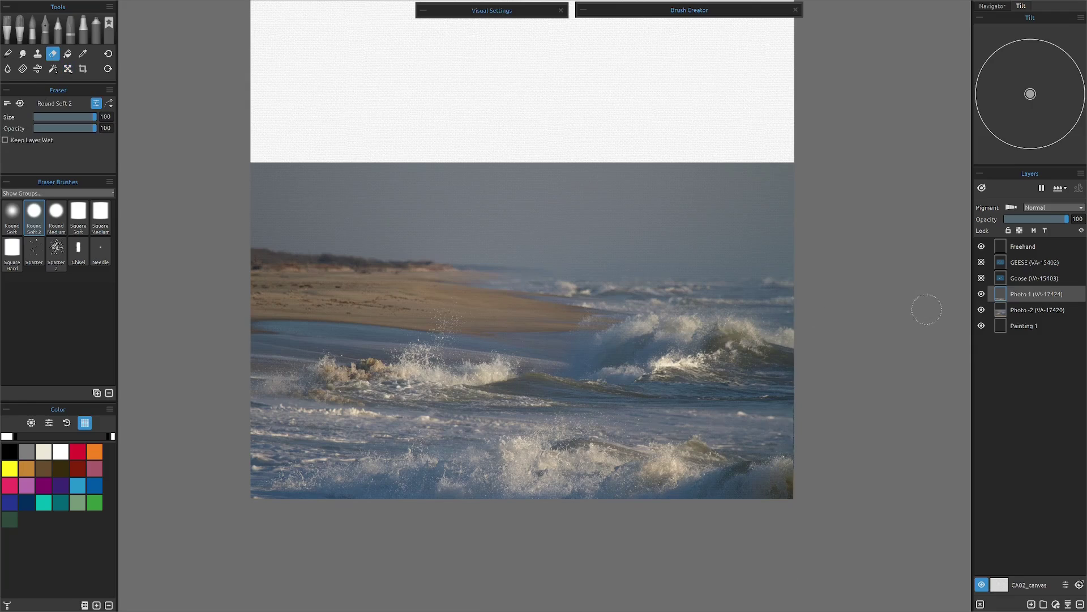
Move the Photo -2 photo slightly up and enlarge it to about 16.1 × 10 in so it spans the canvas width.
left_click(1028, 312)
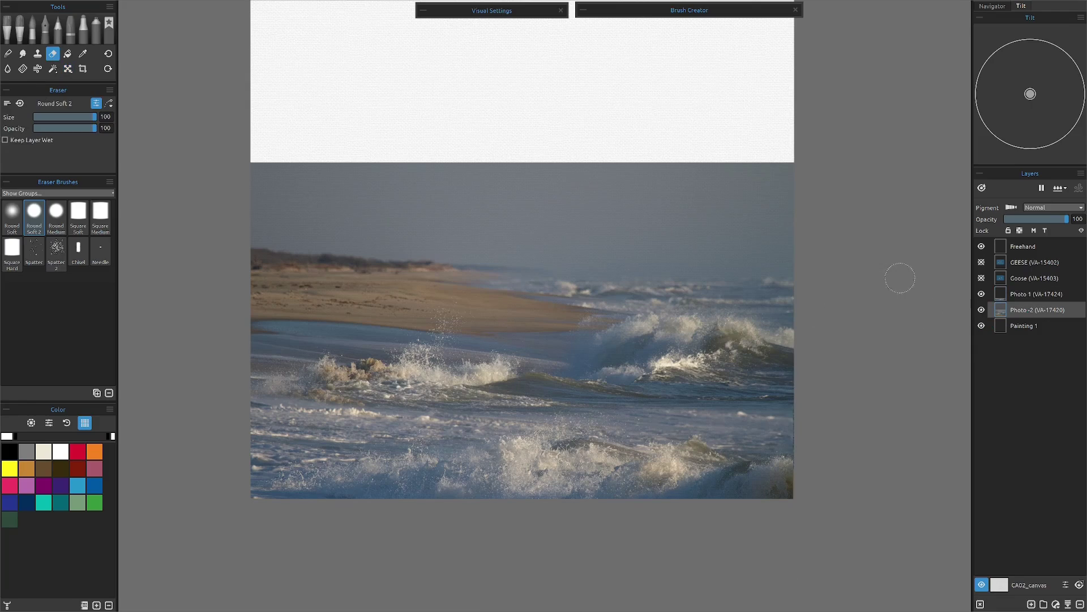
left_click(68, 68)
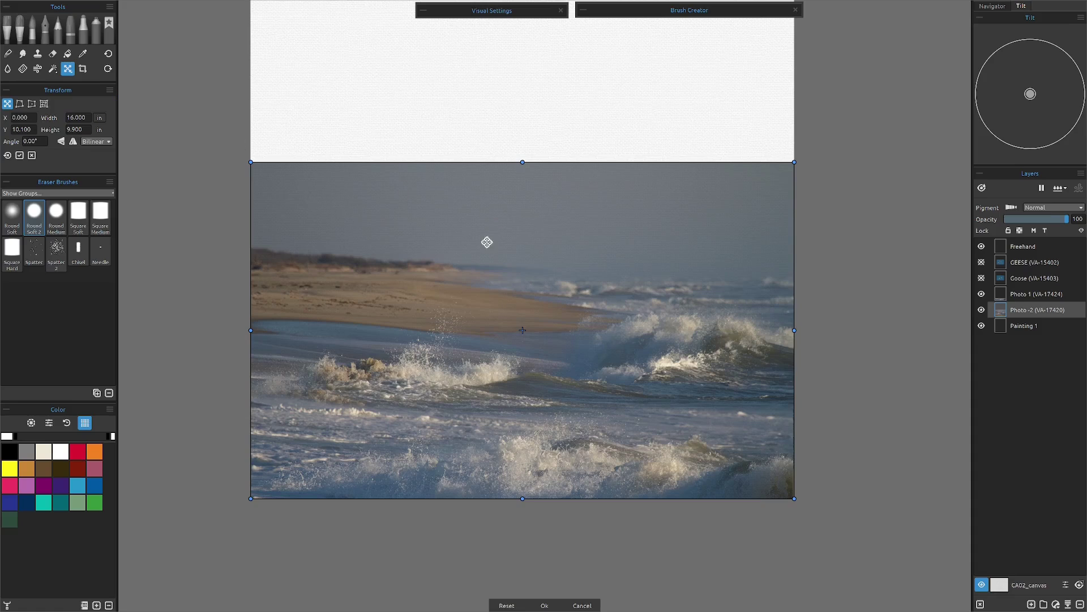
left_click_drag(508, 286, 508, 266)
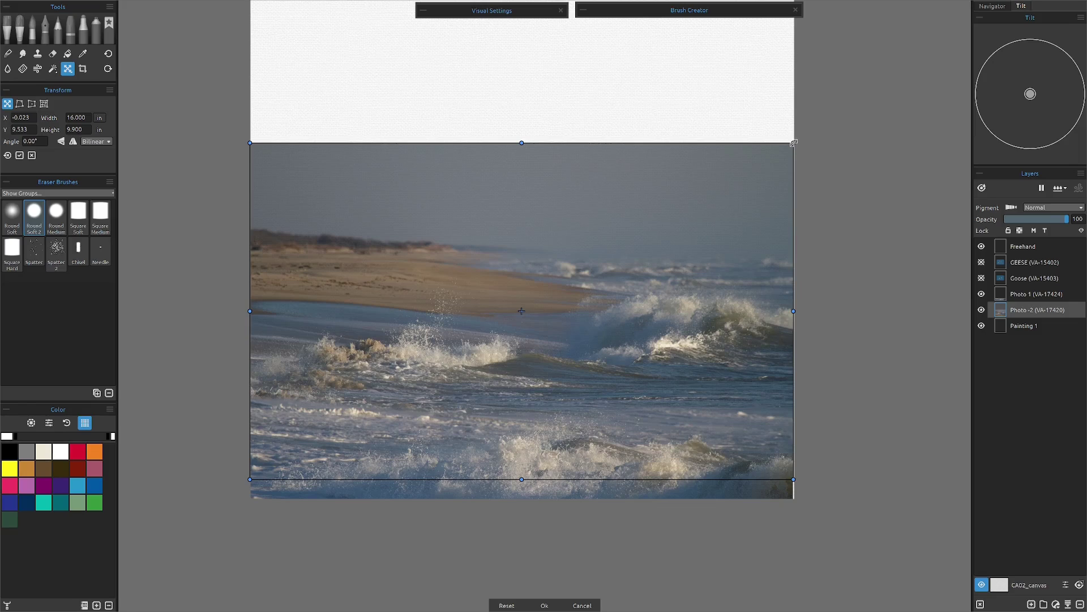
left_click_drag(794, 143, 797, 141)
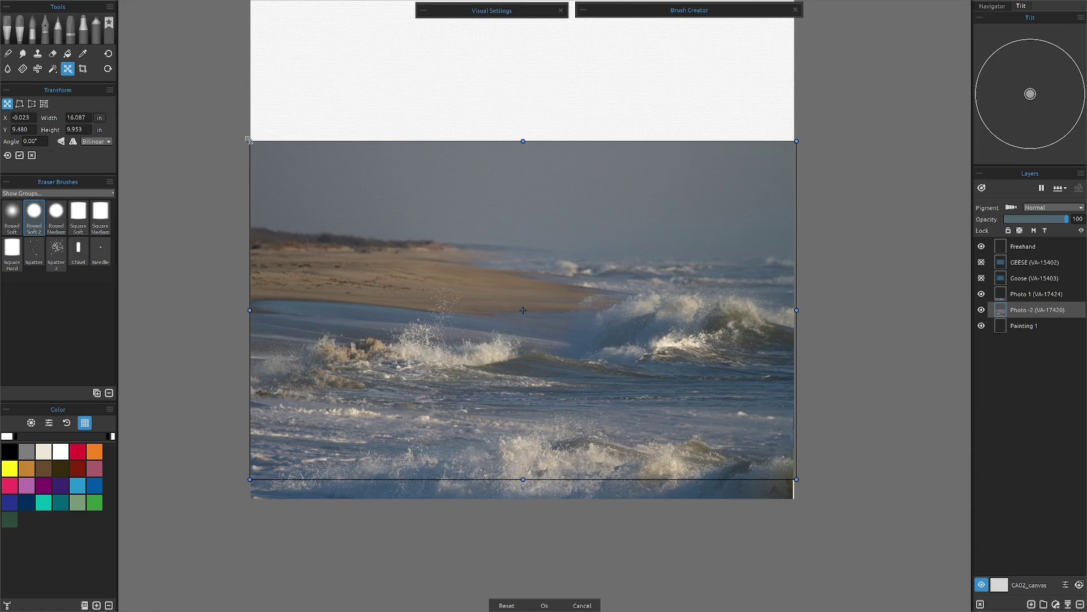
left_click_drag(249, 140, 247, 139)
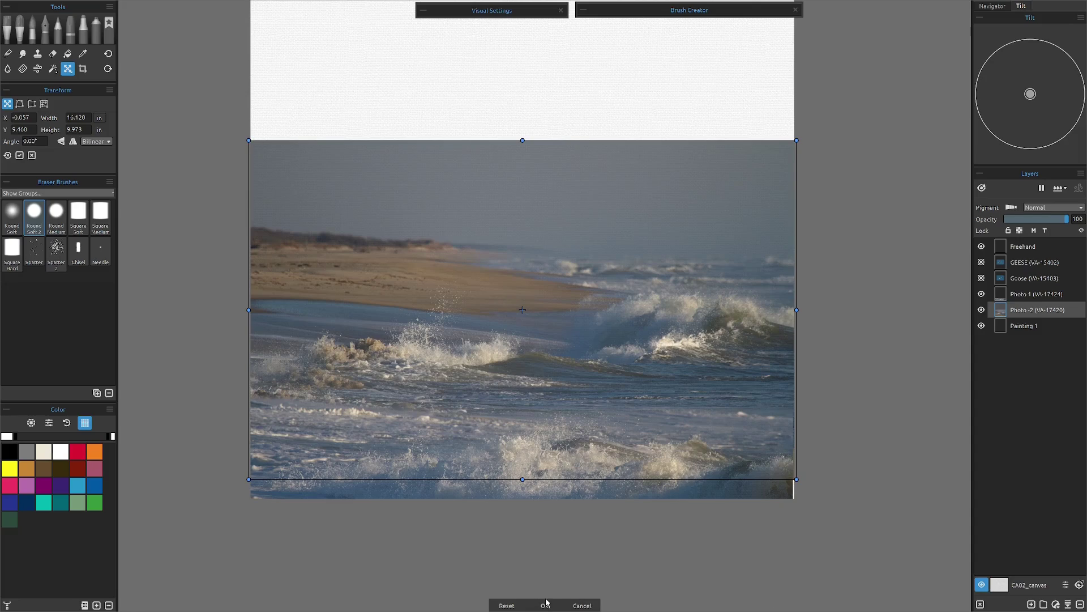
key("e")
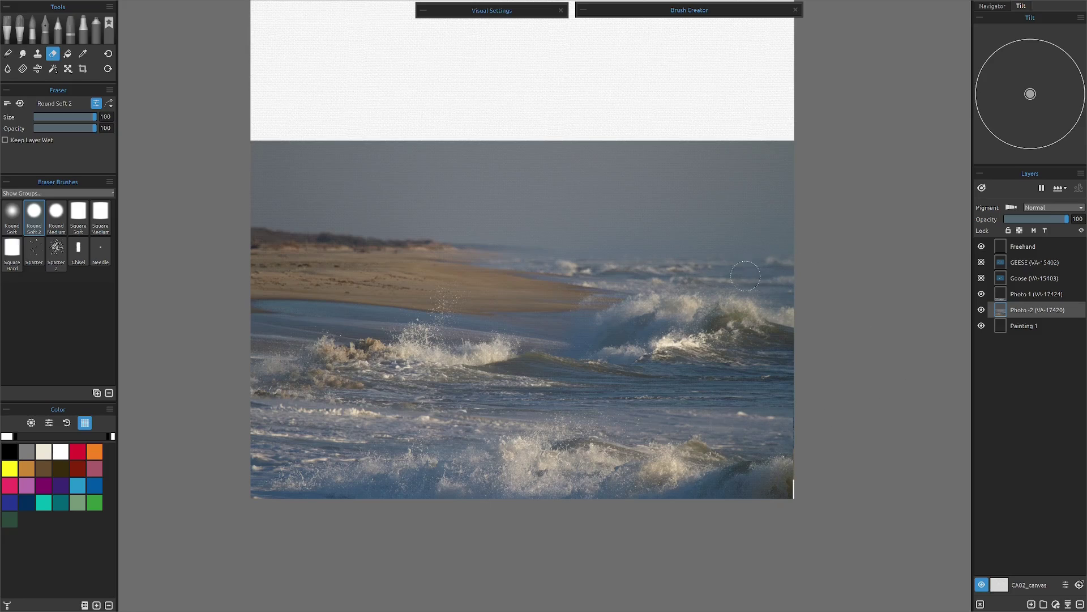
Fit the canvas in view and compare the seascape with the Photo 1 layer hidden and shown.
key("ctrl+0")
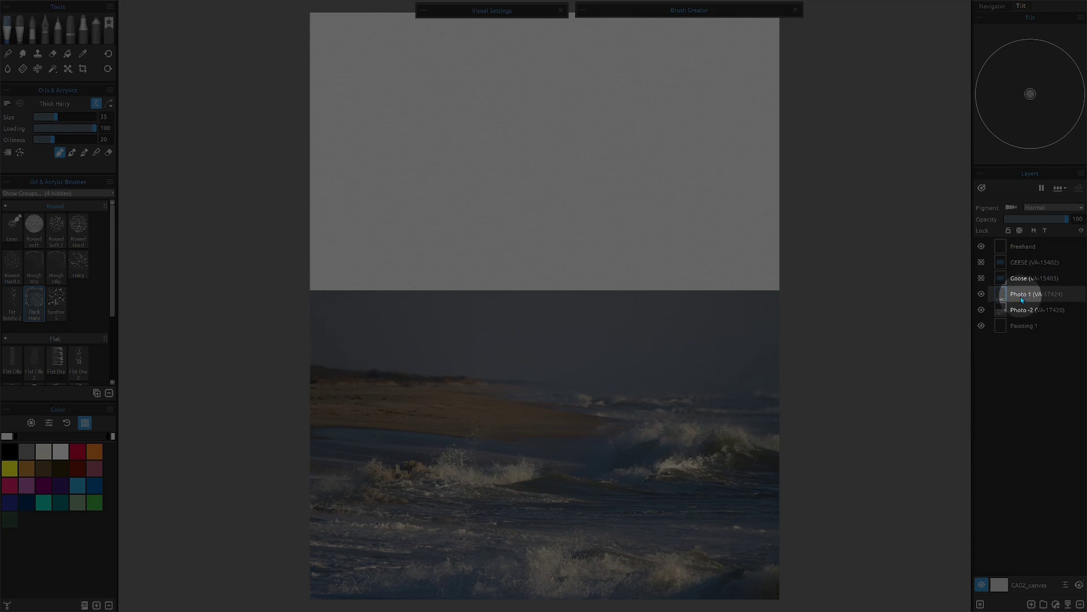
left_click(981, 294)
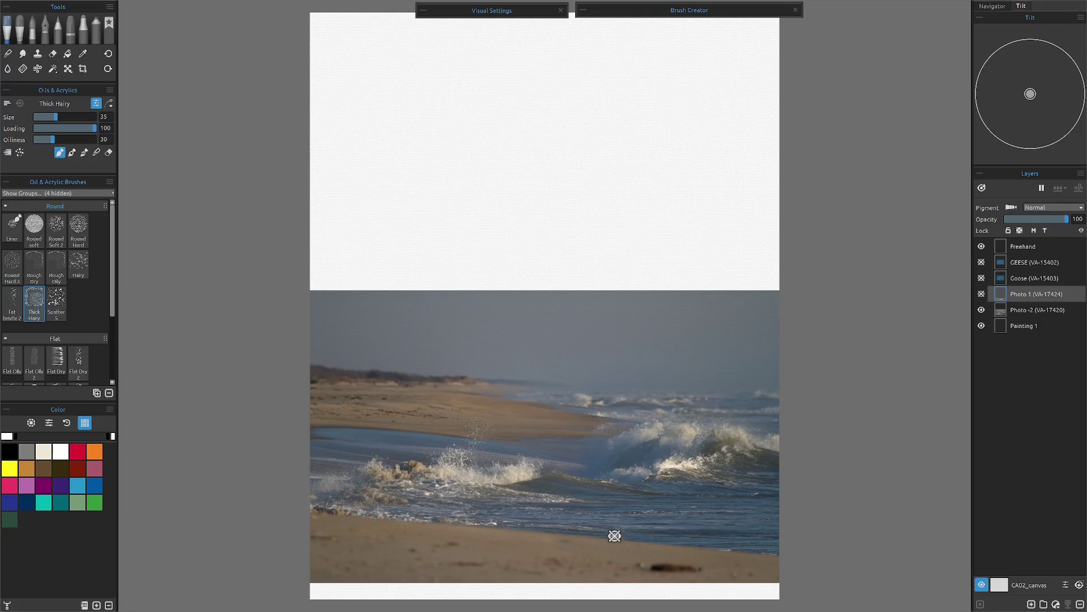
left_click(982, 294)
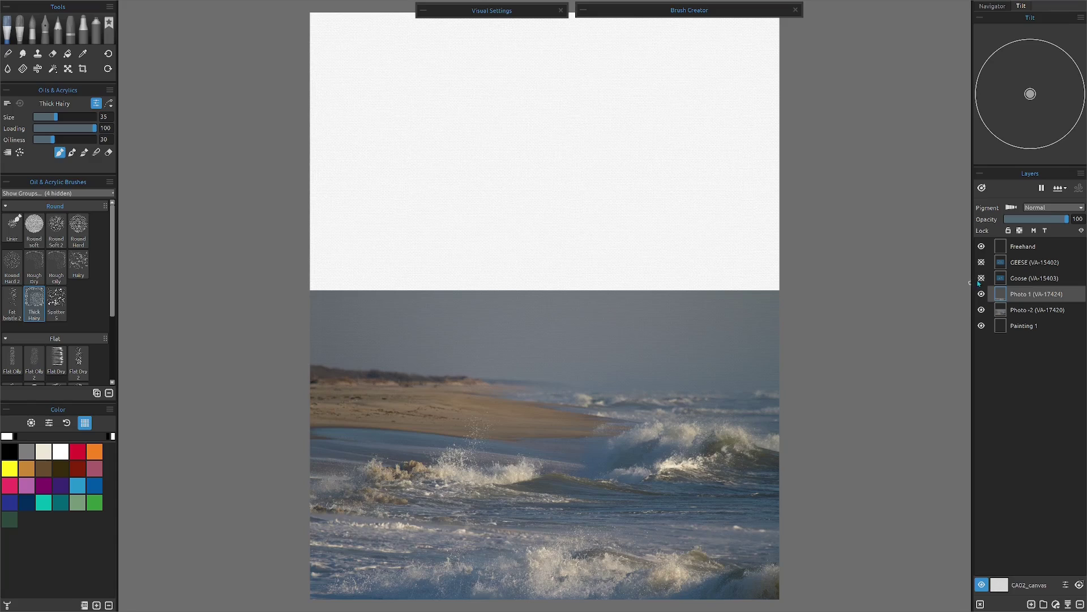
Show the Goose (VA-15403) layer, select its blue sky with the Magic Wand, delete it, and clear the selection.
left_click(1013, 279)
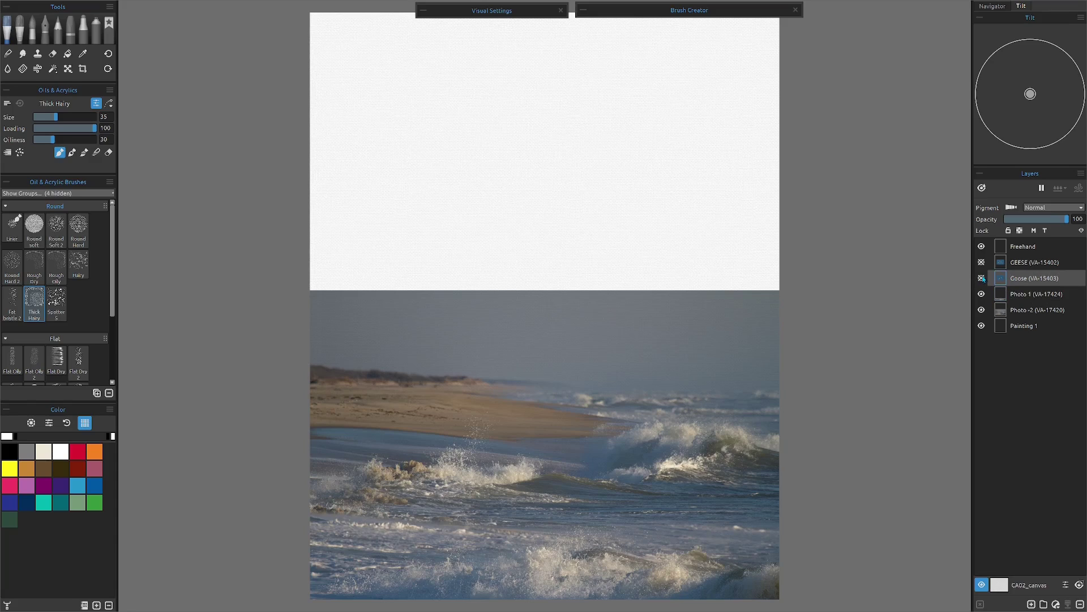
left_click(982, 278)
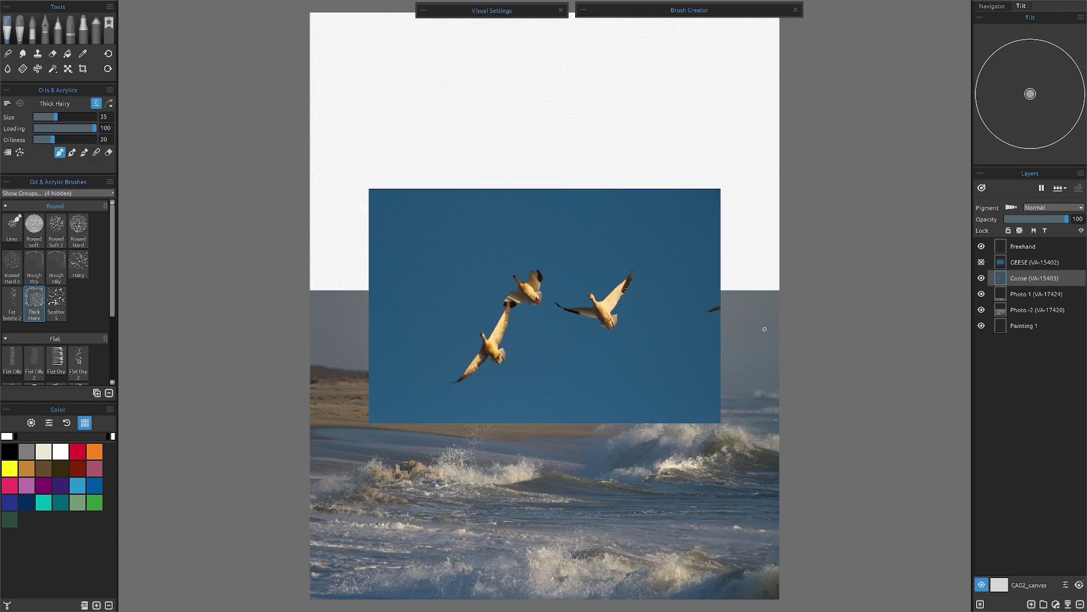
scroll(578, 325, "up", 2)
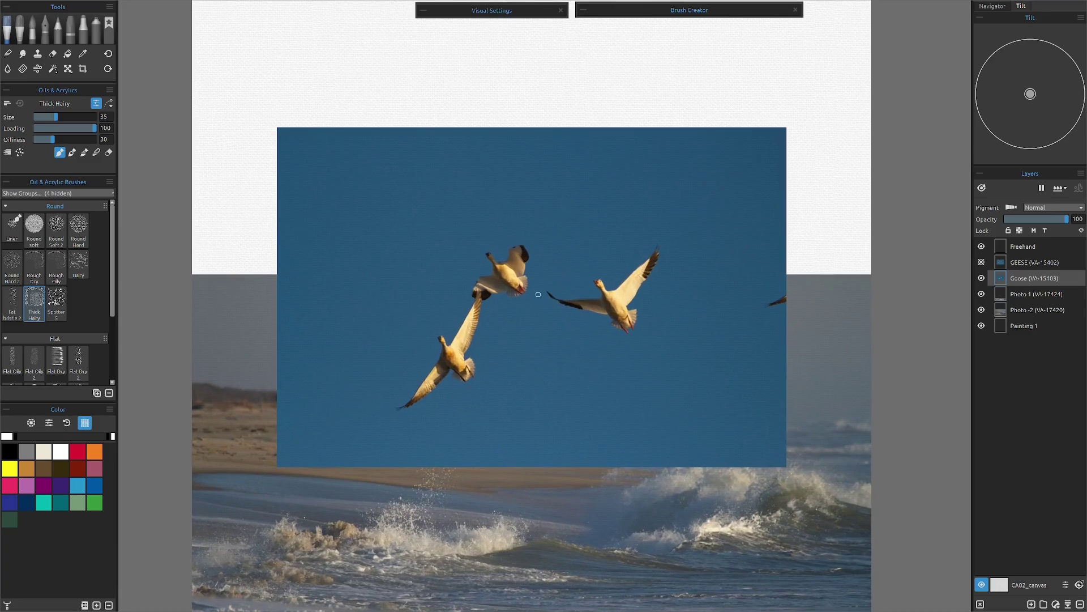
scroll(511, 270, "up", 1)
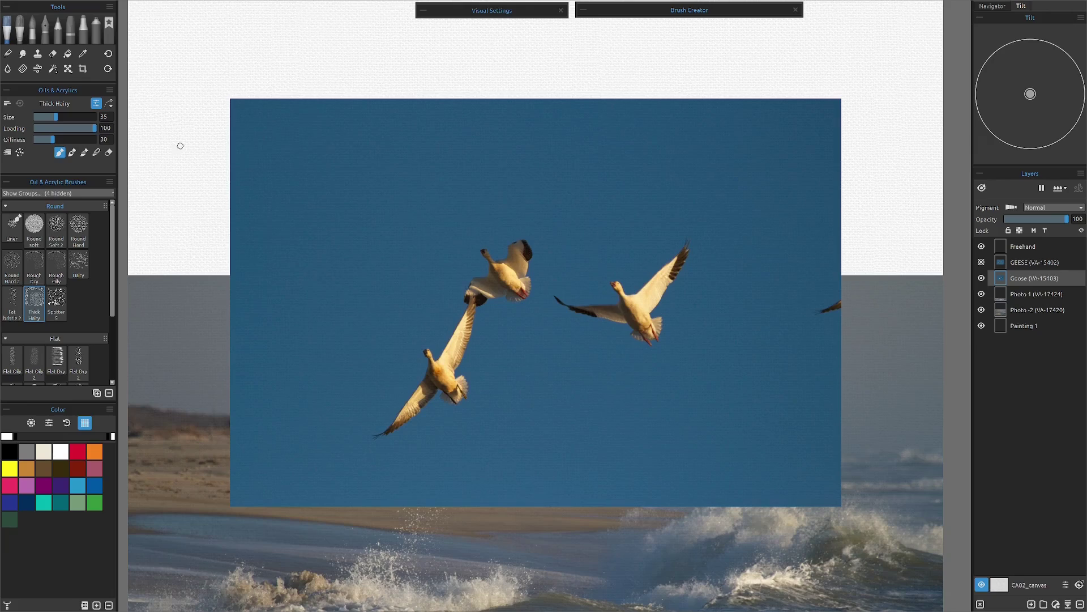
left_click(53, 68)
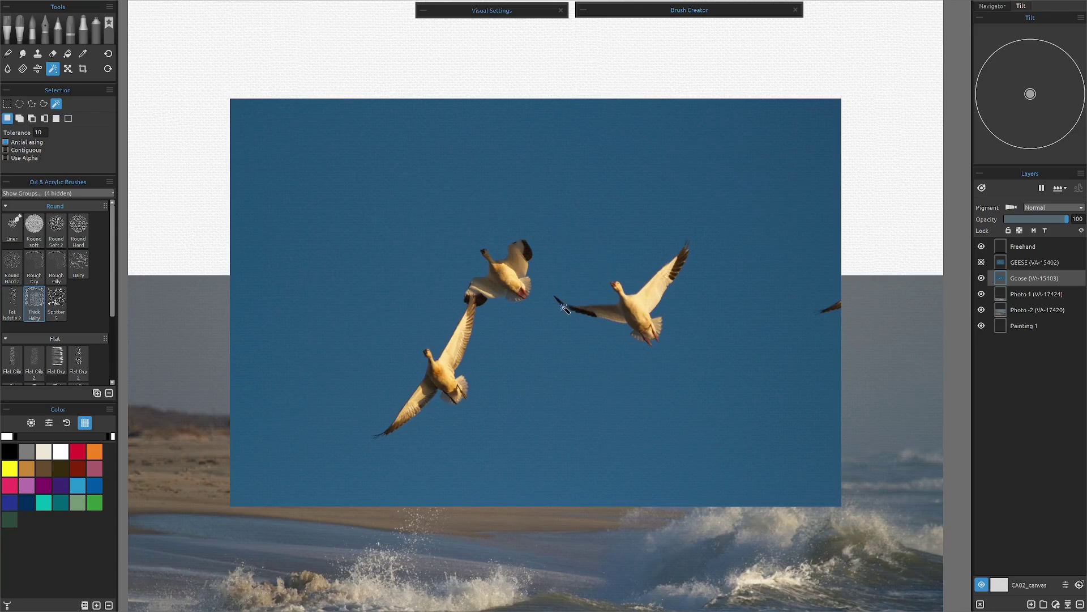
left_click(581, 233)
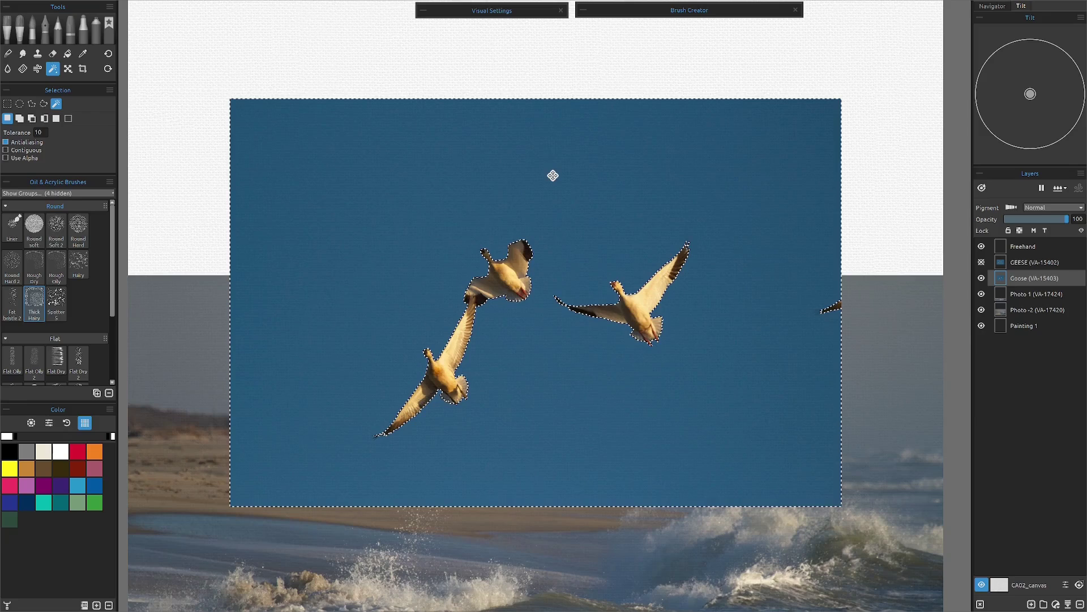
key("Delete")
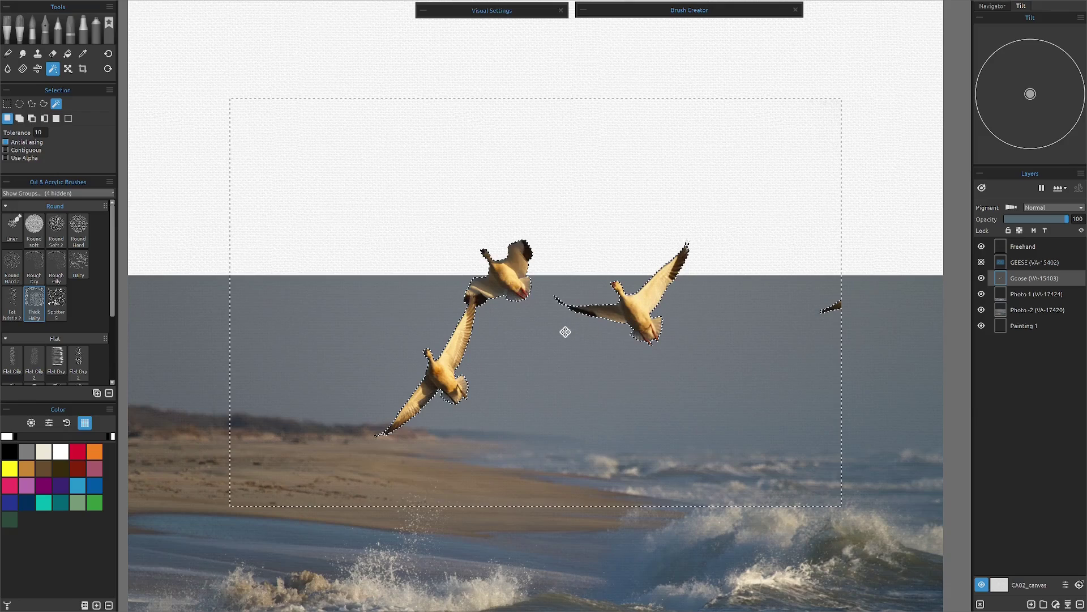
key("ctrl+d")
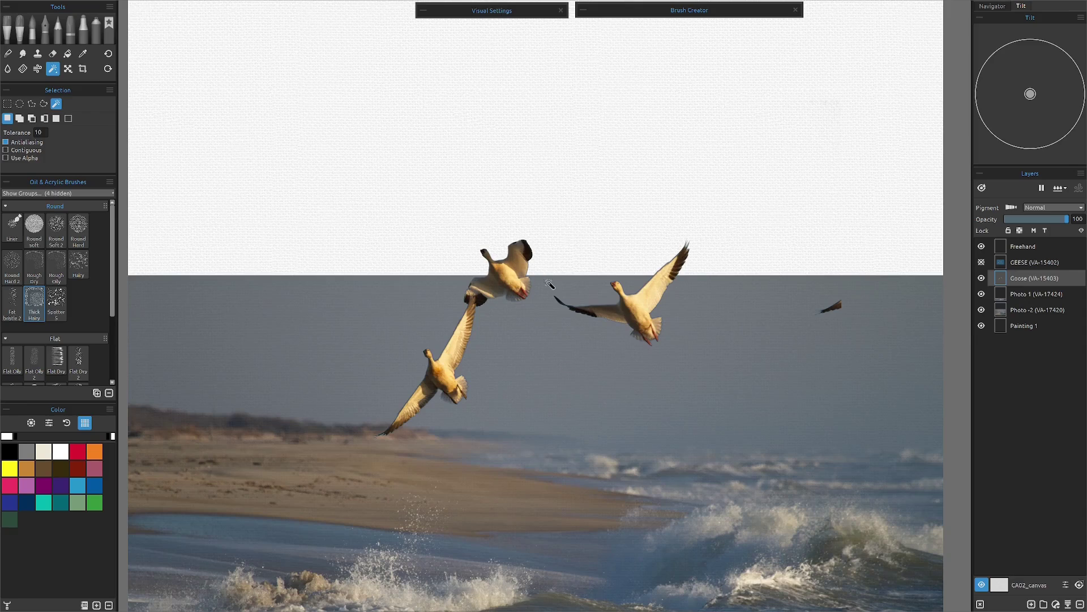
left_click_drag(630, 310, 623, 252)
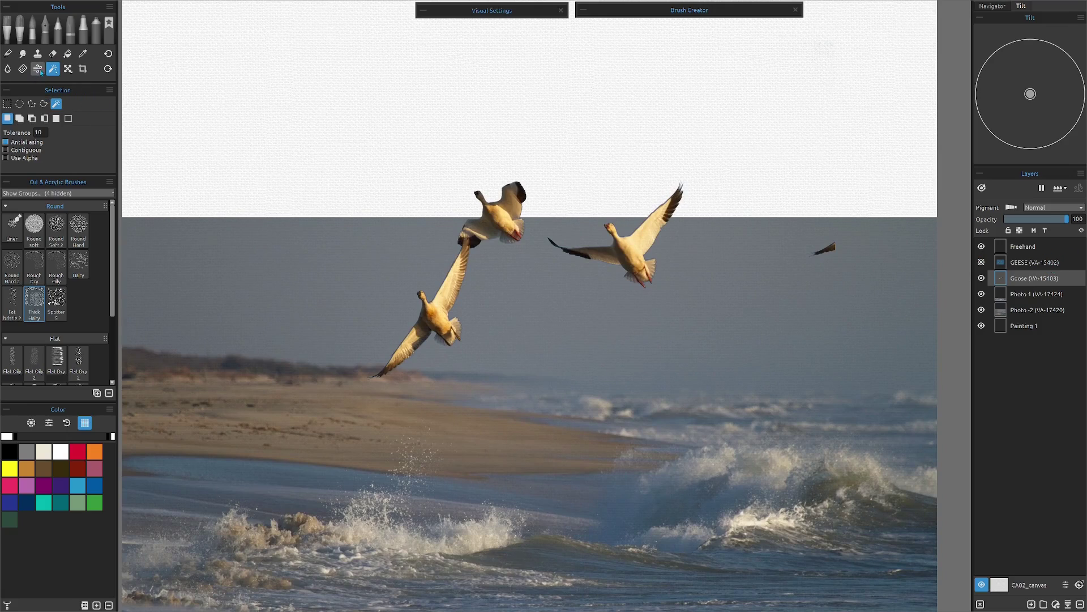
Erase the two left geese and the stray wing fragment from the Goose (VA-15403) layer, keeping only the right-hand goose.
left_click(52, 53)
mouse_move(518, 178)
left_mouse_down()
mouse_move(488, 254)
mouse_move(510, 233)
mouse_move(521, 218)
mouse_move(453, 232)
mouse_move(447, 286)
mouse_move(405, 325)
mouse_move(432, 357)
mouse_move(423, 381)
mouse_move(480, 342)
left_mouse_up()
left_click_drag(832, 247, 774, 287)
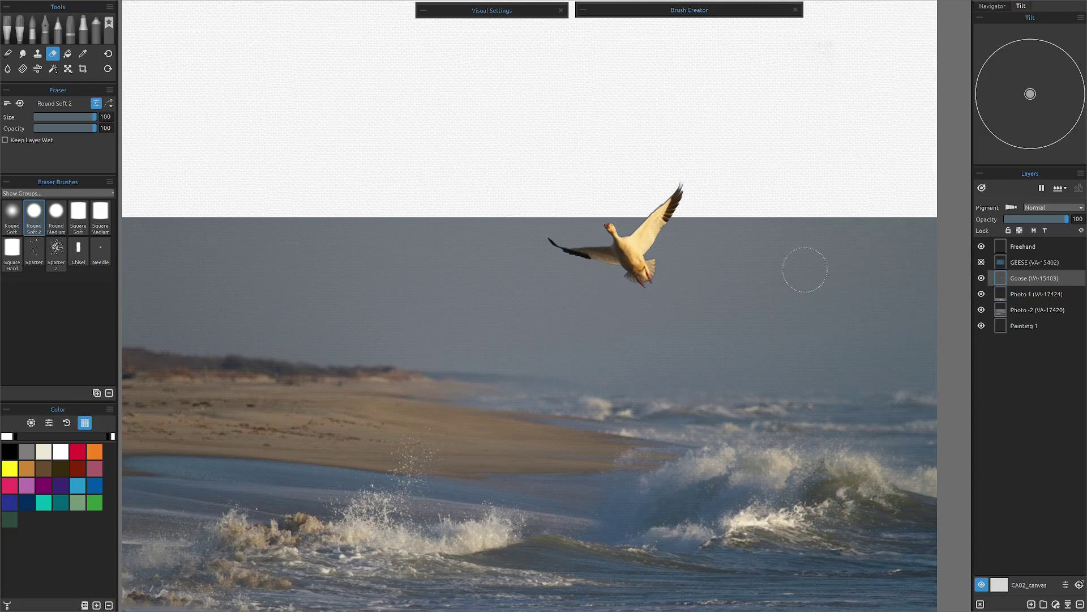
With Goose (VA-15403) temporarily hidden, show the GEESE (VA-15402) layer and erase its photo around the two left geese, keeping both birds.
left_click(982, 278)
left_click(981, 262)
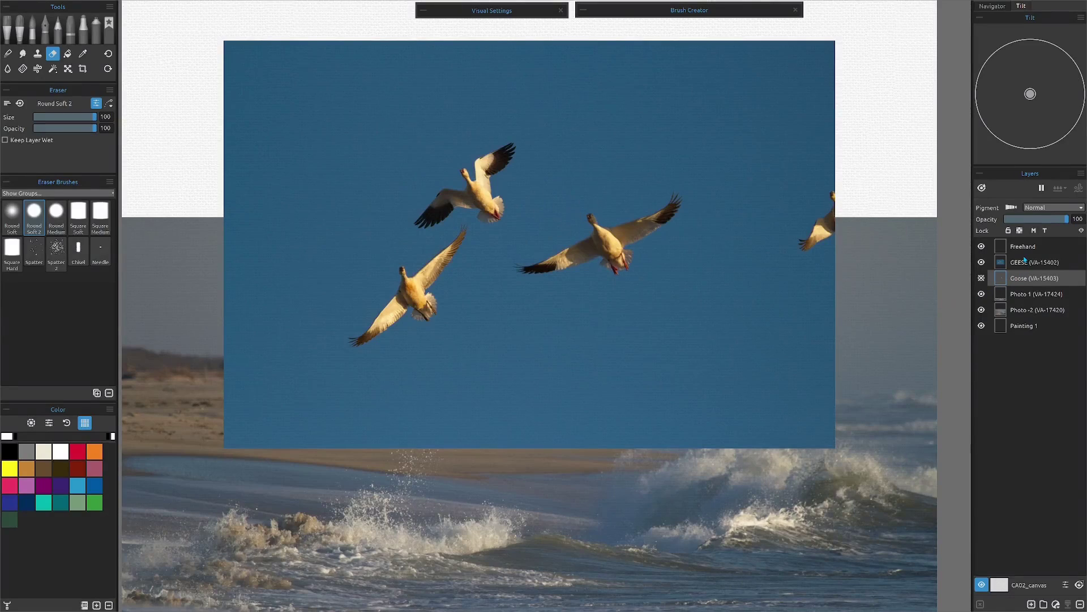
left_click(1025, 261)
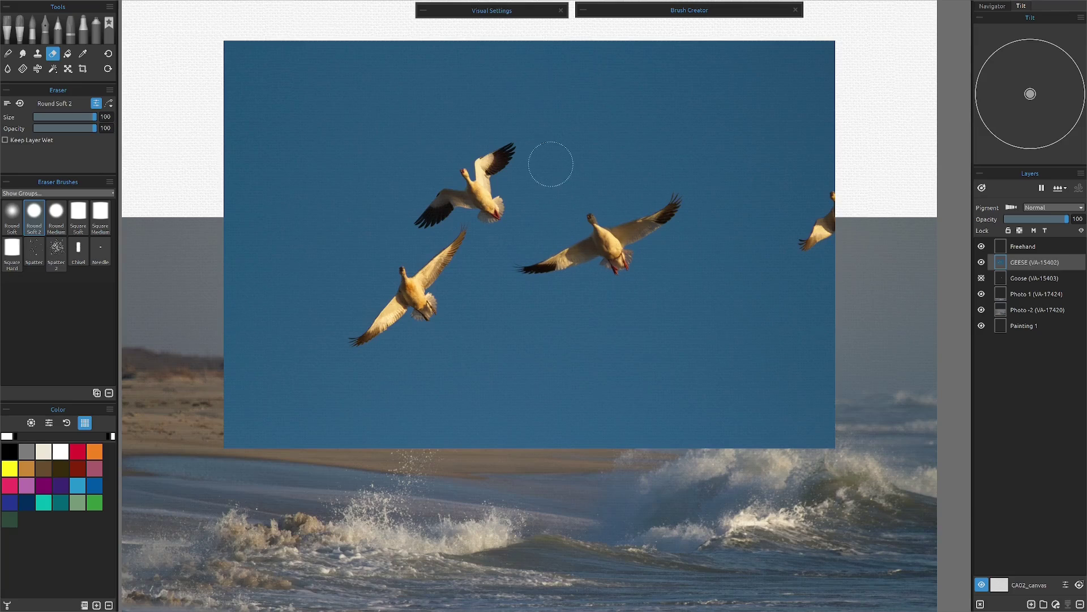
mouse_move(550, 157)
left_mouse_down()
mouse_move(535, 274)
mouse_move(484, 331)
mouse_move(334, 374)
mouse_move(306, 294)
mouse_move(351, 201)
mouse_move(426, 120)
mouse_move(505, 111)
mouse_move(552, 135)
mouse_move(553, 114)
mouse_move(556, 163)
mouse_move(607, 198)
mouse_move(584, 190)
mouse_move(572, 167)
mouse_move(623, 184)
mouse_move(572, 270)
mouse_move(396, 434)
mouse_move(275, 286)
mouse_move(238, 334)
mouse_move(378, 127)
mouse_move(250, 267)
mouse_move(379, 17)
mouse_move(436, 102)
mouse_move(693, 44)
mouse_move(563, 318)
mouse_move(830, 430)
mouse_move(419, 560)
left_mouse_up()
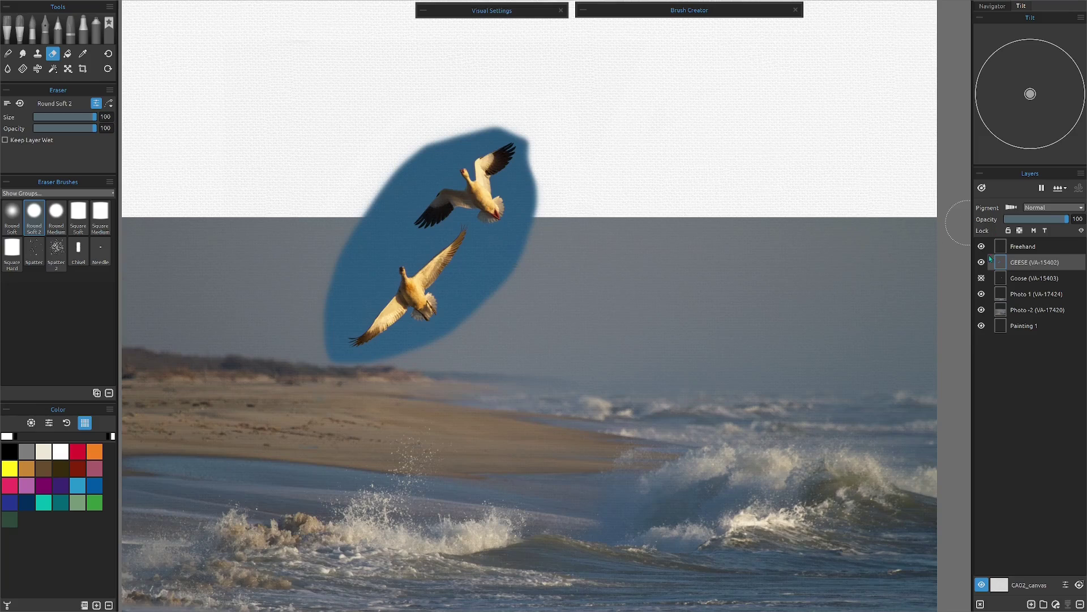
left_click(981, 278)
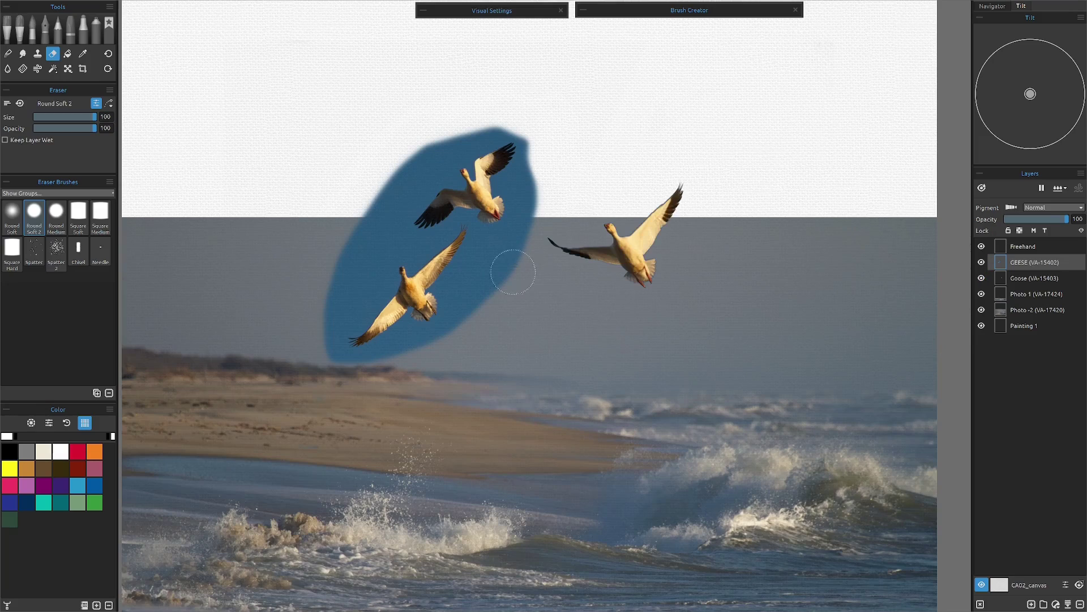
Duplicate the GEESE (VA-15402) layer and move the copy up and left, clear of the original pair, to about X -0.247, Y 3.3 in.
key("ctrl+0")
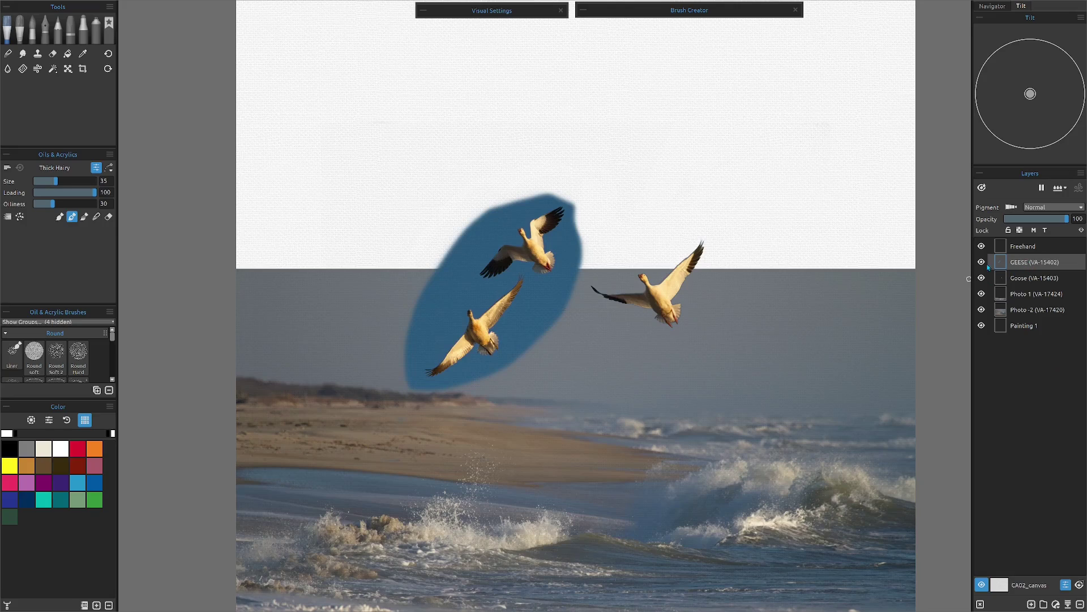
mouse_move(83, 8)
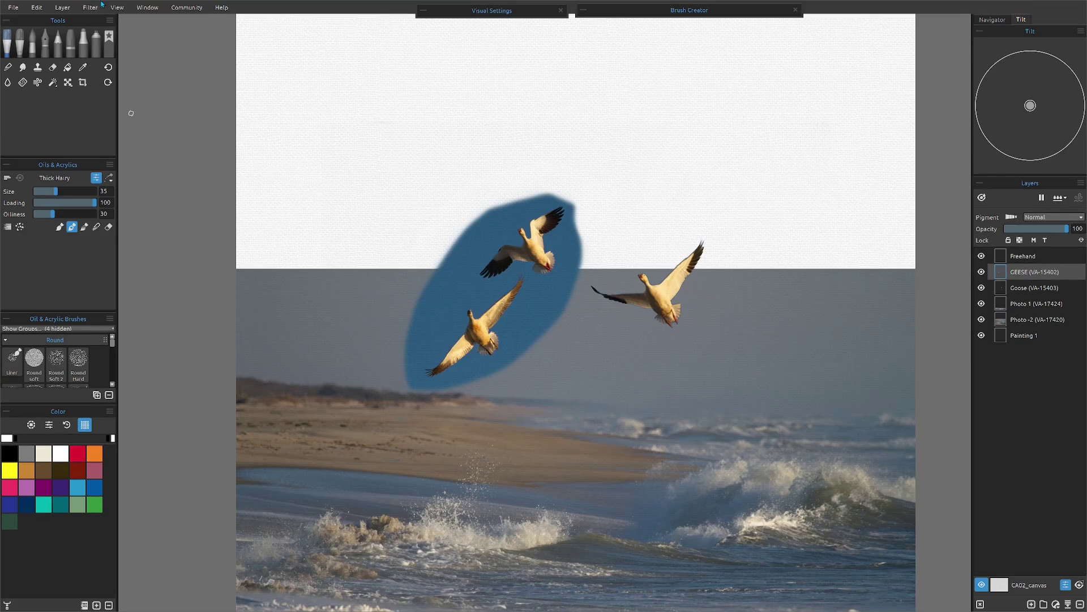
left_click(65, 8)
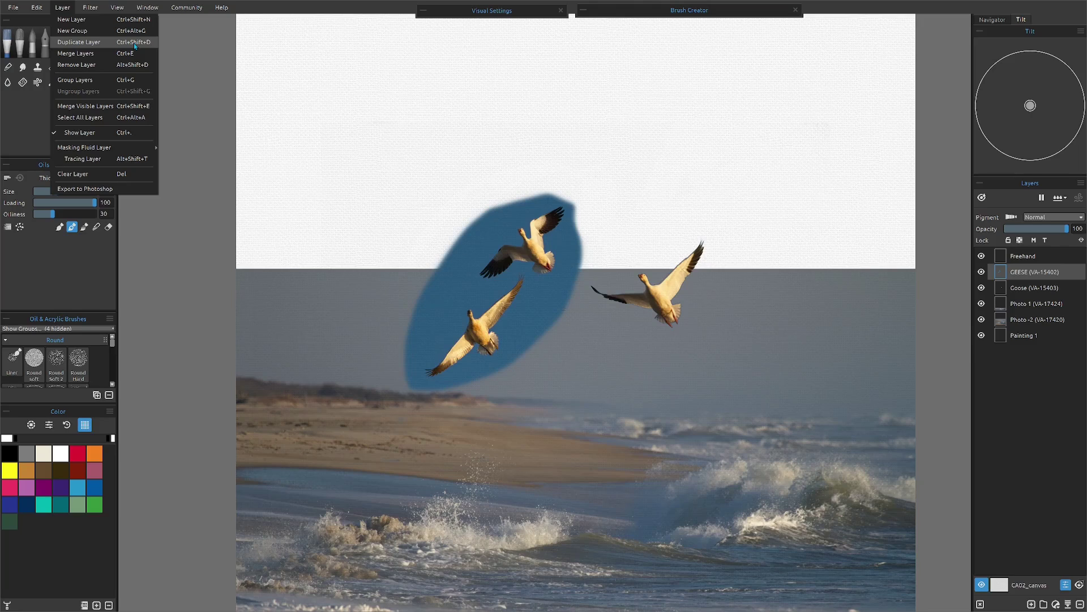
right_click(1021, 271)
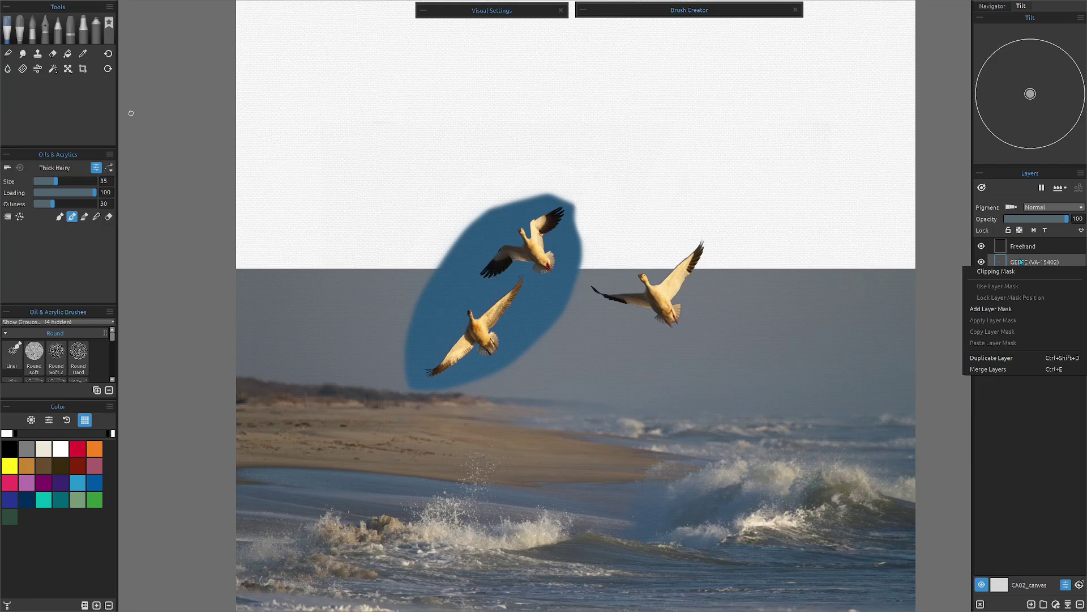
left_click(1002, 359)
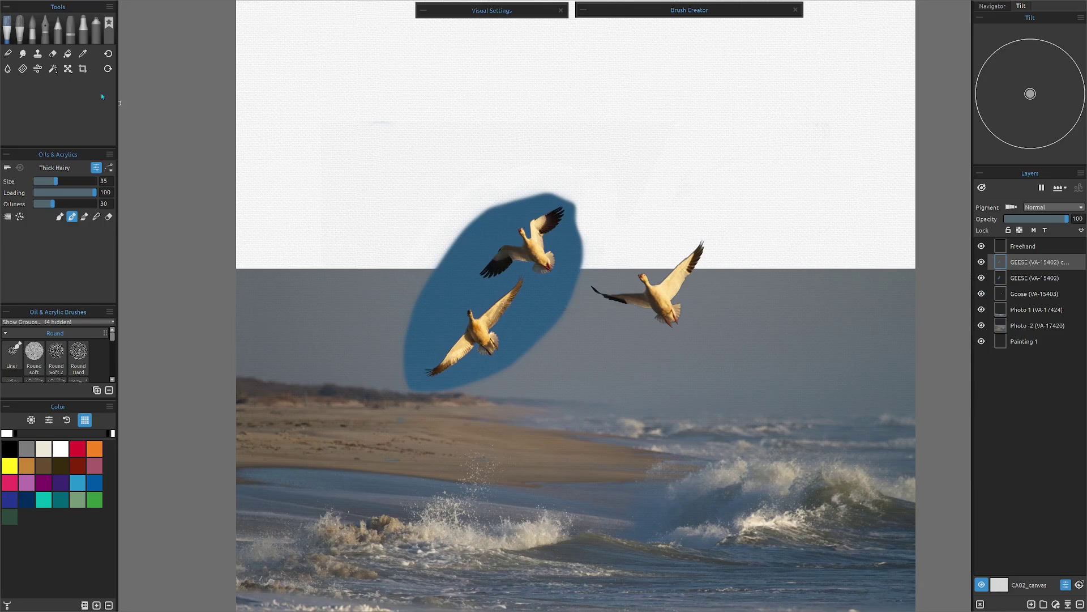
left_click(69, 71)
left_click_drag(481, 268, 384, 156)
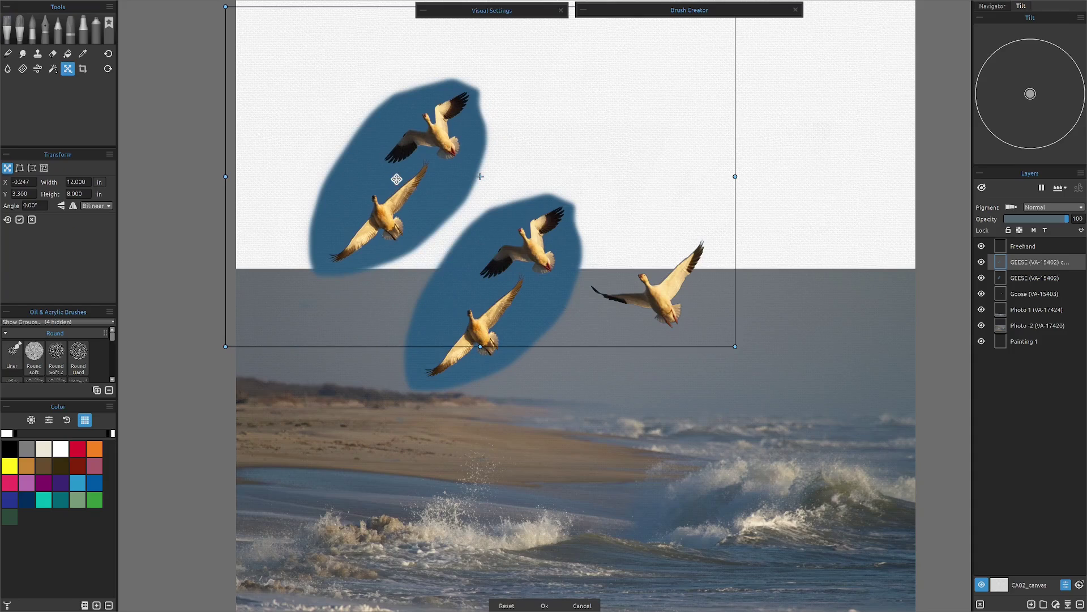
On the GEESE copy layer, delete the Magic Wand-selected blue sky and erase the leftover rim and upper goose with a size 64 eraser.
left_click(52, 68)
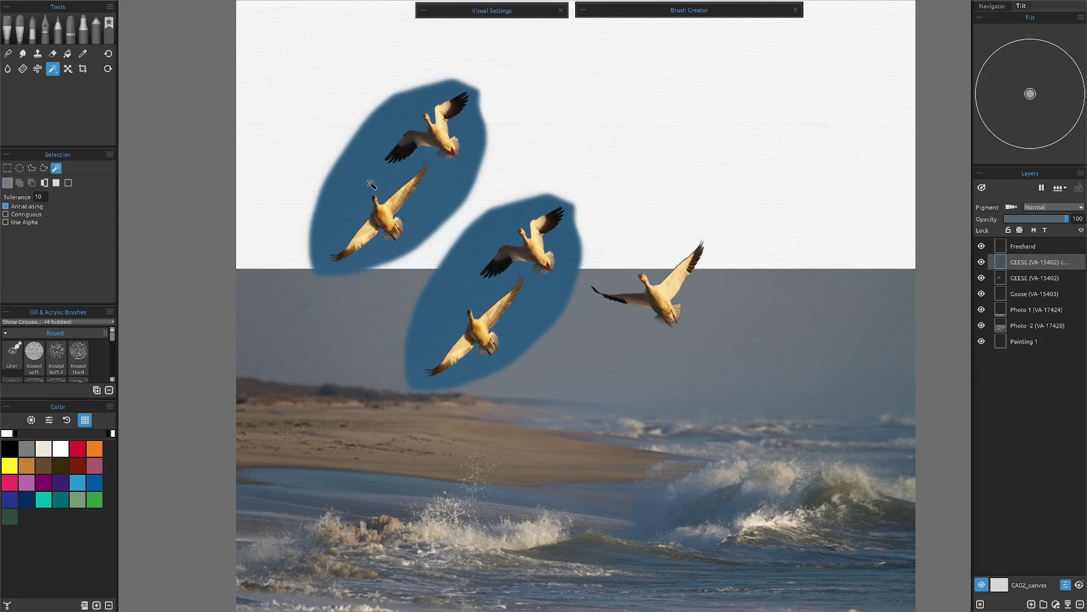
left_click(371, 185)
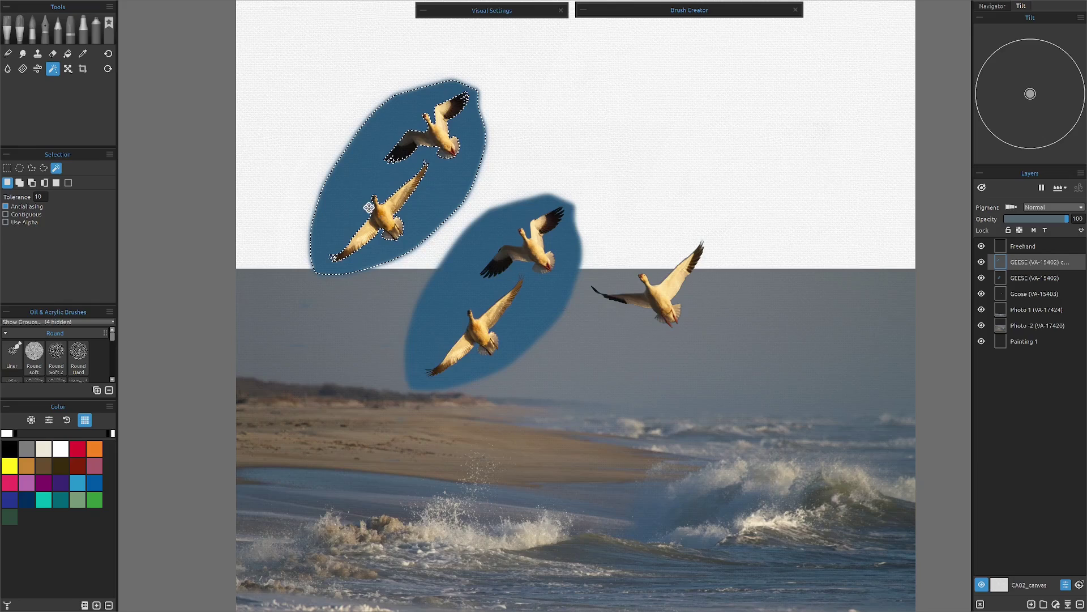
key("Delete")
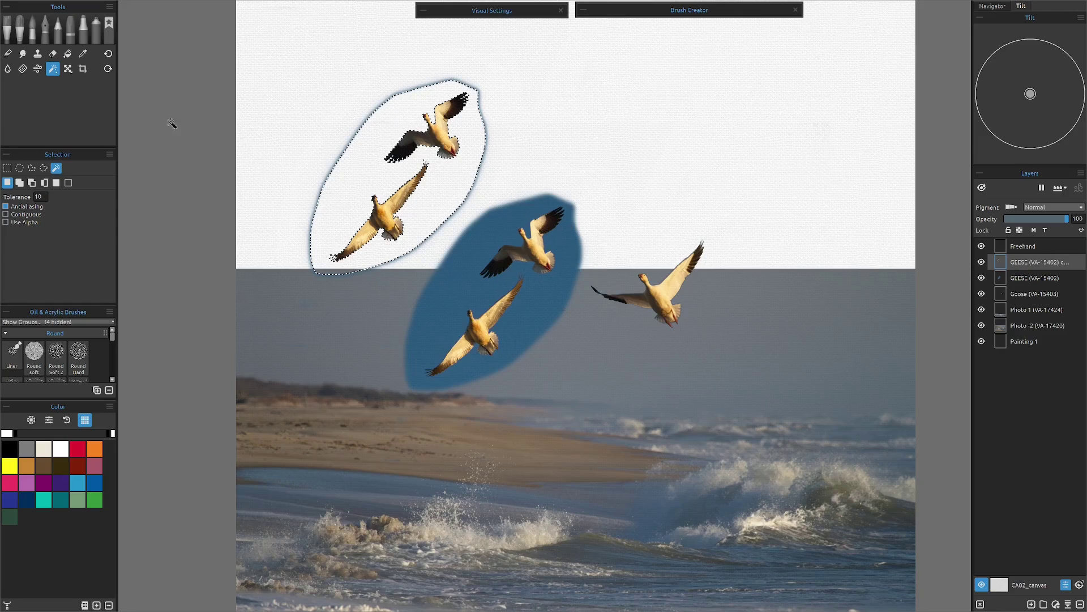
left_click(52, 55)
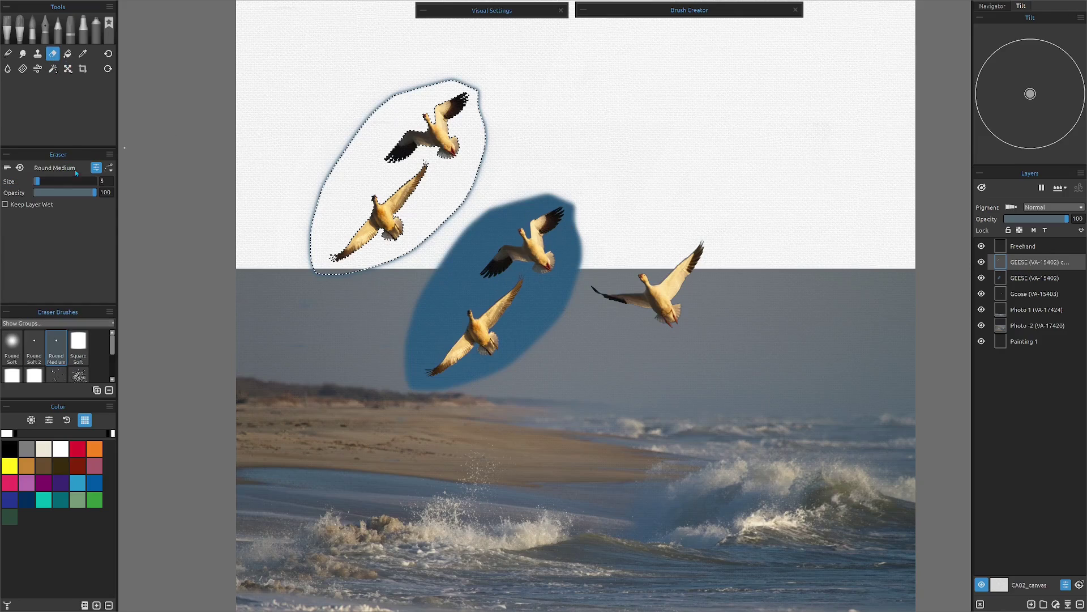
left_click_drag(45, 182, 73, 180)
key("ctrl+d")
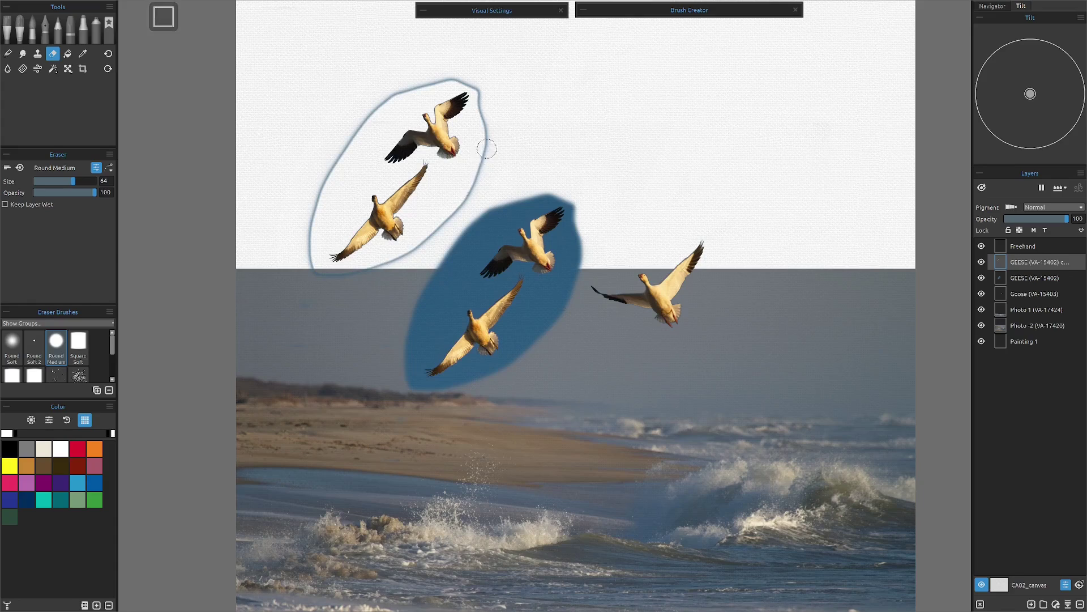
mouse_move(485, 146)
left_mouse_down()
mouse_move(461, 204)
mouse_move(432, 233)
mouse_move(381, 266)
mouse_move(311, 272)
mouse_move(316, 205)
mouse_move(430, 89)
mouse_move(468, 84)
mouse_move(397, 139)
mouse_move(394, 158)
mouse_move(453, 133)
mouse_move(441, 157)
mouse_move(477, 129)
mouse_move(478, 116)
mouse_move(418, 136)
left_mouse_up()
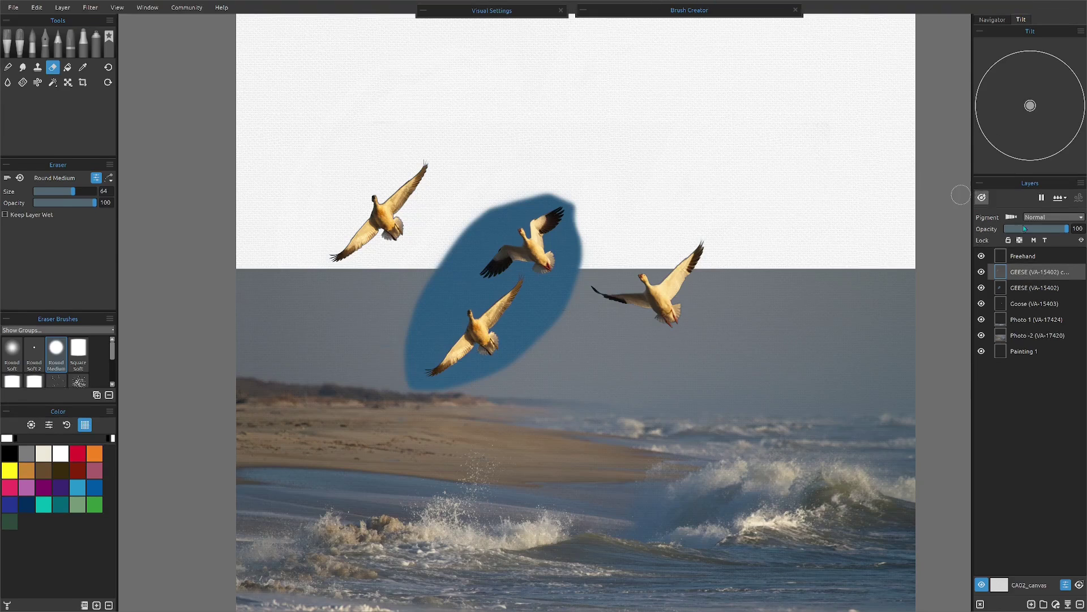
On the original GEESE (VA-15402) layer, remove the blue sky with the Magic Wand and erase the remaining outline and lower goose.
left_click(1035, 277)
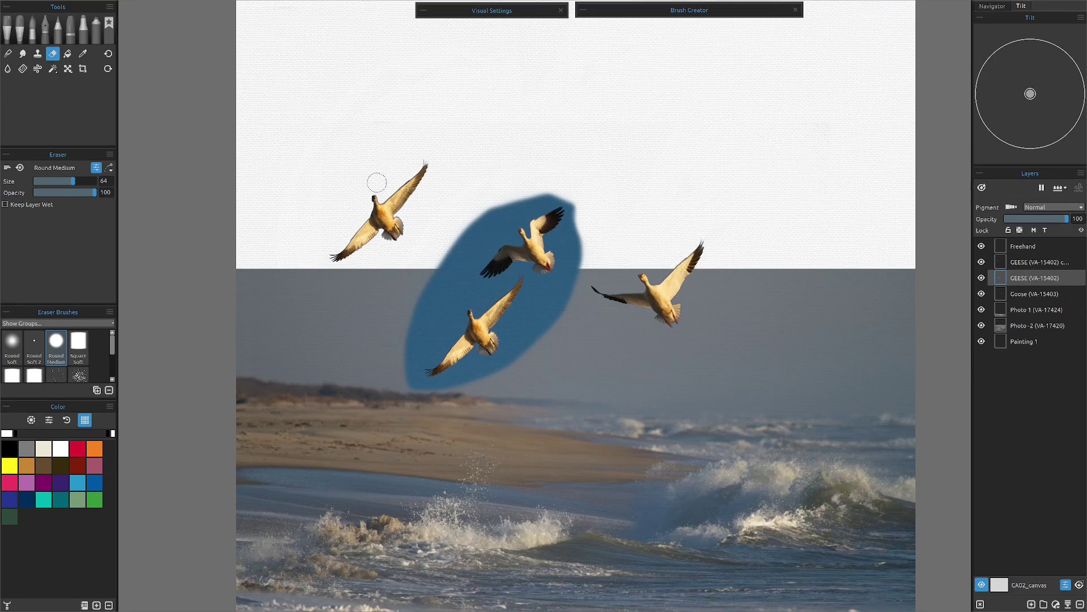
left_click(54, 69)
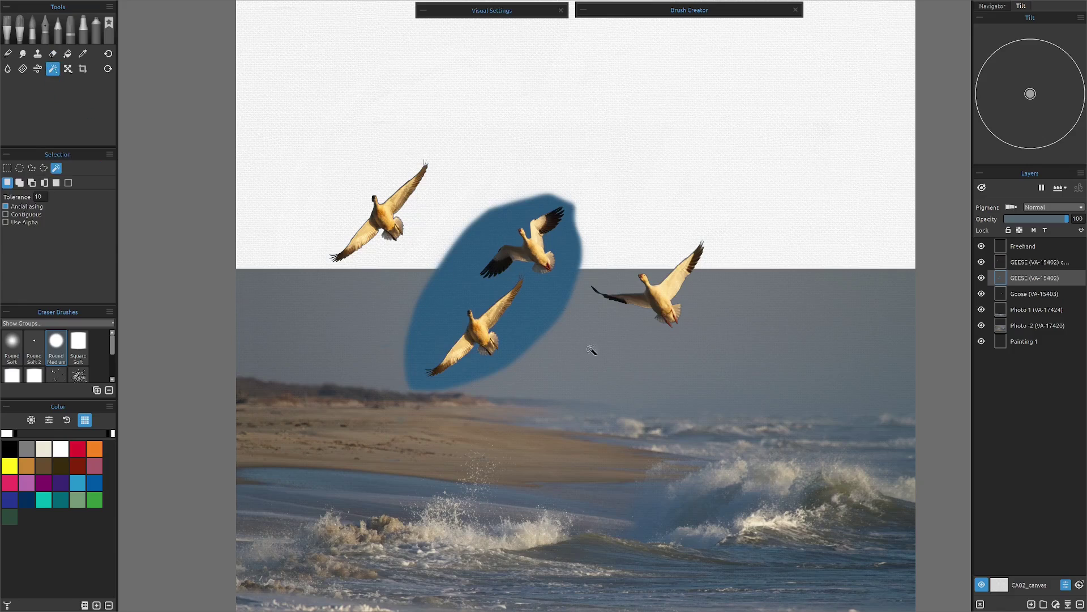
left_click(519, 319)
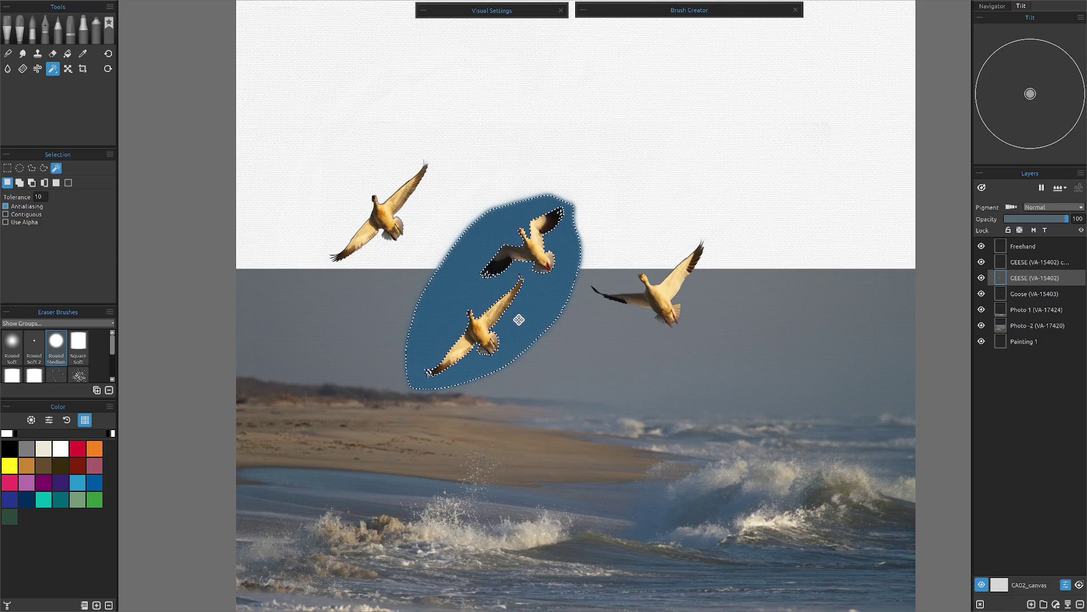
key("Delete")
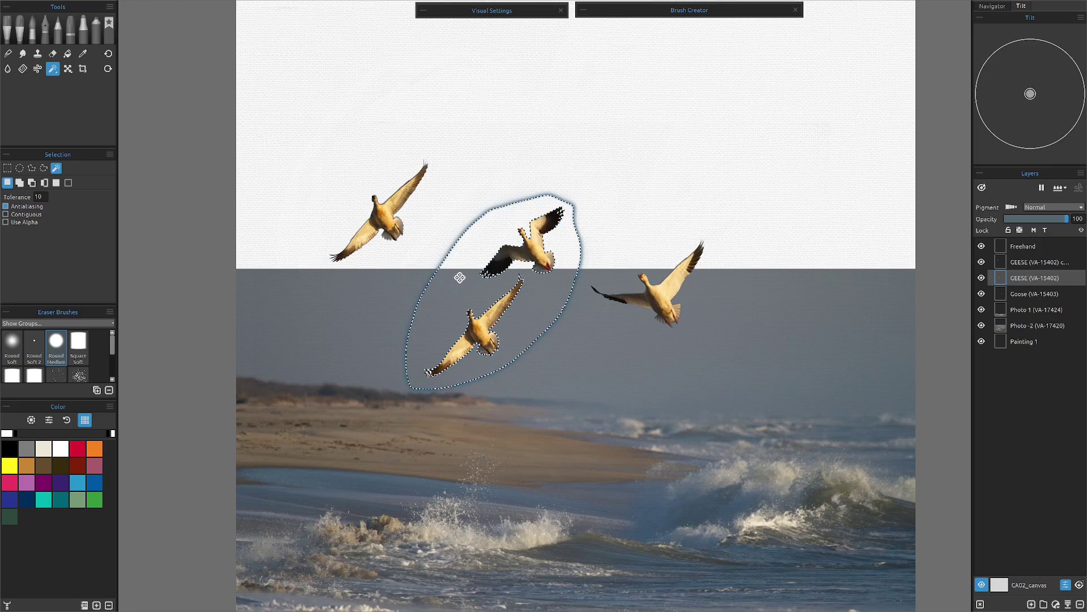
key("ctrl+d")
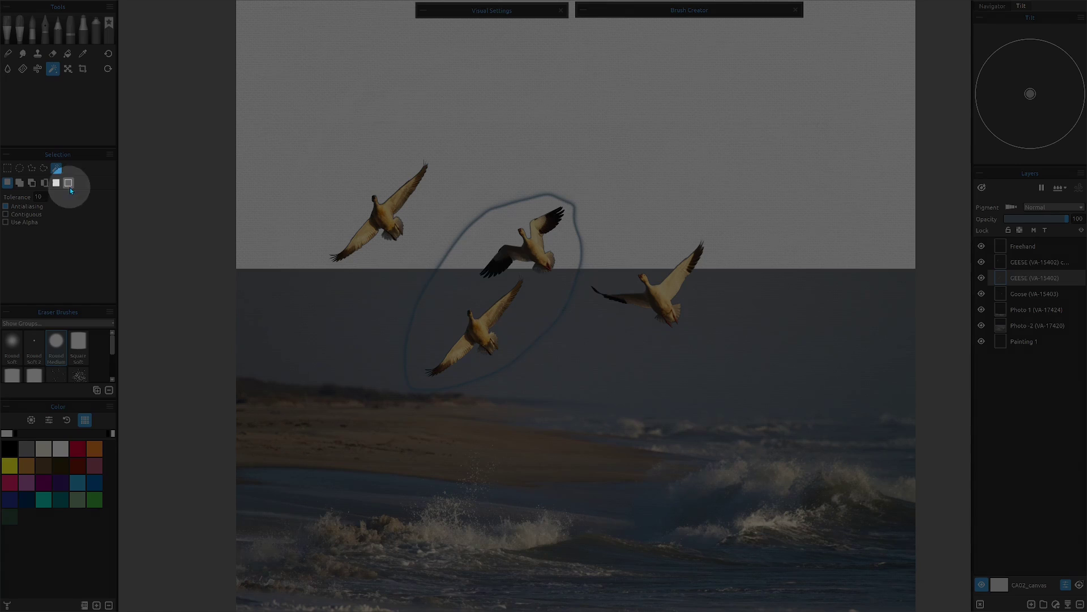
left_click(68, 183)
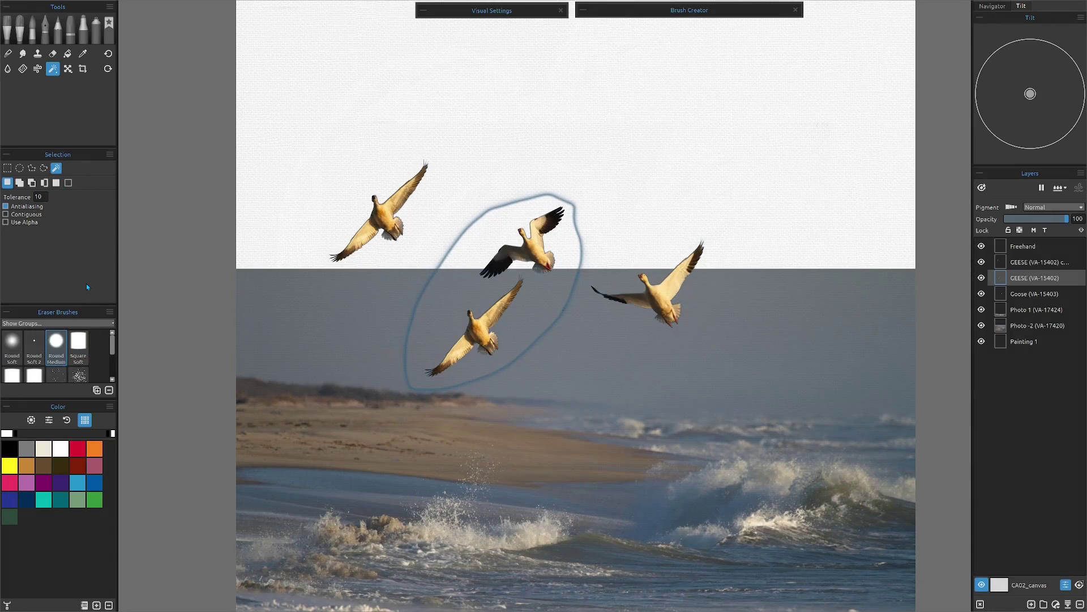
key("e")
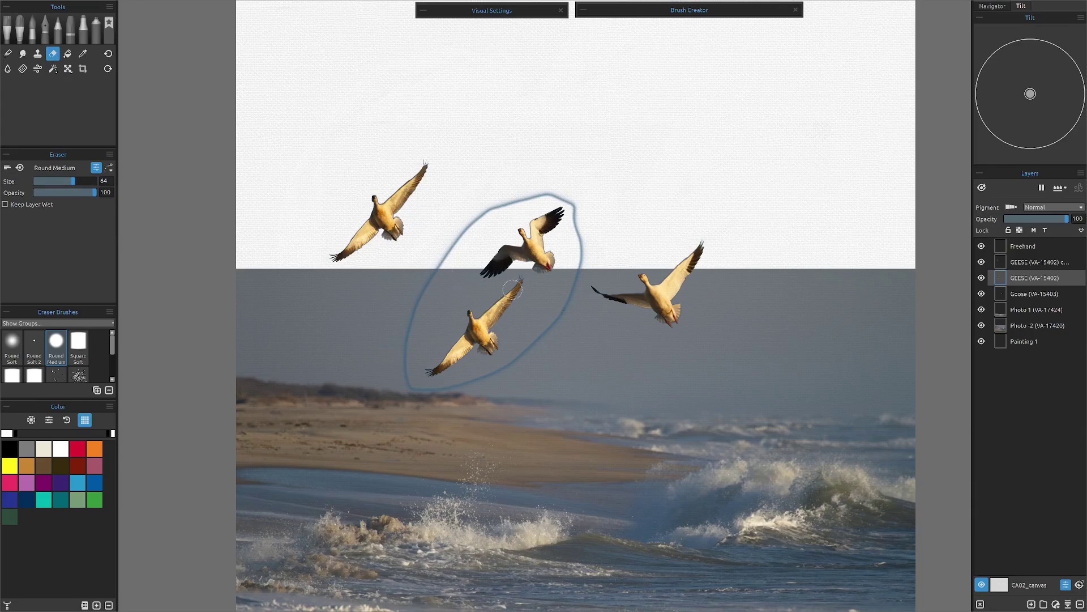
mouse_move(507, 299)
left_mouse_down()
mouse_move(519, 278)
mouse_move(470, 334)
mouse_move(436, 329)
left_mouse_up()
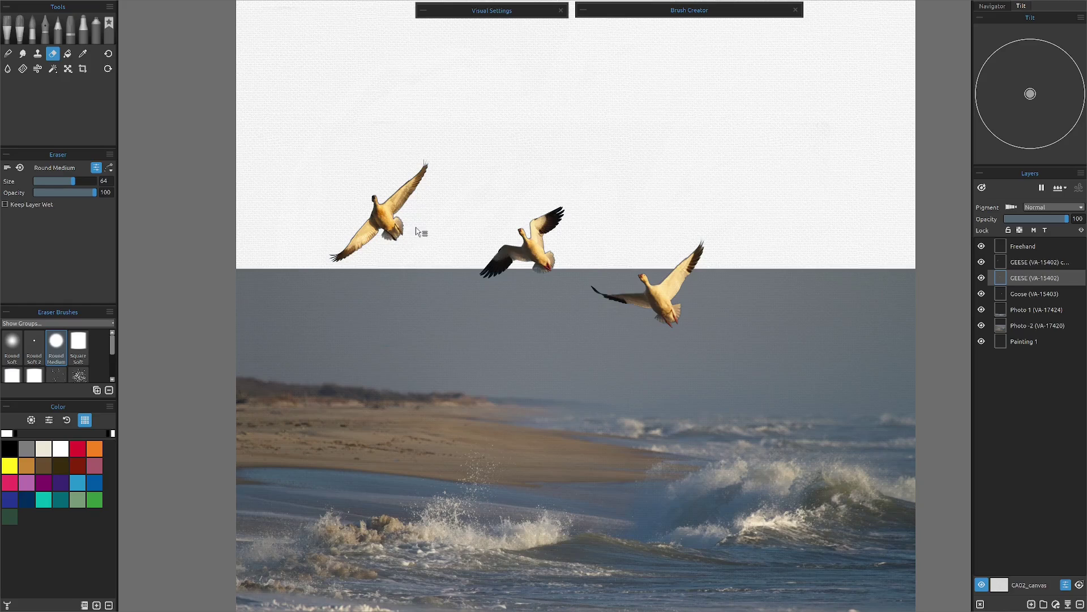
Pick the layers of the left, right and middle geese in turn directly from the canvas.
left_click(387, 221, "ctrl")
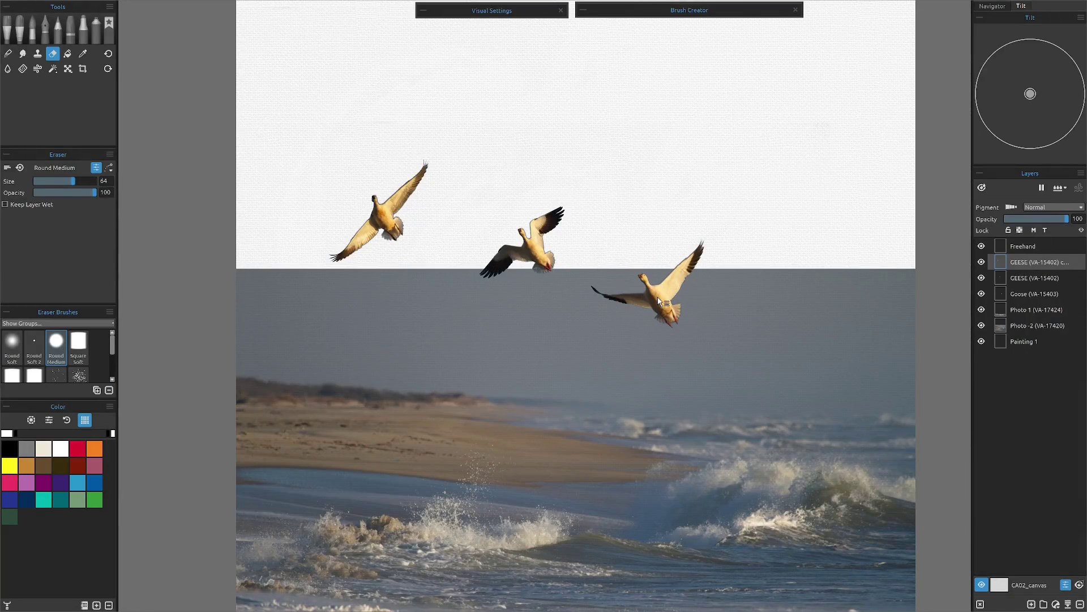
left_click(658, 300, "ctrl+shift")
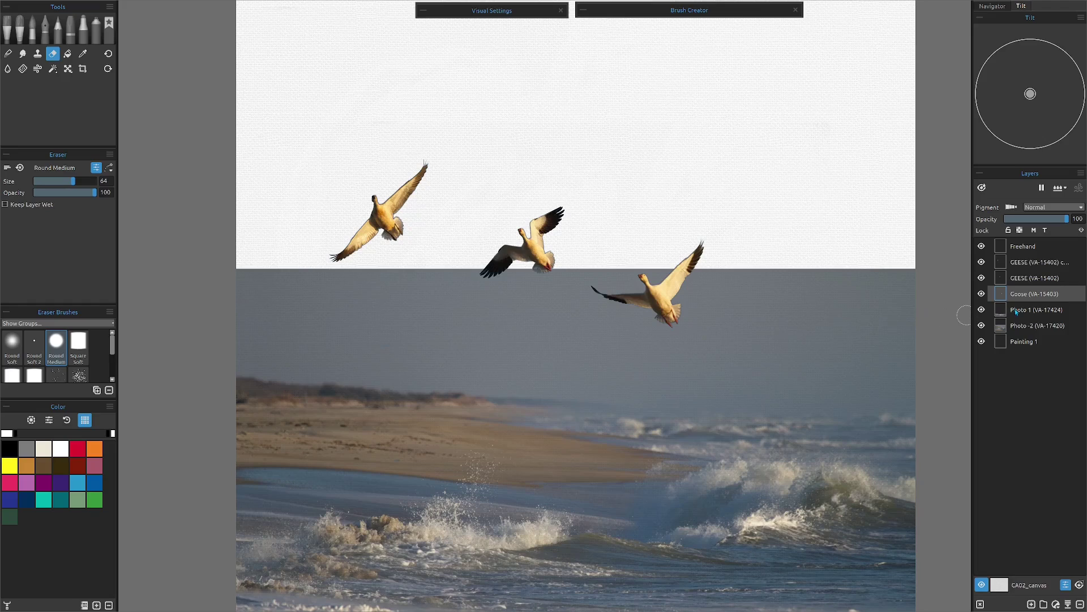
left_click(538, 253, "ctrl+shift")
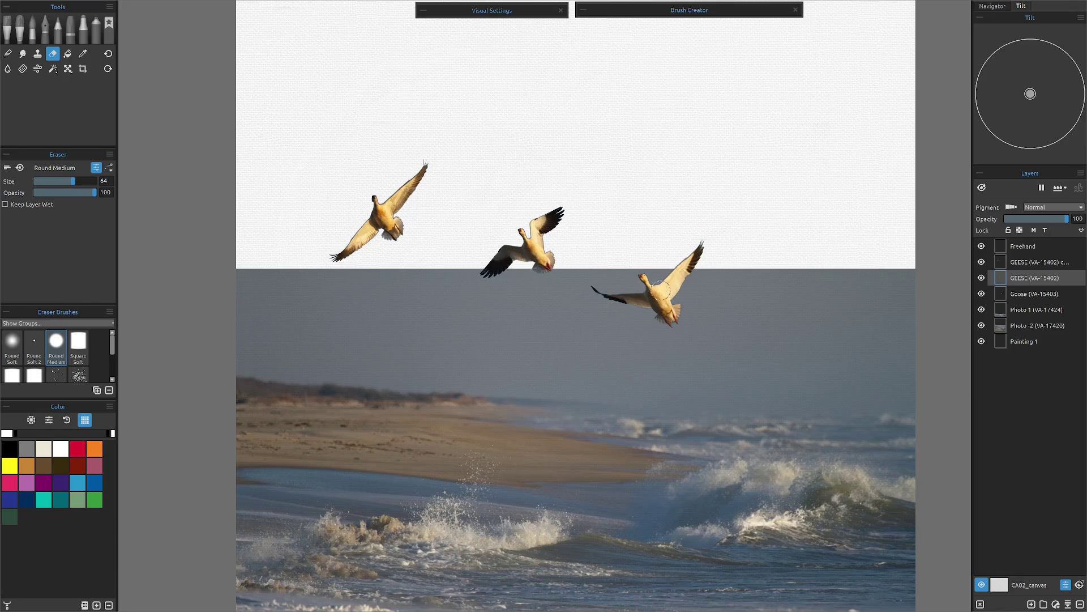
Transform the Goose (VA-15403) layer to about 16.6 × 11.07 in and move its bird above the other two geese.
key("ctrl+0")
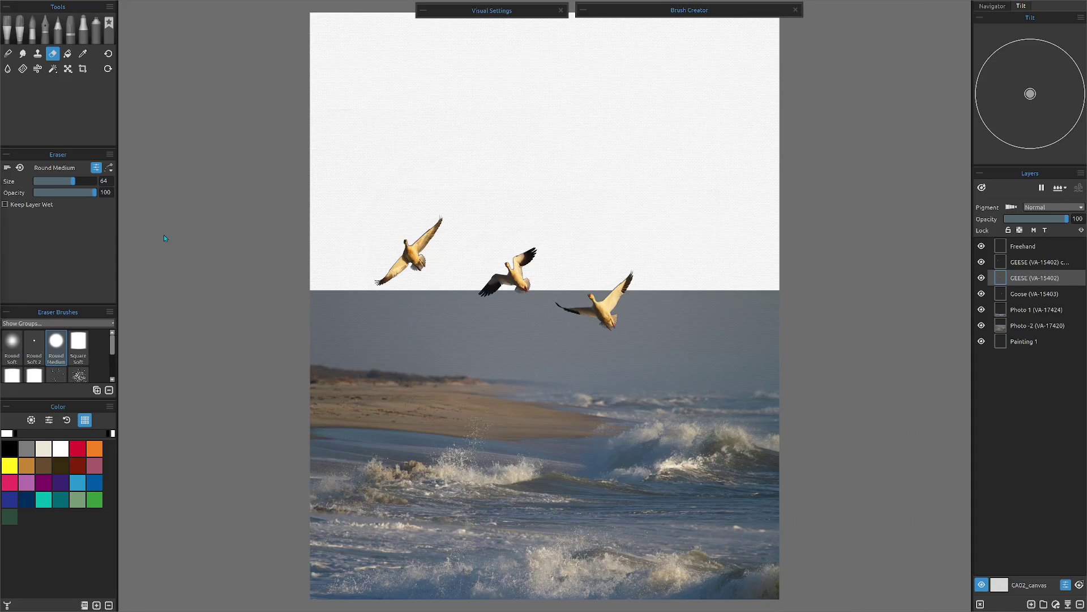
left_click(1019, 294)
left_click(68, 69)
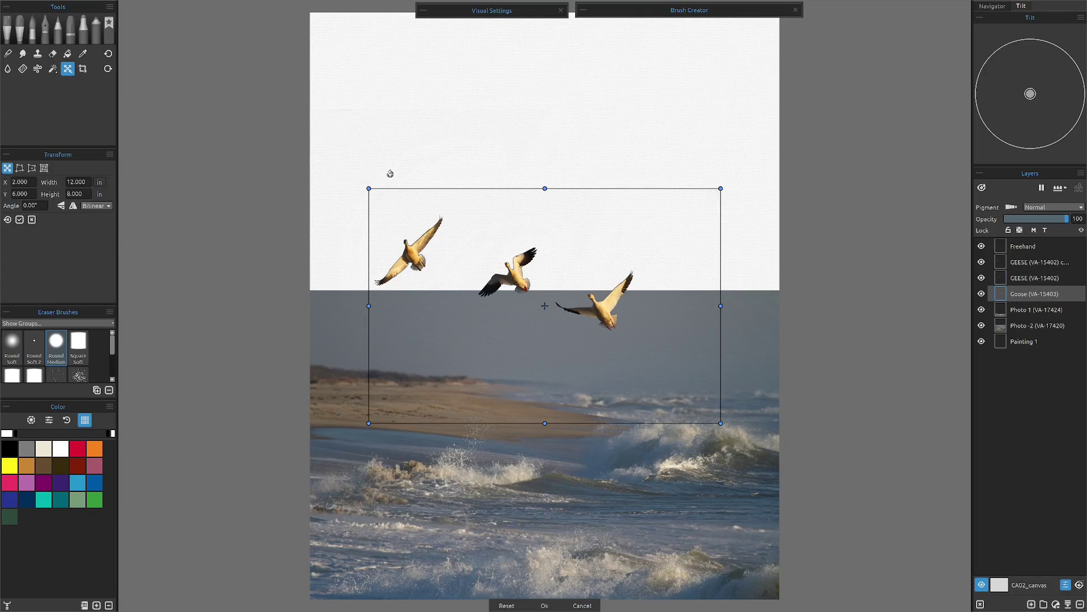
left_click_drag(571, 237, 490, 119)
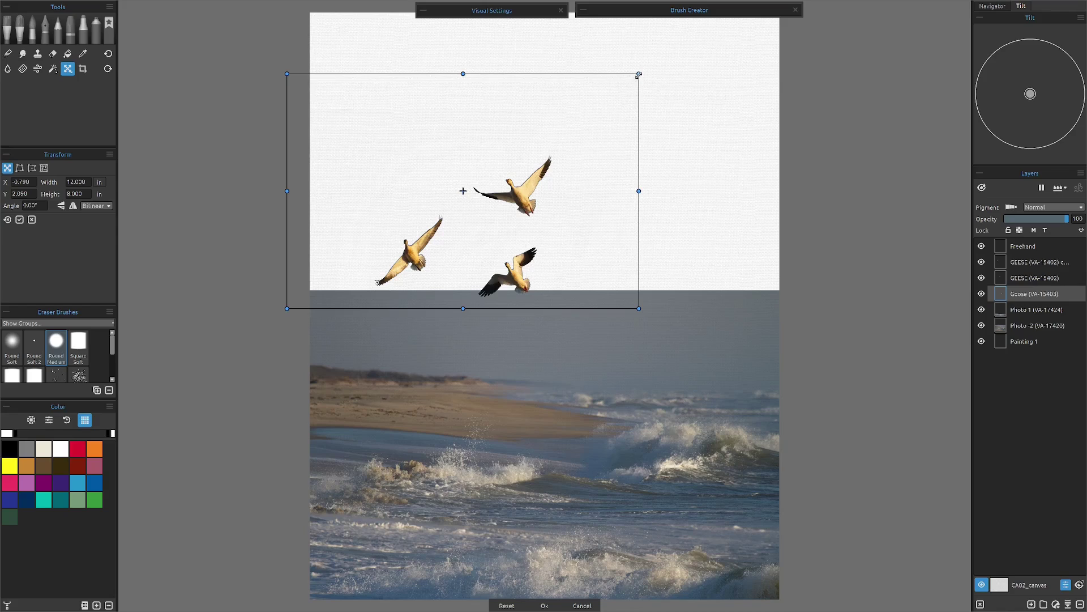
left_click_drag(639, 74, 773, 2)
left_click_drag(625, 153, 518, 194)
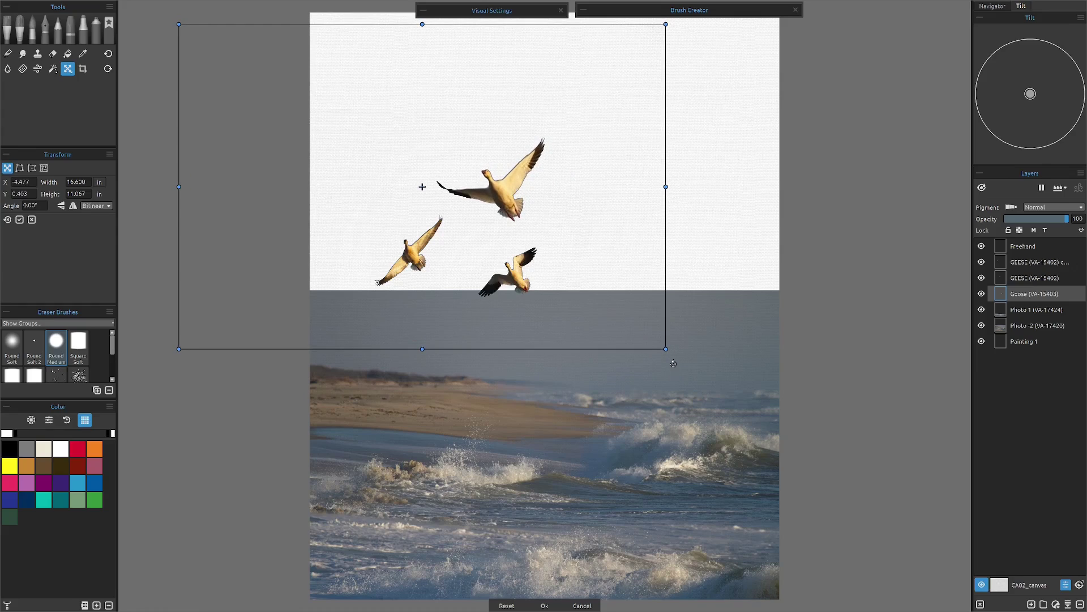
Rotate the Goose (VA-15403) layer to -3.24°, enlarge it to about 18.4 × 12.27 in, move its bird higher and apply the transform.
left_click_drag(673, 363, 688, 350)
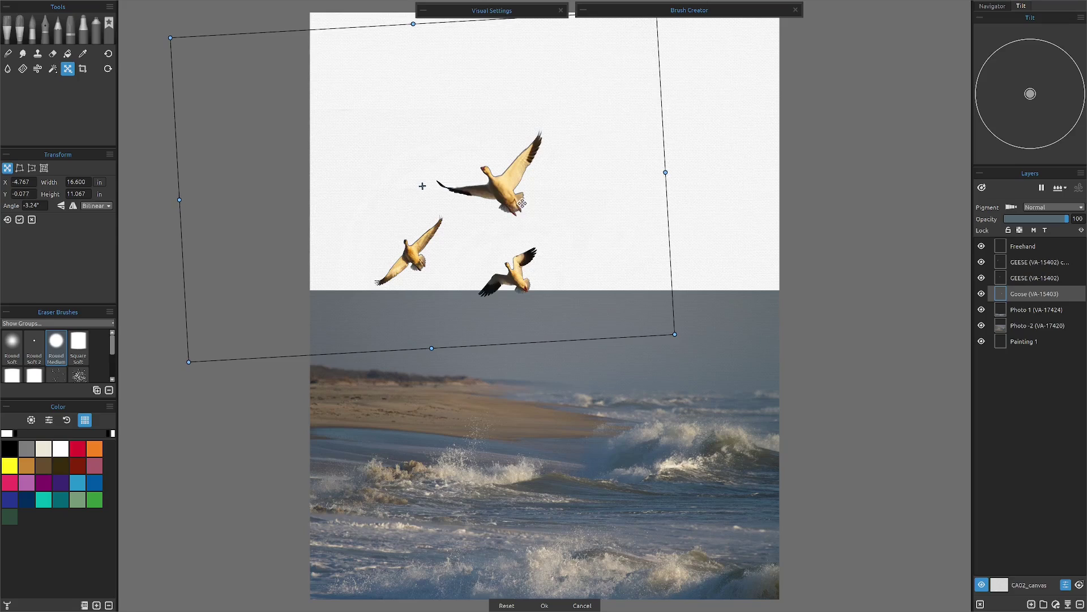
left_click_drag(522, 202, 526, 192)
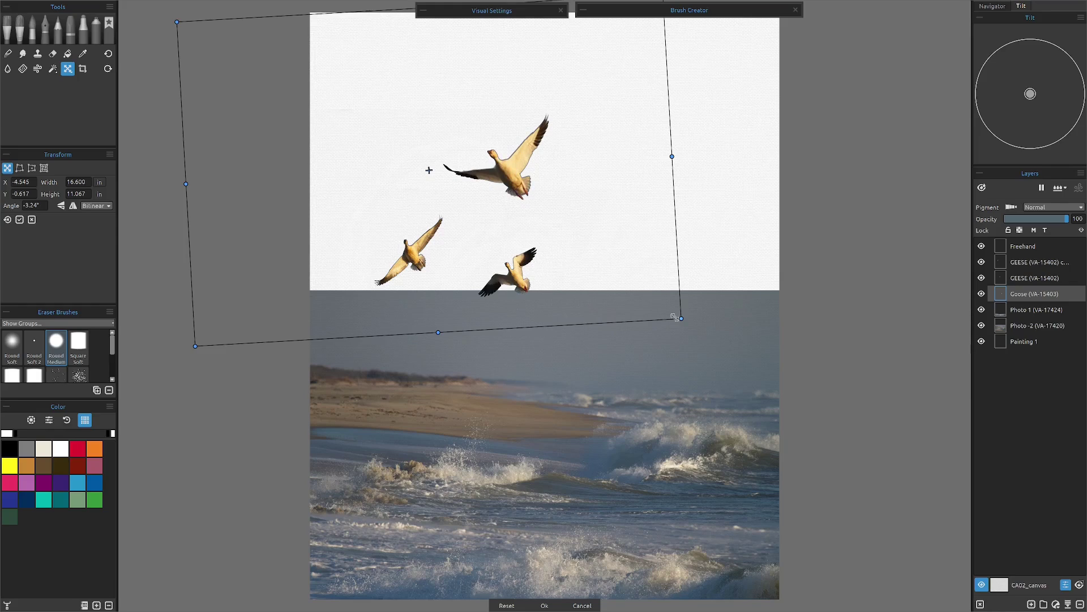
left_click_drag(677, 317, 714, 353)
left_click_drag(557, 189, 535, 154)
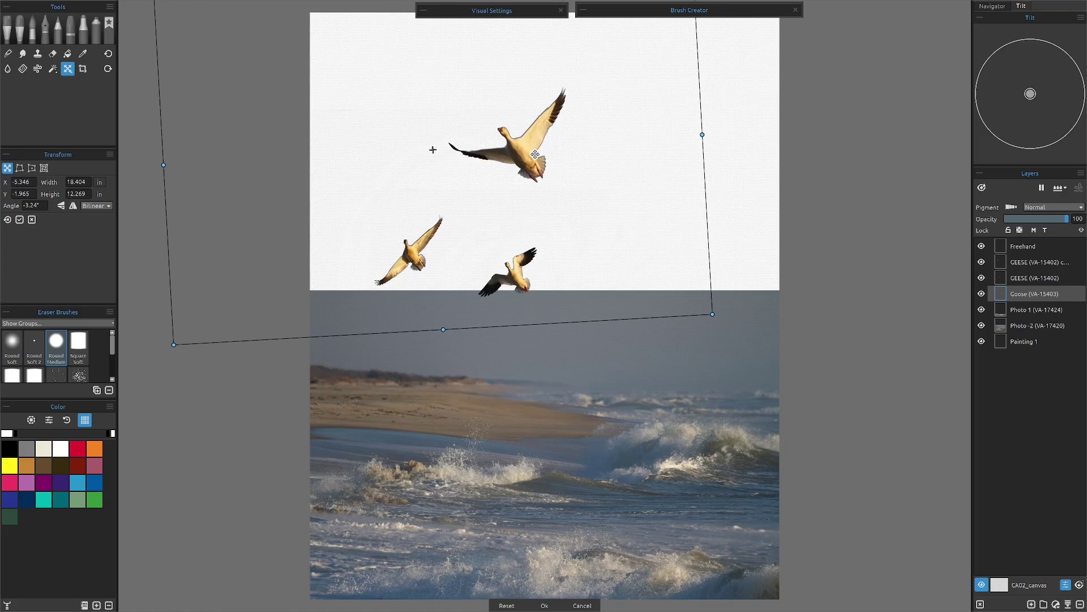
left_click(544, 607)
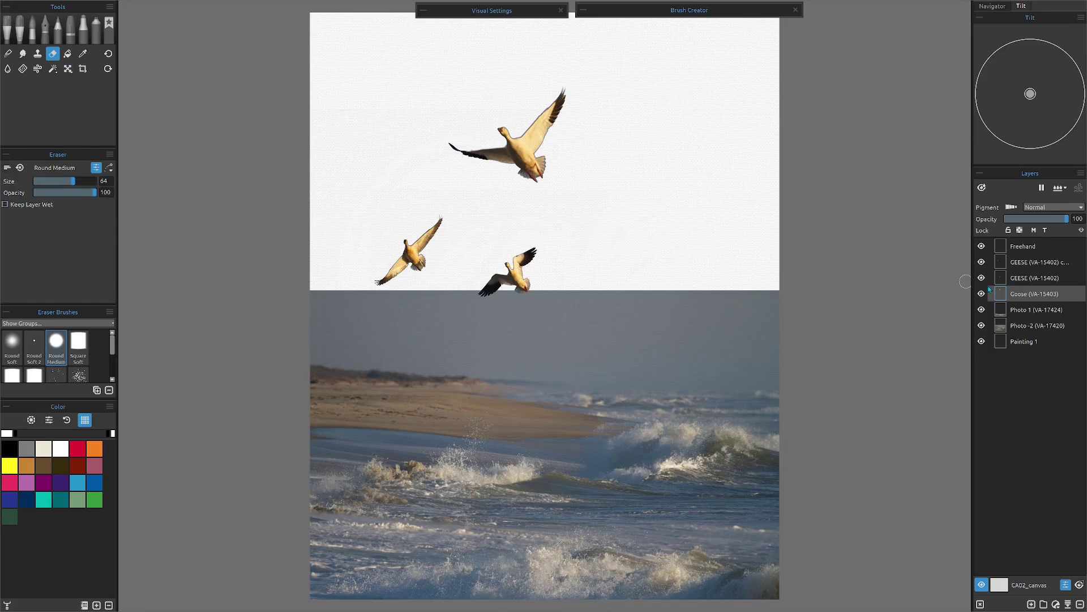
Transform the GEESE (VA-15402) layer to about 19.39 × 12.93 in, placing its bird to the upper left of the Goose (VA-15403) bird.
left_click(1023, 278)
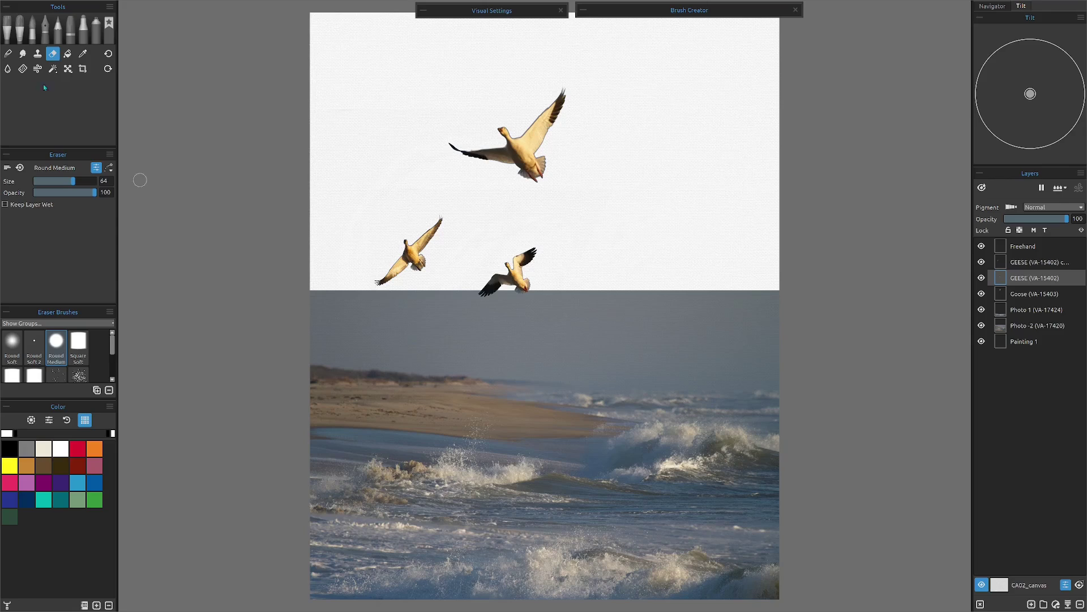
key("ctrl+t")
left_click_drag(364, 187, 266, 72)
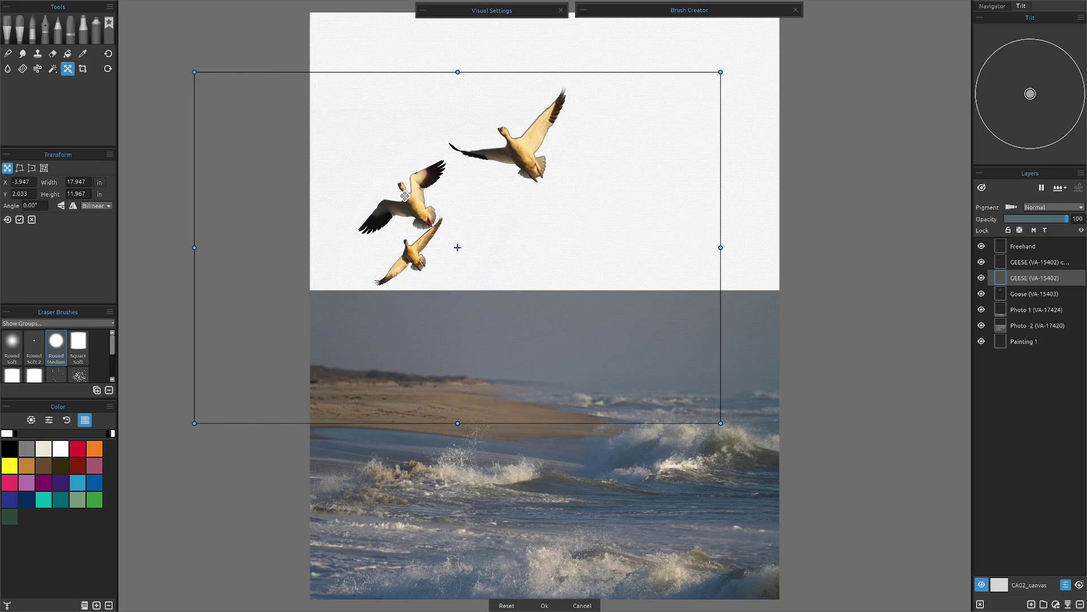
left_click_drag(404, 196, 431, 93)
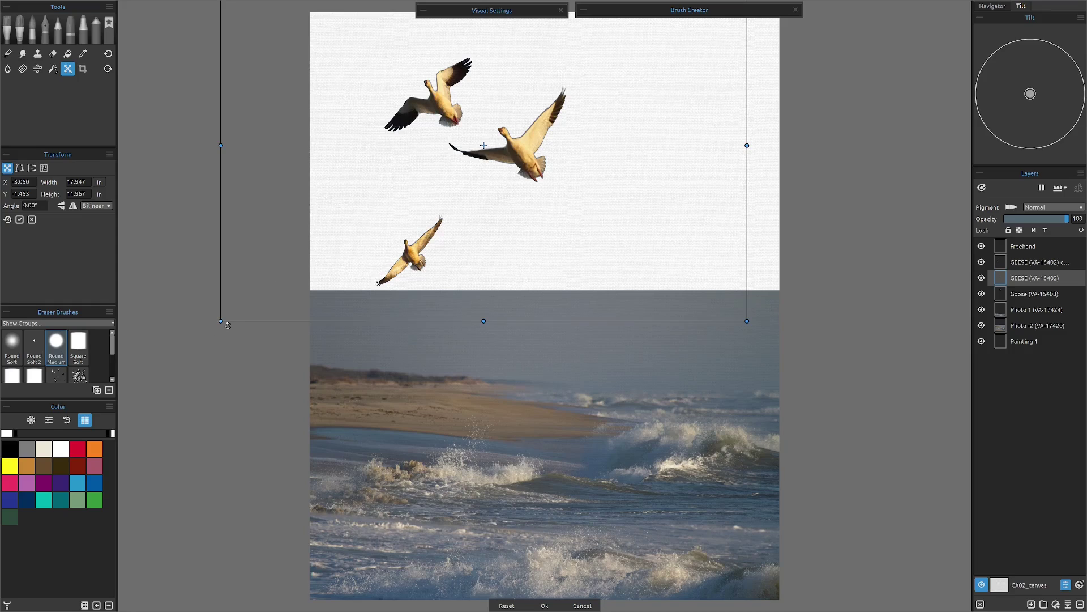
left_click_drag(220, 321, 197, 337)
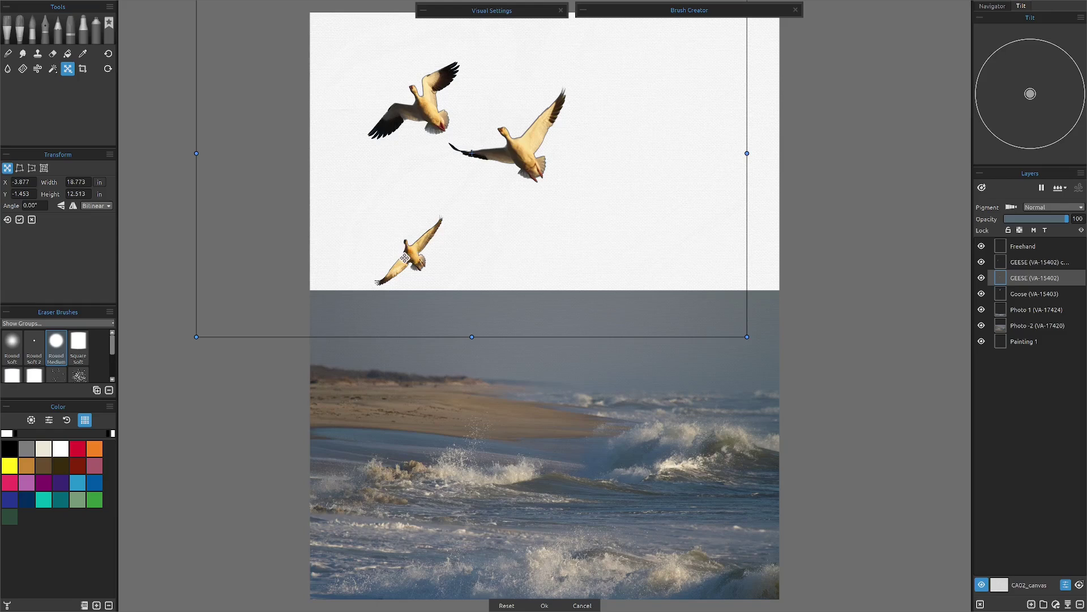
left_click_drag(196, 337, 178, 349)
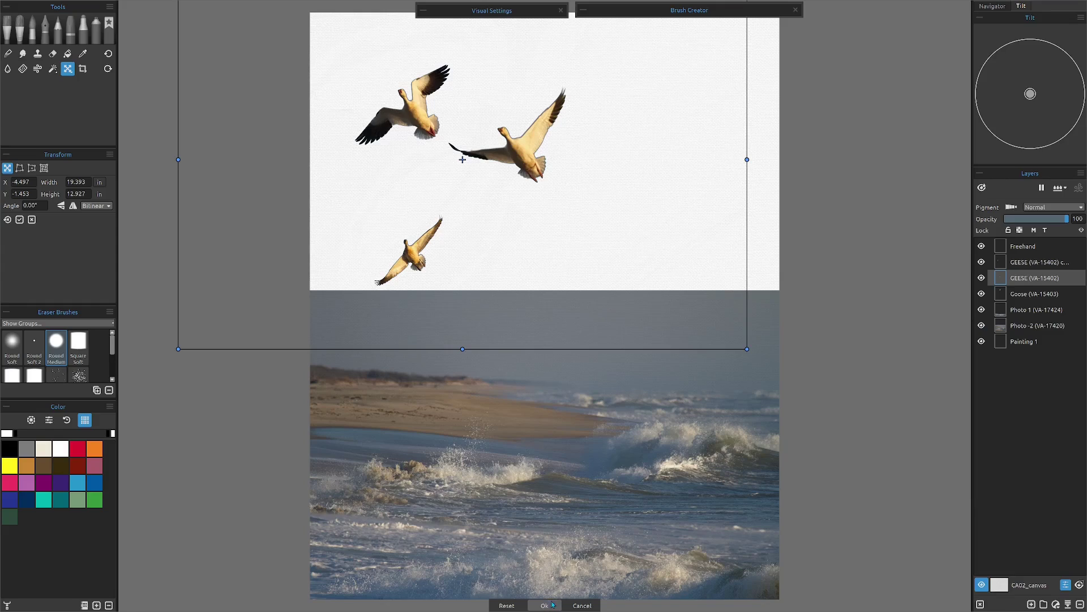
key("e")
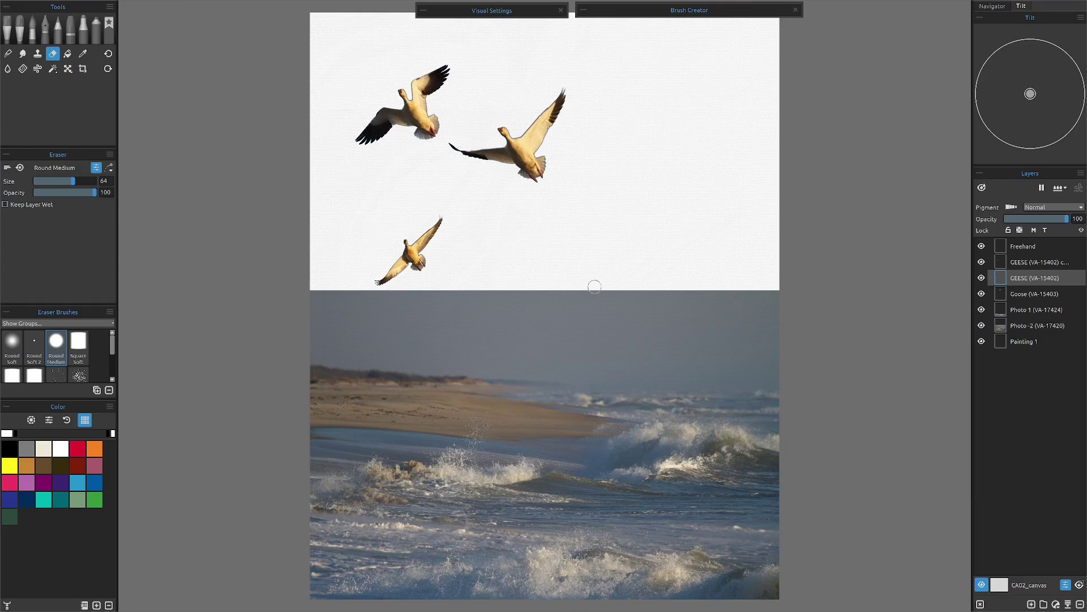
Transform the GEESE (VA-15402) copy layer to about 20.77 × 14.15 in, placing its bird just below the other two geese.
left_click(1044, 263)
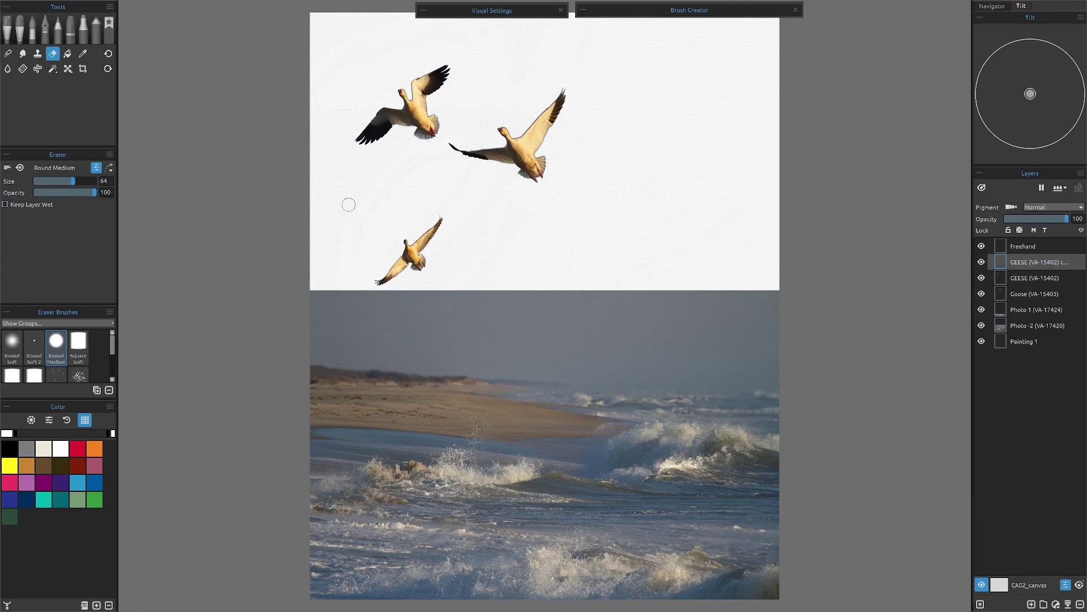
left_click(68, 68)
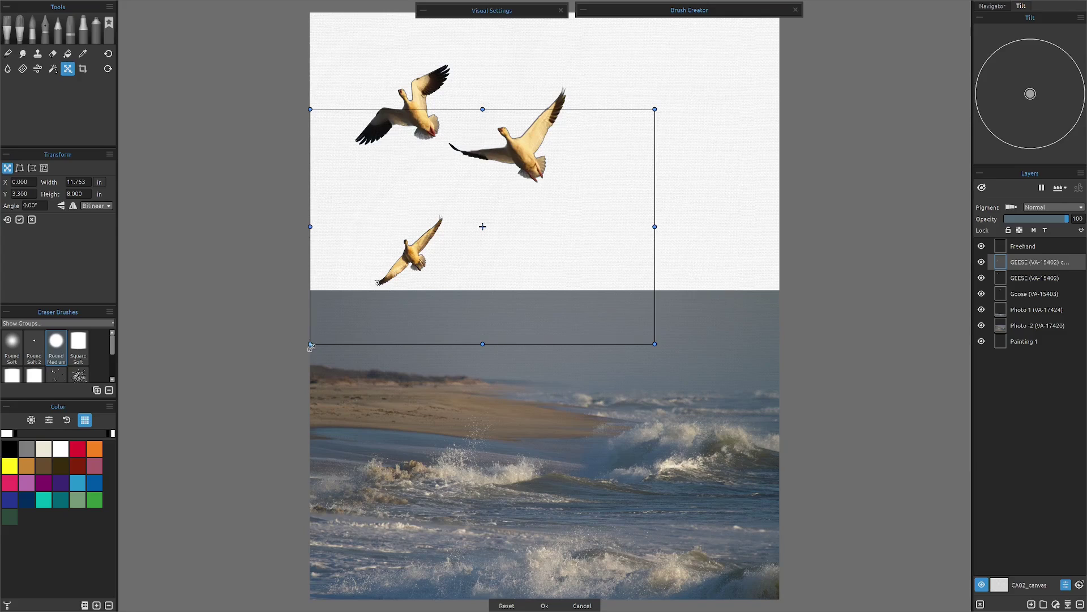
left_click_drag(309, 343, 223, 428)
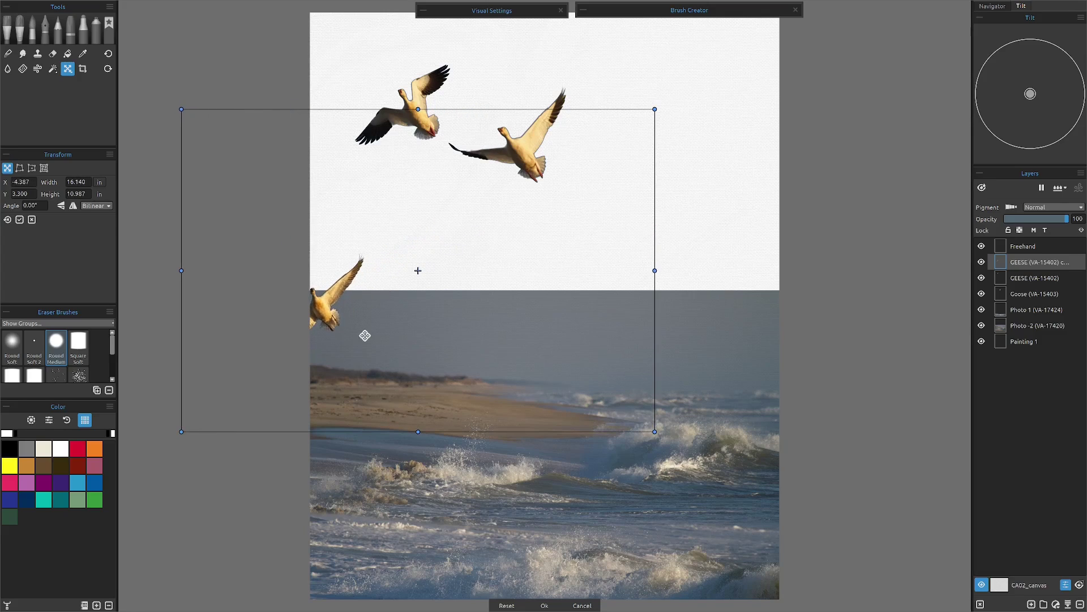
left_click_drag(382, 299, 455, 215)
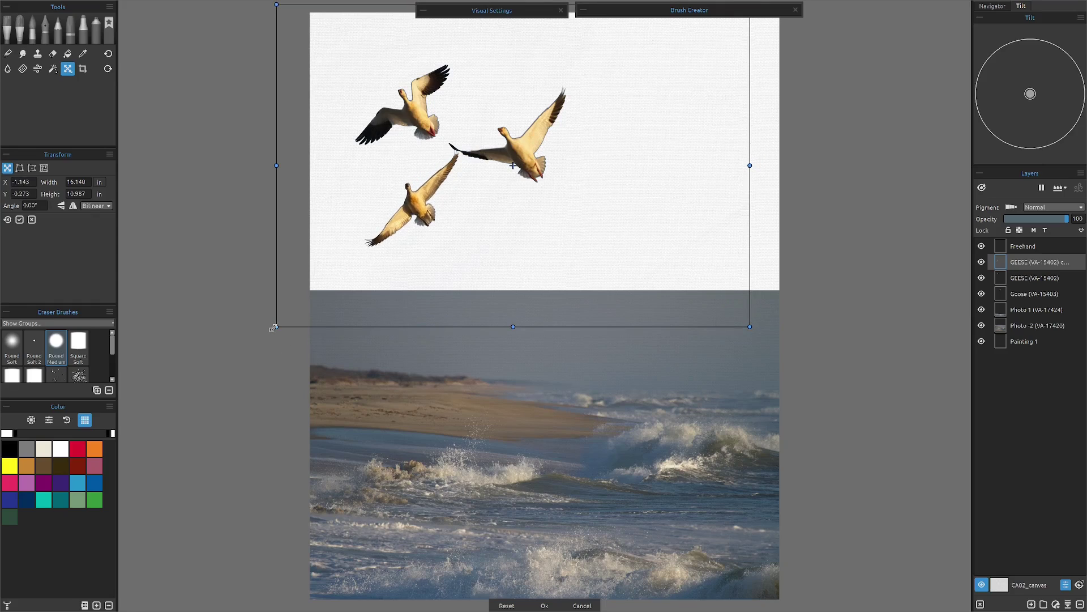
left_click_drag(273, 328, 238, 375)
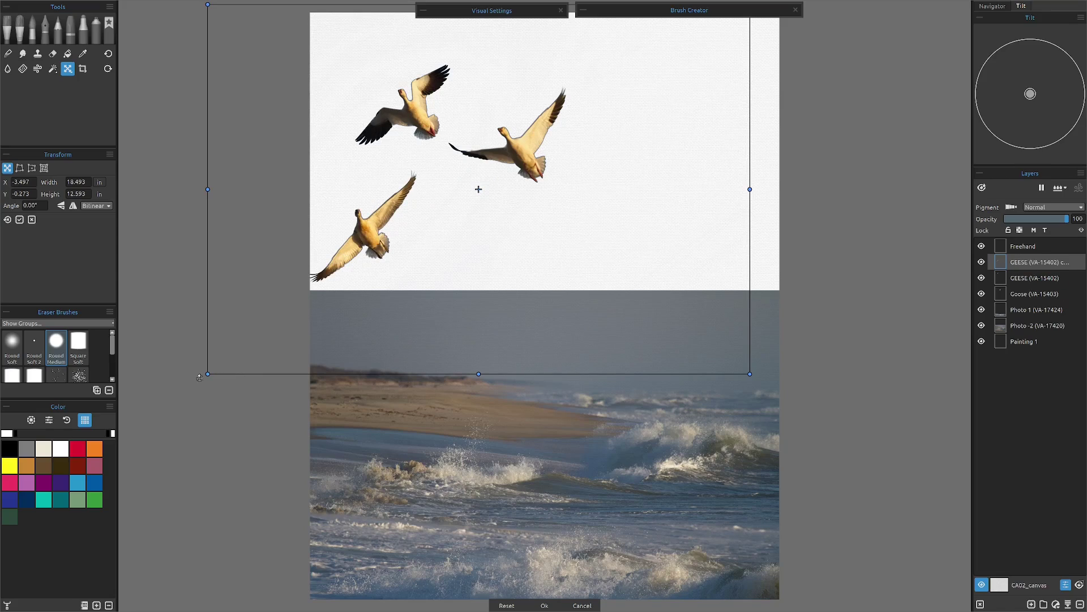
left_click_drag(208, 374, 172, 396)
left_click_drag(364, 237, 428, 189)
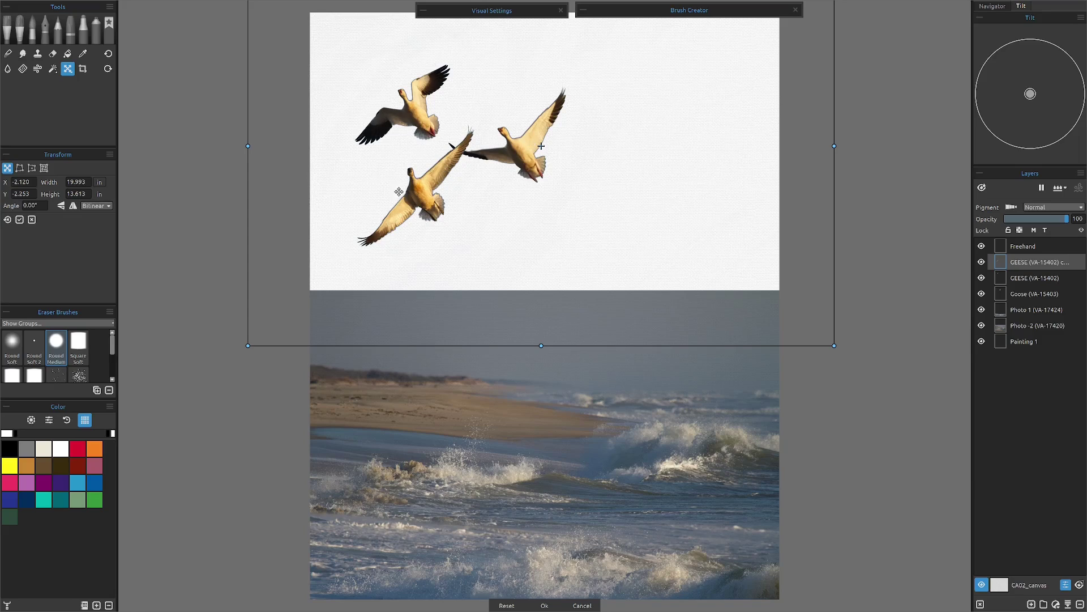
left_click_drag(248, 346, 226, 361)
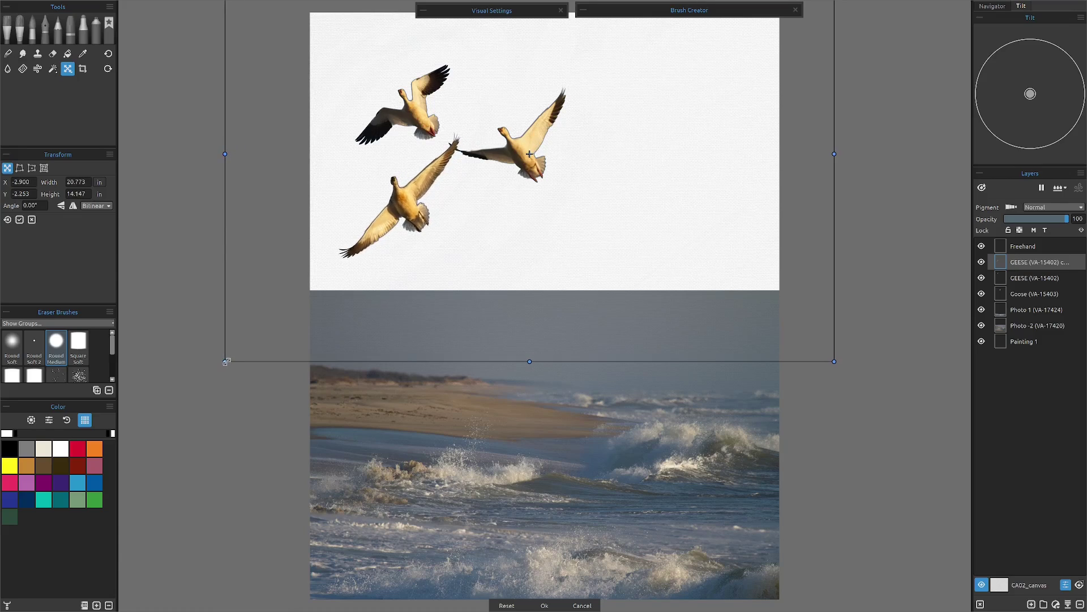
left_click_drag(385, 228, 401, 224)
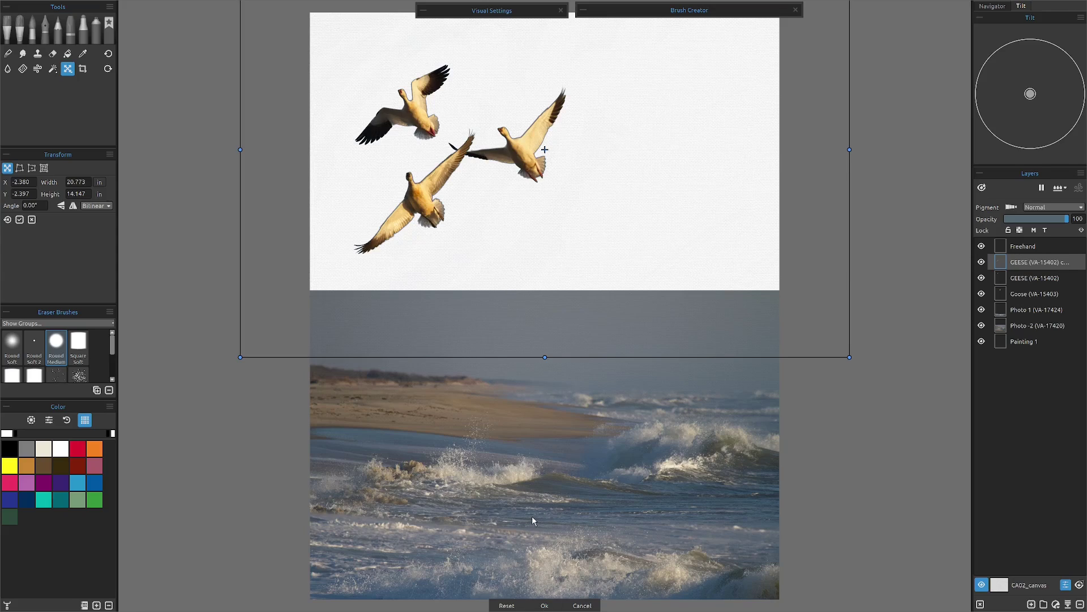
key("e")
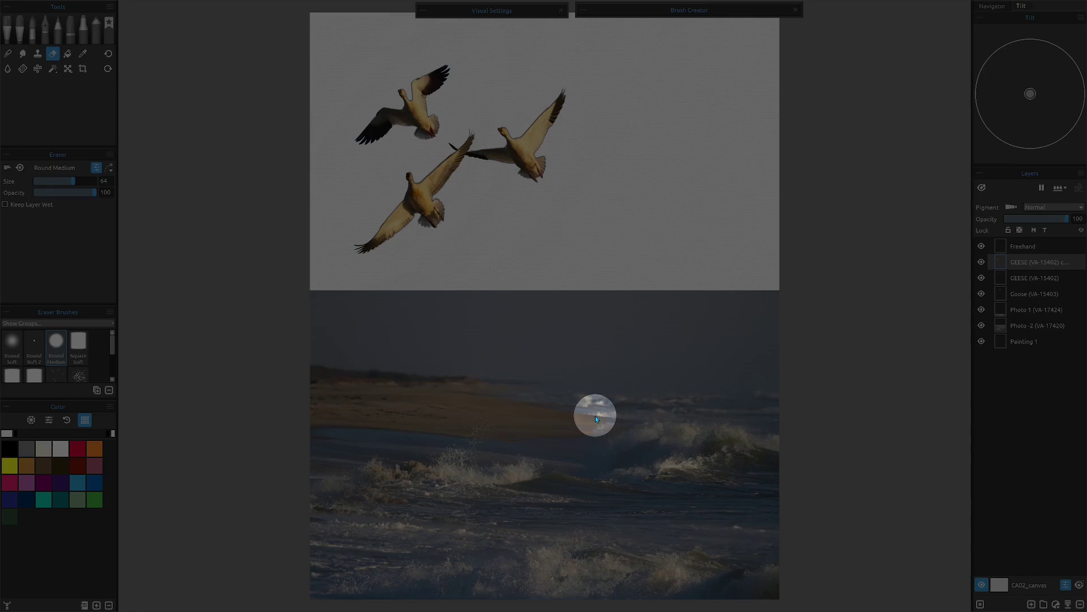
Group the layers from the GEESE (VA-15402) copy down to Painting 1 and select Painting 1 inside the expanded group.
key("s")
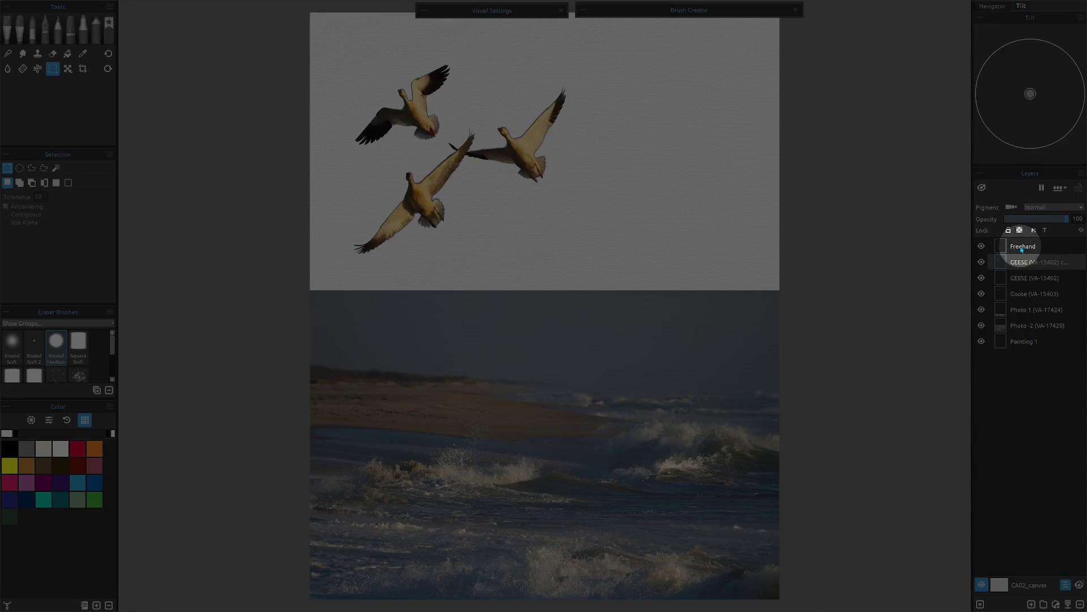
left_click(1022, 248)
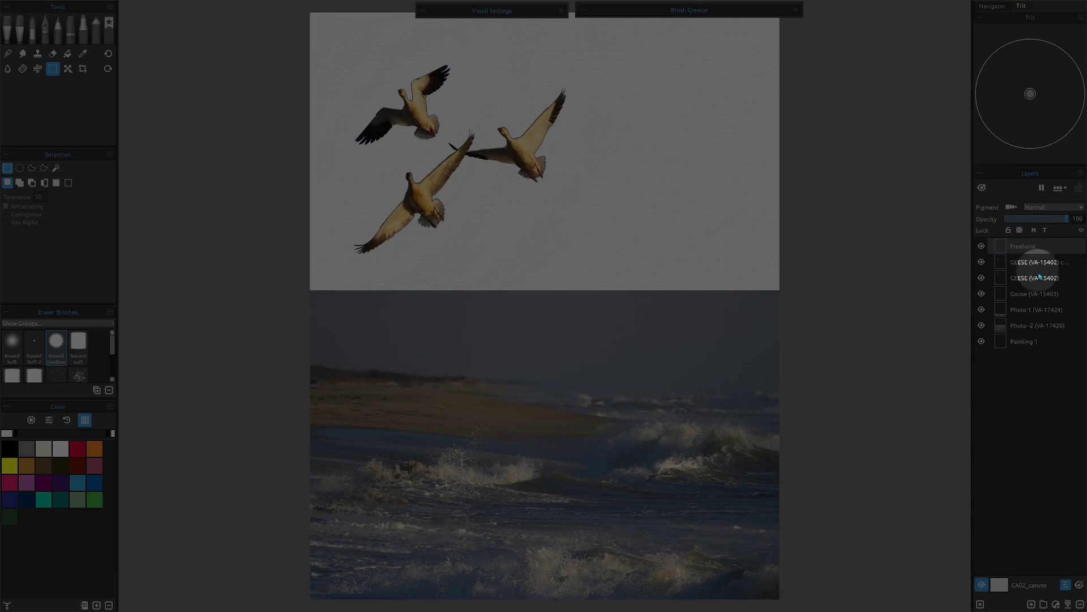
left_click(1025, 265)
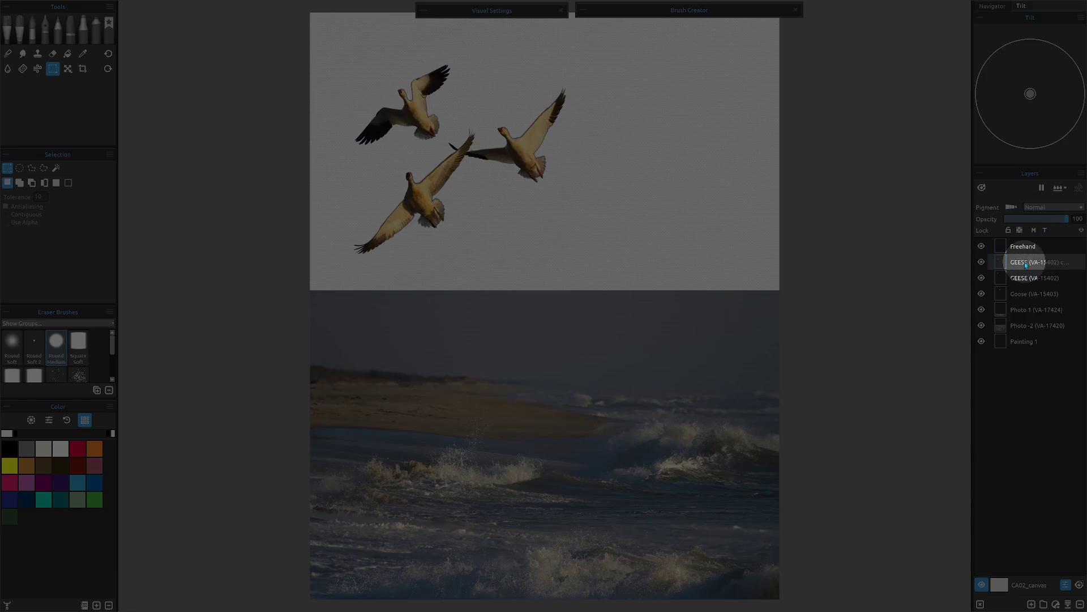
left_click(1024, 341, "shift")
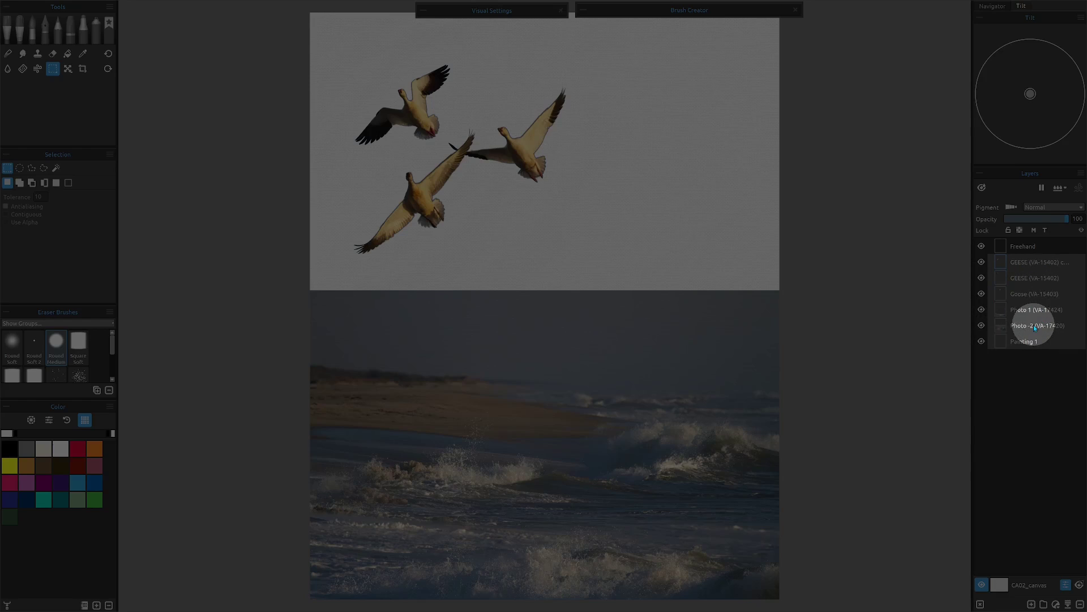
key("ctrl+g")
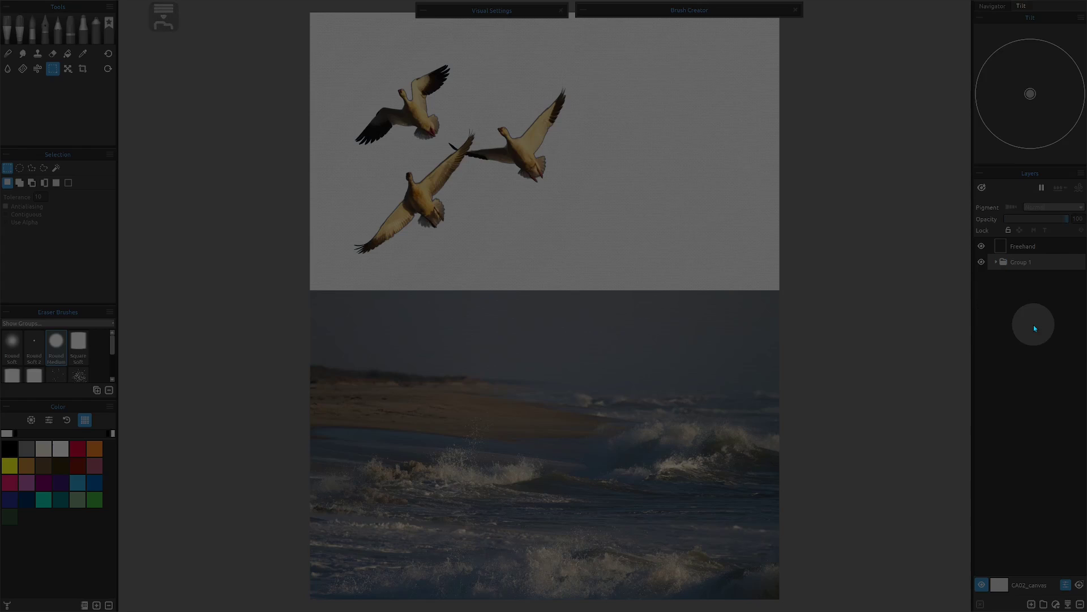
left_click(997, 264)
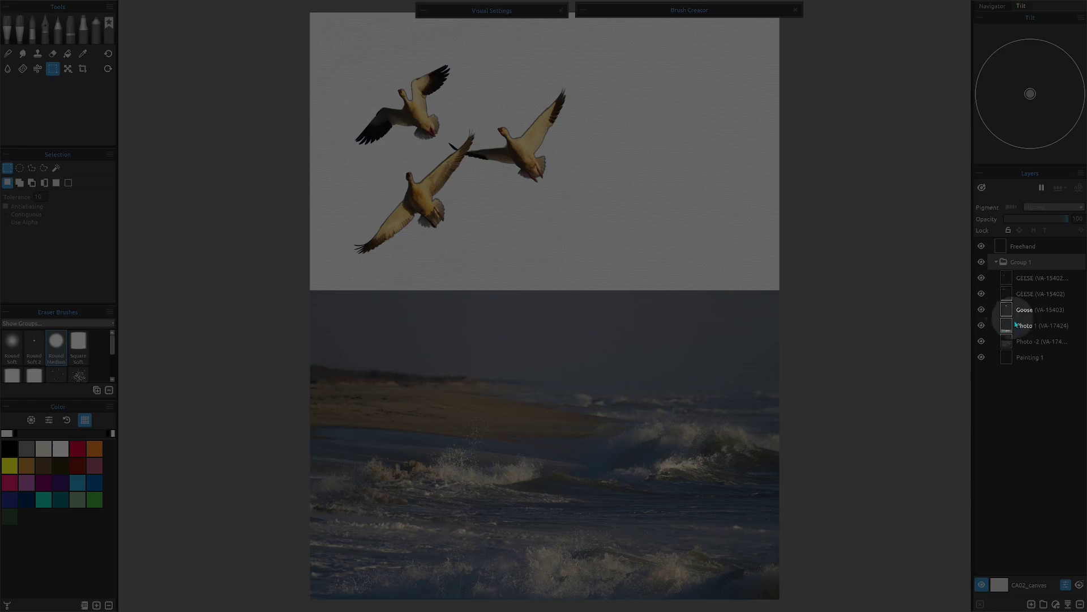
left_click(1017, 360)
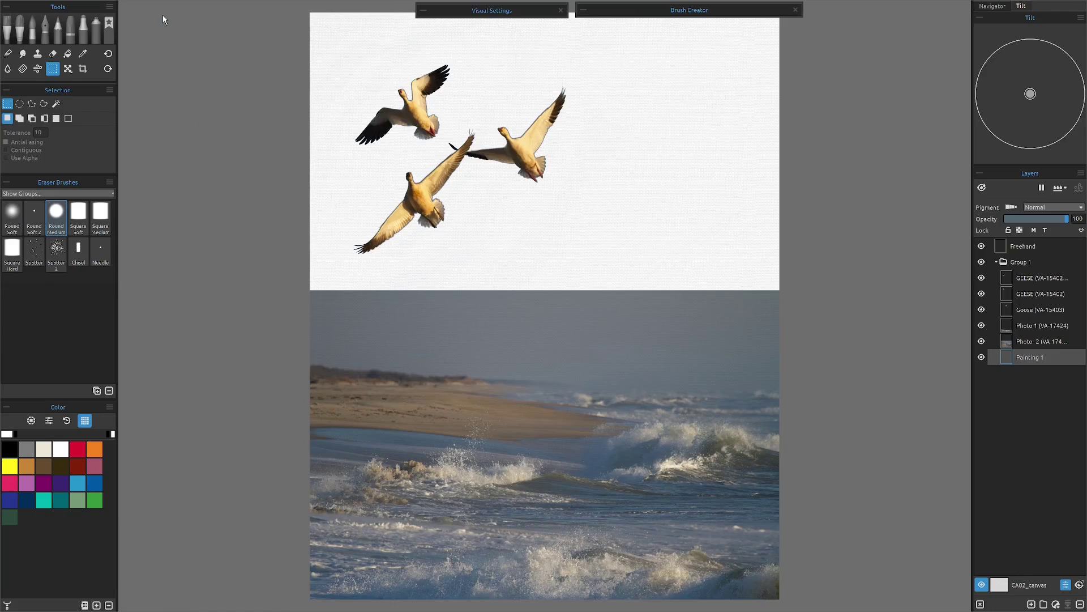
Examine the Color preferences, including the tracing color sample size, and leave the preferences without changes.
mouse_move(162, 15)
left_click(36, 7)
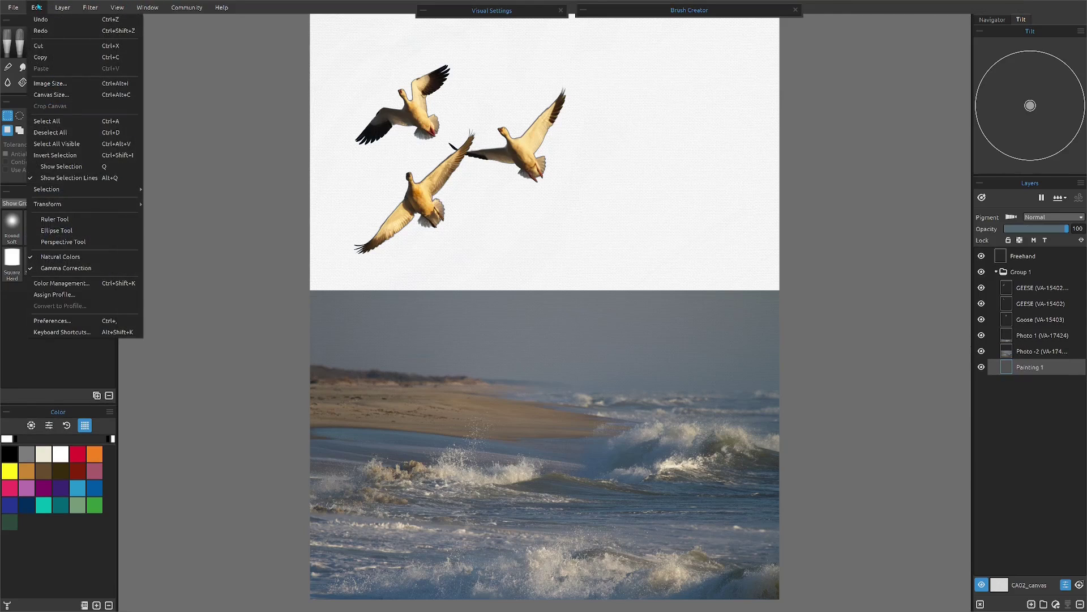
left_click(58, 318)
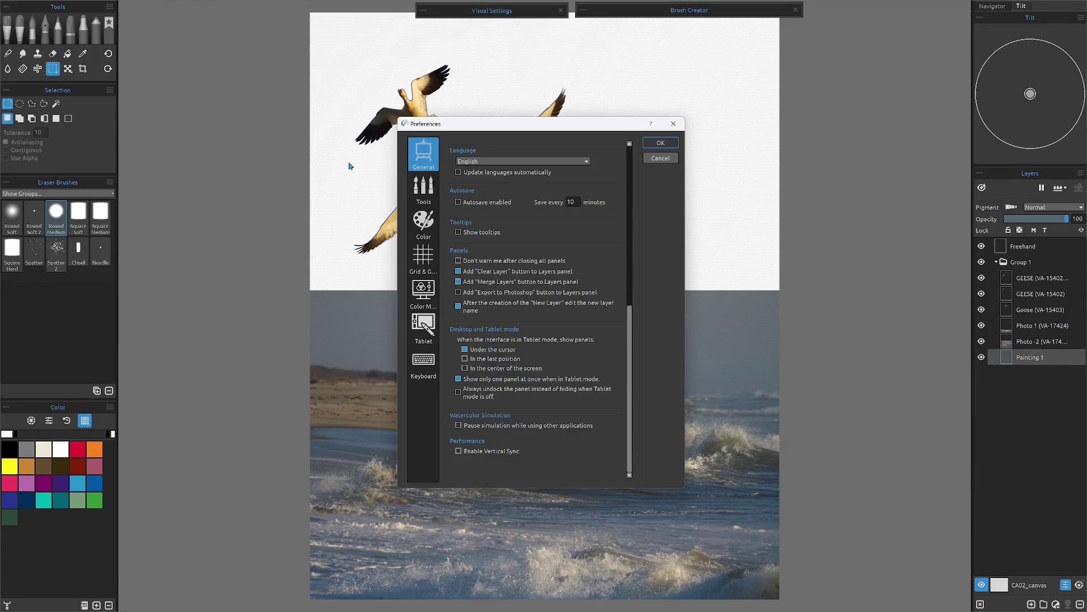
left_click(425, 226)
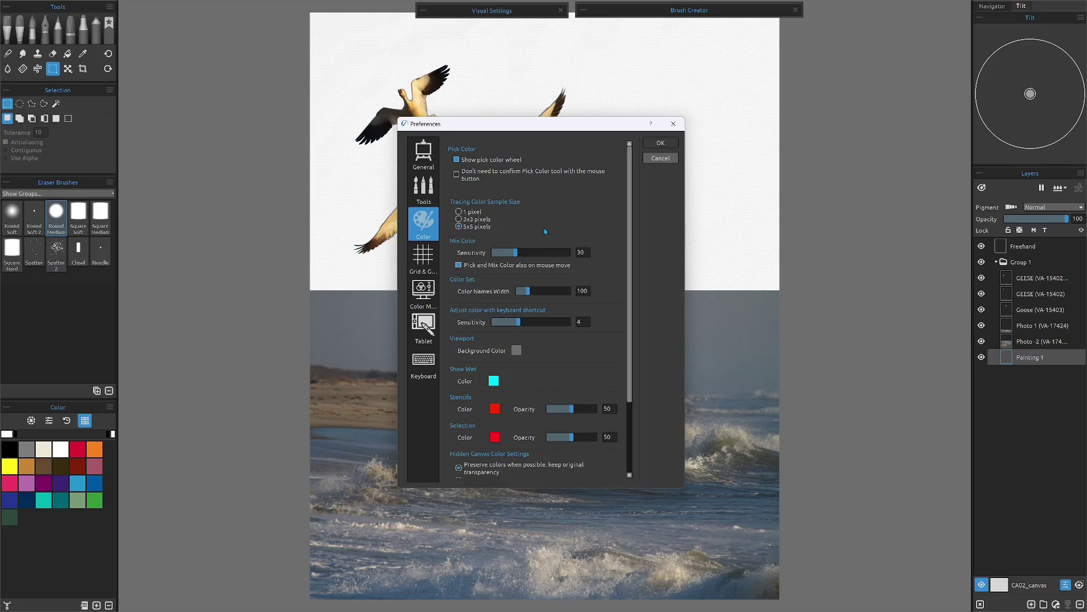
key("Escape")
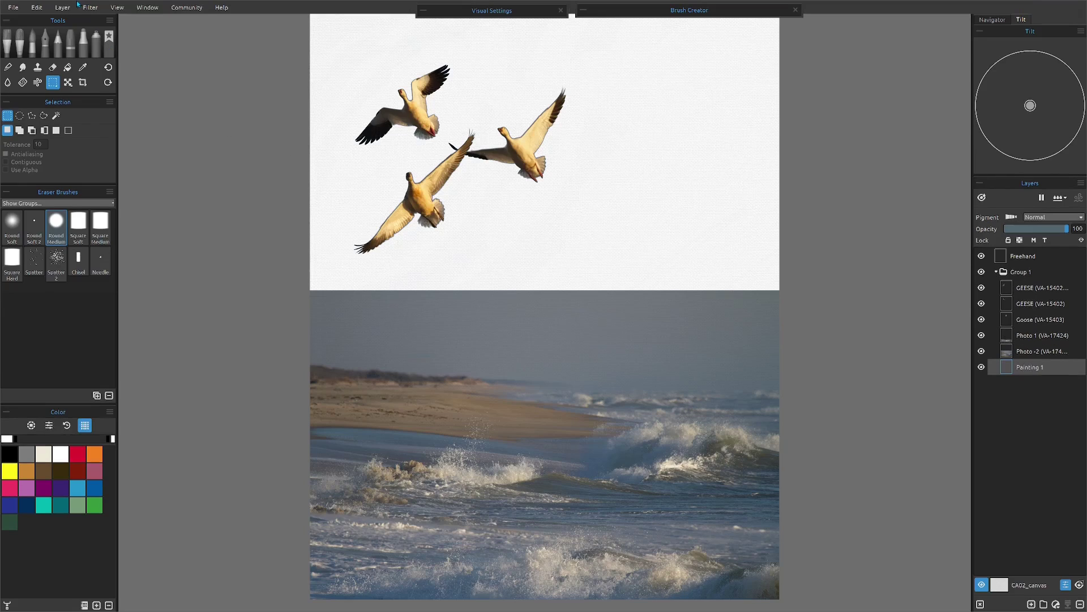
Examine the cursor and brush options in the Tools preferences and close the preferences.
left_click(35, 7)
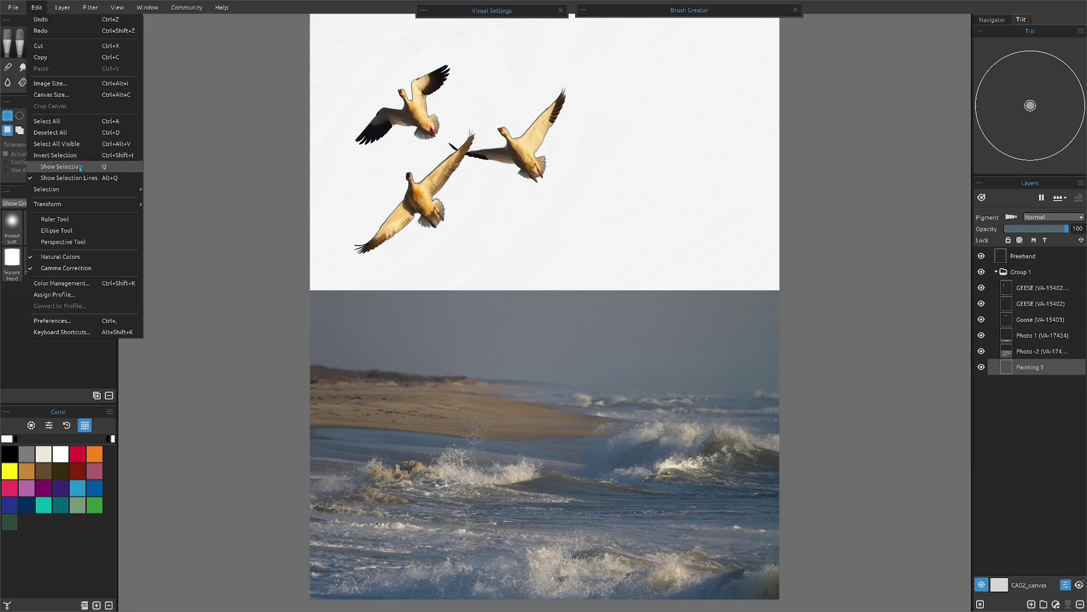
left_click(69, 318)
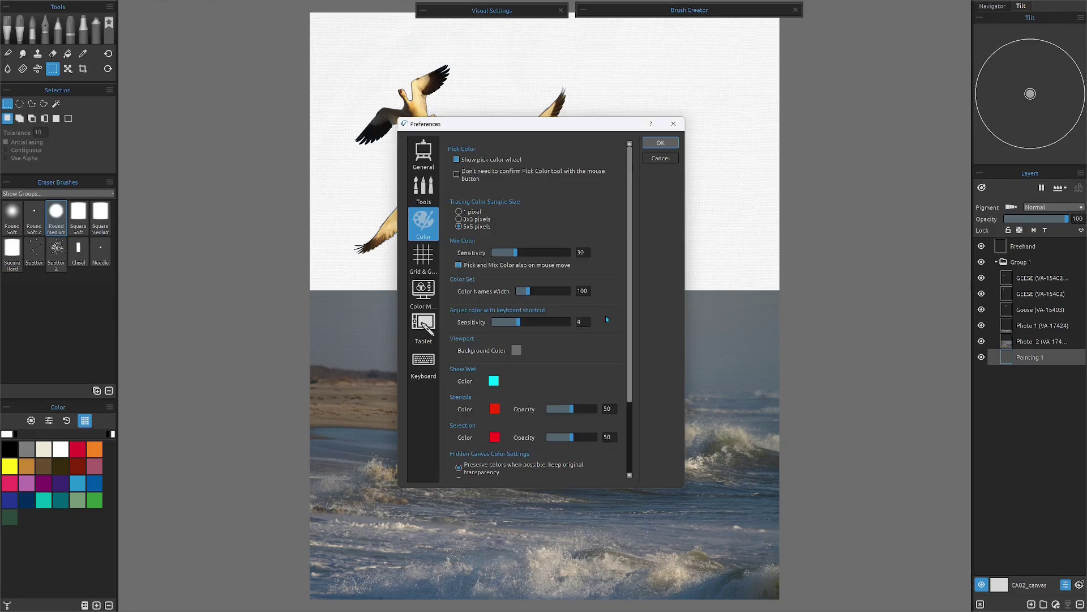
left_click(424, 192)
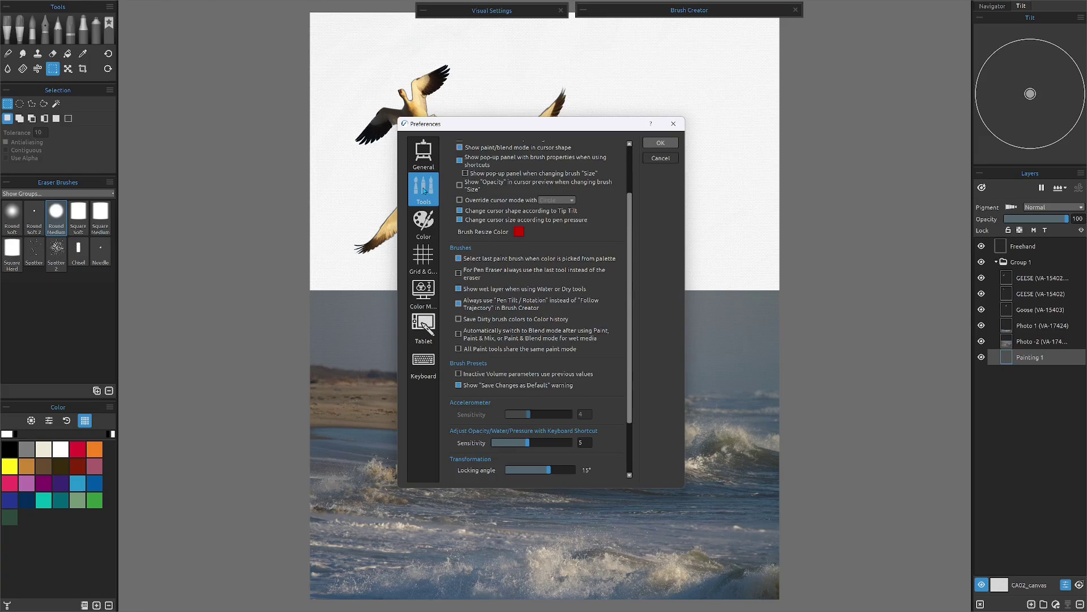
scroll(476, 222, "up", 3)
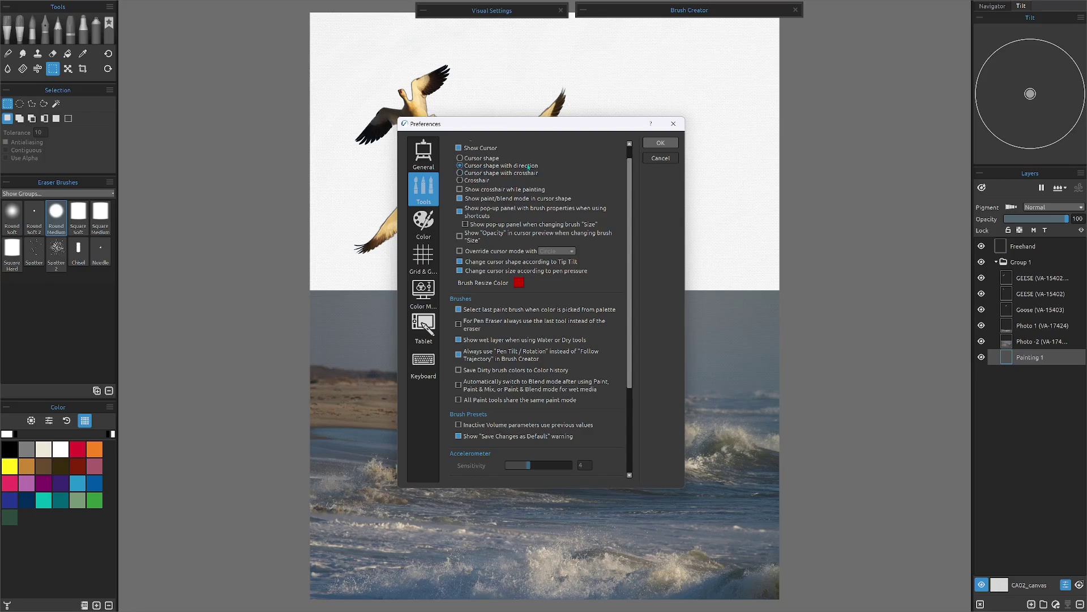
left_click(660, 143)
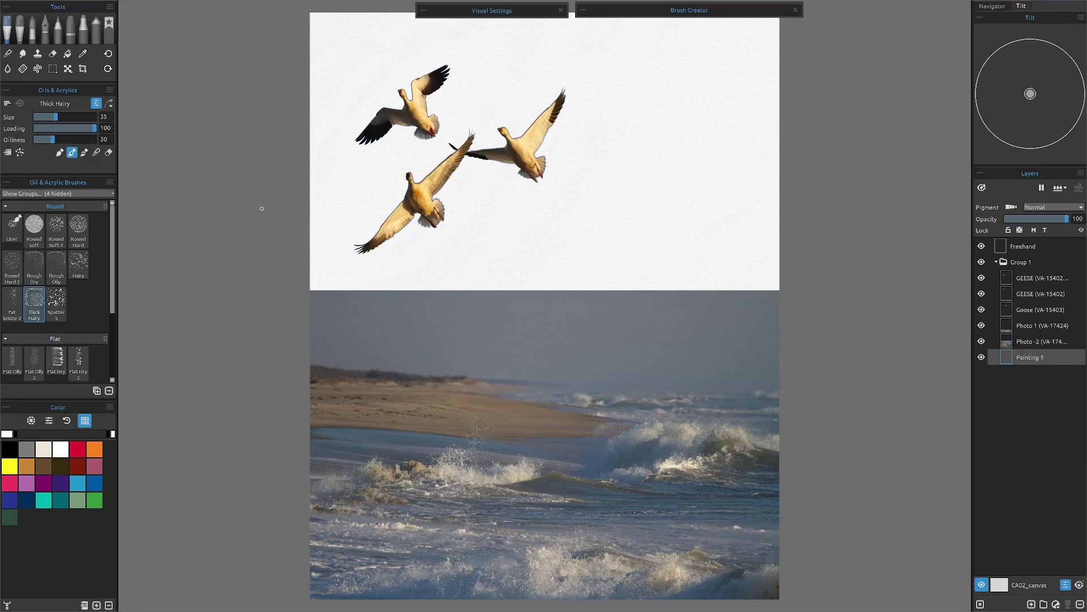
Choose the Flat Oily 2 brush and rename the Painting 1 layer Sky.
left_click(34, 357)
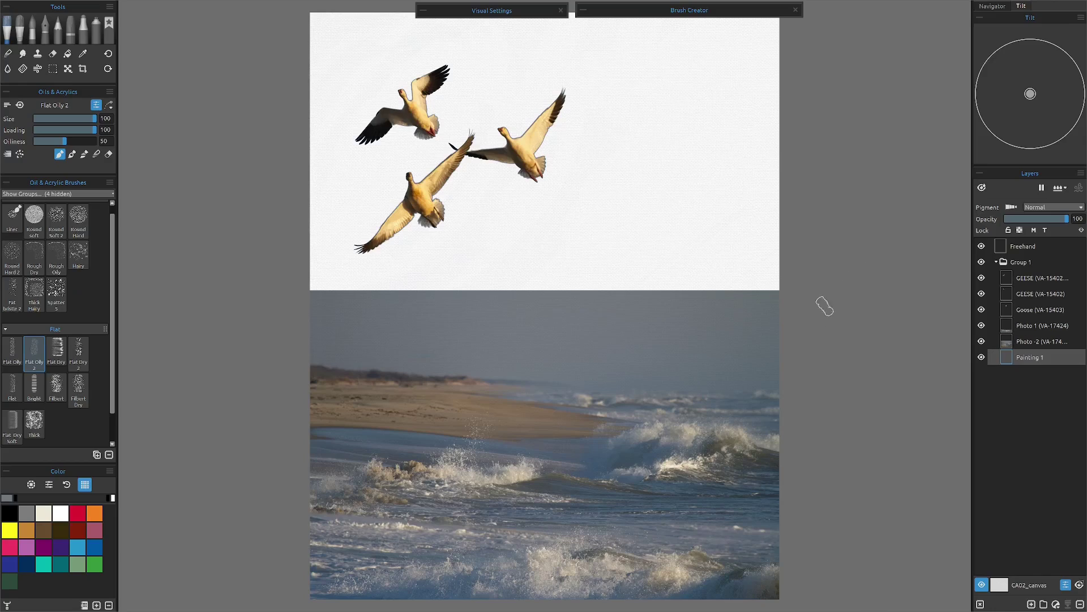
double_click(1030, 359)
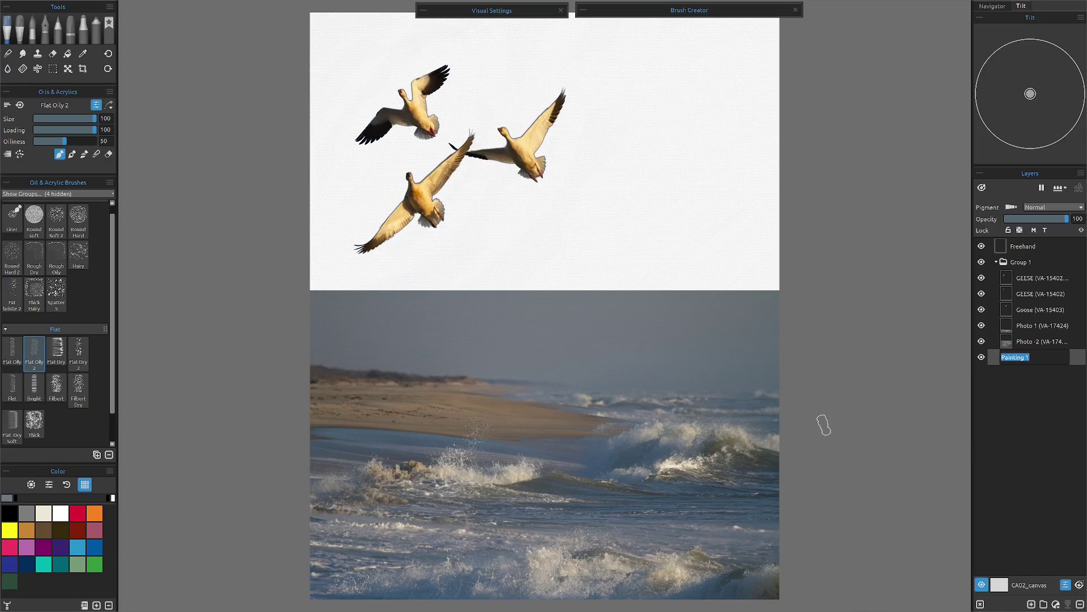
type("Sky")
key("Return")
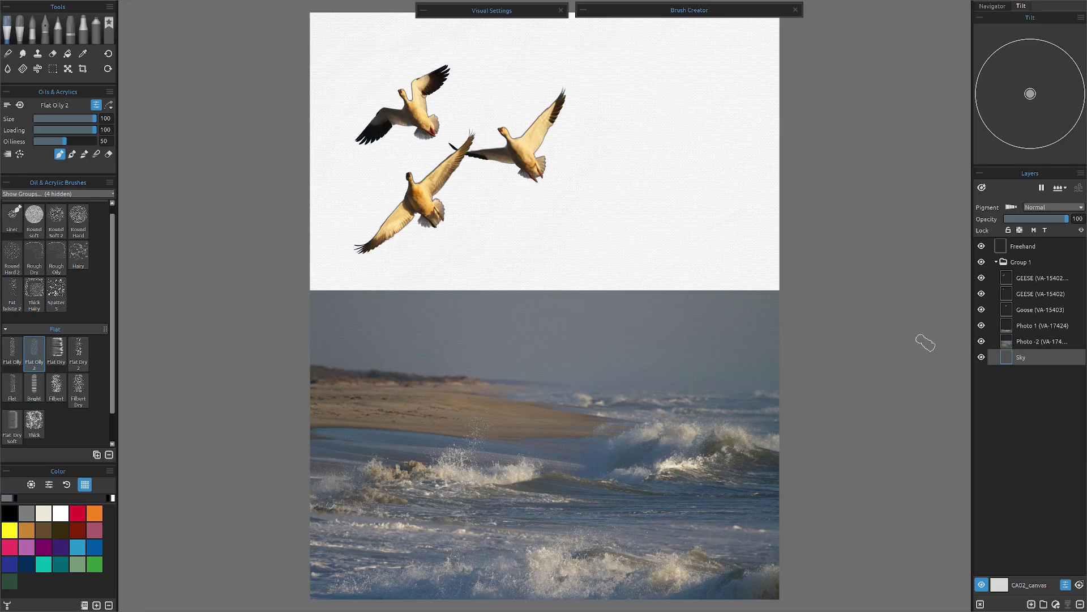
Hide the Photo 1 (VA-17424) layer and turn the Photo -2 layer into a tracing layer.
left_click(981, 325)
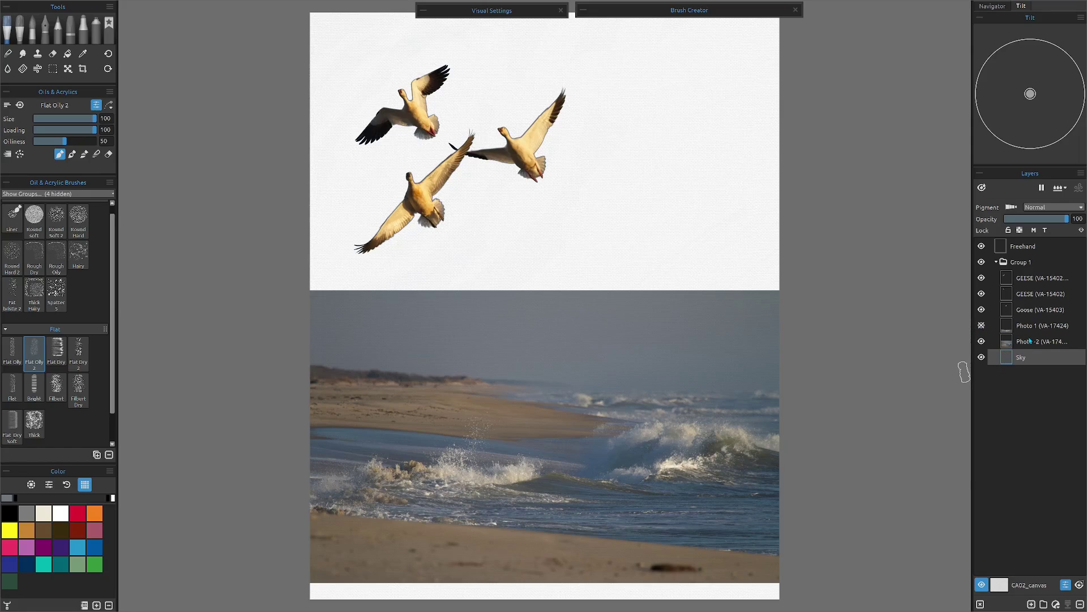
left_click(1030, 340)
left_click(981, 341)
left_click(981, 341)
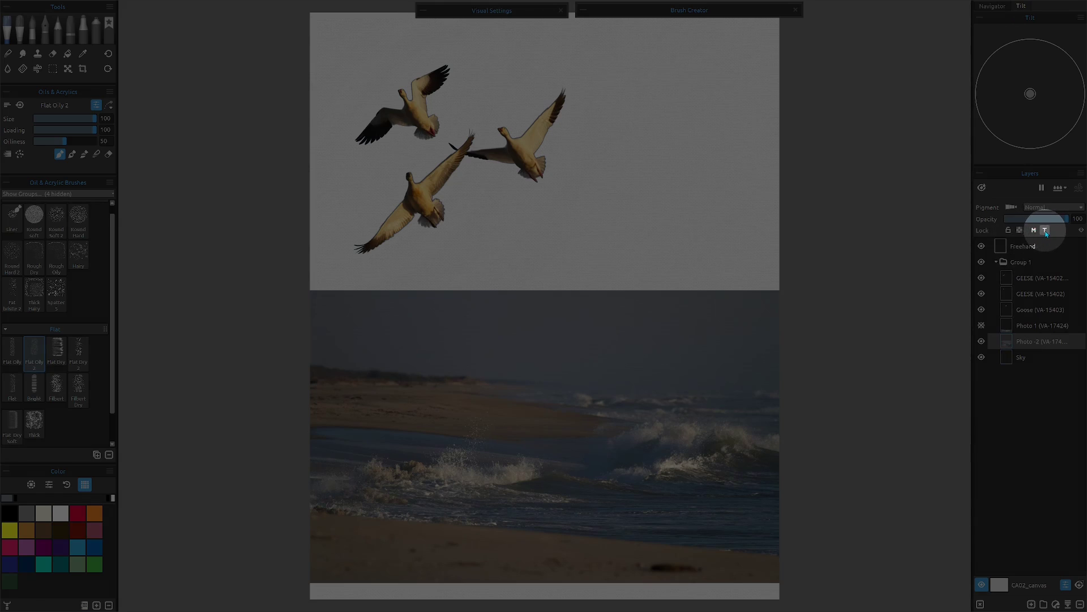
left_click(1045, 231)
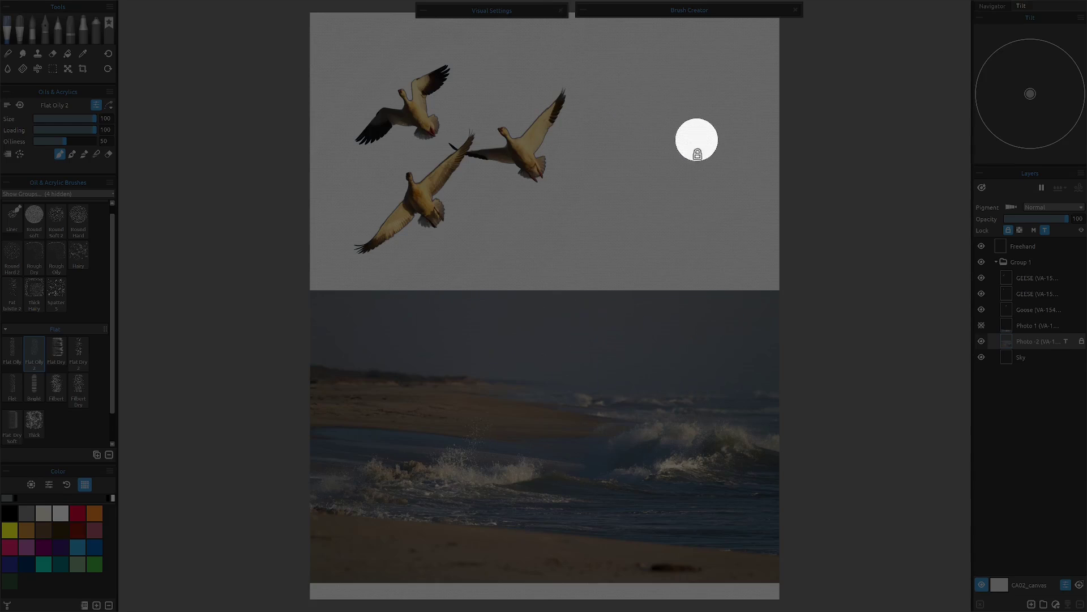
Set the opacity of the Photo -2 tracing layer to 40.
left_click(1023, 361)
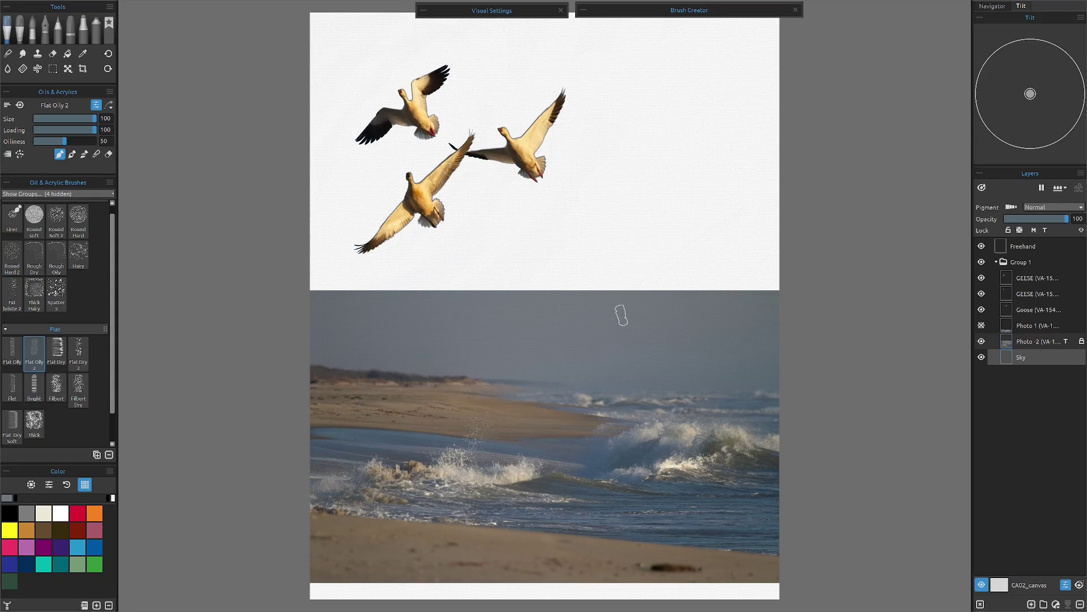
left_click(1031, 342)
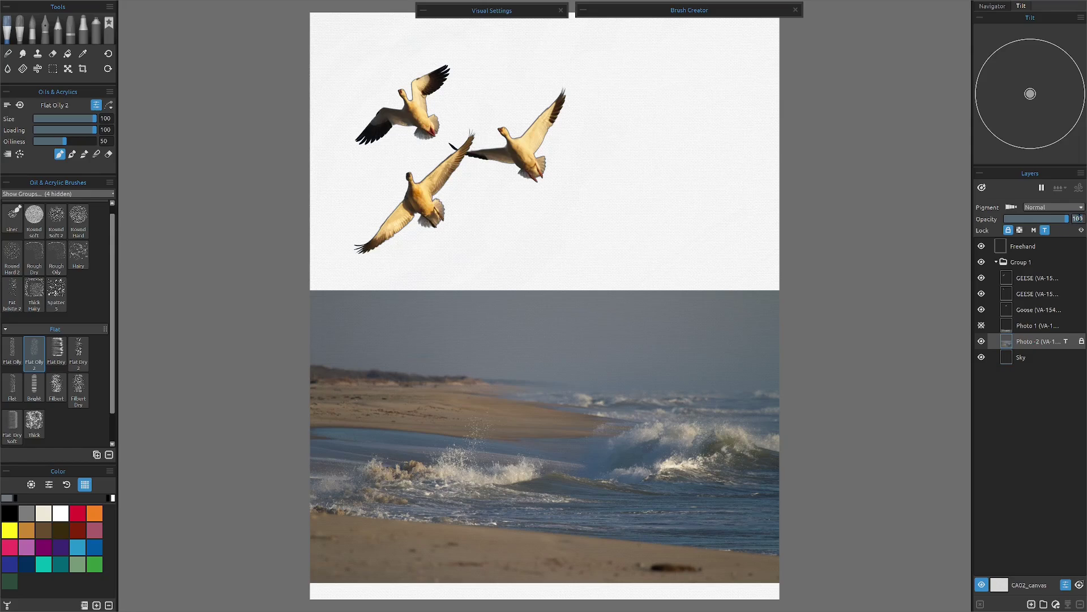
type("40")
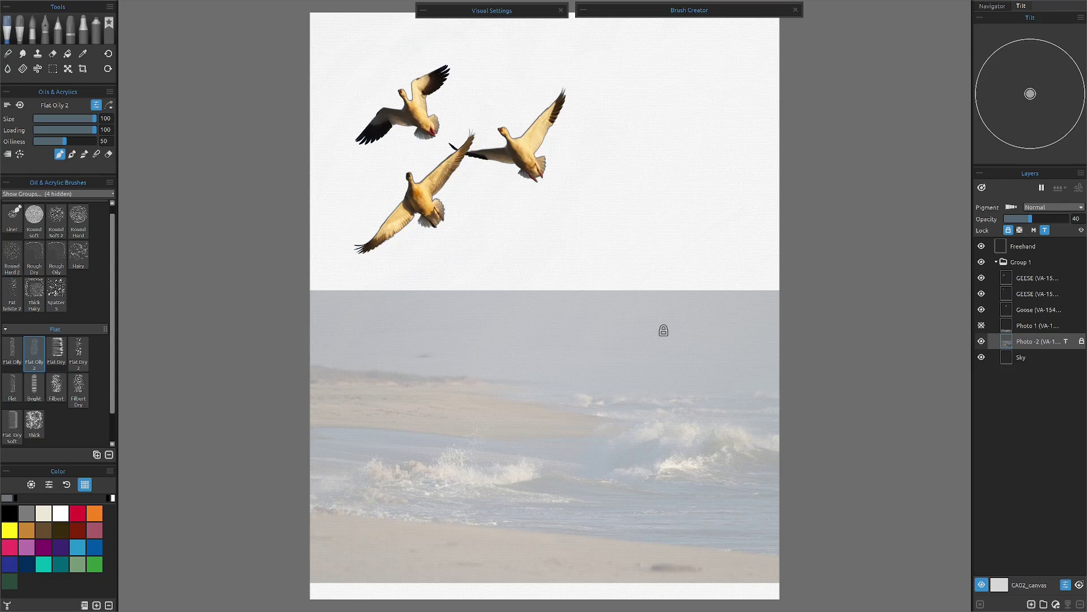
Paint a broad band of gray strokes on the Sky layer, from the photo's upper edge up behind the geese, using colors traced from the photo.
left_click(1025, 362)
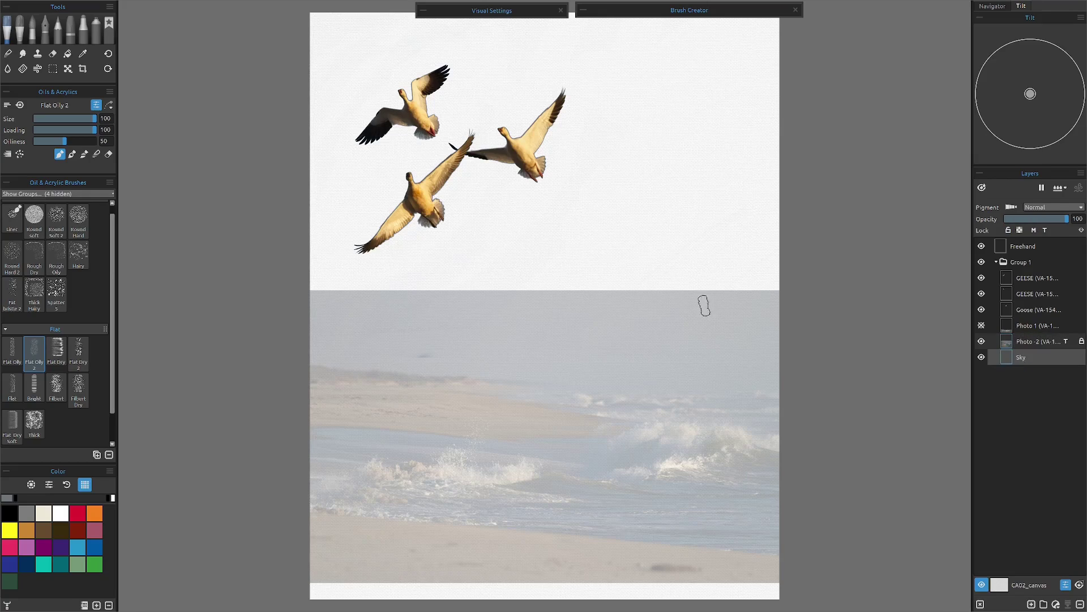
mouse_move(684, 303)
left_mouse_down()
mouse_move(723, 274)
mouse_move(715, 300)
mouse_move(735, 280)
mouse_move(727, 305)
mouse_move(741, 300)
mouse_move(750, 278)
mouse_move(754, 307)
mouse_move(763, 283)
mouse_move(765, 305)
left_mouse_up()
mouse_move(653, 304)
left_mouse_down()
mouse_move(605, 305)
mouse_move(644, 267)
mouse_move(623, 309)
mouse_move(657, 274)
left_mouse_up()
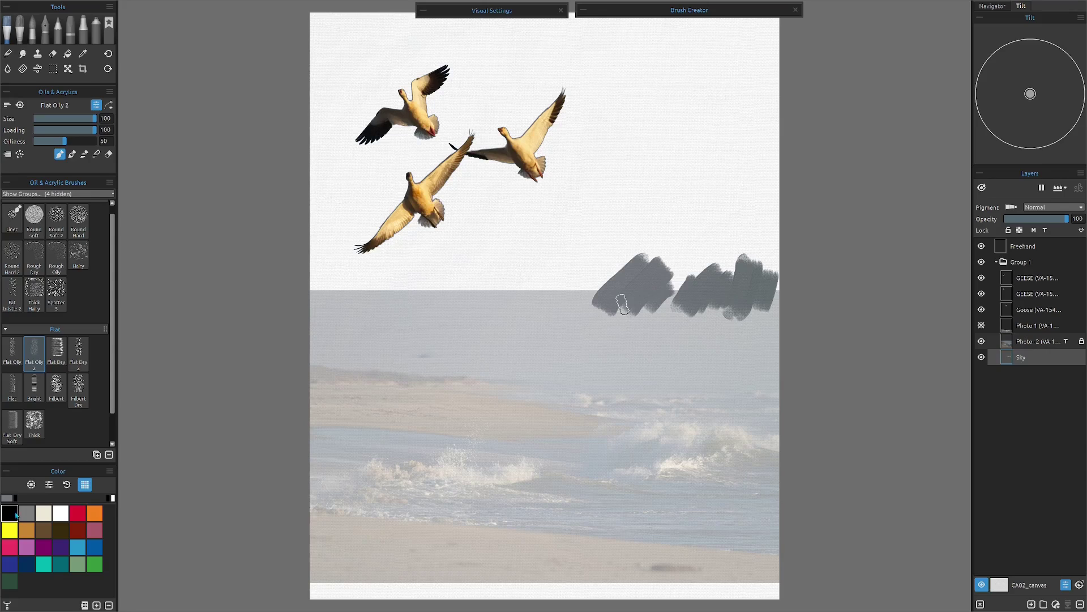
key("ctrl")
key("ctrl")
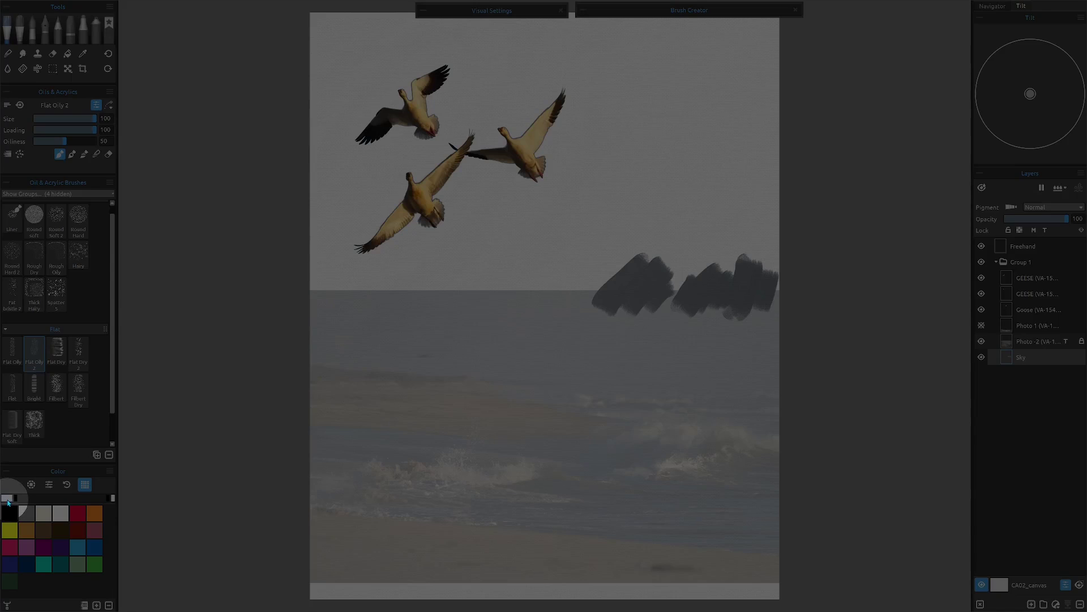
key("ctrl")
key("ctrl")
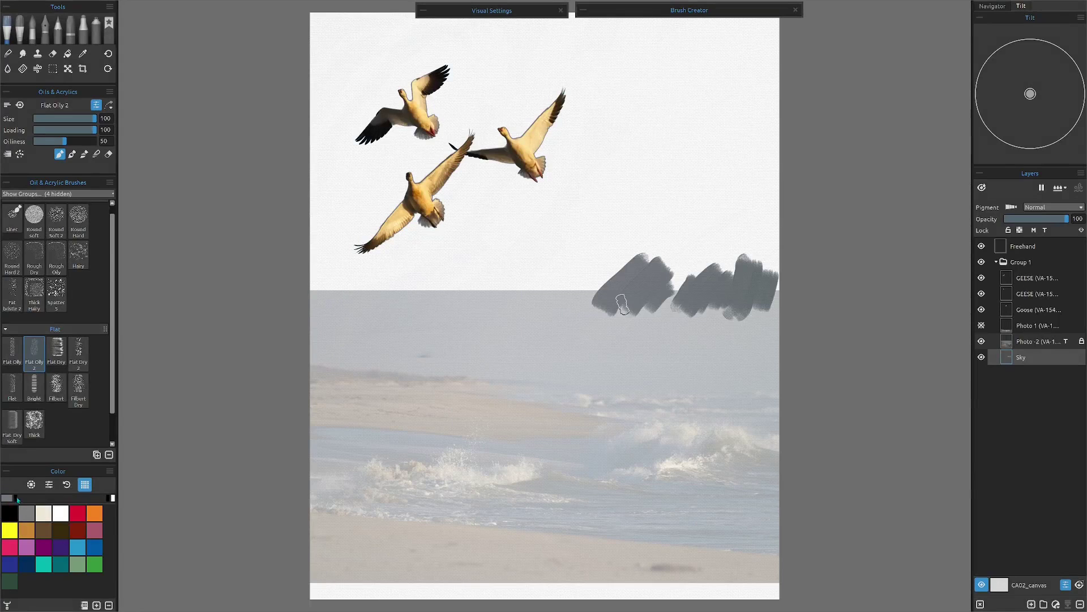
mouse_move(671, 295)
left_mouse_down()
mouse_move(692, 257)
mouse_move(688, 286)
mouse_move(717, 254)
mouse_move(715, 276)
mouse_move(741, 253)
mouse_move(756, 282)
mouse_move(770, 242)
mouse_move(772, 287)
mouse_move(782, 256)
mouse_move(769, 302)
mouse_move(778, 283)
mouse_move(755, 303)
mouse_move(683, 304)
mouse_move(687, 277)
mouse_move(732, 318)
mouse_move(757, 281)
mouse_move(755, 319)
mouse_move(779, 278)
mouse_move(708, 269)
mouse_move(762, 305)
mouse_move(709, 295)
mouse_move(757, 264)
mouse_move(738, 245)
mouse_move(691, 275)
mouse_move(697, 256)
mouse_move(673, 261)
mouse_move(636, 296)
mouse_move(645, 251)
mouse_move(591, 299)
mouse_move(608, 263)
mouse_move(586, 303)
mouse_move(589, 257)
mouse_move(572, 306)
mouse_move(572, 264)
mouse_move(537, 311)
mouse_move(549, 255)
mouse_move(532, 299)
mouse_move(517, 260)
mouse_move(498, 313)
mouse_move(491, 281)
mouse_move(528, 322)
mouse_move(598, 281)
mouse_move(613, 307)
mouse_move(684, 270)
mouse_move(650, 285)
mouse_move(671, 232)
mouse_move(679, 278)
mouse_move(709, 276)
mouse_move(752, 208)
mouse_move(712, 252)
mouse_move(727, 272)
mouse_move(759, 212)
mouse_move(767, 239)
mouse_move(748, 234)
mouse_move(743, 196)
mouse_move(684, 237)
mouse_move(753, 201)
mouse_move(742, 205)
mouse_move(758, 271)
mouse_move(682, 262)
mouse_move(654, 203)
mouse_move(594, 269)
mouse_move(494, 303)
mouse_move(458, 277)
mouse_move(434, 292)
mouse_move(425, 254)
mouse_move(446, 311)
mouse_move(510, 272)
mouse_move(561, 317)
mouse_move(576, 282)
mouse_move(569, 309)
mouse_move(529, 266)
mouse_move(518, 226)
mouse_move(465, 271)
mouse_move(544, 226)
mouse_move(592, 235)
mouse_move(405, 302)
mouse_move(376, 306)
mouse_move(360, 274)
mouse_move(340, 271)
mouse_move(312, 292)
mouse_move(339, 311)
mouse_move(347, 267)
mouse_move(313, 311)
mouse_move(348, 315)
mouse_move(424, 309)
mouse_move(388, 262)
mouse_move(453, 207)
mouse_move(447, 176)
mouse_move(420, 178)
mouse_move(378, 218)
mouse_move(340, 224)
mouse_move(308, 185)
left_mouse_up()
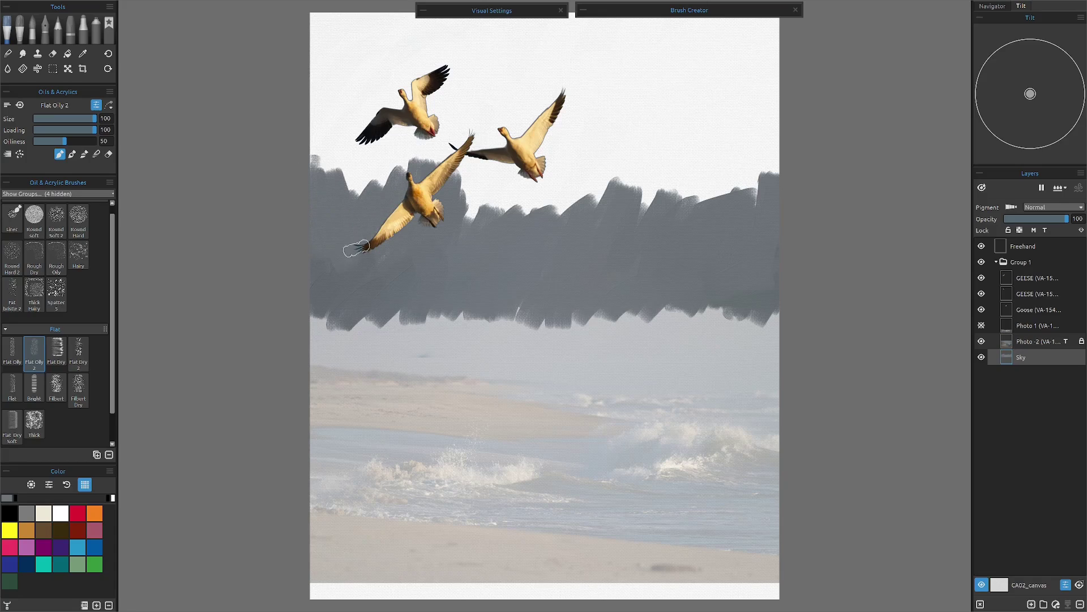
mouse_move(375, 222)
left_mouse_down()
mouse_move(388, 165)
mouse_move(324, 157)
mouse_move(369, 149)
mouse_move(317, 163)
mouse_move(306, 151)
mouse_move(340, 146)
mouse_move(381, 169)
mouse_move(403, 114)
mouse_move(429, 123)
mouse_move(447, 195)
mouse_move(477, 151)
mouse_move(480, 211)
mouse_move(448, 188)
mouse_move(343, 230)
mouse_move(453, 227)
mouse_move(498, 213)
mouse_move(537, 181)
mouse_move(524, 244)
mouse_move(550, 173)
mouse_move(559, 227)
mouse_move(574, 165)
mouse_move(553, 193)
mouse_move(544, 211)
mouse_move(600, 154)
left_mouse_up()
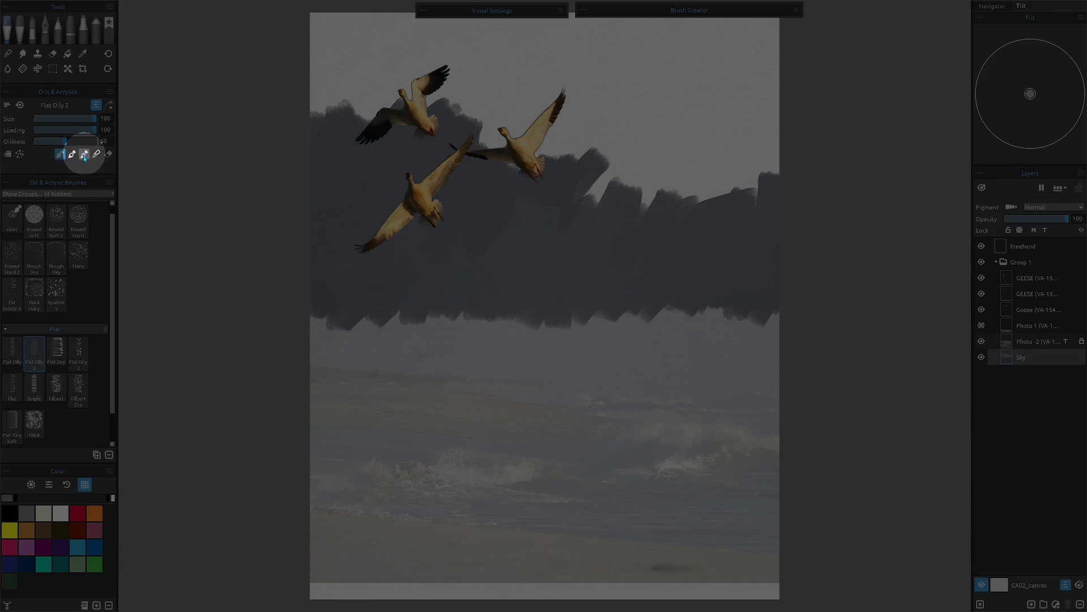
Switch the brush to a blending paint mode, smooth the gray sky band and extend its upper and lower edges.
left_click(84, 155)
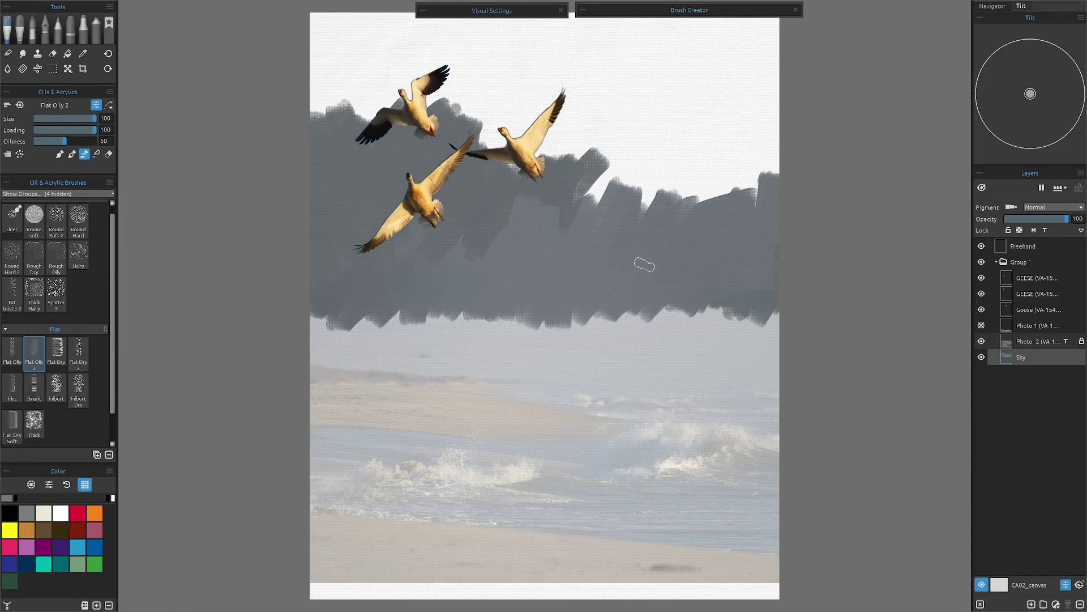
mouse_move(619, 303)
left_mouse_down()
mouse_move(648, 180)
mouse_move(640, 250)
mouse_move(664, 199)
mouse_move(677, 219)
mouse_move(734, 177)
mouse_move(718, 233)
mouse_move(744, 187)
mouse_move(747, 207)
mouse_move(772, 151)
mouse_move(735, 225)
mouse_move(722, 158)
mouse_move(595, 251)
mouse_move(618, 165)
mouse_move(563, 239)
mouse_move(588, 179)
mouse_move(556, 181)
left_mouse_up()
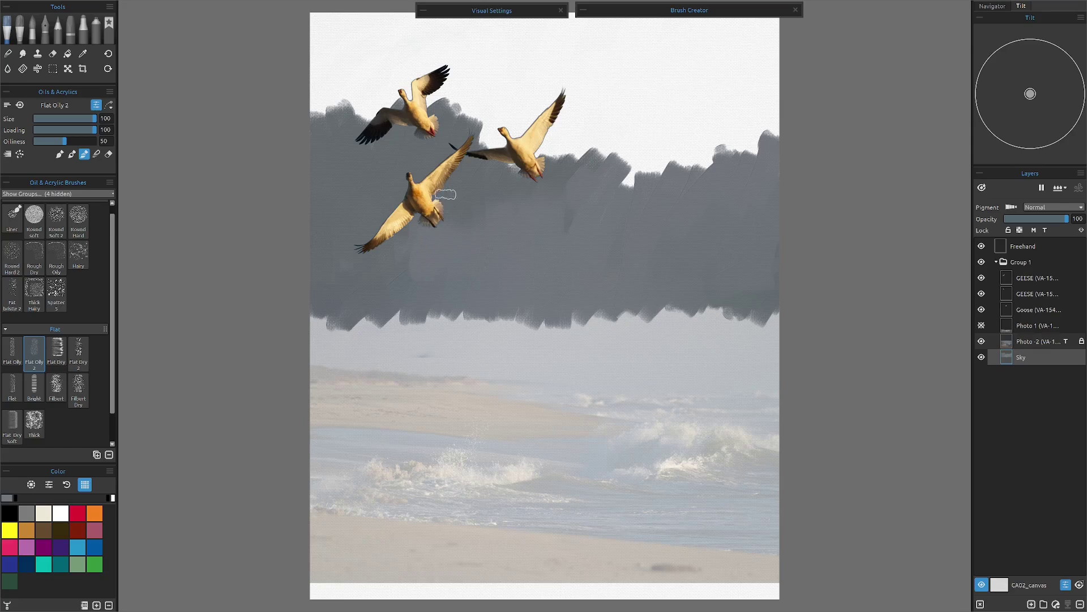
mouse_move(517, 180)
left_mouse_down()
mouse_move(513, 239)
mouse_move(508, 219)
mouse_move(536, 159)
mouse_move(499, 197)
mouse_move(539, 134)
mouse_move(533, 184)
mouse_move(553, 197)
mouse_move(584, 154)
mouse_move(547, 242)
mouse_move(609, 172)
mouse_move(582, 200)
mouse_move(575, 229)
mouse_move(651, 148)
mouse_move(629, 191)
mouse_move(568, 239)
mouse_move(598, 167)
mouse_move(560, 182)
mouse_move(596, 236)
mouse_move(566, 206)
mouse_move(566, 271)
mouse_move(620, 178)
mouse_move(610, 235)
mouse_move(644, 200)
mouse_move(632, 200)
mouse_move(661, 198)
mouse_move(698, 152)
mouse_move(695, 202)
mouse_move(735, 137)
mouse_move(726, 187)
mouse_move(761, 120)
mouse_move(749, 168)
mouse_move(708, 215)
left_mouse_up()
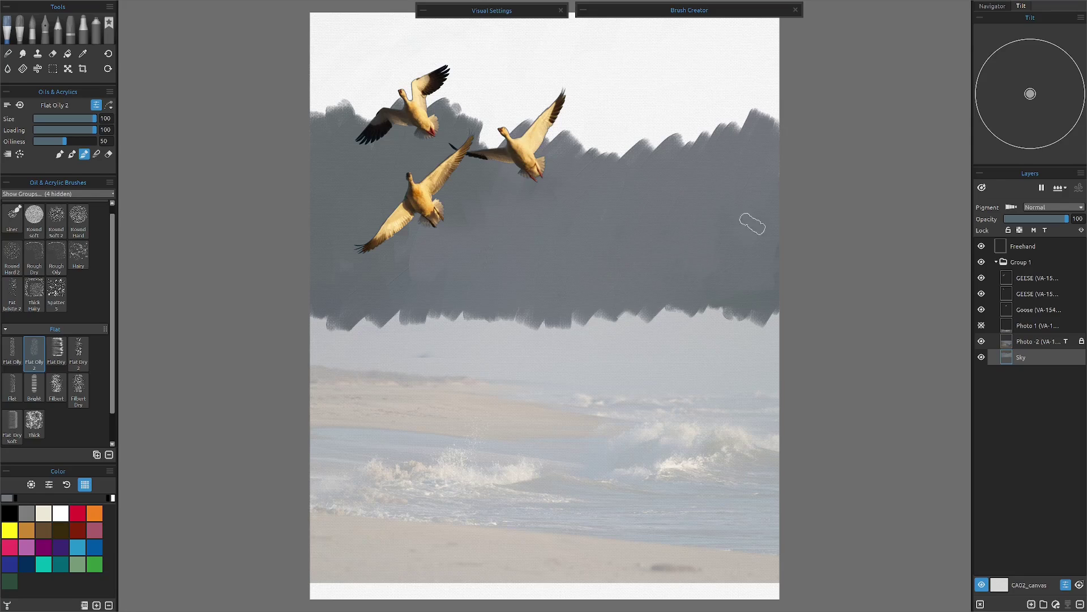
mouse_move(753, 224)
left_mouse_down()
mouse_move(704, 257)
mouse_move(748, 196)
mouse_move(751, 261)
mouse_move(773, 221)
mouse_move(781, 249)
mouse_move(770, 265)
mouse_move(784, 215)
mouse_move(769, 264)
mouse_move(811, 251)
mouse_move(747, 288)
left_mouse_up()
mouse_move(733, 341)
left_mouse_down()
mouse_move(774, 285)
mouse_move(769, 334)
mouse_move(737, 272)
mouse_move(711, 350)
mouse_move(700, 271)
mouse_move(660, 352)
mouse_move(672, 299)
mouse_move(744, 268)
mouse_move(759, 275)
mouse_move(690, 296)
mouse_move(736, 241)
mouse_move(739, 209)
mouse_move(737, 277)
mouse_move(755, 275)
mouse_move(753, 217)
mouse_move(779, 285)
mouse_move(725, 226)
mouse_move(727, 296)
mouse_move(681, 220)
mouse_move(695, 275)
mouse_move(685, 288)
mouse_move(662, 278)
mouse_move(585, 304)
mouse_move(541, 345)
mouse_move(546, 294)
mouse_move(522, 295)
mouse_move(504, 339)
mouse_move(477, 286)
mouse_move(462, 287)
mouse_move(454, 340)
mouse_move(439, 291)
mouse_move(472, 295)
mouse_move(484, 317)
mouse_move(465, 335)
mouse_move(432, 286)
mouse_move(376, 282)
mouse_move(344, 336)
mouse_move(398, 226)
left_mouse_up()
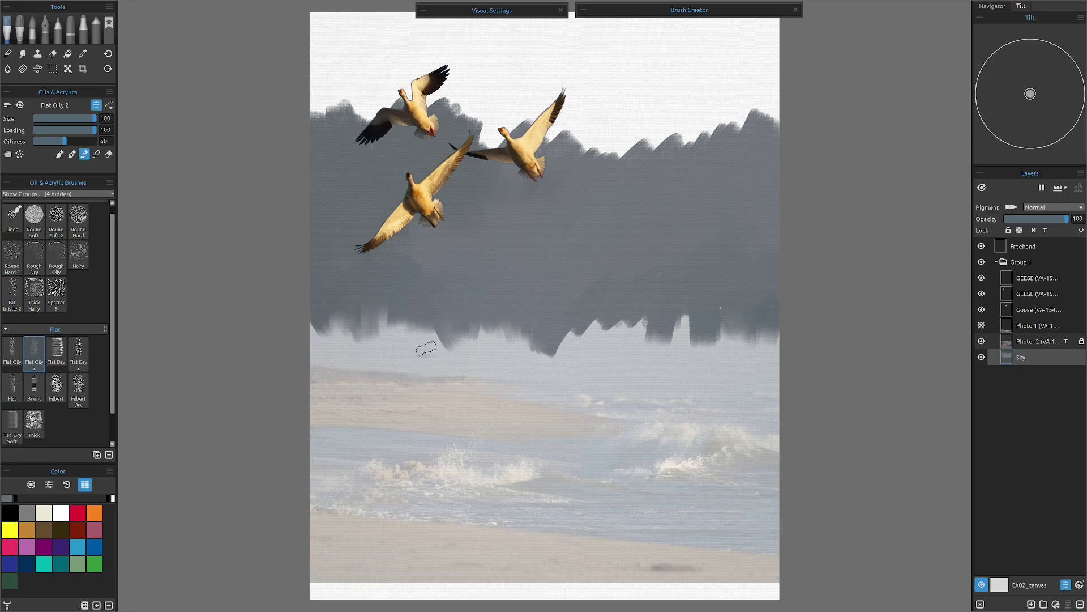
Fill the rest of the upper canvas with gray sky and, with Loading at 25, blend it down to the shoreline.
mouse_move(591, 175)
left_mouse_down()
mouse_move(606, 151)
mouse_move(602, 177)
mouse_move(654, 123)
mouse_move(642, 138)
mouse_move(648, 156)
mouse_move(688, 161)
mouse_move(758, 111)
left_mouse_up()
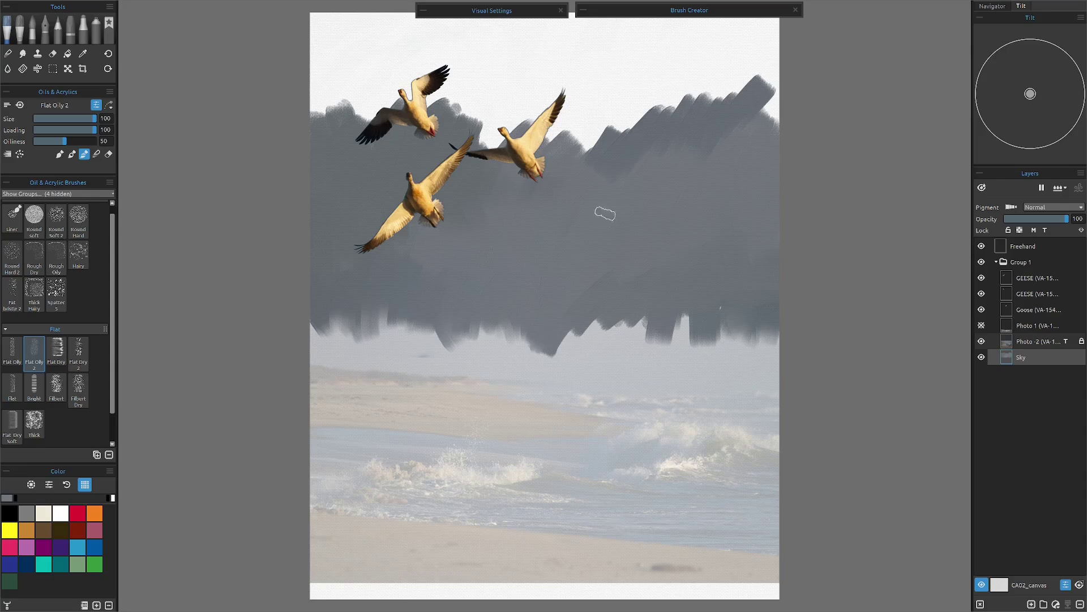
mouse_move(611, 204)
left_mouse_down()
mouse_move(615, 115)
mouse_move(582, 150)
mouse_move(542, 150)
mouse_move(518, 107)
mouse_move(487, 130)
mouse_move(479, 102)
mouse_move(501, 77)
left_mouse_up()
mouse_move(630, 161)
left_mouse_down()
mouse_move(651, 85)
mouse_move(672, 102)
mouse_move(703, 97)
left_mouse_up()
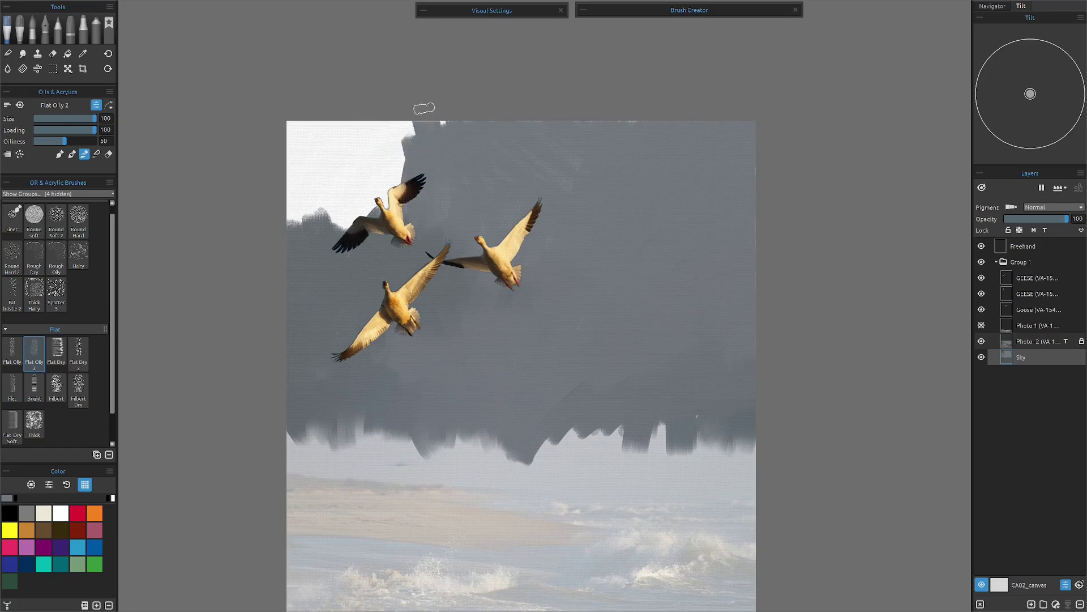
mouse_move(424, 109)
left_mouse_down()
mouse_move(328, 292)
mouse_move(538, 128)
mouse_move(355, 459)
mouse_move(498, 354)
mouse_move(299, 457)
mouse_move(507, 289)
left_mouse_up()
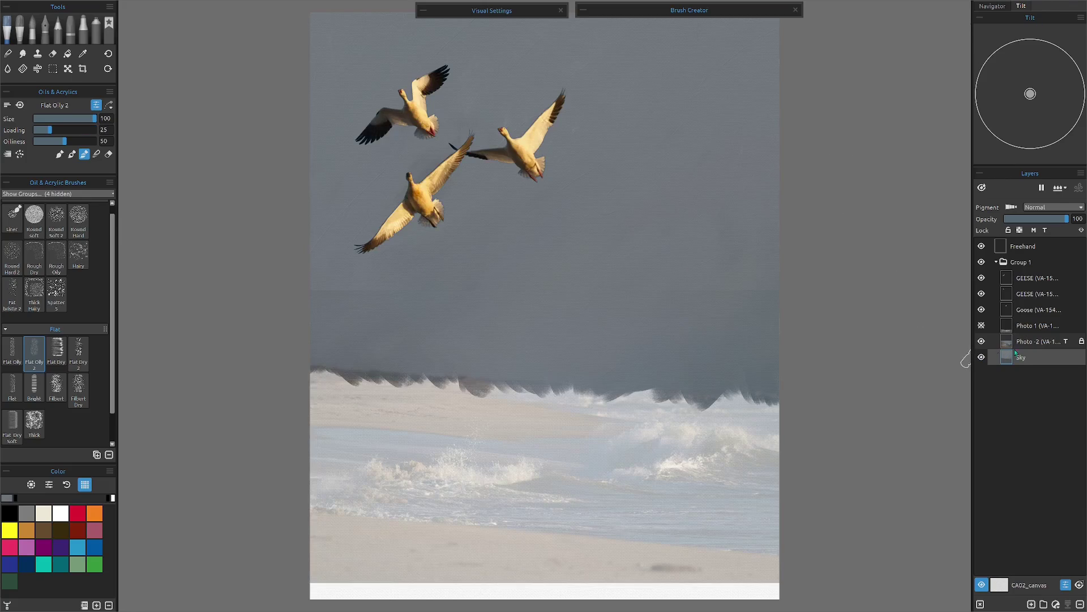
Set the Photo -2 tracing opacity to 30 and extend the strokes on the Sky layer down past the dunes and horizon.
left_click(1037, 341)
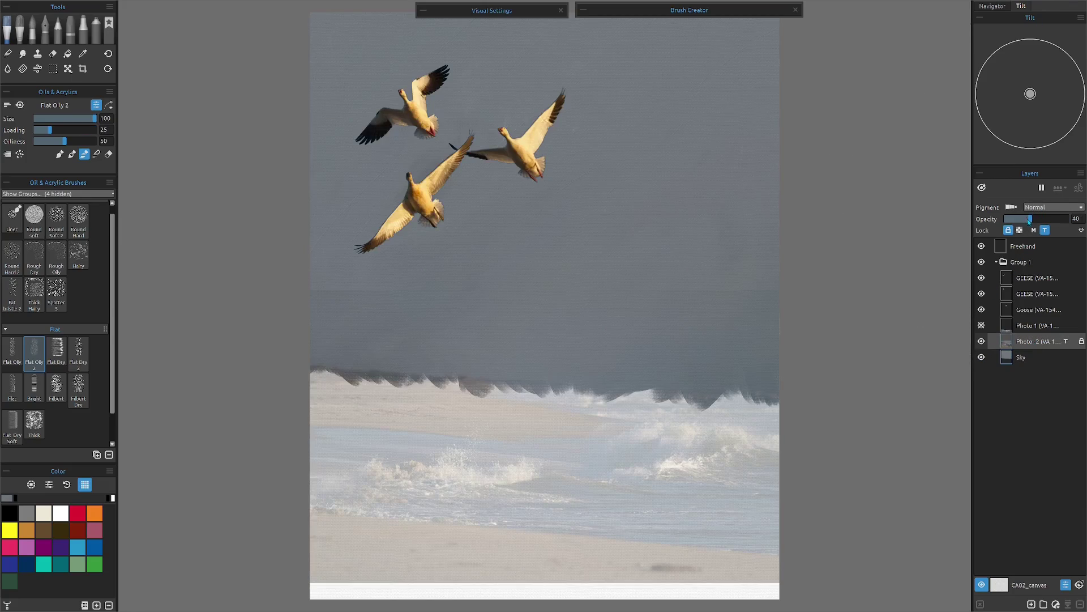
mouse_move(1030, 219)
left_mouse_down()
mouse_move(1069, 220)
mouse_move(1028, 220)
left_mouse_up()
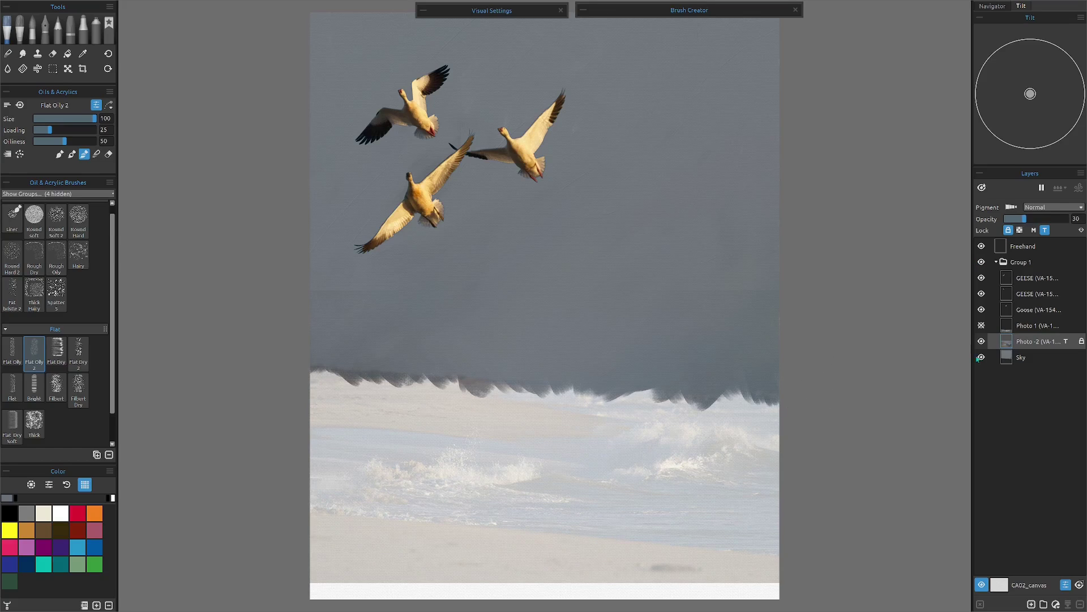
left_click(1025, 358)
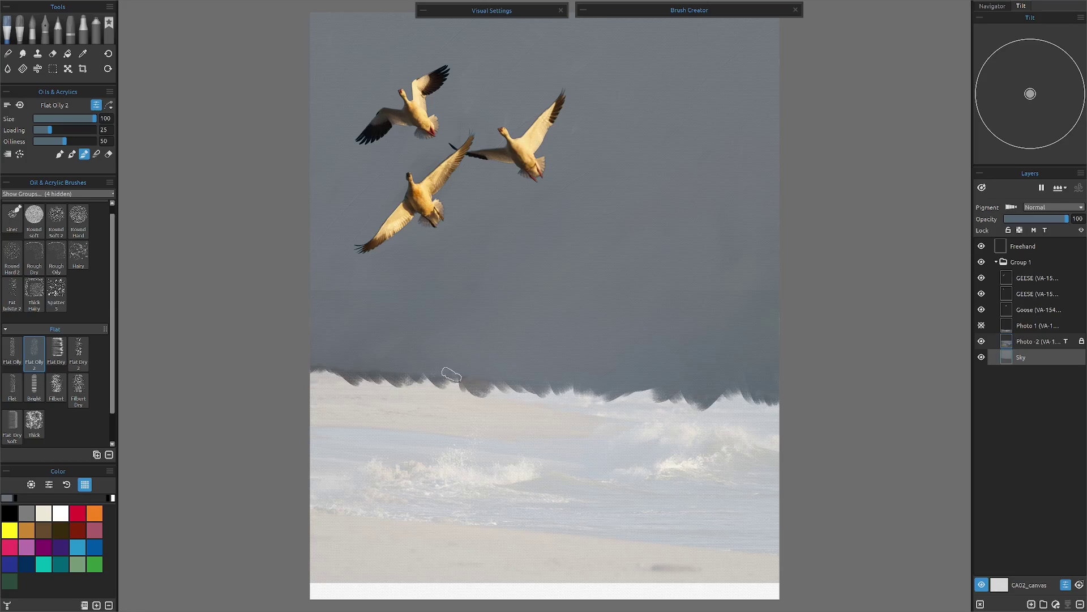
mouse_move(340, 351)
left_mouse_down()
mouse_move(335, 390)
mouse_move(377, 361)
mouse_move(375, 380)
mouse_move(315, 392)
mouse_move(438, 360)
mouse_move(440, 383)
mouse_move(441, 356)
mouse_move(406, 363)
mouse_move(397, 338)
mouse_move(405, 366)
mouse_move(395, 371)
mouse_move(383, 354)
mouse_move(412, 343)
mouse_move(463, 376)
mouse_move(463, 365)
mouse_move(470, 381)
mouse_move(482, 383)
mouse_move(484, 362)
mouse_move(495, 401)
mouse_move(557, 363)
mouse_move(541, 377)
mouse_move(554, 397)
mouse_move(572, 389)
mouse_move(567, 400)
mouse_move(643, 379)
mouse_move(634, 405)
mouse_move(689, 376)
mouse_move(713, 408)
mouse_move(772, 383)
mouse_move(776, 406)
mouse_move(770, 382)
mouse_move(734, 392)
left_mouse_up()
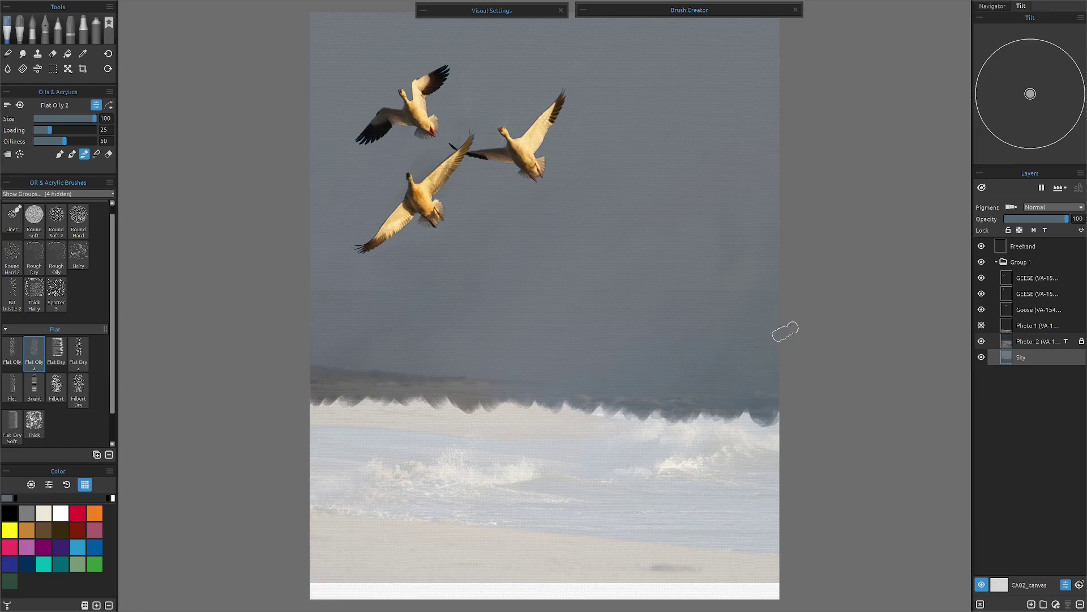
left_click_drag(764, 397, 754, 403)
mouse_move(639, 378)
left_mouse_down()
mouse_move(507, 385)
mouse_move(491, 375)
mouse_move(376, 399)
mouse_move(336, 400)
mouse_move(321, 389)
mouse_move(355, 396)
left_mouse_up()
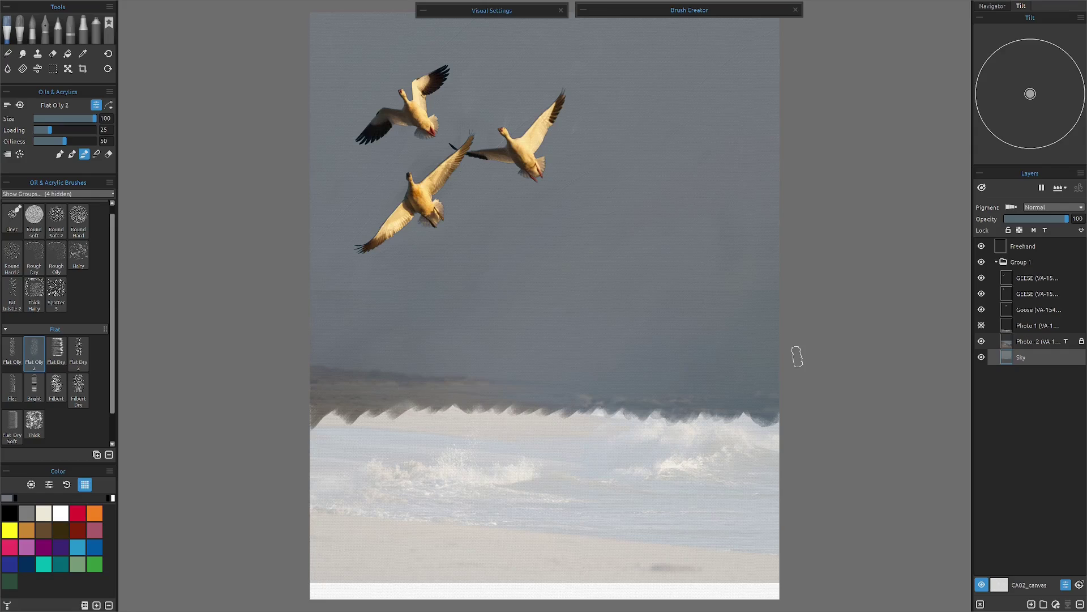
Hide the Photo -2 tracing layer to check the painted sky alone, sample a color from the sky, and show the photo again.
left_click(982, 342)
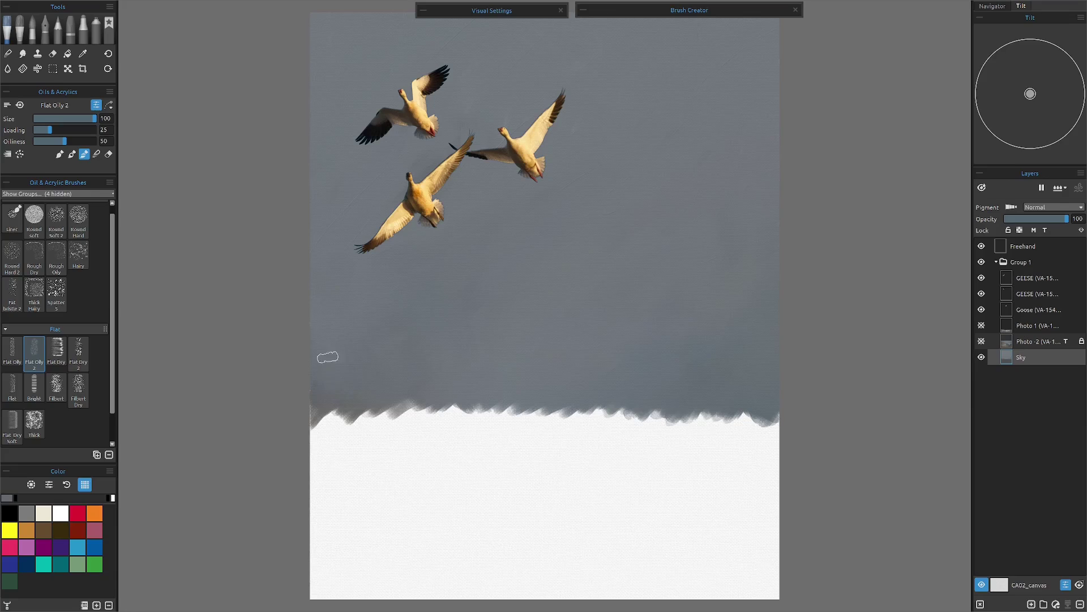
left_click(415, 352, "alt")
left_click(981, 342)
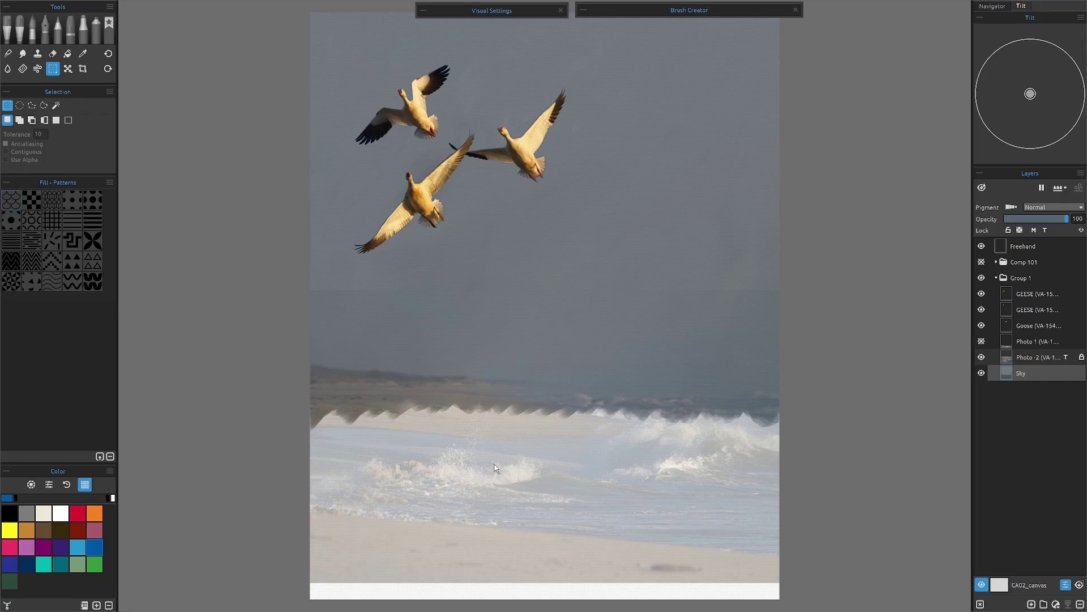
Set the opacity of the Photo -2 tracing layer to 100 and fit the canvas in view.
scroll(496, 498, "up", 4)
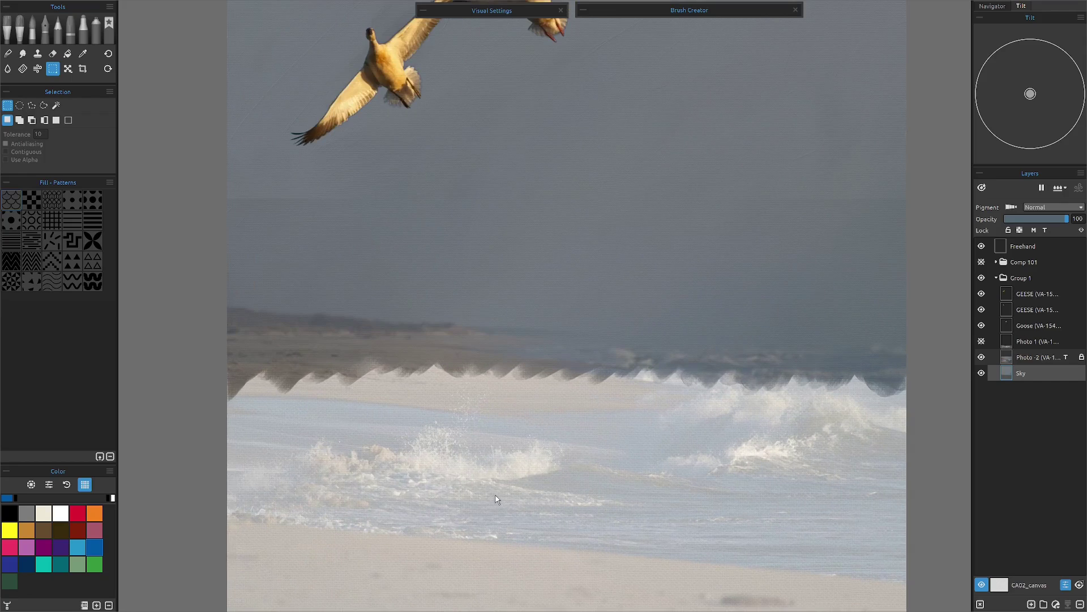
left_click(1027, 358)
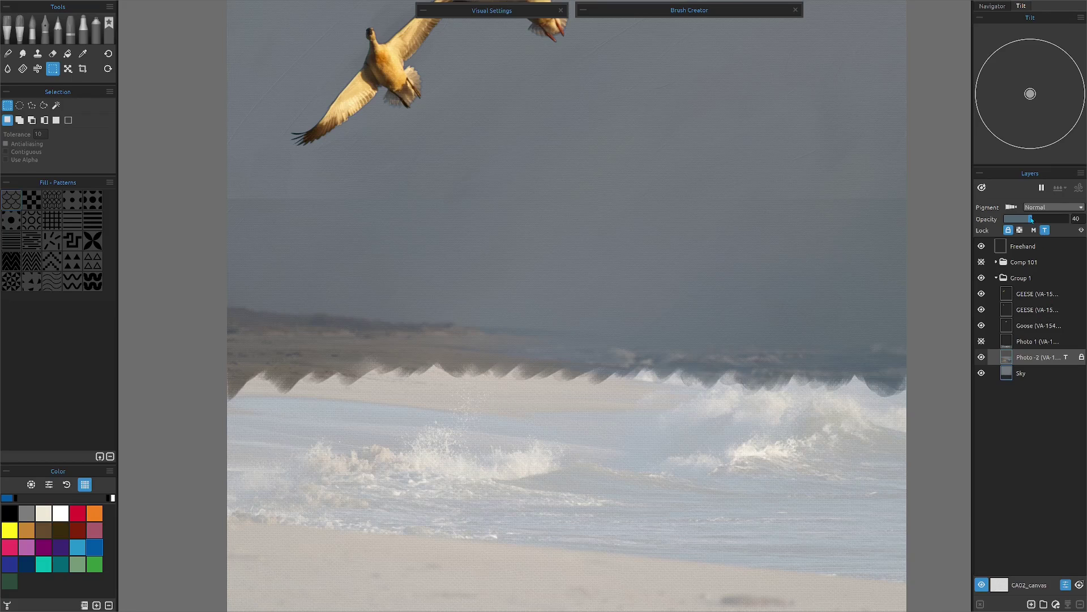
left_click_drag(1030, 220, 1067, 219)
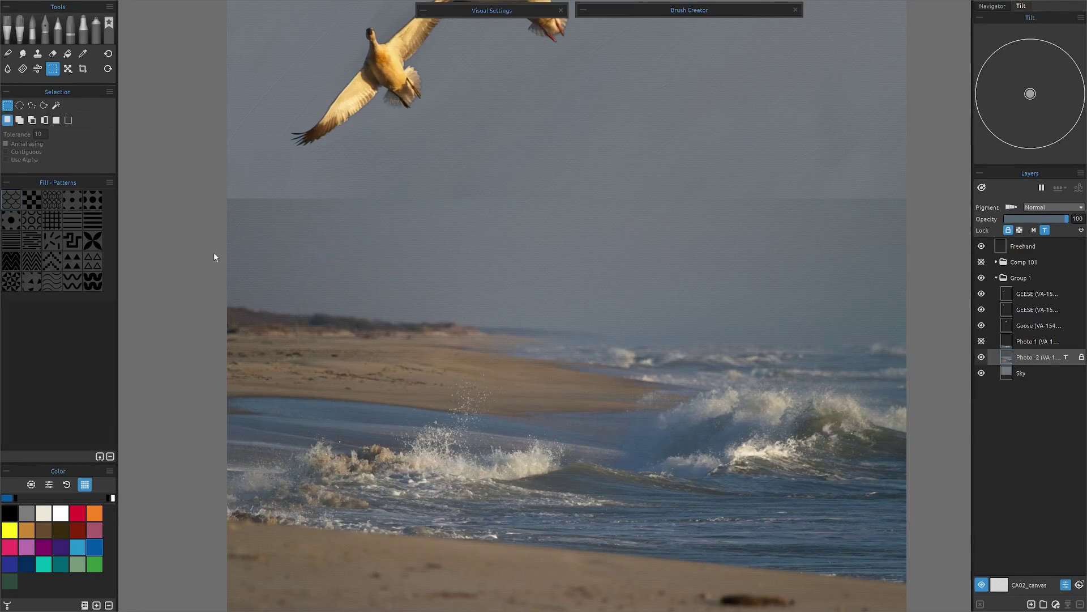
key("ctrl+0")
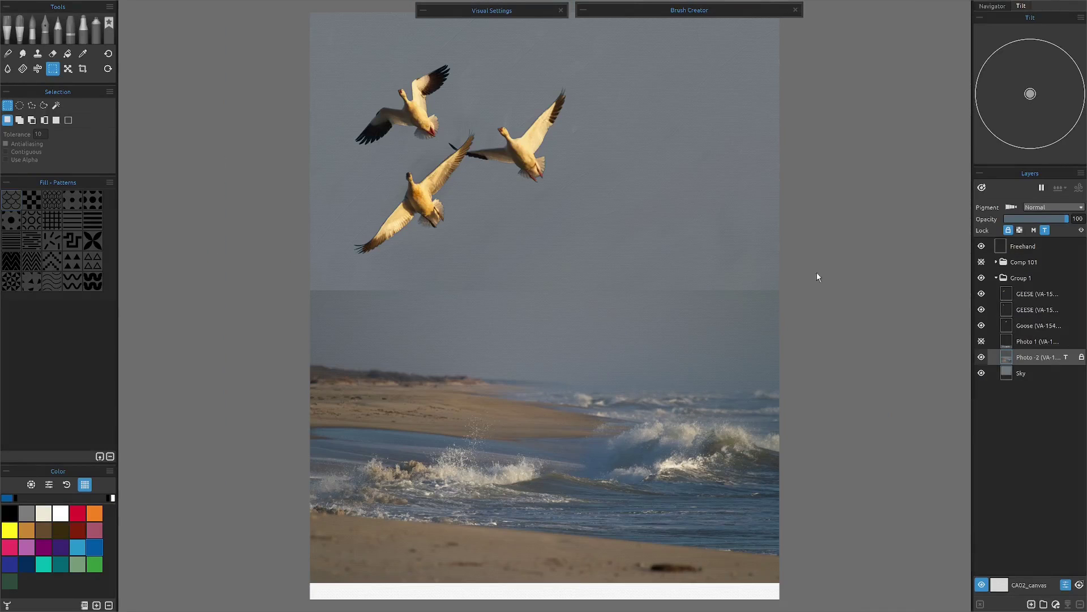
Show the Comp 101 group and expand it to its RED and BLUE layers.
left_click(981, 262)
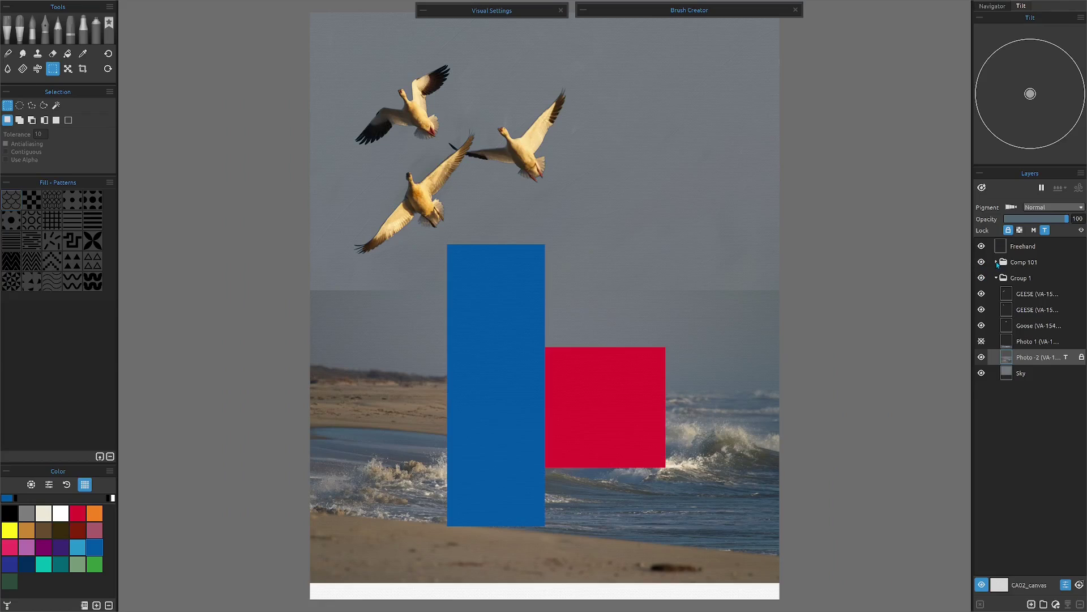
left_click(997, 262)
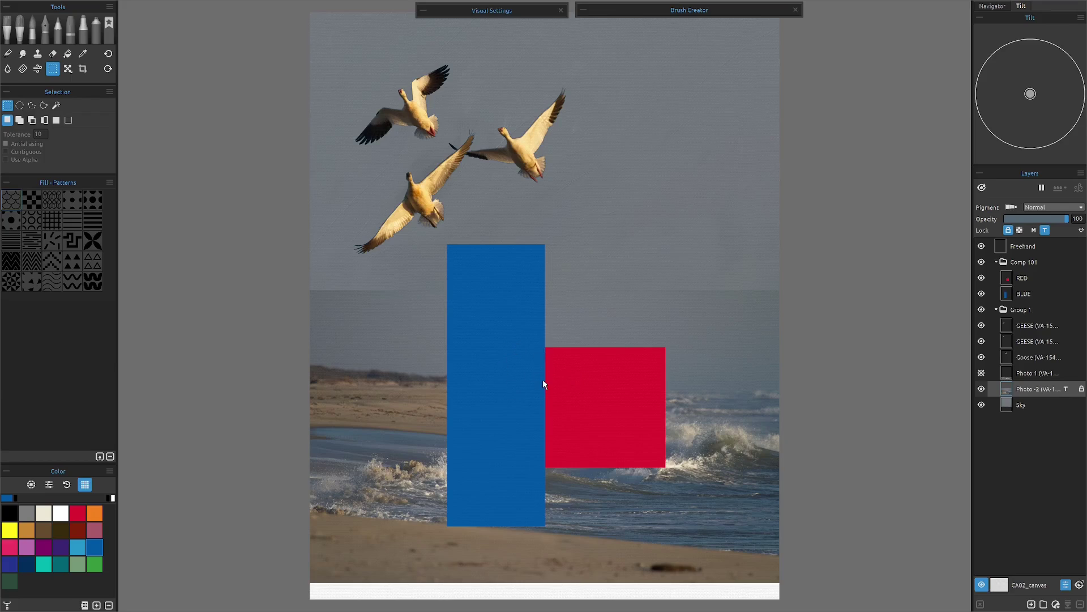
Move the red square on the RED layer so that it overlaps the blue rectangle.
left_click(1026, 278)
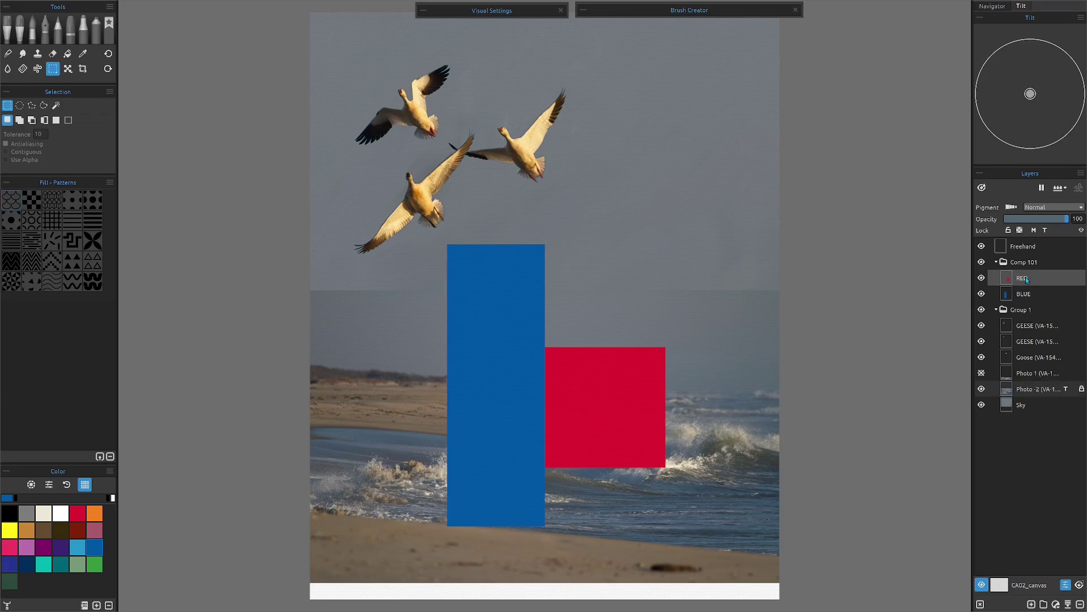
left_click(68, 69)
left_click_drag(619, 372, 585, 399)
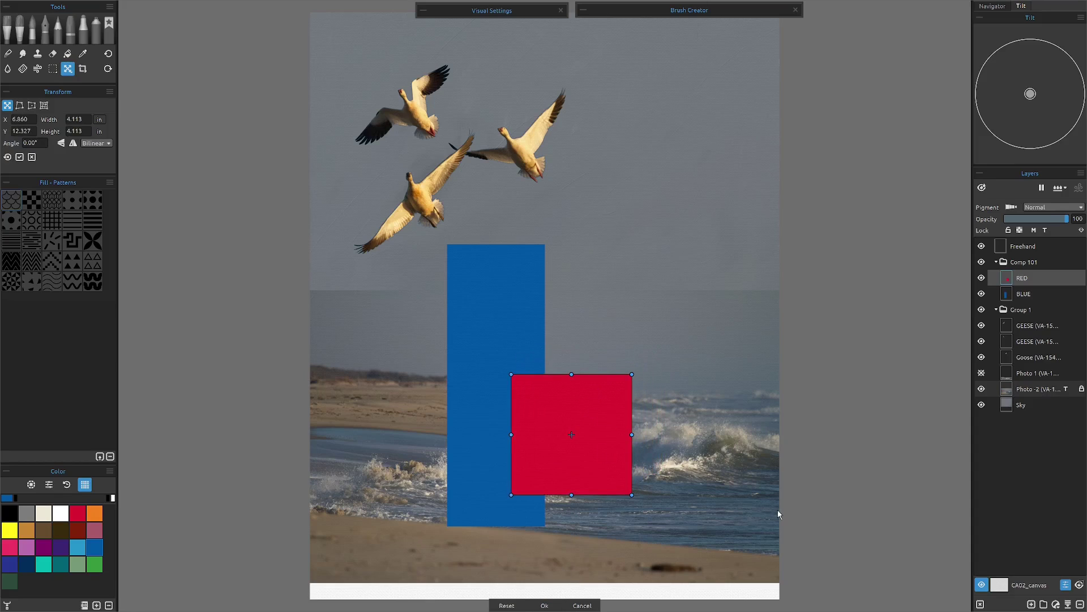
key("m")
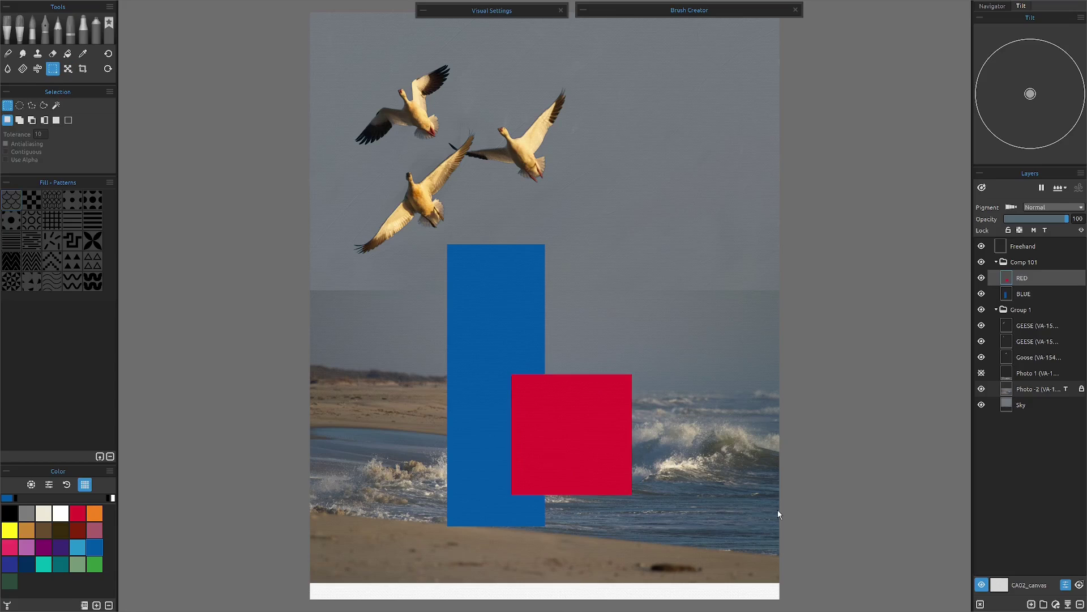
Hide the Comp 101 group and collapse it.
left_click(982, 262)
left_click(996, 262)
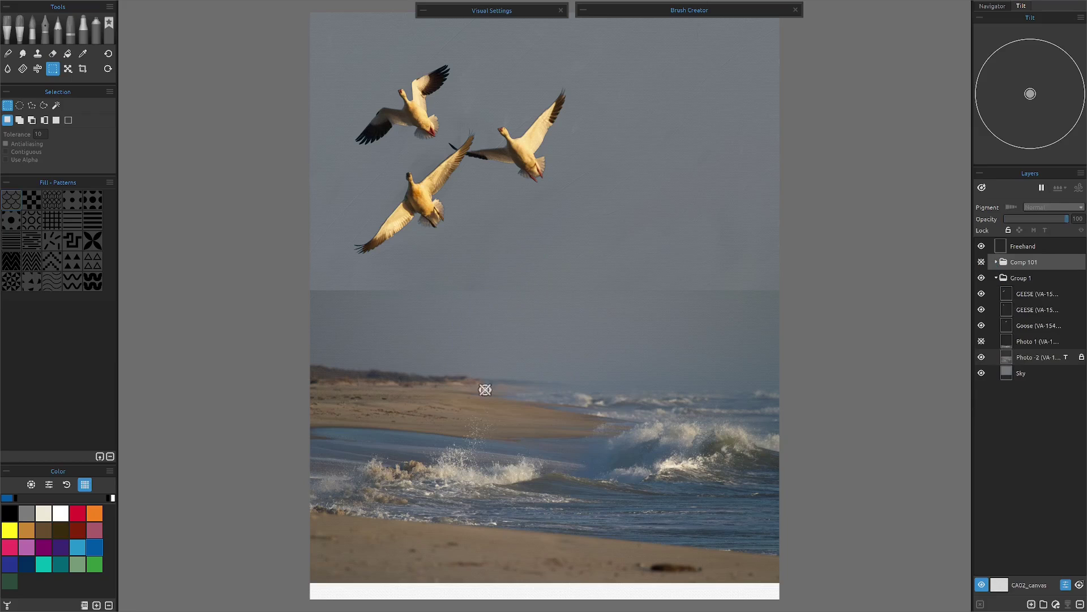
scroll(485, 389, "up", 4)
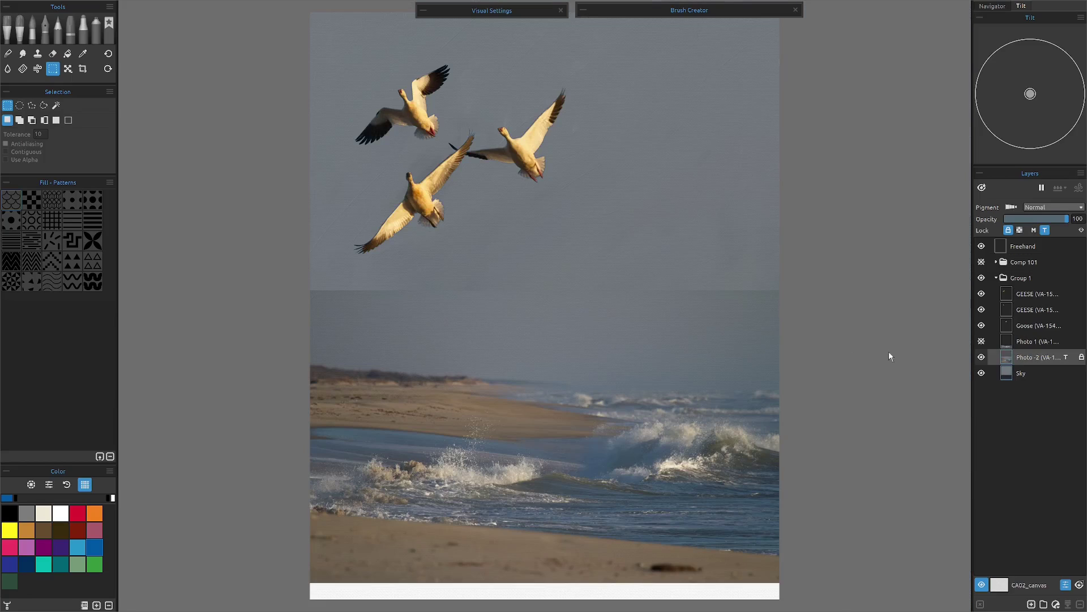
Add a new layer directly above the Sky layer and name it Treeline.
key("ctrl+shift+n")
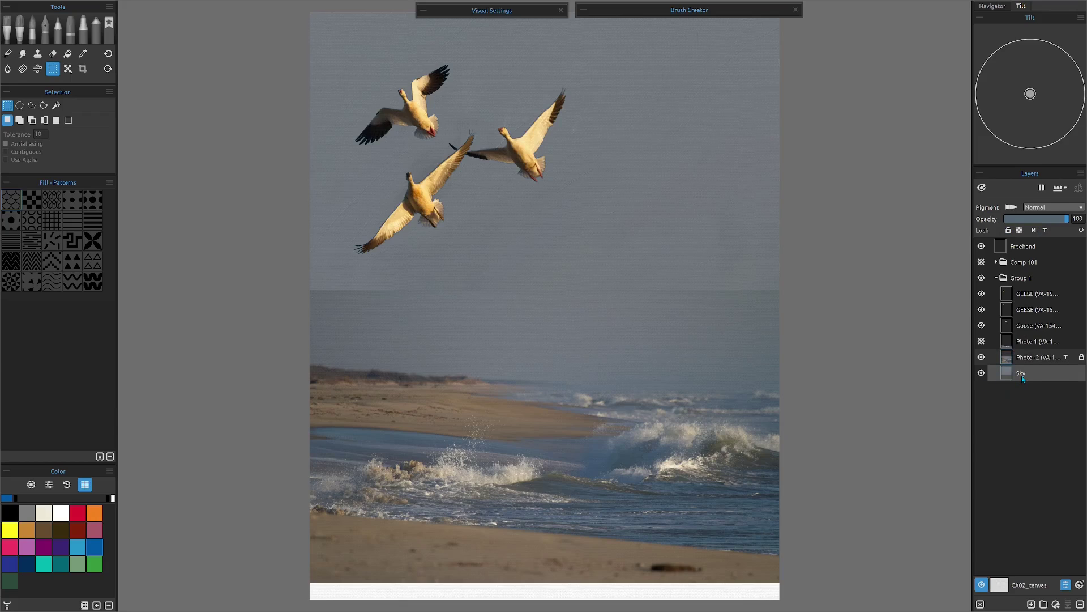
double_click(1021, 374)
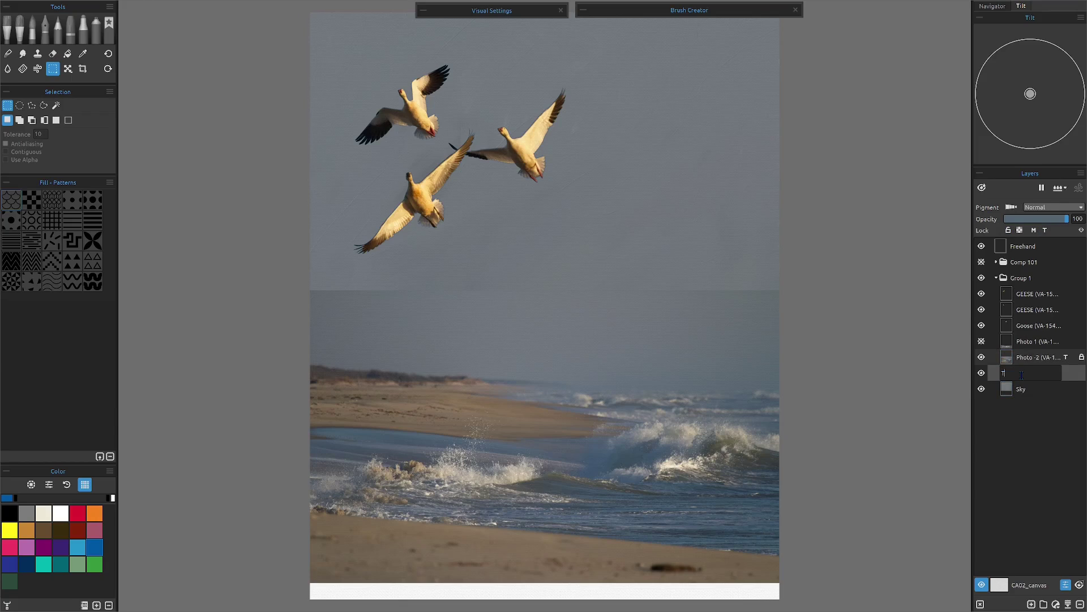
type("Treeline")
key("Return")
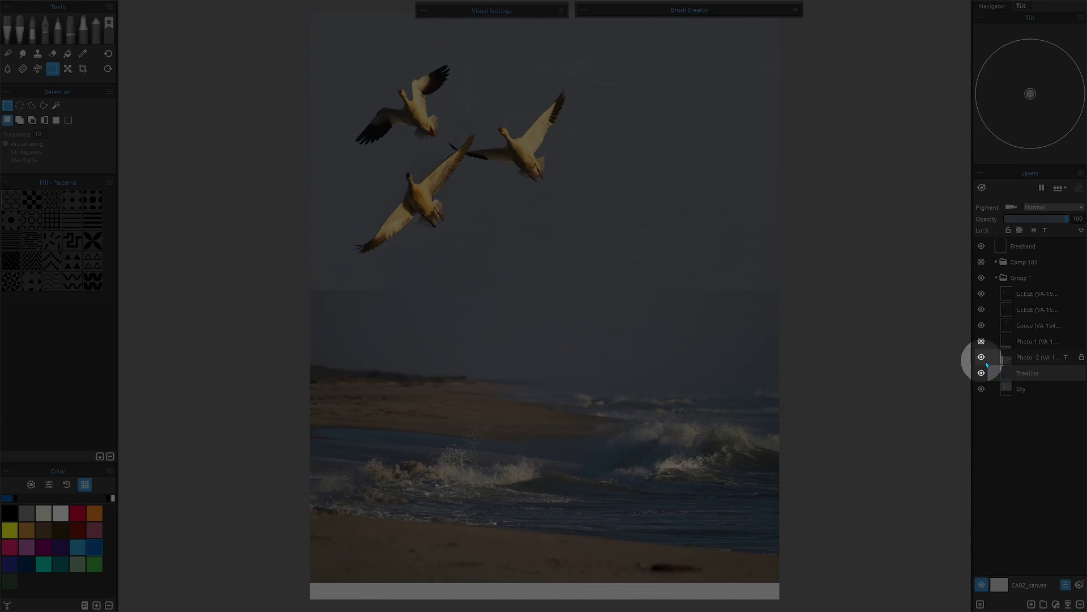
Try the Photo -2 tracing layer at opacity 30, and settle on opacity 57 so the treeline and dunes can be traced.
left_click(1026, 359)
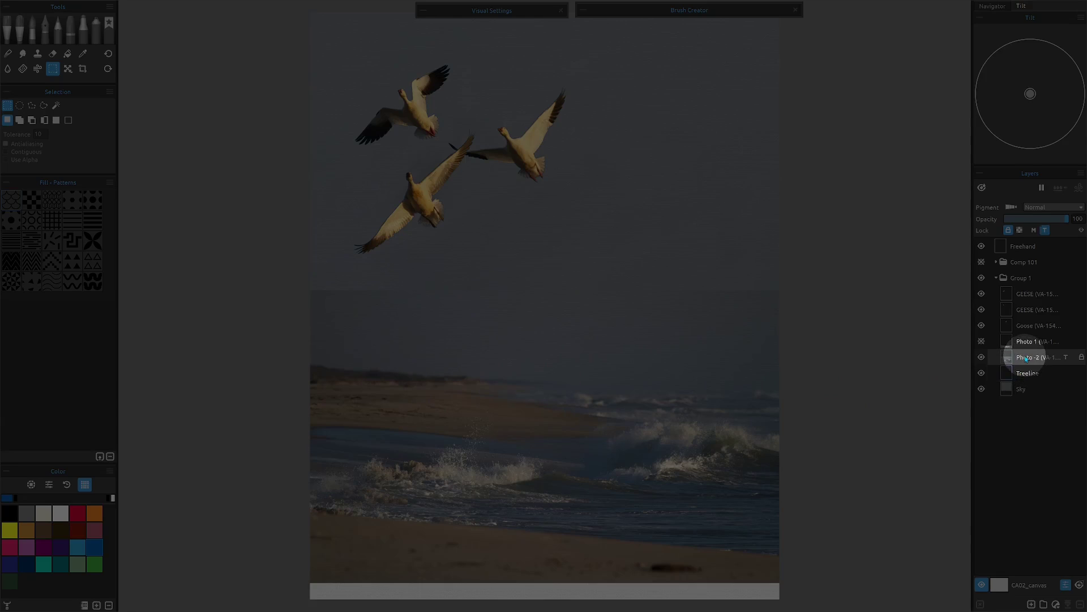
left_click(1077, 218)
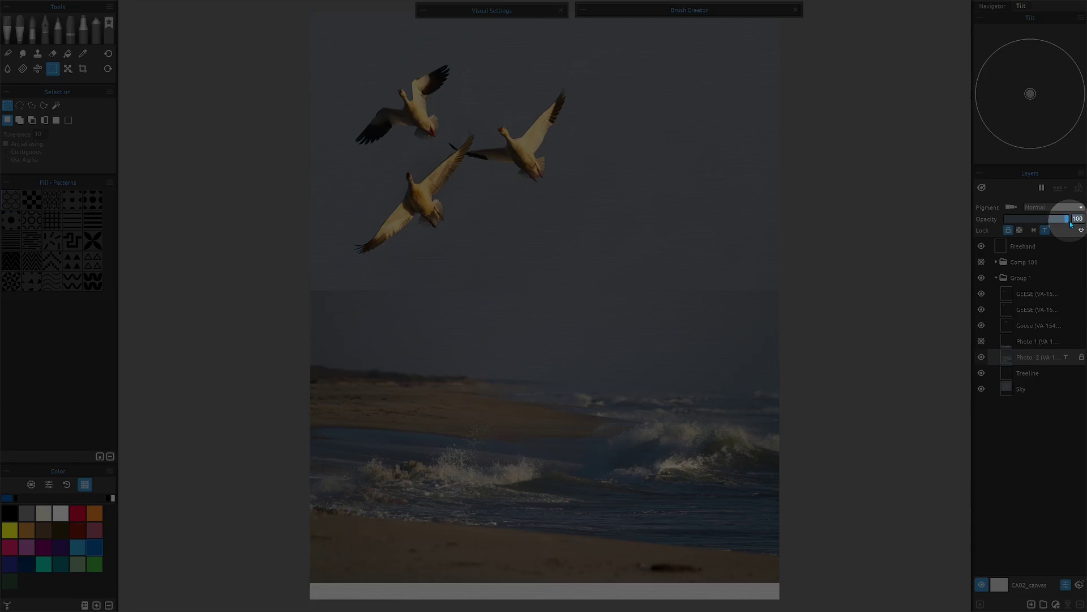
type("30")
key("Return")
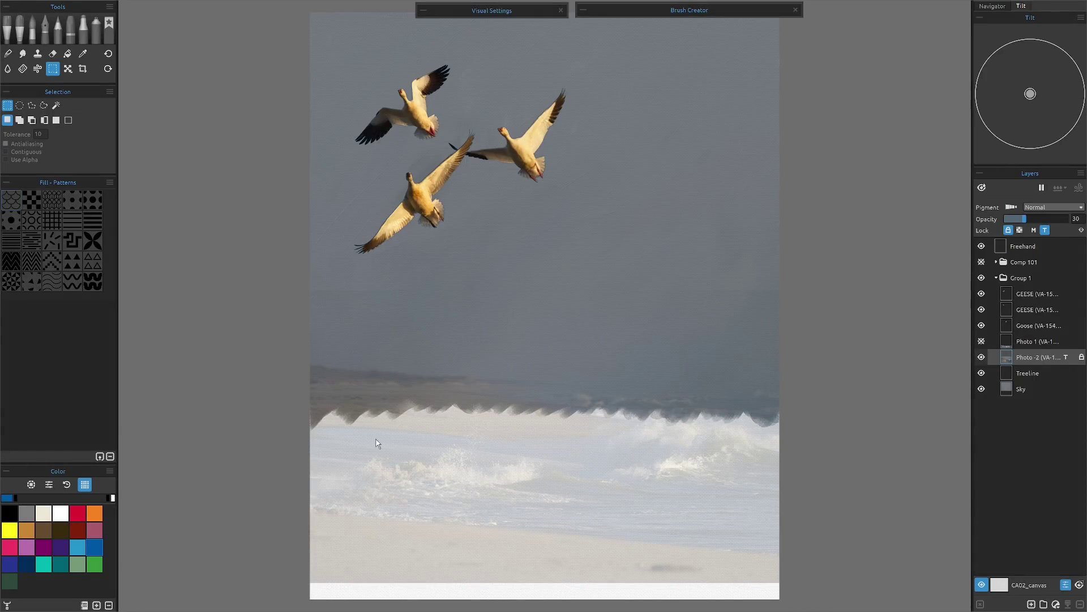
scroll(371, 422, "up", 2)
scroll(370, 422, "up", 2)
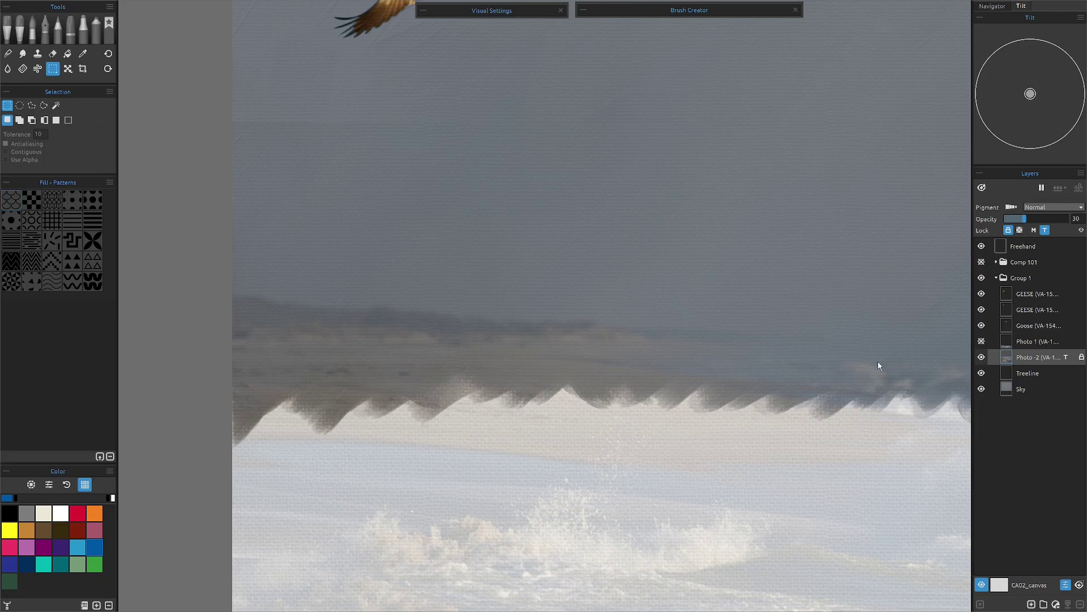
left_click(1041, 222)
left_click_drag(1041, 222, 1041, 222)
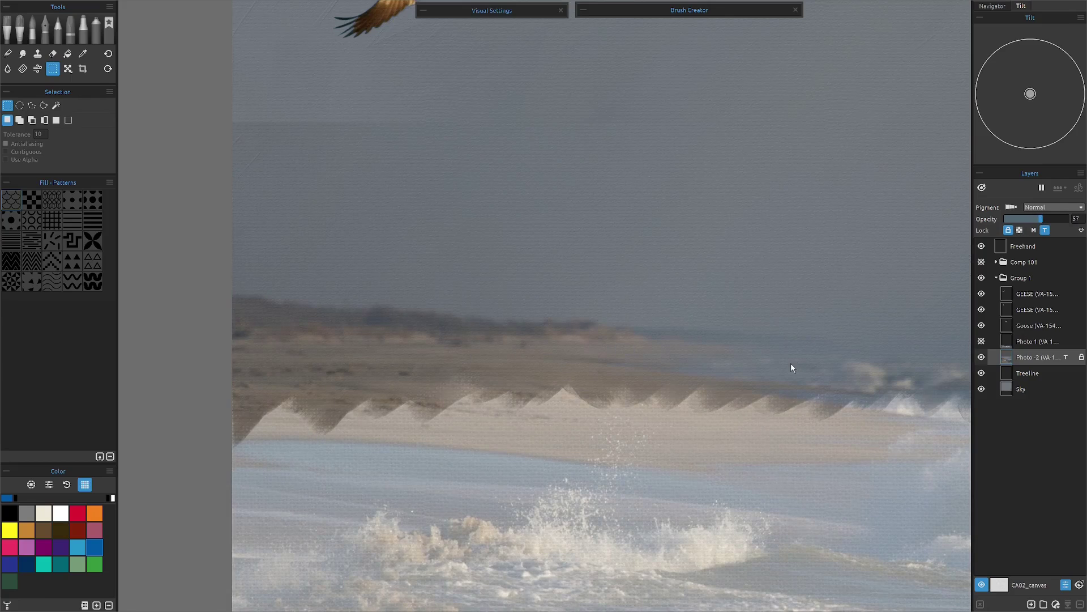
left_click_drag(755, 417, 615, 401)
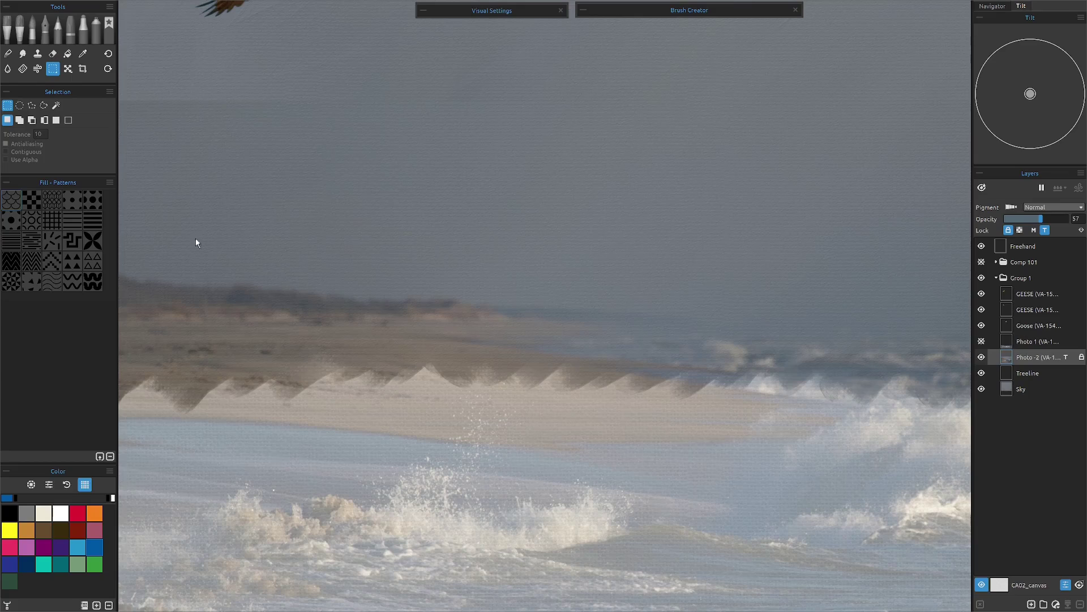
Set up the Flat Oily 2 oil brush with size 29 and loading 100 for painting on the Treeline layer.
left_click(20, 28)
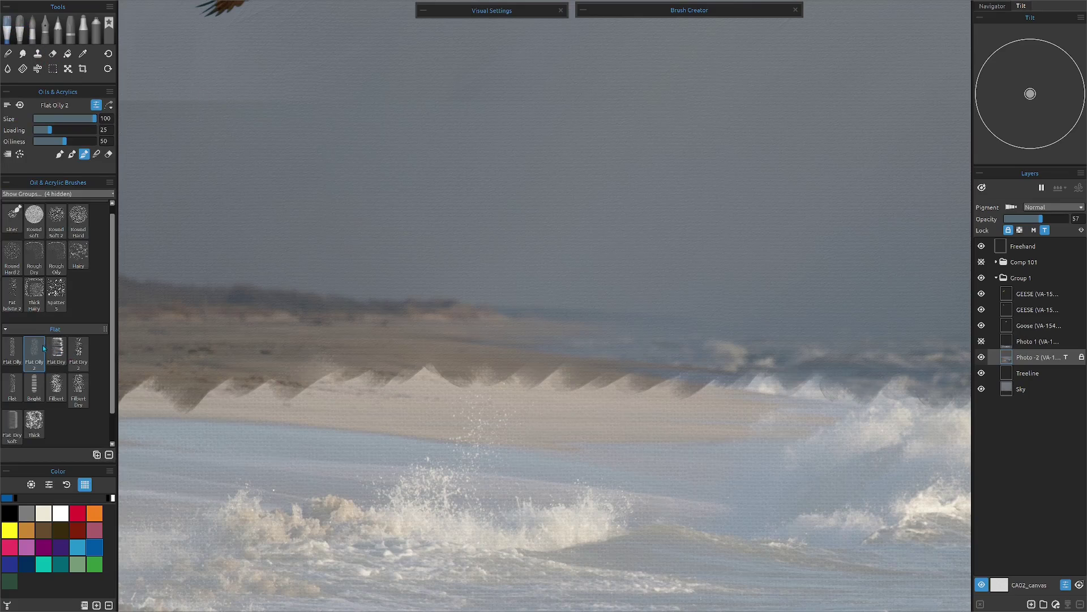
left_click(1038, 375)
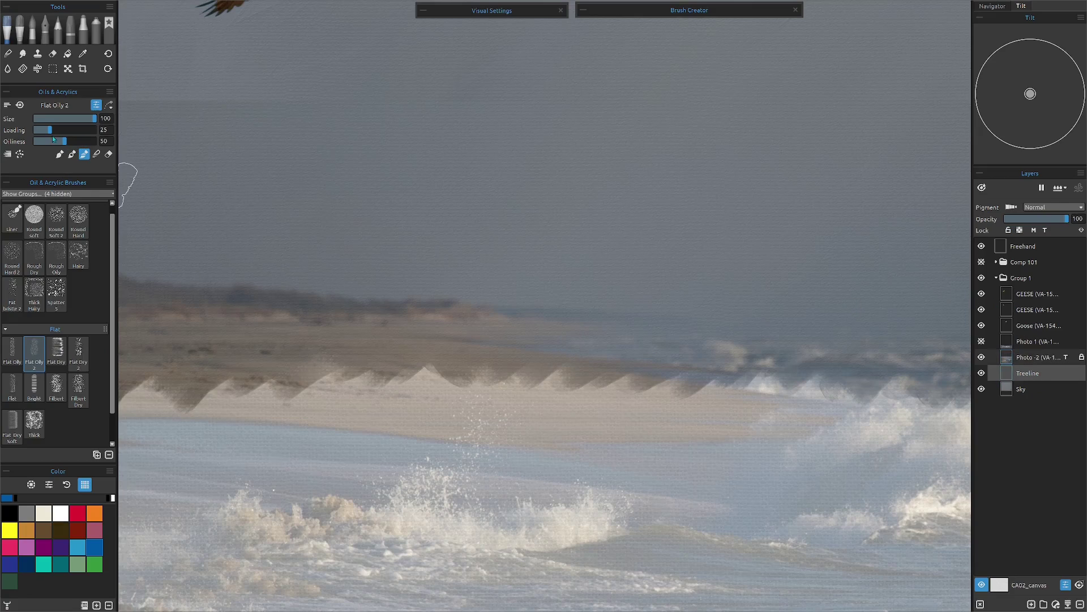
mouse_move(49, 133)
left_mouse_down()
mouse_move(94, 142)
mouse_move(97, 130)
mouse_move(88, 119)
mouse_move(52, 120)
left_mouse_up()
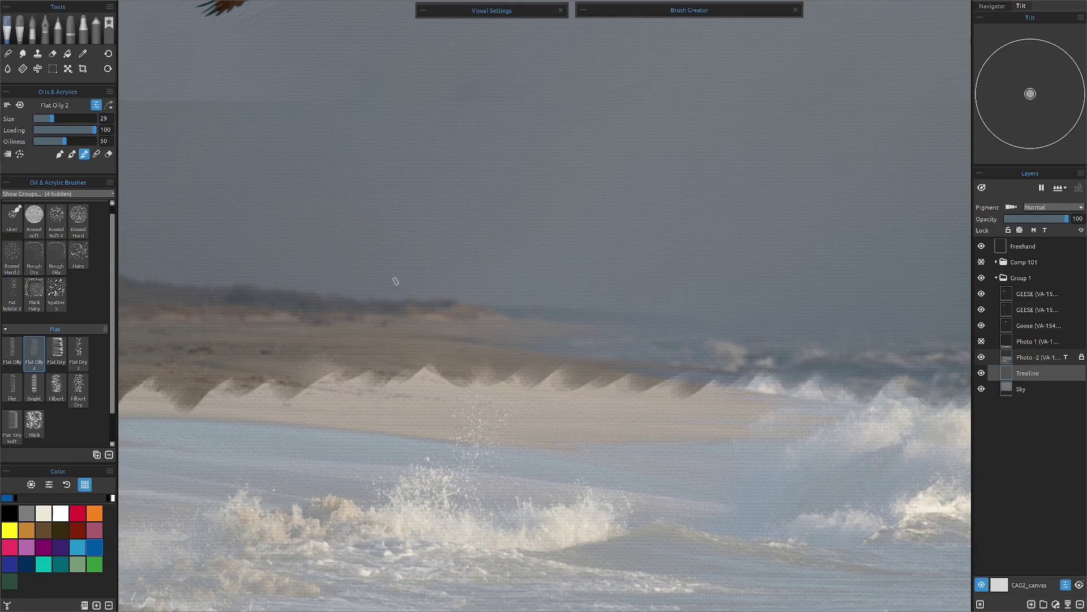
Paint the distant treeline and dunes on the Treeline layer with colors sampled from the photo, and hide Photo -2 to check them.
left_click(620, 316, "alt")
left_click_drag(401, 418, 512, 381)
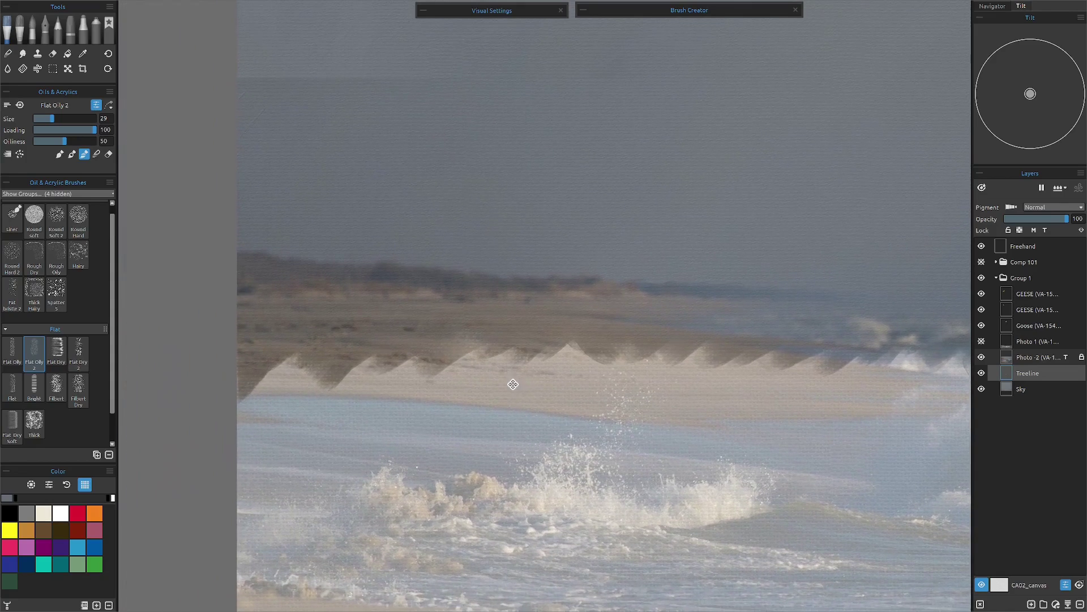
scroll(521, 371, "up", 4)
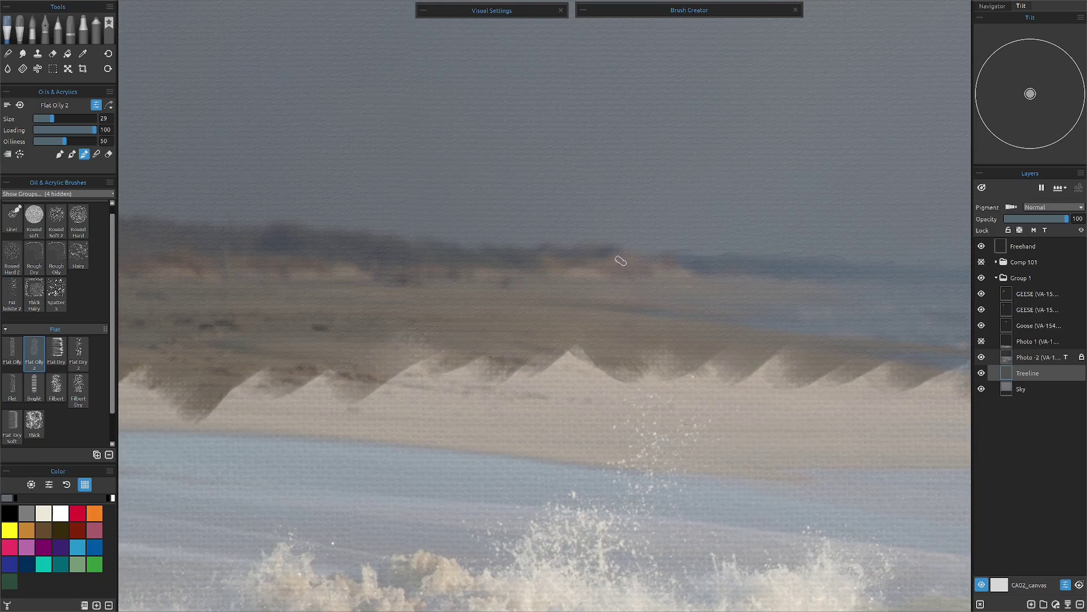
mouse_move(617, 261)
left_mouse_down()
mouse_move(656, 252)
mouse_move(630, 258)
mouse_move(632, 239)
mouse_move(600, 251)
mouse_move(606, 240)
mouse_move(619, 257)
mouse_move(629, 252)
mouse_move(621, 246)
mouse_move(626, 267)
mouse_move(656, 253)
mouse_move(647, 249)
mouse_move(664, 251)
mouse_move(655, 266)
mouse_move(667, 255)
mouse_move(635, 268)
mouse_move(690, 270)
mouse_move(592, 271)
mouse_move(614, 263)
mouse_move(590, 267)
mouse_move(591, 246)
mouse_move(572, 248)
mouse_move(585, 251)
mouse_move(586, 242)
mouse_move(572, 254)
mouse_move(564, 243)
mouse_move(569, 262)
mouse_move(582, 260)
mouse_move(567, 266)
mouse_move(579, 264)
mouse_move(553, 262)
mouse_move(550, 245)
mouse_move(526, 258)
mouse_move(548, 255)
mouse_move(545, 264)
mouse_move(493, 252)
mouse_move(527, 245)
mouse_move(474, 244)
mouse_move(467, 252)
mouse_move(484, 261)
mouse_move(446, 248)
mouse_move(446, 260)
mouse_move(412, 241)
mouse_move(420, 256)
mouse_move(401, 258)
mouse_move(387, 238)
mouse_move(391, 249)
mouse_move(362, 260)
mouse_move(384, 251)
mouse_move(374, 233)
mouse_move(399, 233)
mouse_move(435, 256)
mouse_move(412, 235)
mouse_move(509, 236)
mouse_move(459, 238)
mouse_move(499, 255)
mouse_move(521, 243)
mouse_move(492, 244)
mouse_move(609, 244)
left_mouse_up()
mouse_move(352, 250)
left_mouse_down()
mouse_move(346, 234)
mouse_move(334, 247)
mouse_move(316, 243)
mouse_move(534, 249)
mouse_move(502, 266)
mouse_move(417, 250)
mouse_move(291, 253)
mouse_move(339, 294)
mouse_move(340, 227)
left_mouse_up()
key("ctrl+0")
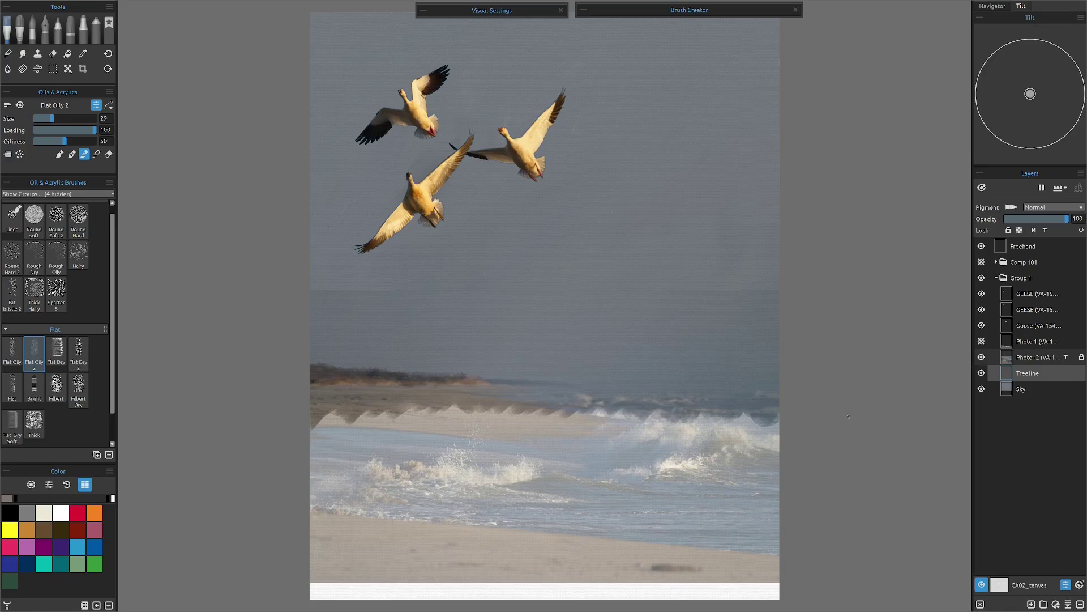
left_click(982, 357)
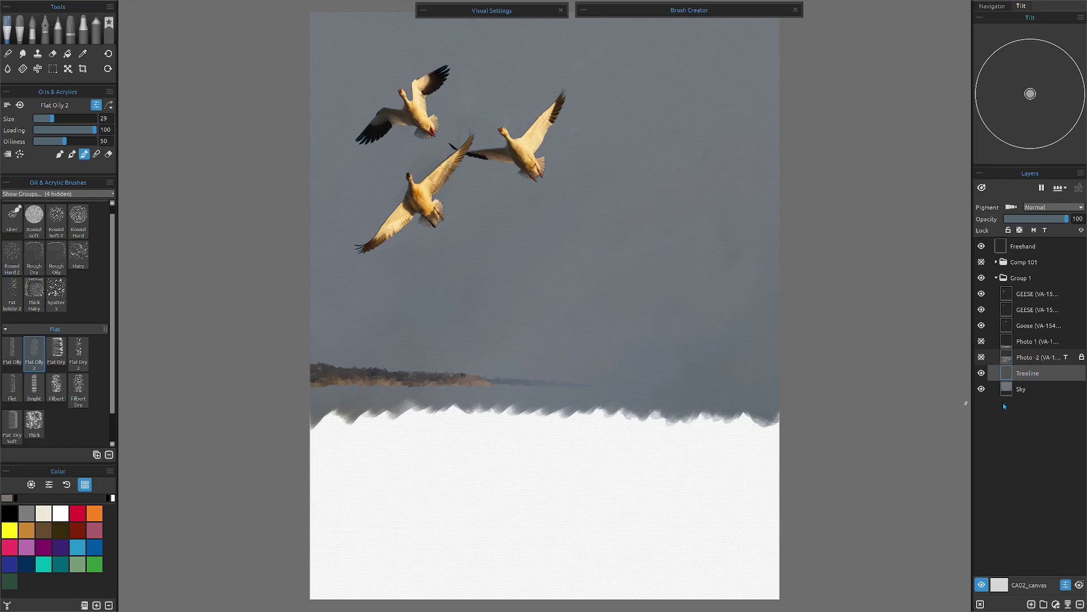
Add a new layer above Treeline and name it Distant Water.
key("ctrl+shift+n")
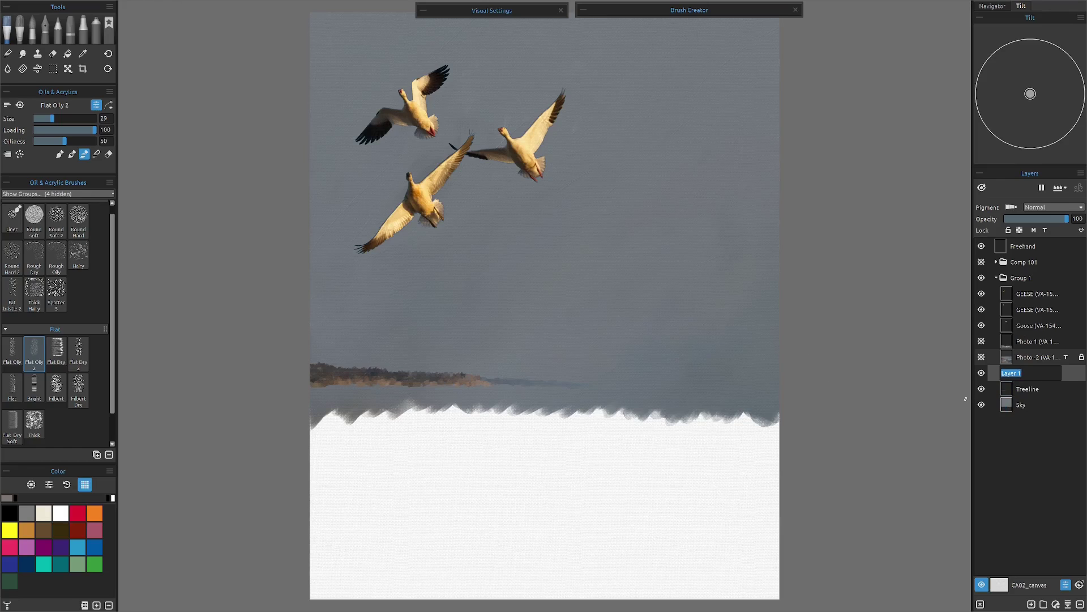
type("Distant Water")
key("Return")
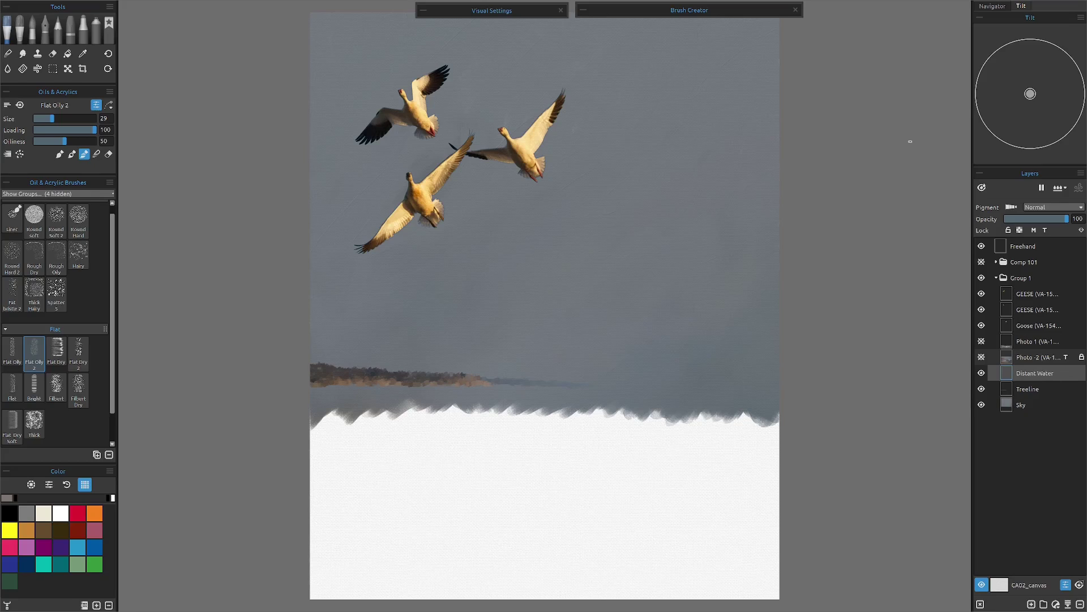
Show the Photo -2 tracing layer again and raise its opacity to reveal more of the distant waves.
left_click(1014, 360)
left_click(982, 357)
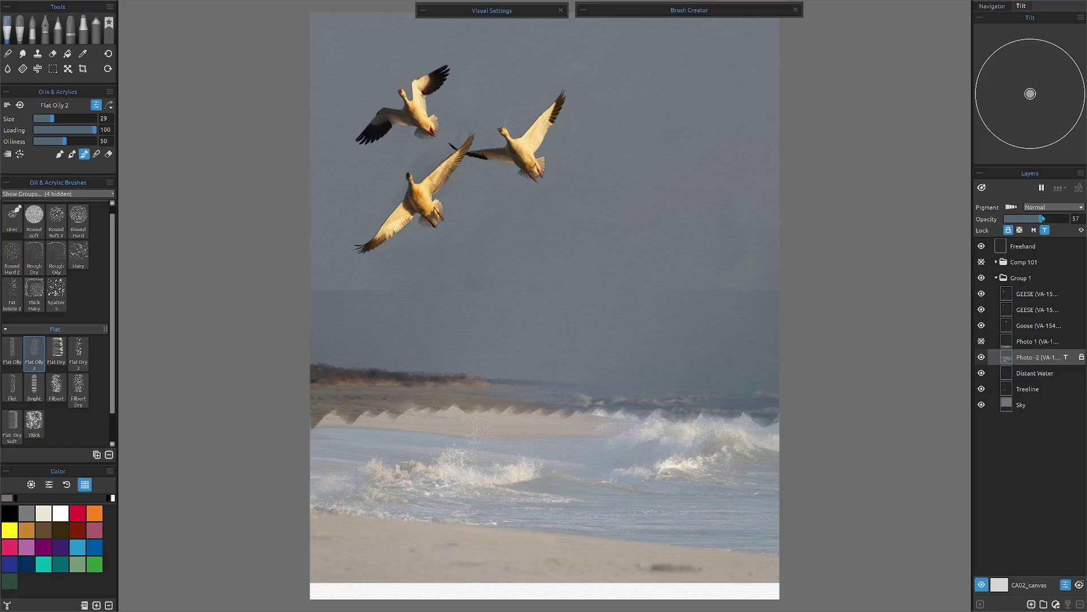
mouse_move(1042, 219)
left_mouse_down()
mouse_move(1069, 220)
mouse_move(1054, 223)
left_mouse_up()
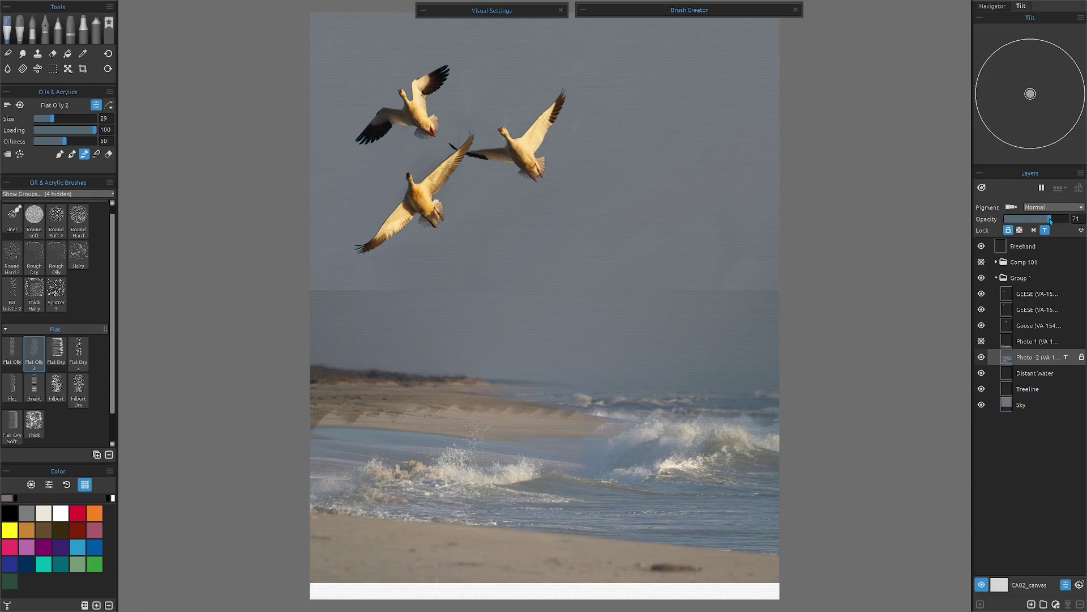
left_click_drag(1056, 218, 1053, 219)
Paint the distant water behind the large breaking wave on the Distant Water layer, using colors sampled from the photo.
left_click(1035, 374)
scroll(774, 427, "up", 8)
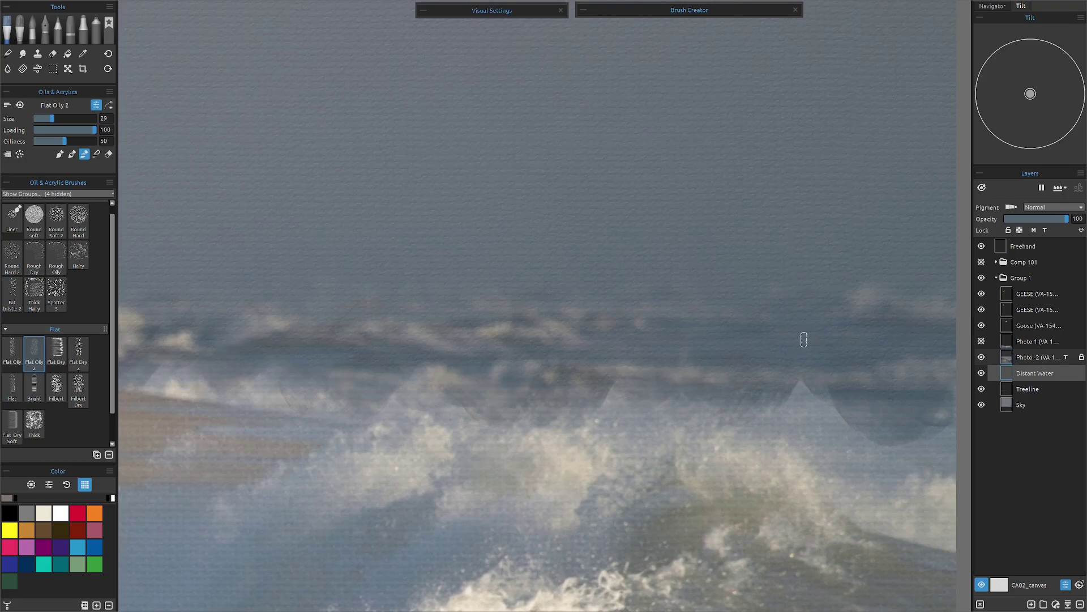
left_click_drag(799, 339, 743, 323)
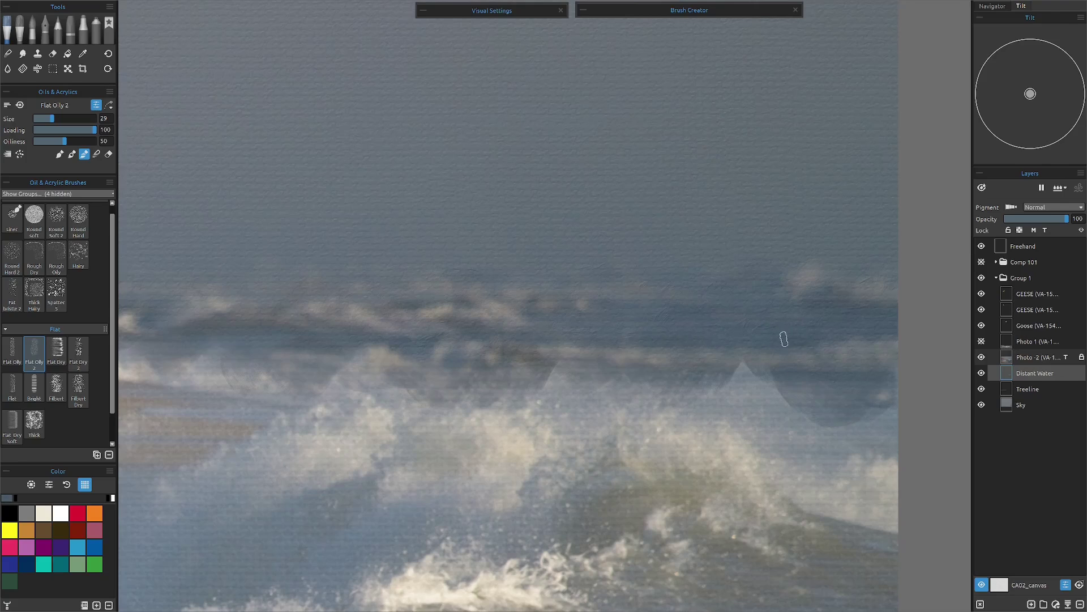
mouse_move(839, 345)
left_mouse_down()
mouse_move(881, 349)
mouse_move(865, 361)
mouse_move(823, 354)
mouse_move(735, 370)
mouse_move(611, 352)
mouse_move(471, 353)
mouse_move(448, 339)
mouse_move(433, 360)
mouse_move(450, 331)
mouse_move(381, 327)
mouse_move(361, 315)
mouse_move(370, 295)
left_mouse_up()
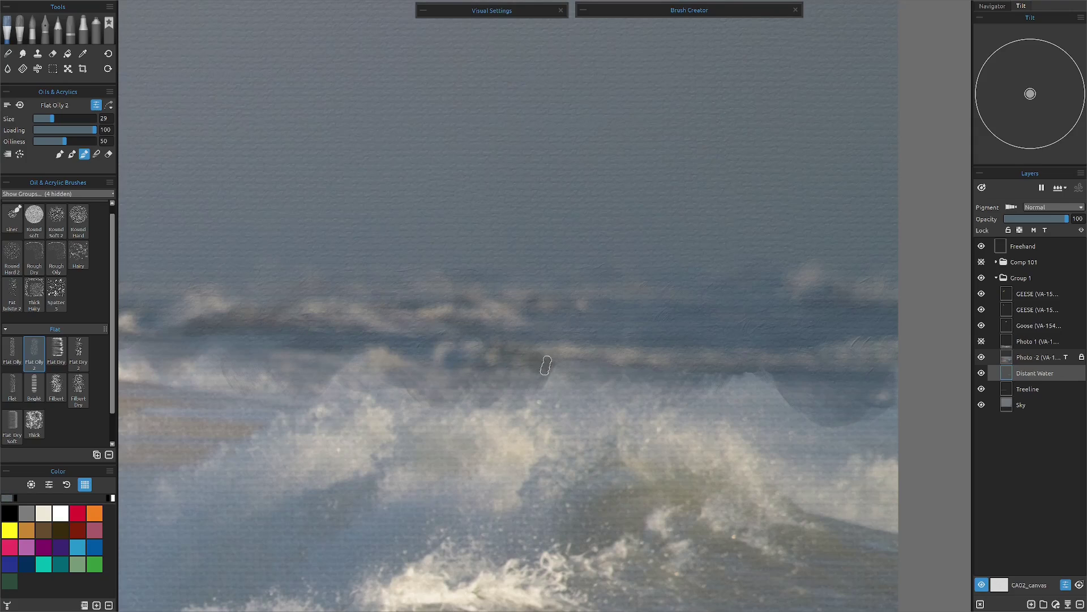
left_click_drag(562, 370, 571, 373)
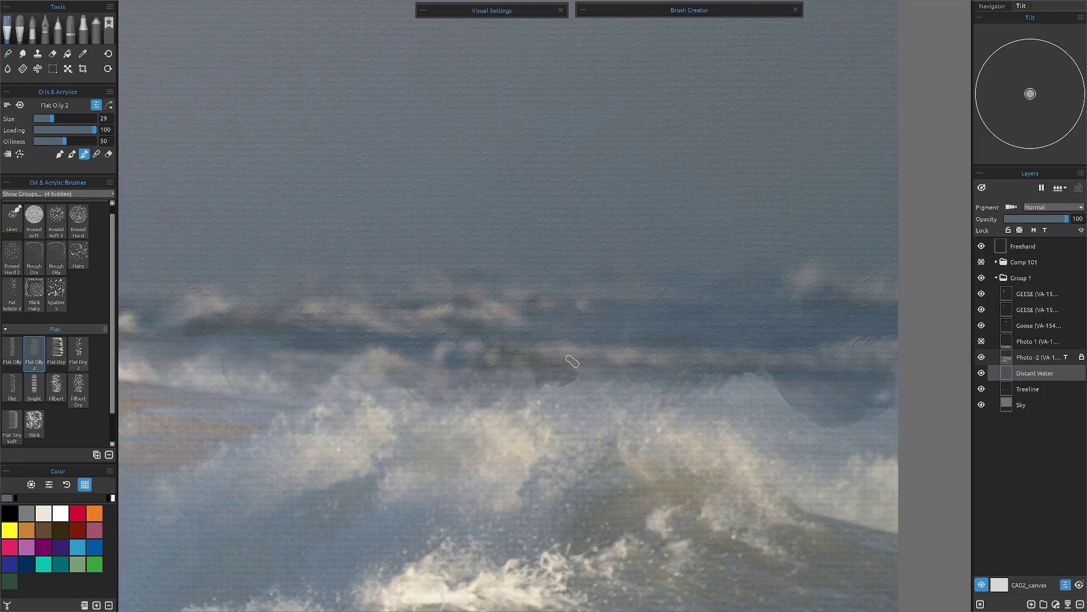
left_click(583, 354, "alt")
mouse_move(592, 358)
left_mouse_down()
mouse_move(689, 357)
mouse_move(682, 364)
mouse_move(694, 367)
mouse_move(713, 354)
mouse_move(691, 349)
mouse_move(732, 361)
mouse_move(803, 355)
mouse_move(785, 366)
mouse_move(796, 367)
mouse_move(864, 351)
mouse_move(895, 358)
mouse_move(783, 380)
mouse_move(898, 373)
mouse_move(883, 390)
mouse_move(845, 393)
mouse_move(748, 378)
mouse_move(760, 393)
mouse_move(774, 371)
mouse_move(706, 379)
mouse_move(736, 383)
mouse_move(650, 374)
left_mouse_up()
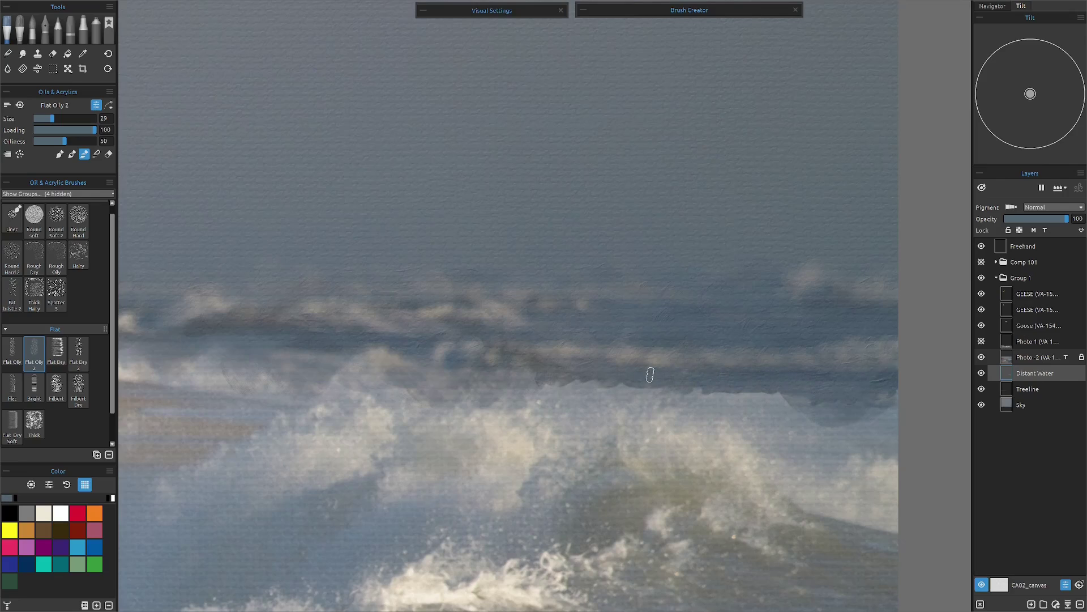
Extend the distant water and whitecaps toward the tip of the sandy beach with dark and light strokes.
left_click_drag(466, 455, 685, 333)
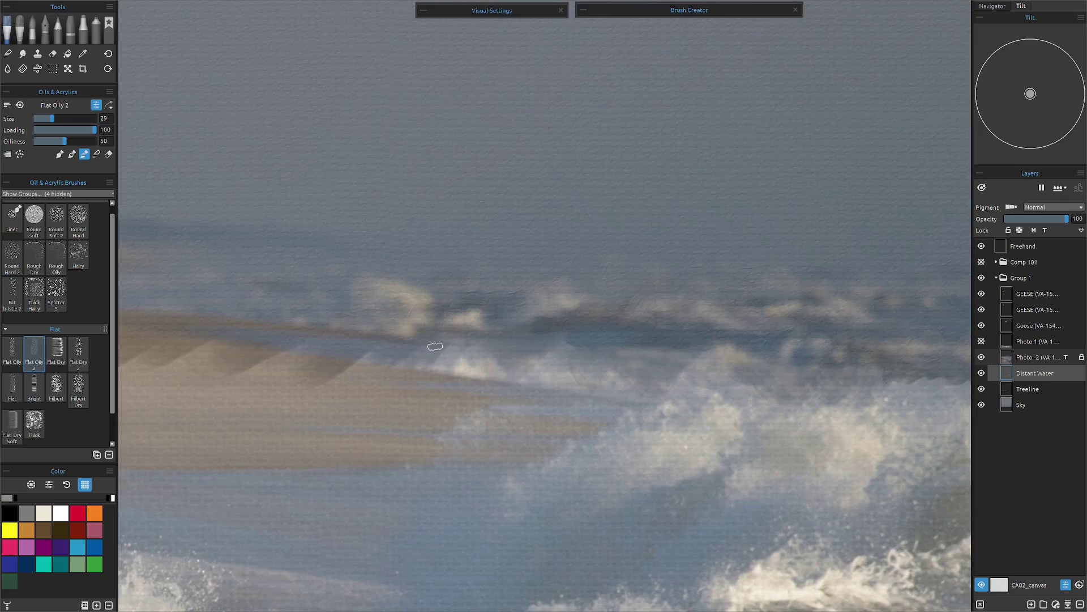
left_click_drag(435, 346, 565, 341)
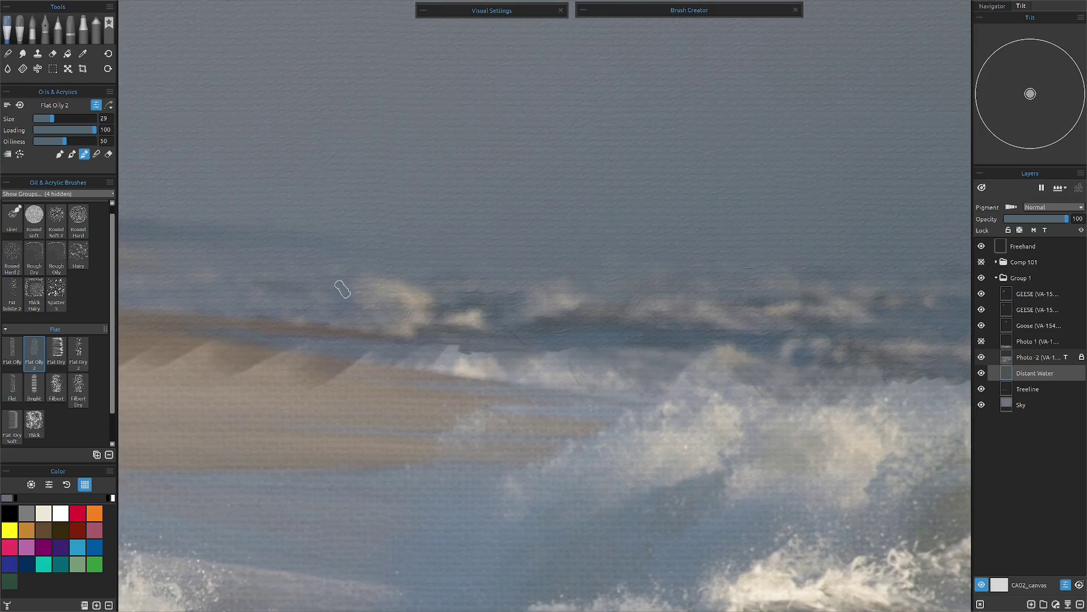
left_click_drag(343, 289, 494, 294)
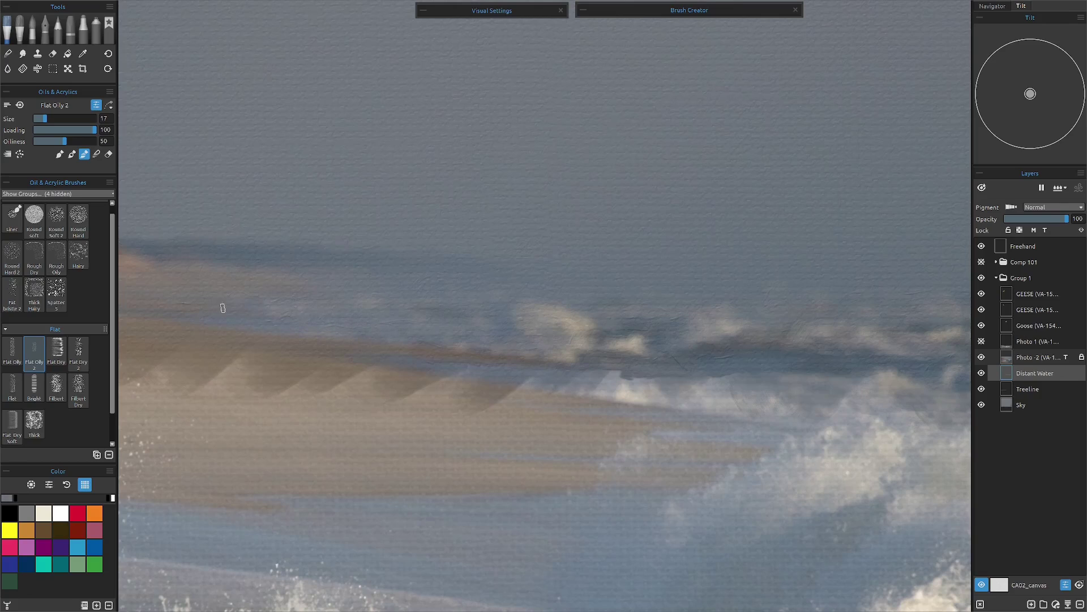
Paint the far shore's sand from the beach tip back along the treeline's base to the canvas edge, sampling colors from the photo.
left_click_drag(222, 308, 493, 333)
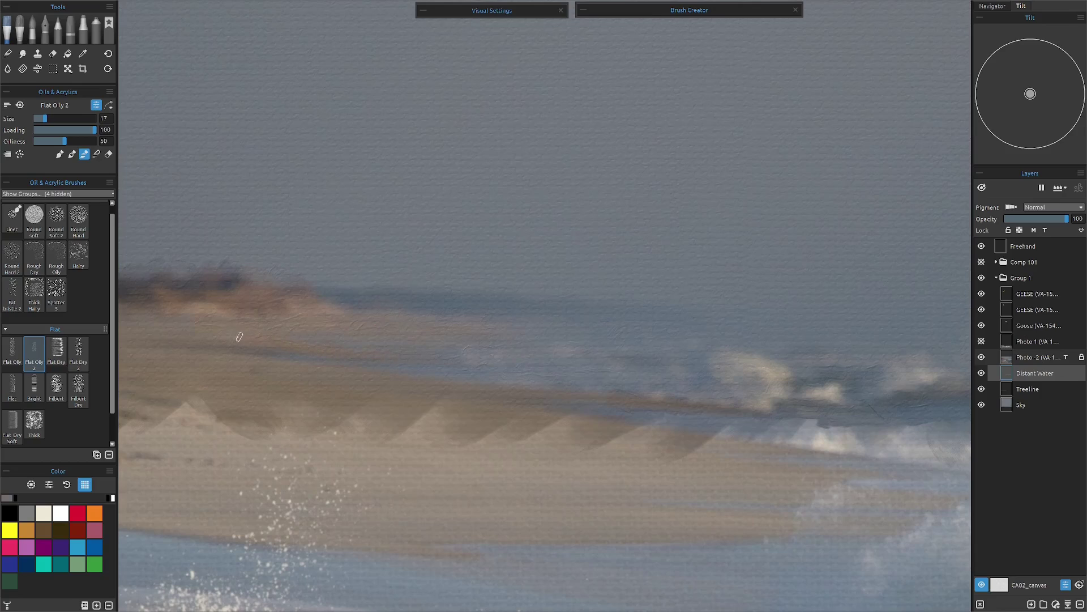
left_click_drag(231, 338, 194, 333)
left_click_drag(409, 483, 588, 475)
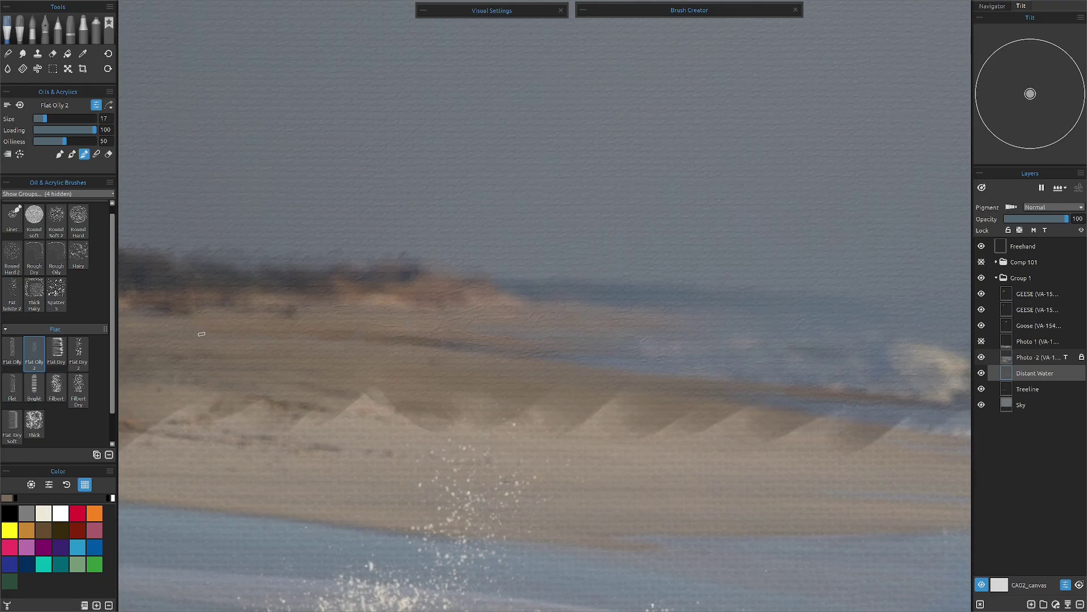
left_click_drag(303, 385, 439, 400)
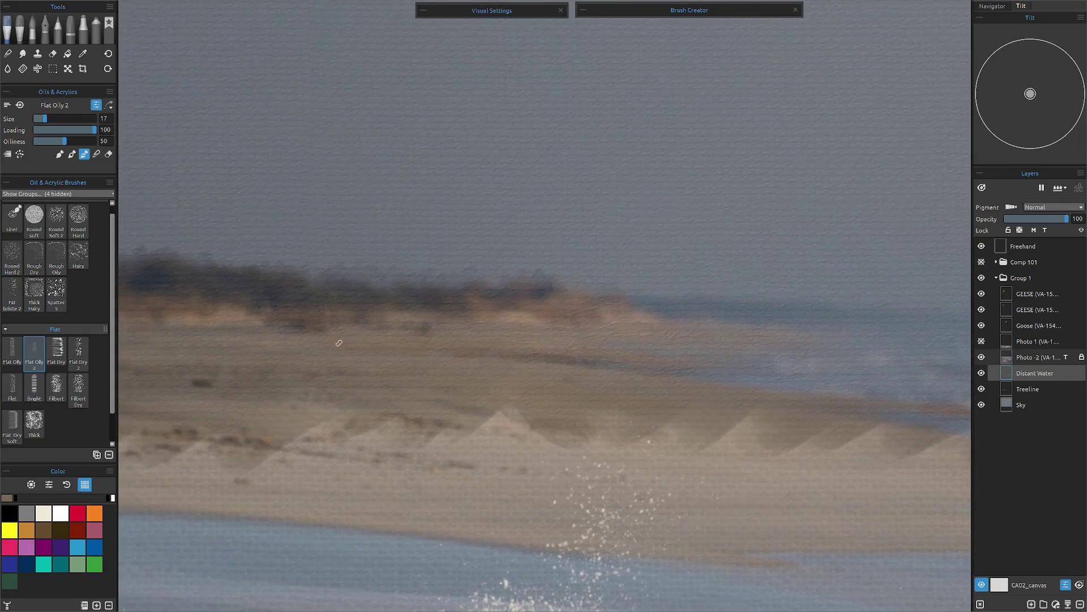
left_click(288, 328, "alt")
left_click_drag(288, 327, 310, 328)
scroll(229, 341, "up", 1)
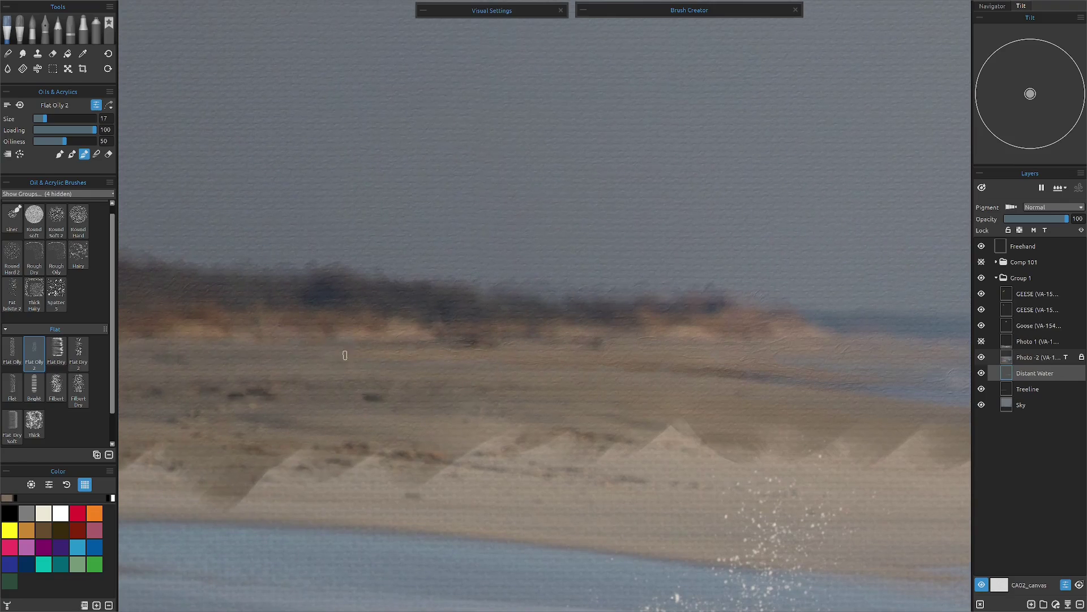
left_click_drag(224, 340, 321, 360)
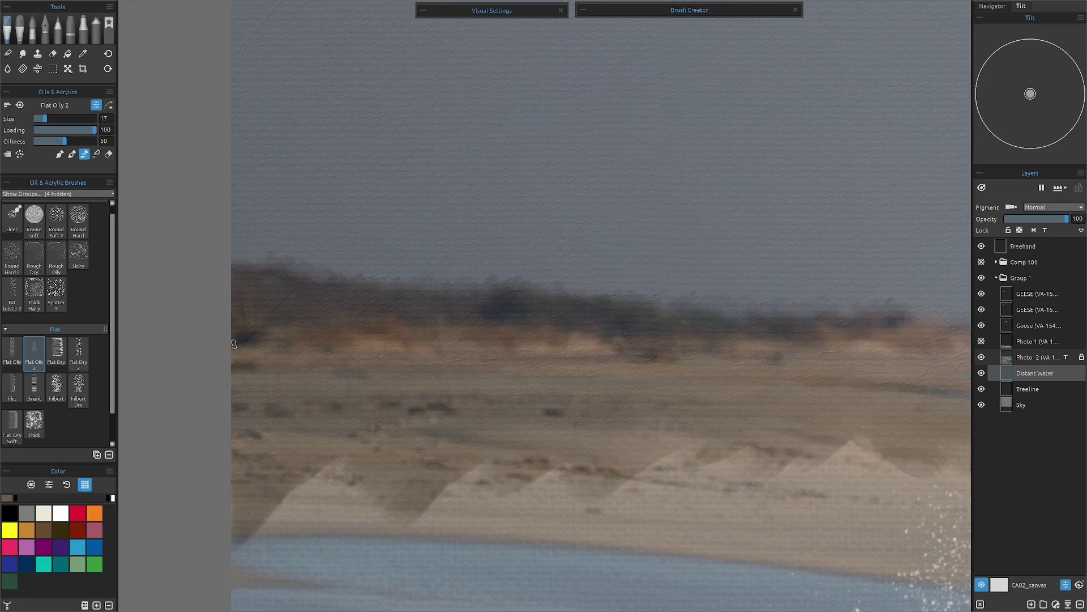
Examine the whole painting with the Photo -2 and Photo 1 layers alternately hidden and shown to compare strokes and photo placement.
key("ctrl+0")
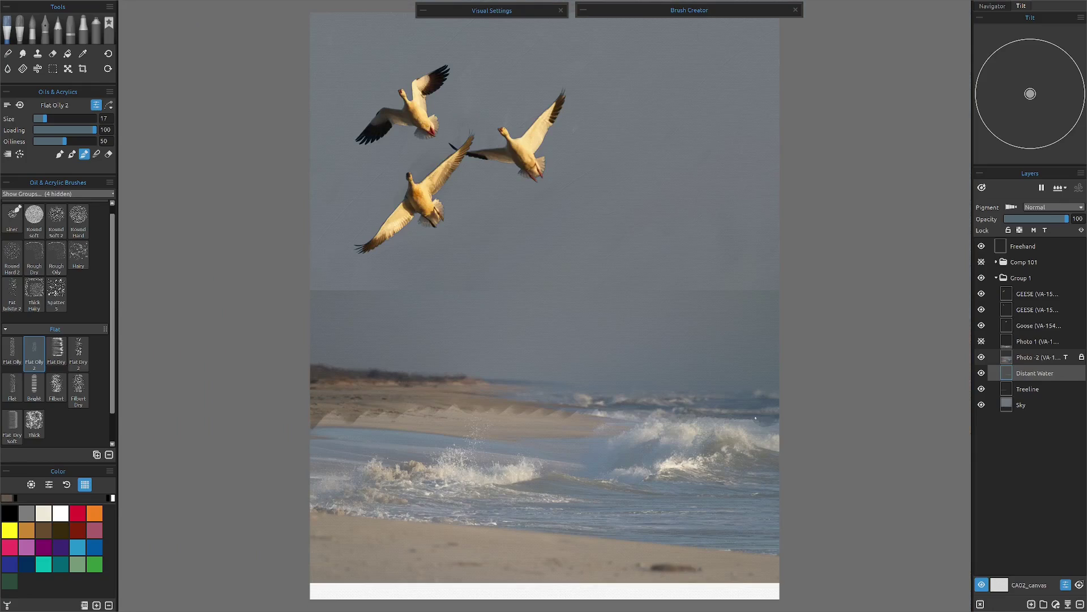
left_click(983, 358)
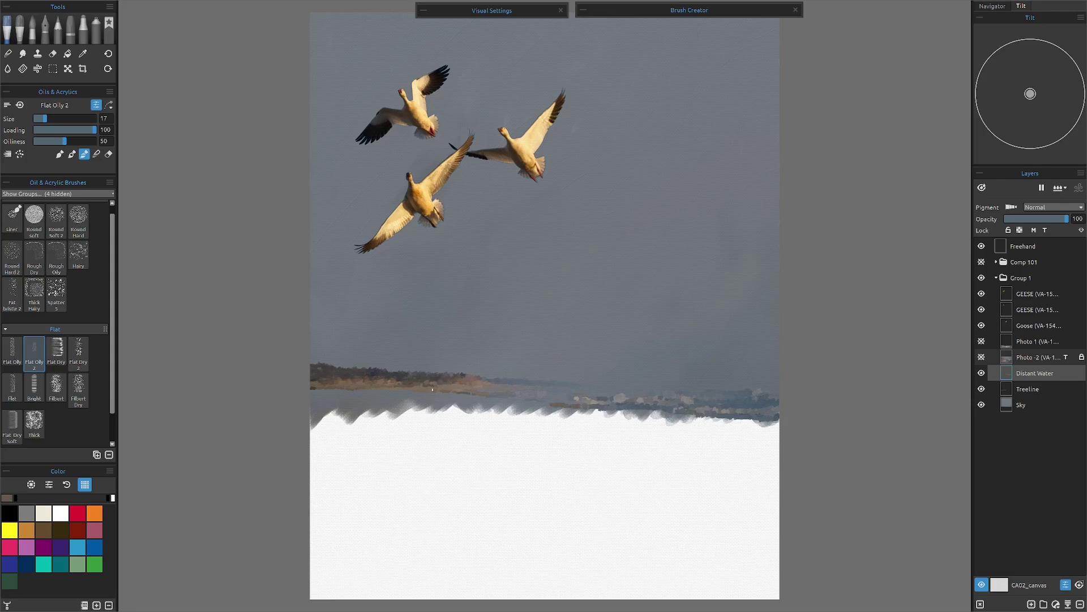
scroll(632, 464, "up", 4)
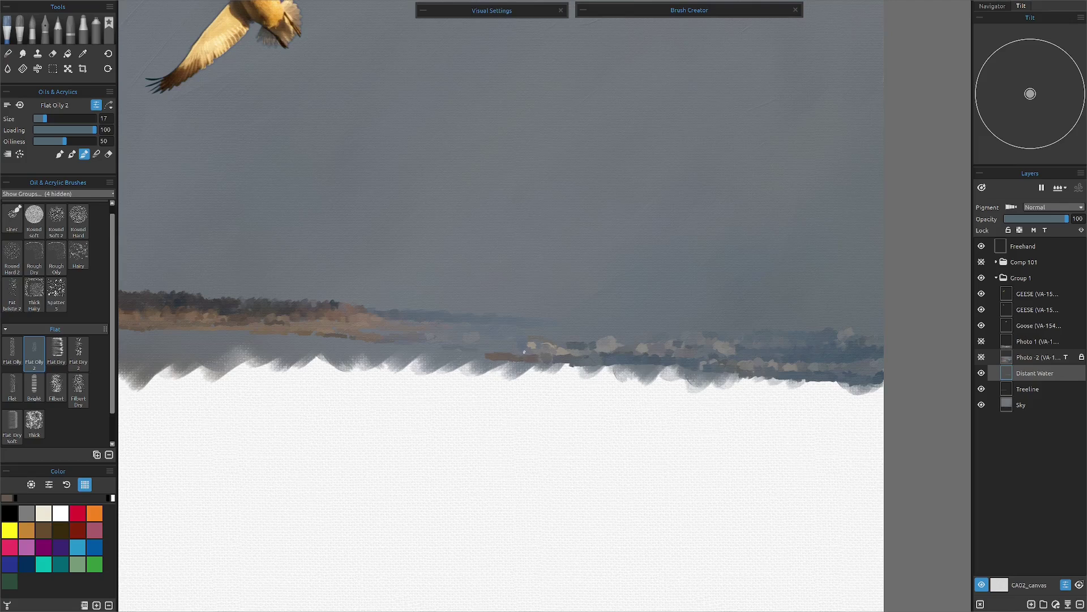
key("ctrl+0")
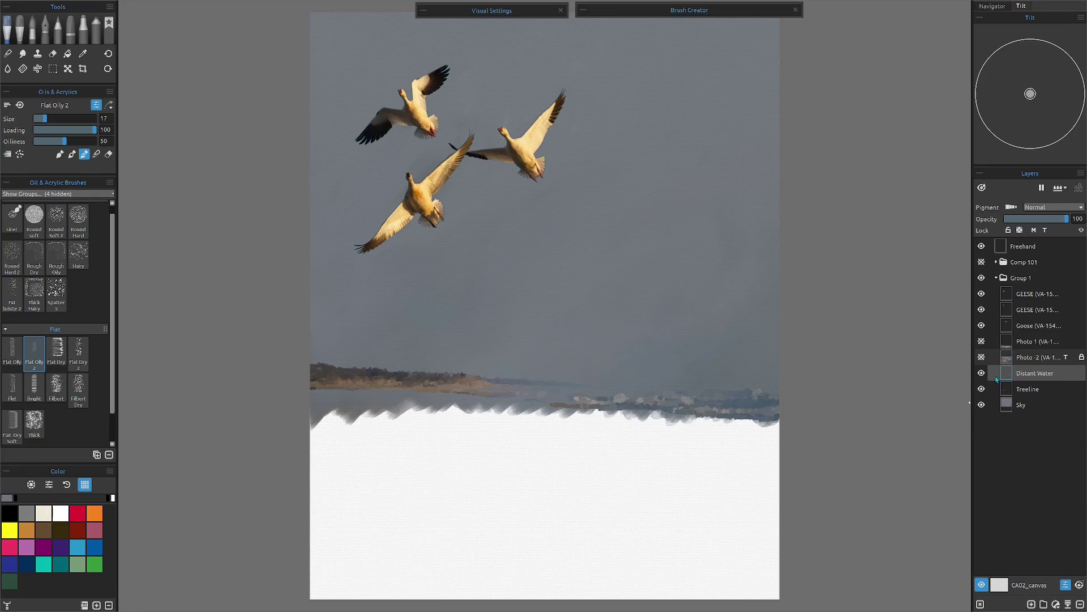
left_click(982, 359)
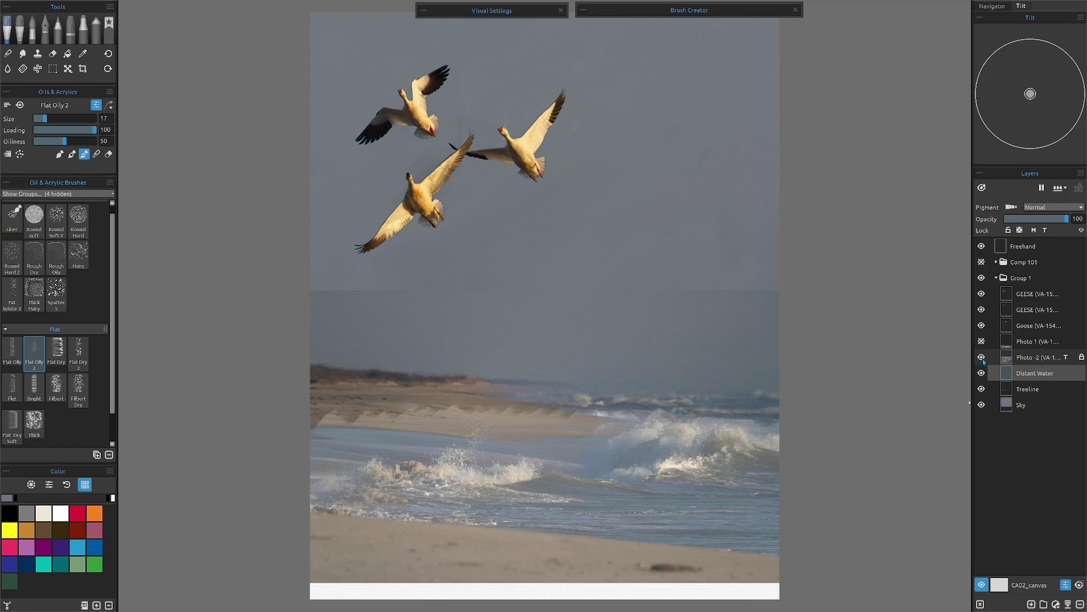
left_click(982, 357)
left_click(982, 341)
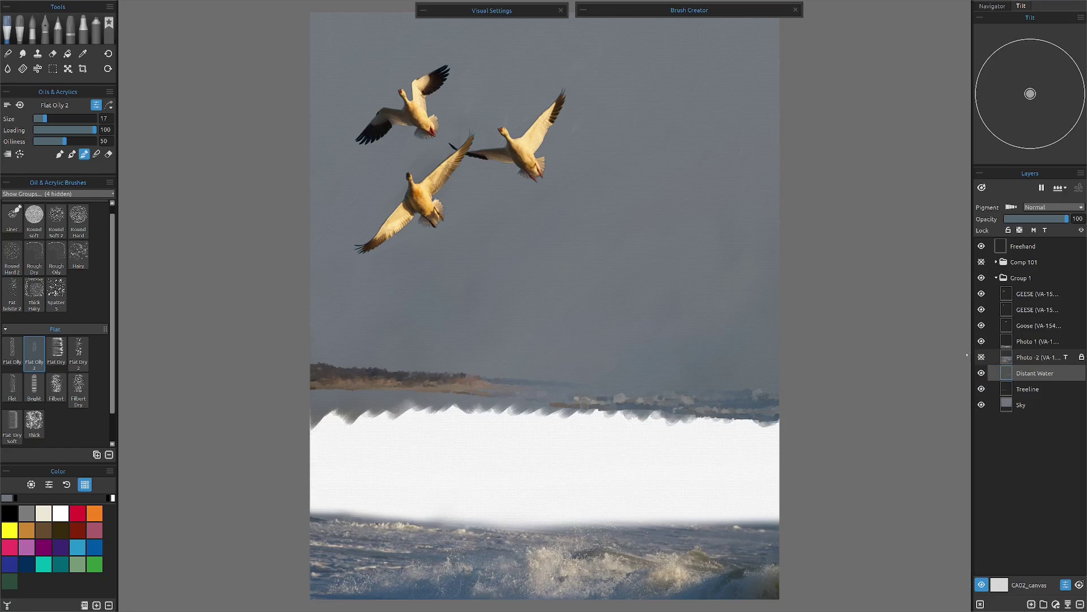
left_click(981, 341)
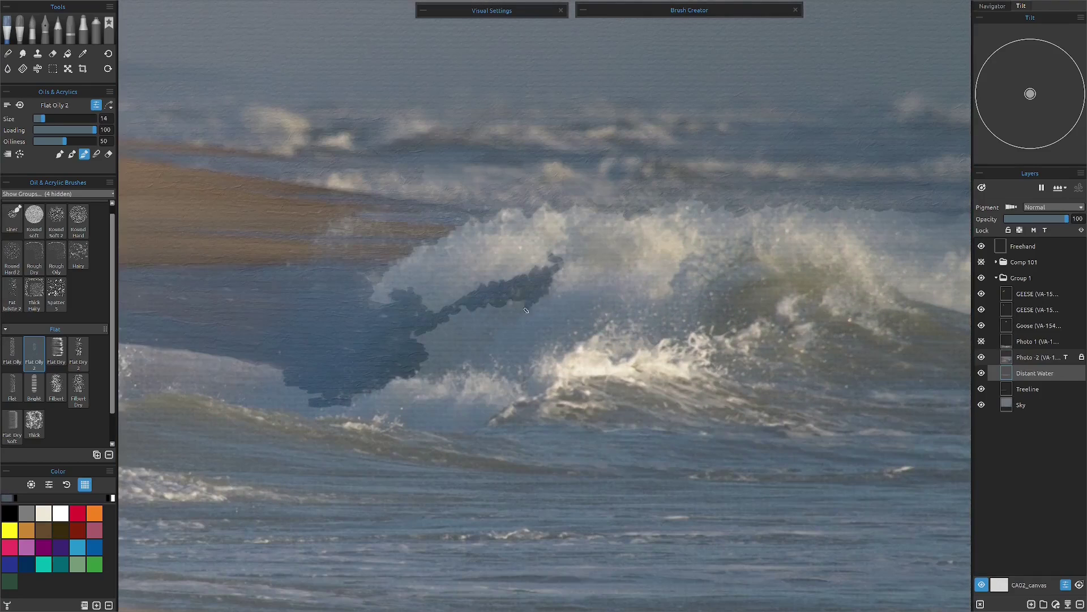
Paint the breaking waves, sandy beach and near surf on the Distant Water layer with colors sampled from Photo -2.
mouse_move(526, 311)
left_mouse_down()
mouse_move(431, 340)
mouse_move(691, 226)
mouse_move(883, 238)
mouse_move(812, 308)
mouse_move(611, 334)
mouse_move(793, 368)
mouse_move(884, 414)
mouse_move(478, 434)
mouse_move(594, 243)
left_mouse_up()
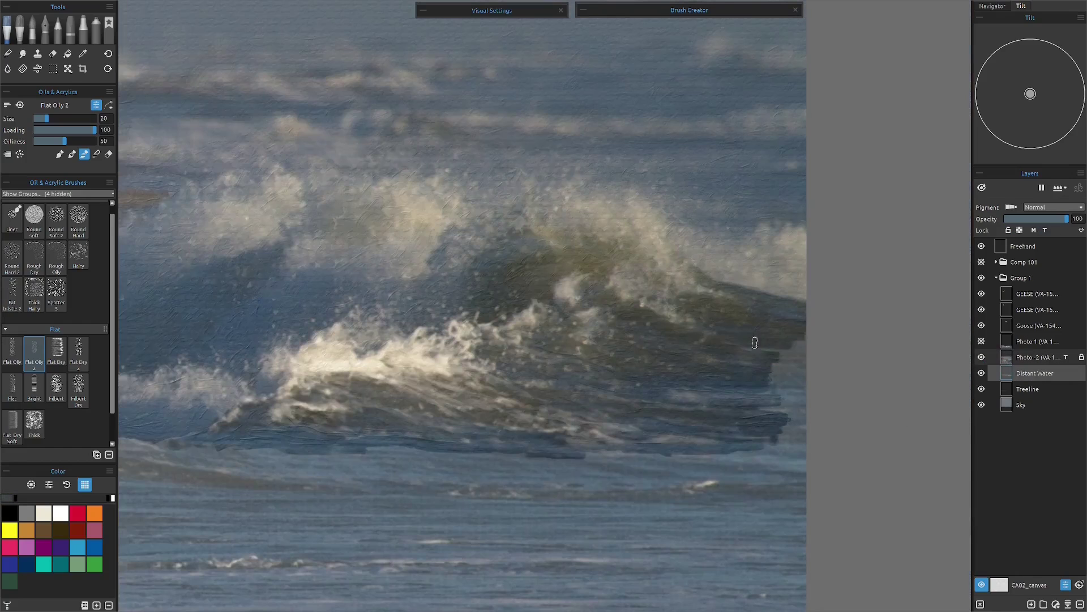
mouse_move(737, 339)
left_mouse_down()
mouse_move(674, 479)
mouse_move(355, 465)
left_mouse_up()
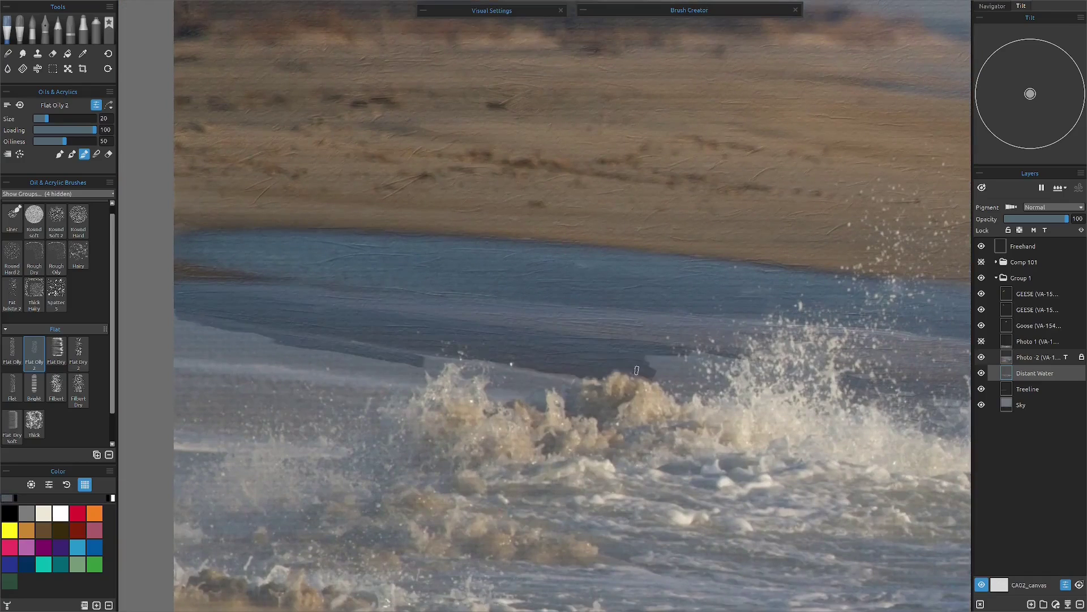
mouse_move(397, 368)
left_mouse_down()
mouse_move(736, 368)
mouse_move(804, 431)
mouse_move(816, 466)
left_mouse_up()
left_click_drag(487, 453, 227, 498)
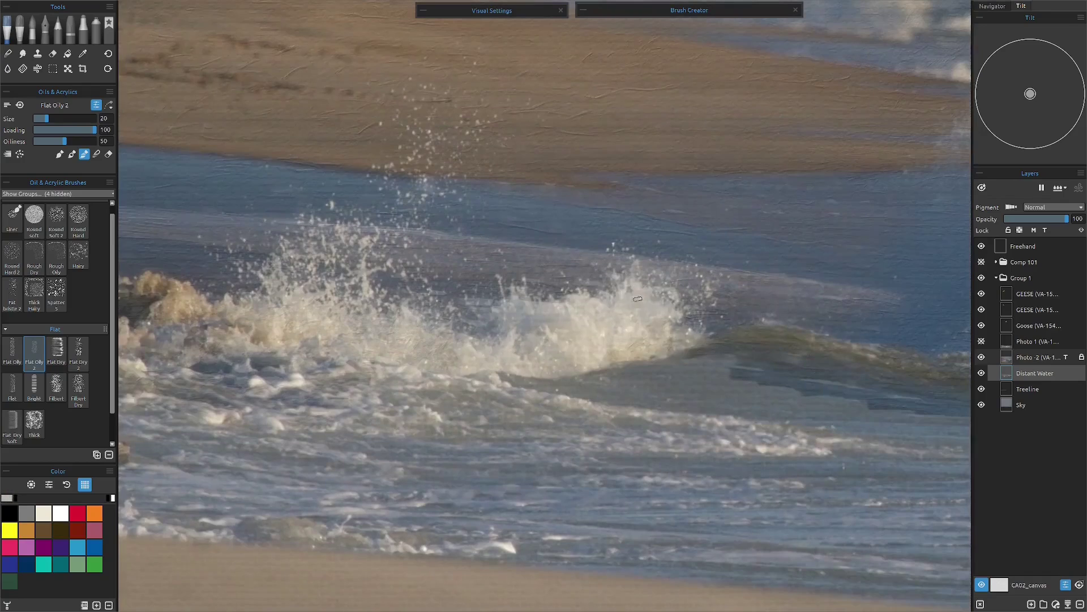
left_click_drag(459, 295, 759, 397)
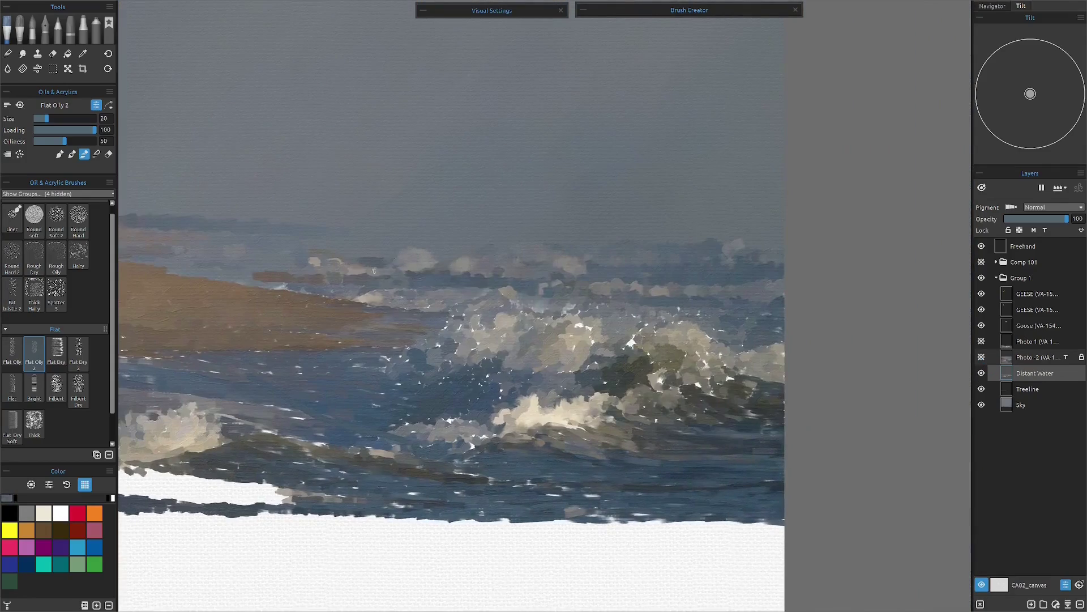
mouse_move(351, 272)
left_mouse_down()
mouse_move(560, 317)
mouse_move(657, 363)
mouse_move(620, 381)
left_mouse_up()
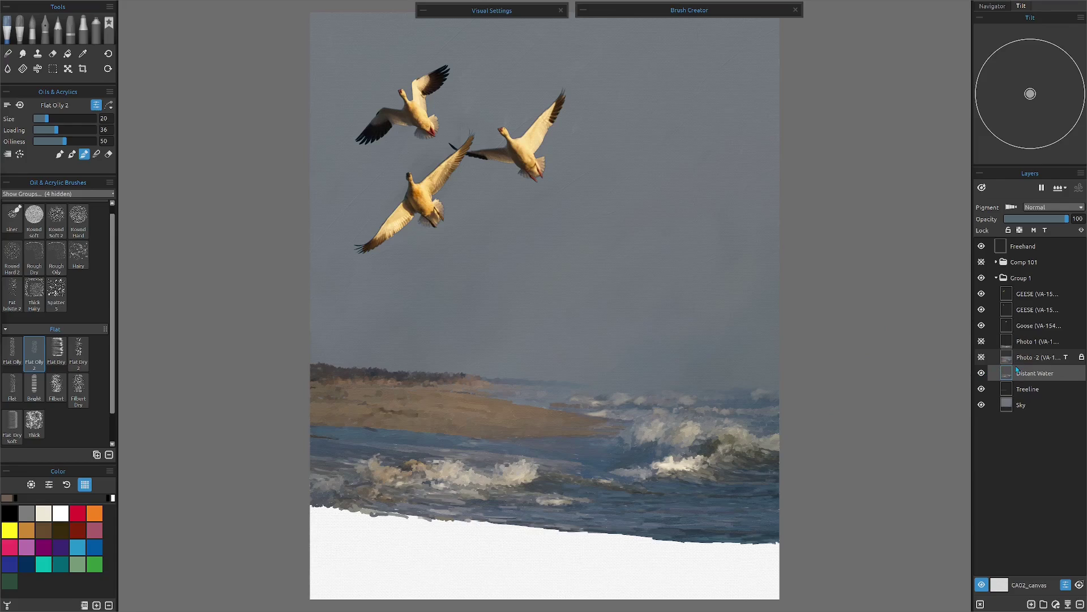
Add a new layer above Distant Water and name it Foreground Water.
key("ctrl+shift+n")
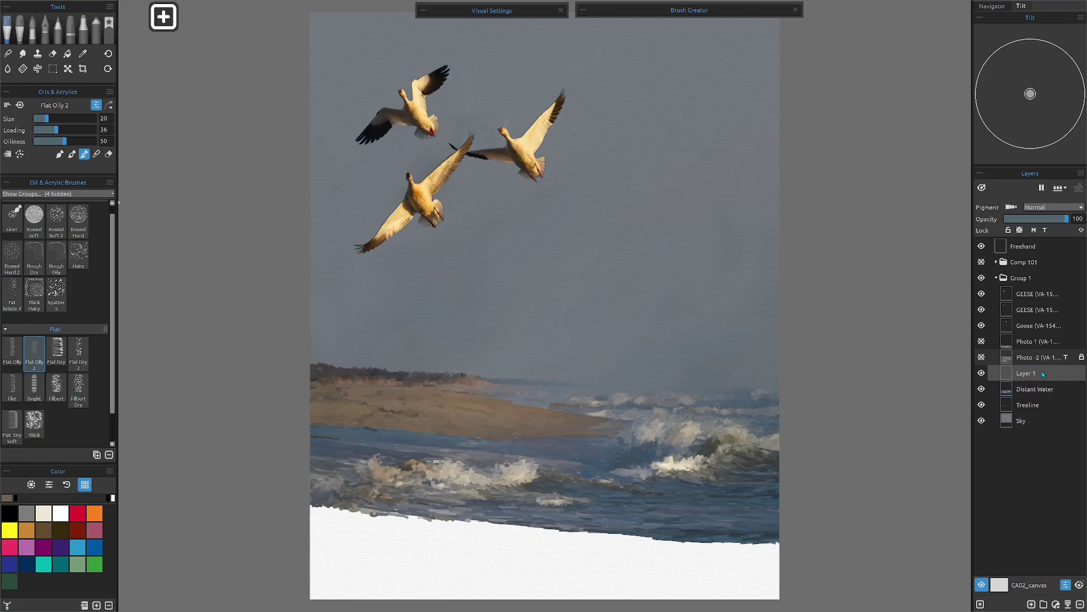
double_click(1042, 372)
type("Foregr")
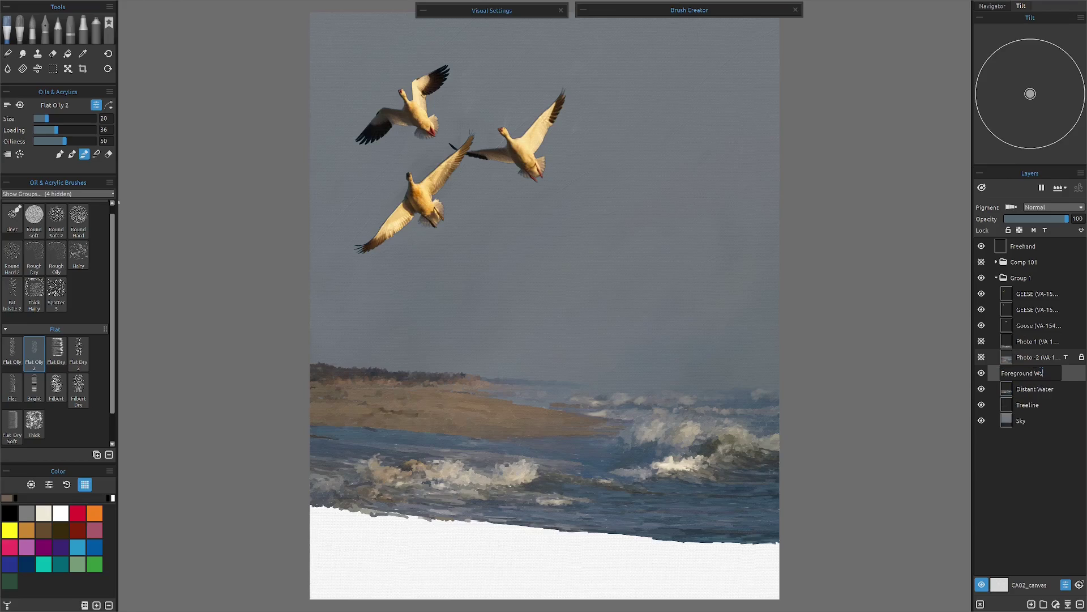
type("ound Wa")
key("Return")
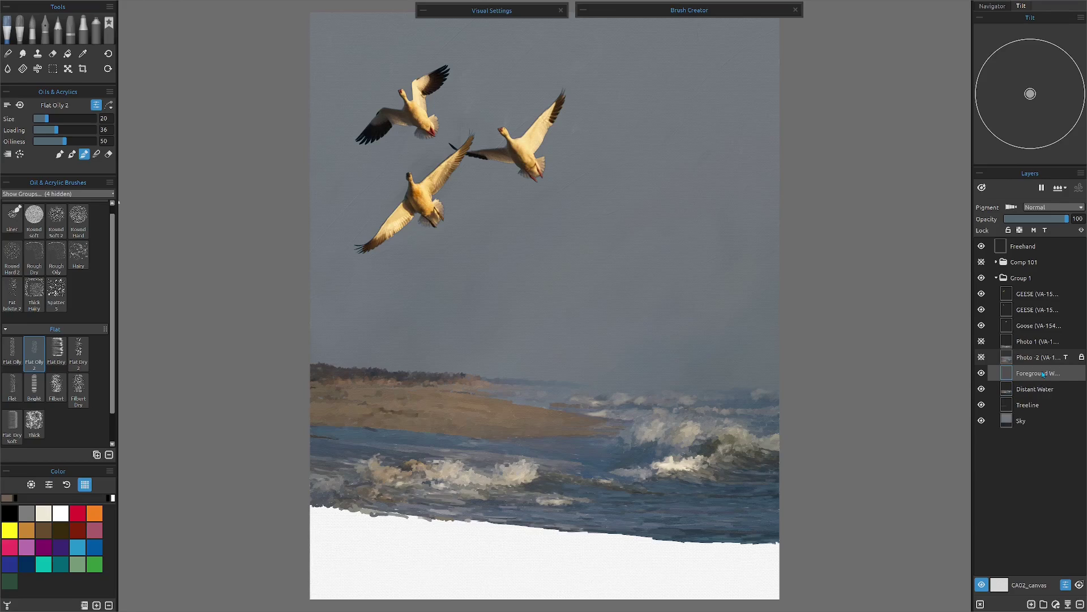
Select the Photo 1 layer and make it visible over the unpainted foreground.
left_click(1034, 342)
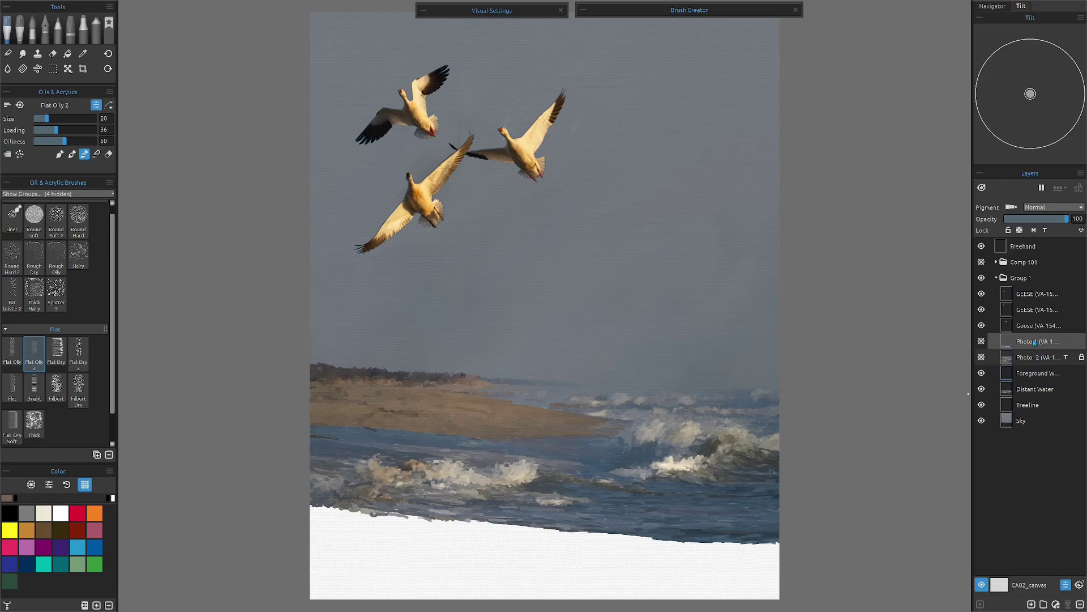
left_click(982, 340)
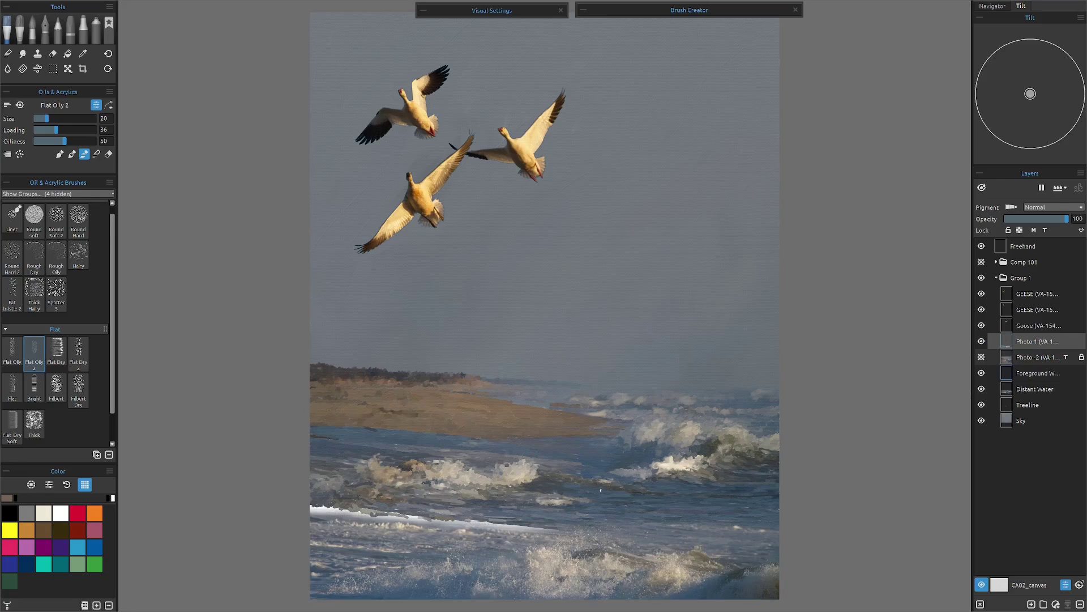
mouse_move(572, 493)
left_mouse_down()
mouse_move(572, 406)
mouse_move(558, 371)
left_mouse_up()
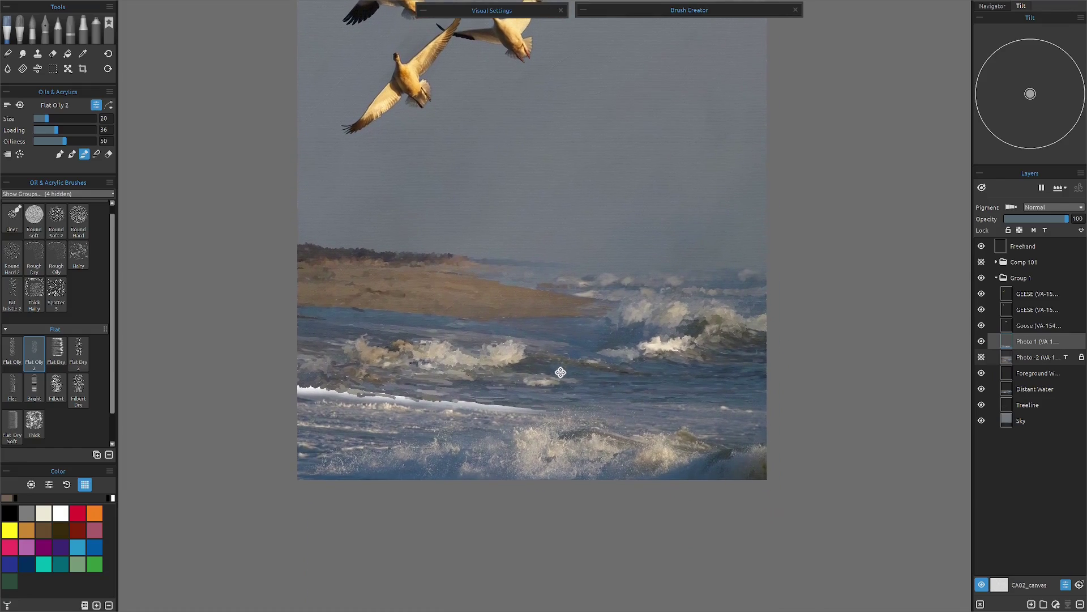
Enlarge Photo 1 to about 20.24 by 10.93 in and reposition it so its surf covers the unpainted foreground.
left_click(68, 69)
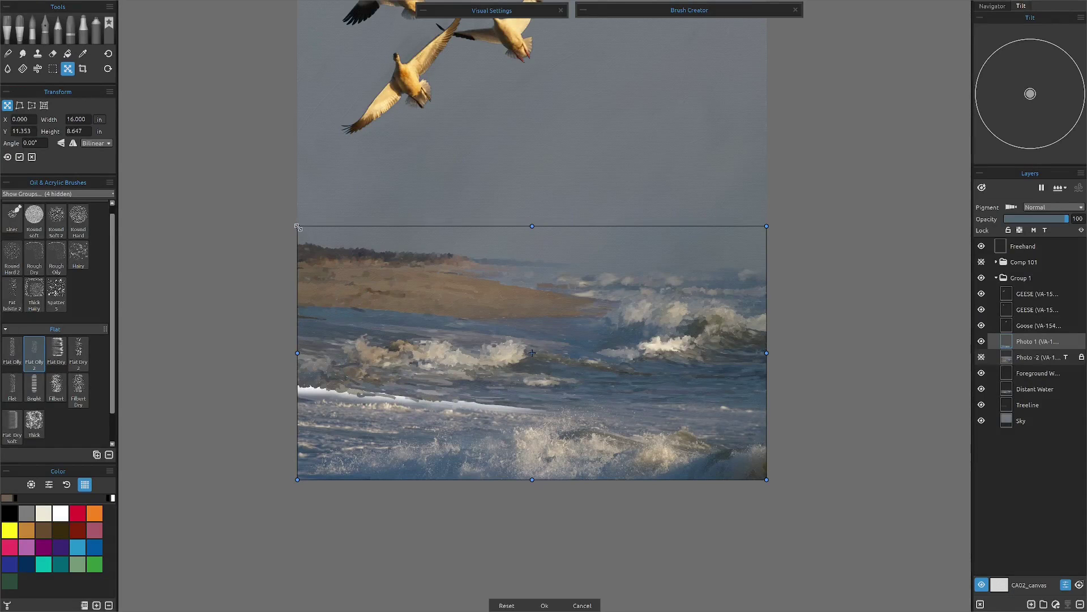
left_click_drag(298, 227, 271, 188)
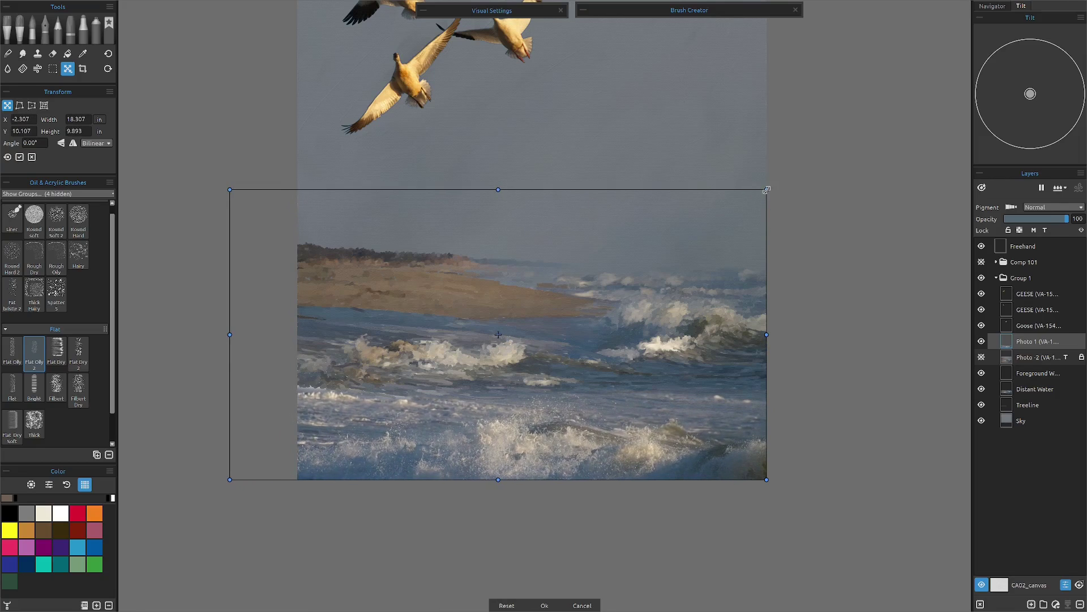
left_click_drag(766, 189, 796, 174)
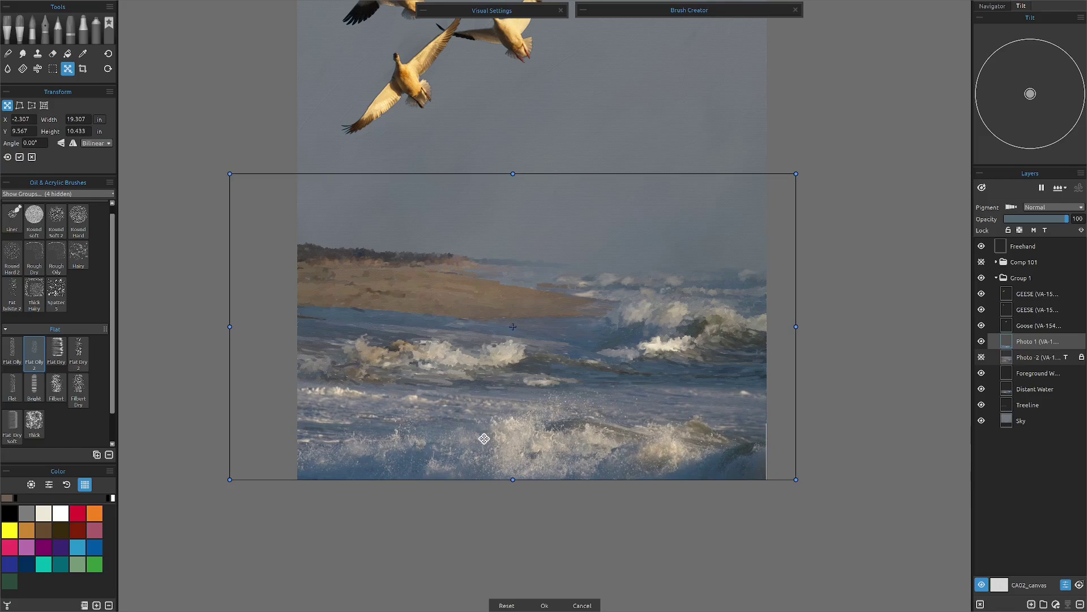
left_click_drag(484, 438, 477, 438)
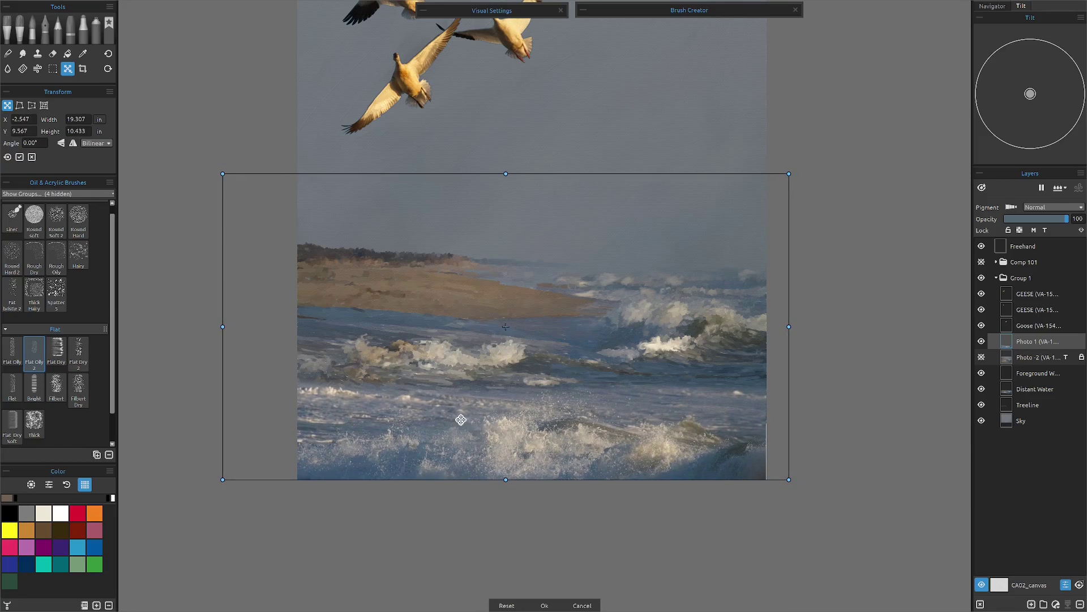
left_click_drag(222, 173, 215, 165)
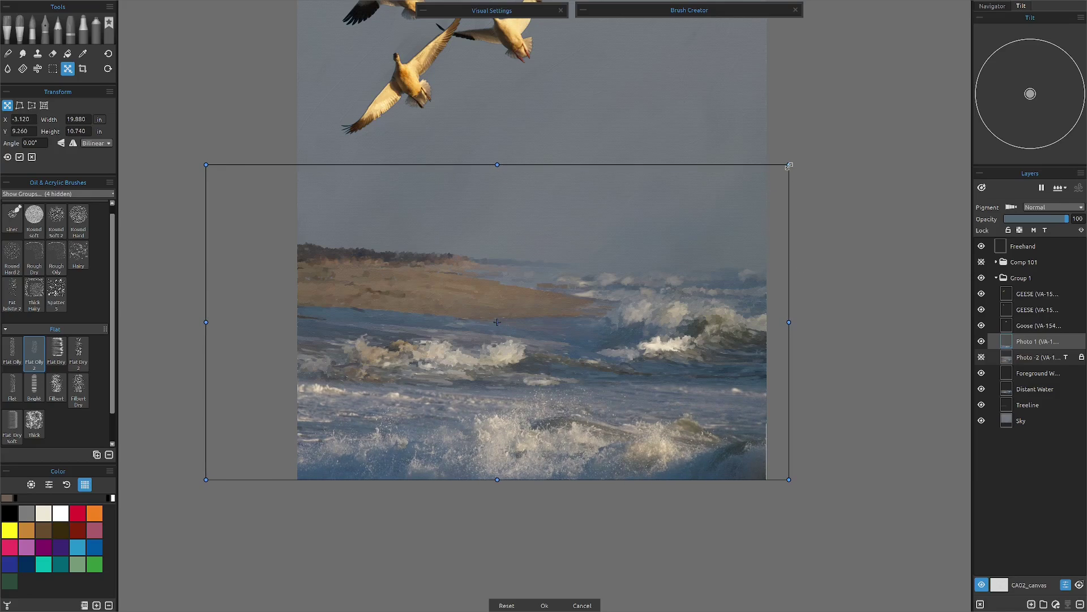
left_click_drag(789, 166, 791, 159)
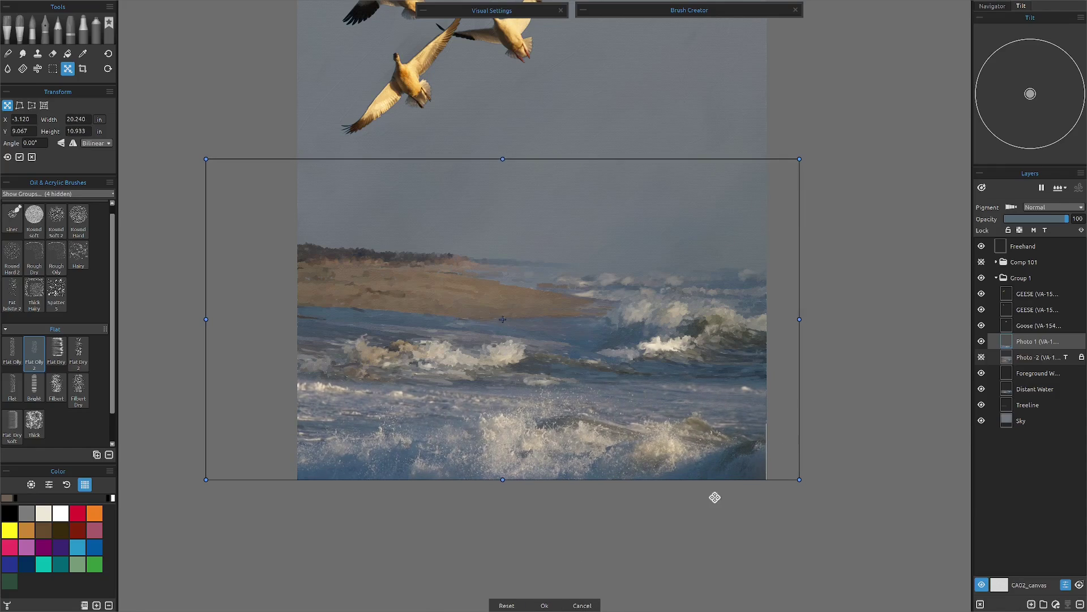
Apply the transform to the Photo 1 layer and set it as the tracing layer.
left_click(545, 604)
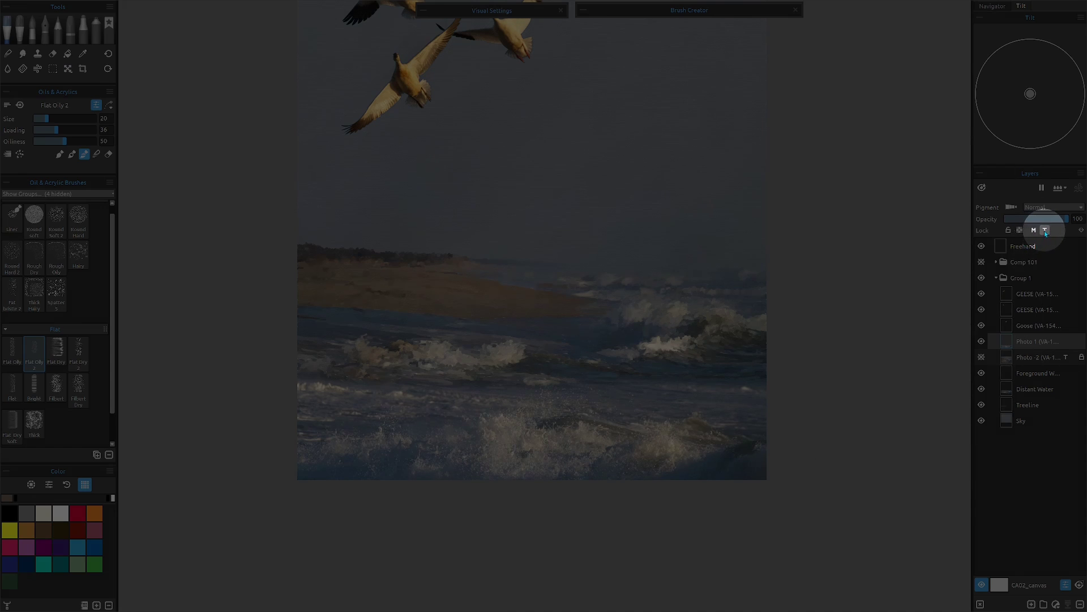
left_click(1045, 231)
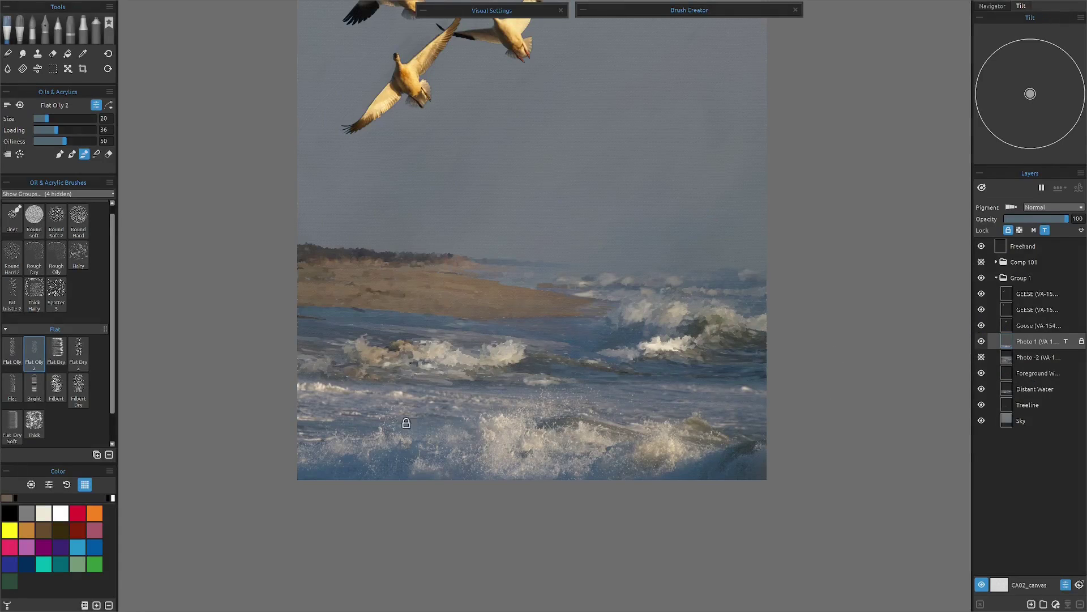
On the foreground water layer, raise the Flat Oily 2 loading to 100 and block in the near surf with colours sampled from the photo.
left_click(1030, 375)
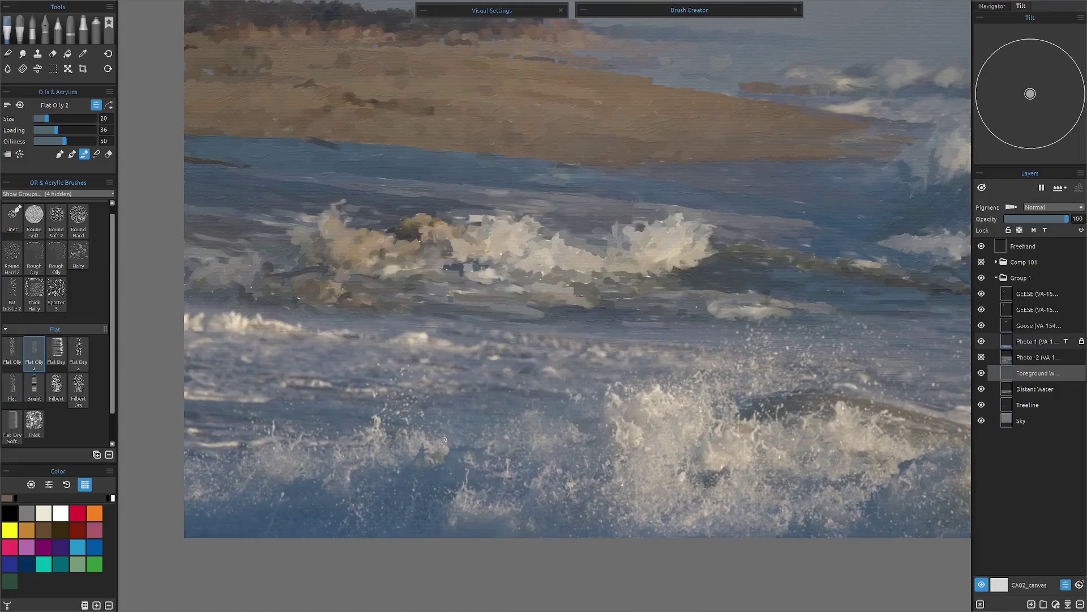
left_click(207, 301, "alt")
left_click_drag(374, 354, 675, 385)
left_click_drag(357, 368, 538, 382)
left_click_drag(436, 399, 529, 426)
mouse_move(498, 407)
left_mouse_down()
mouse_move(642, 390)
mouse_move(339, 416)
left_mouse_up()
left_click_drag(419, 340, 339, 368)
left_click_drag(399, 436, 338, 459)
left_click_drag(419, 467, 339, 510)
left_click_drag(501, 458, 411, 510)
mouse_move(603, 439)
left_mouse_down()
mouse_move(543, 507)
mouse_move(509, 518)
left_mouse_up()
left_click_drag(682, 435, 586, 516)
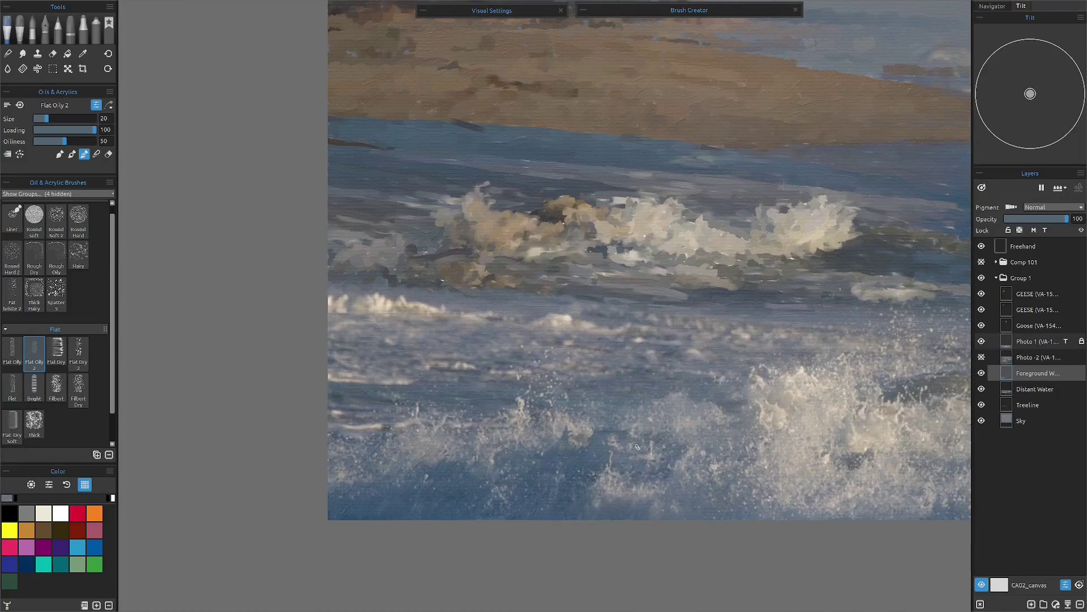
Extend the sampled-colour strokes across the spray and blue water near the canvas's lower edge.
left_click_drag(748, 476, 612, 516)
left_click_drag(758, 398, 675, 473)
left_click_drag(759, 441, 453, 414)
left_click_drag(651, 425, 564, 490)
left_click_drag(577, 365, 604, 348)
left_click(465, 399, "alt")
left_click_drag(505, 413, 514, 431)
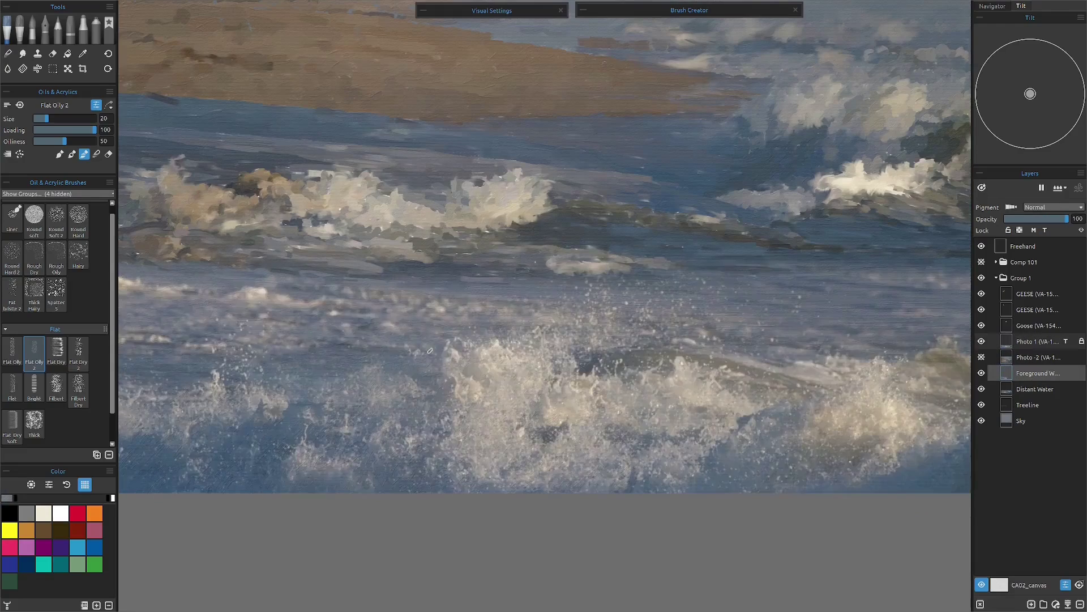
Block in the large central splash and the dark wave behind it with colours sampled from the tracing photo.
left_click_drag(736, 391, 452, 370)
left_click_drag(626, 345, 820, 391)
left_click_drag(776, 379, 681, 430)
left_click_drag(820, 388, 701, 469)
left_click_drag(674, 419, 613, 447)
left_click_drag(756, 435, 574, 469)
left_click(528, 351, "alt")
left_click_drag(505, 343, 450, 402)
left_click_drag(577, 409, 379, 469)
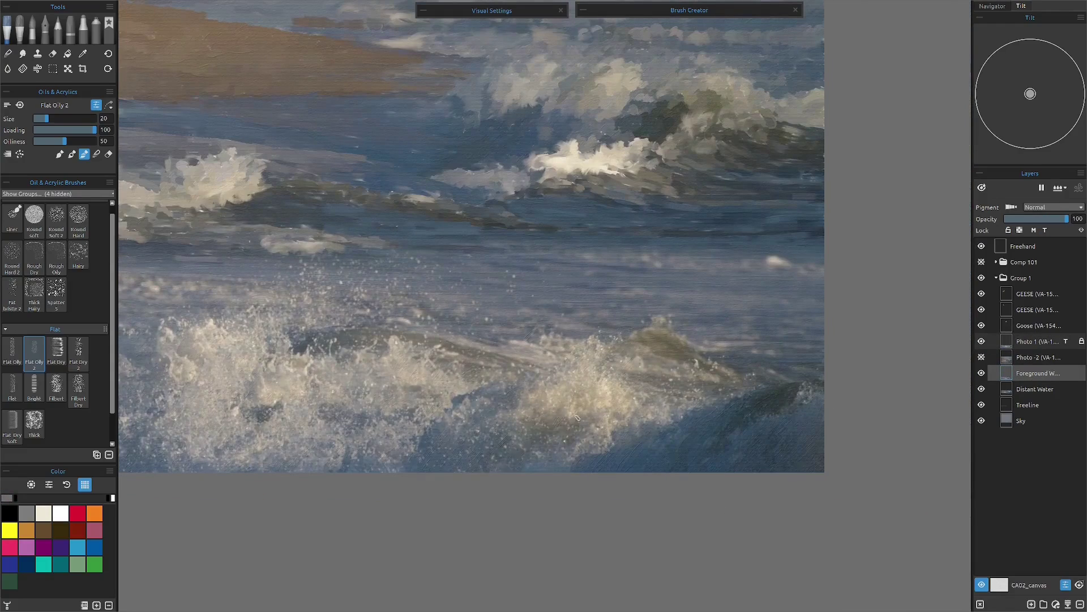
Block in the breaking wave near the canvas's right edge, toggling the tracing photo's visibility to check coverage.
left_click_drag(510, 363, 600, 372)
left_click(982, 342)
left_click_drag(627, 433, 555, 490)
left_click(981, 341)
left_click_drag(679, 397, 599, 374)
left_click_drag(430, 340, 655, 354)
left_click(981, 341)
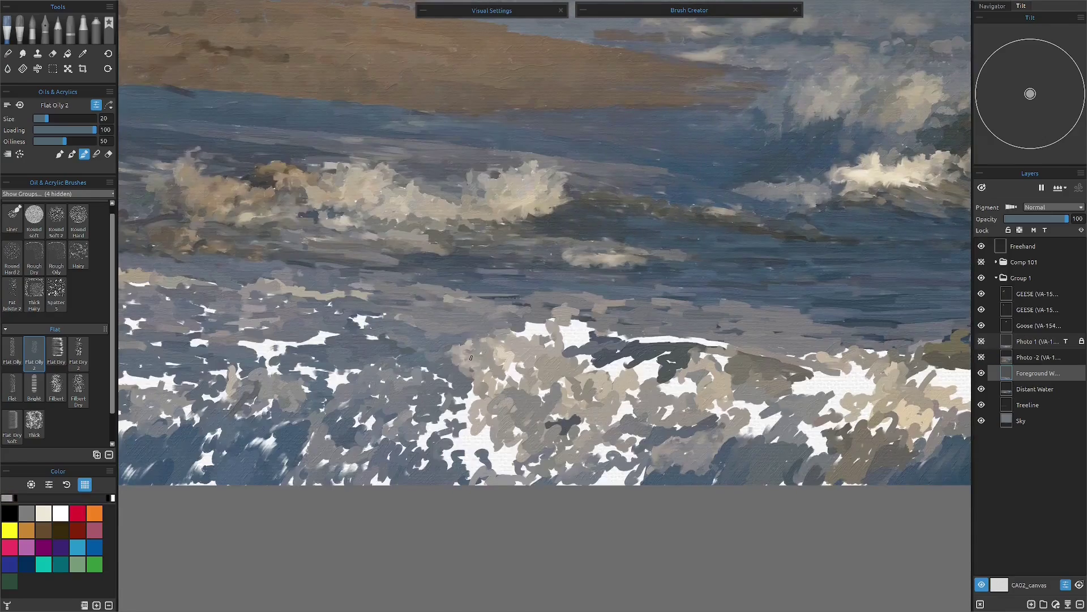
Cover bare white canvas in the upper foreground surf, and show the tracing photo again.
left_click_drag(397, 340, 550, 356)
left_click_drag(374, 297, 306, 311)
left_click(981, 342)
left_click_drag(708, 198, 385, 464)
On the Distant Water layer, lower the brush loading to 13 and start softening the strokes of the far breaking waves.
left_click(1035, 389)
left_click_drag(95, 130, 51, 131)
left_click_drag(578, 371, 482, 376)
left_click_drag(688, 377, 663, 398)
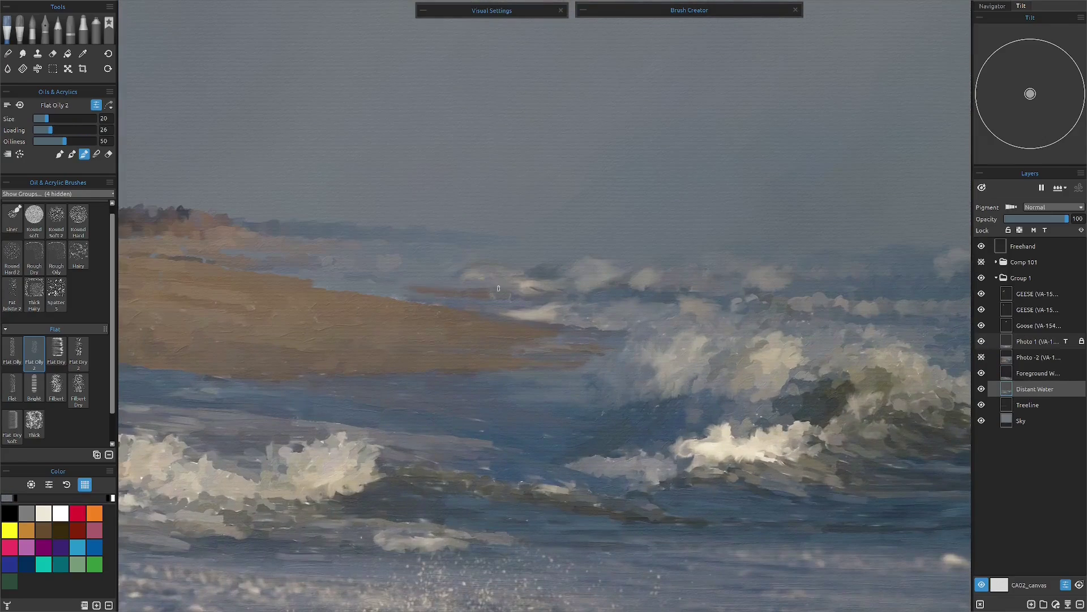
left_click_drag(51, 131, 42, 131)
left_click_drag(682, 390, 643, 407)
Set the brush size to 32 and blend the foam and shadows of the large distant wave beyond the sandbar.
left_click_drag(47, 119, 54, 118)
left_click_drag(793, 340, 568, 340)
left_click_drag(745, 356, 723, 375)
left_click_drag(778, 424, 727, 408)
left_click_drag(442, 394, 422, 424)
left_click_drag(515, 419, 481, 439)
left_click_drag(668, 456, 626, 469)
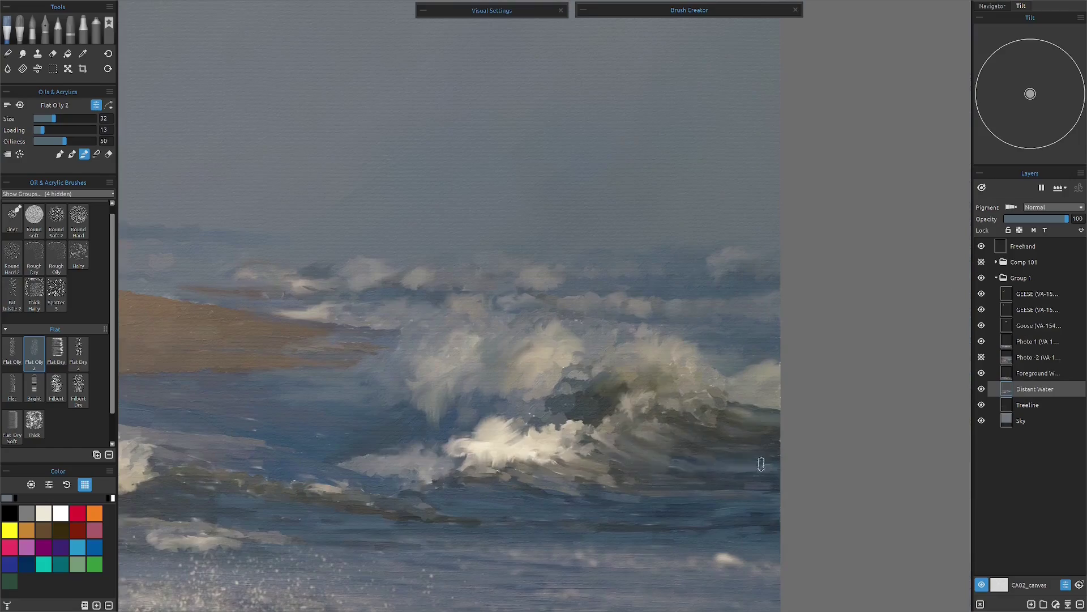
Blend the mid-distance water and the foamy crest below the beach, toggling the tracing photo's visibility to check the paint.
mouse_move(316, 504)
left_mouse_down()
mouse_move(468, 403)
mouse_move(926, 467)
left_mouse_up()
left_click_drag(326, 392, 339, 368)
left_click_drag(388, 414, 359, 396)
left_click_drag(611, 434, 580, 408)
left_click_drag(754, 410, 662, 393)
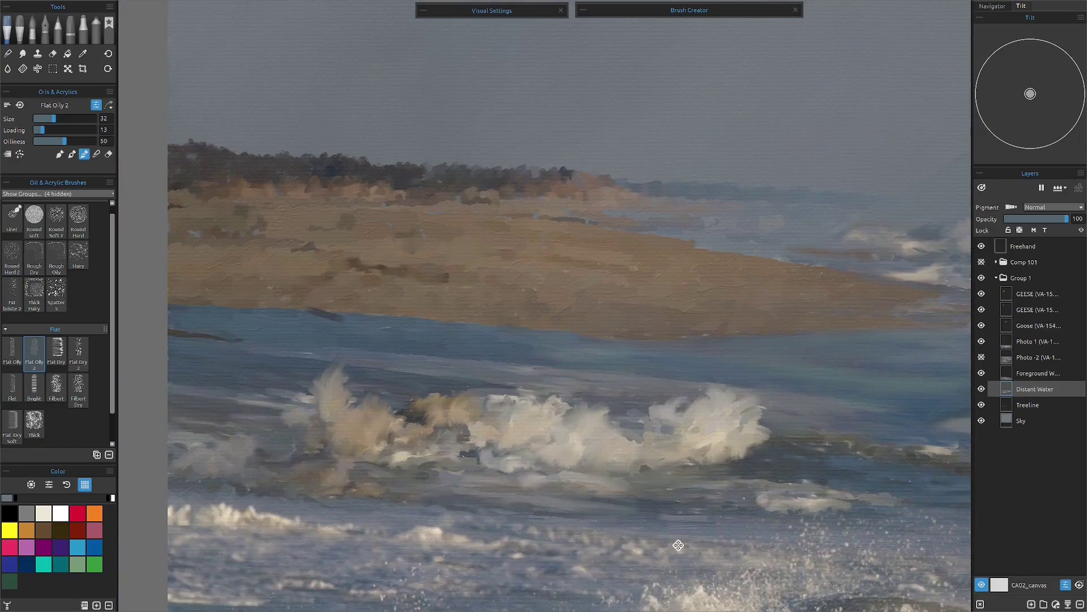
left_click_drag(906, 482, 394, 291)
left_click(981, 341)
left_click_drag(481, 453, 620, 313)
left_click(981, 341)
Return to the foreground water layer, set loading to 100 and size to 22, and add surf strokes while comparing with the photo.
left_click(1037, 374)
left_click_drag(43, 130, 95, 130)
left_click_drag(499, 312, 470, 332)
left_click(982, 341)
left_click_drag(539, 414, 501, 422)
left_click(981, 341)
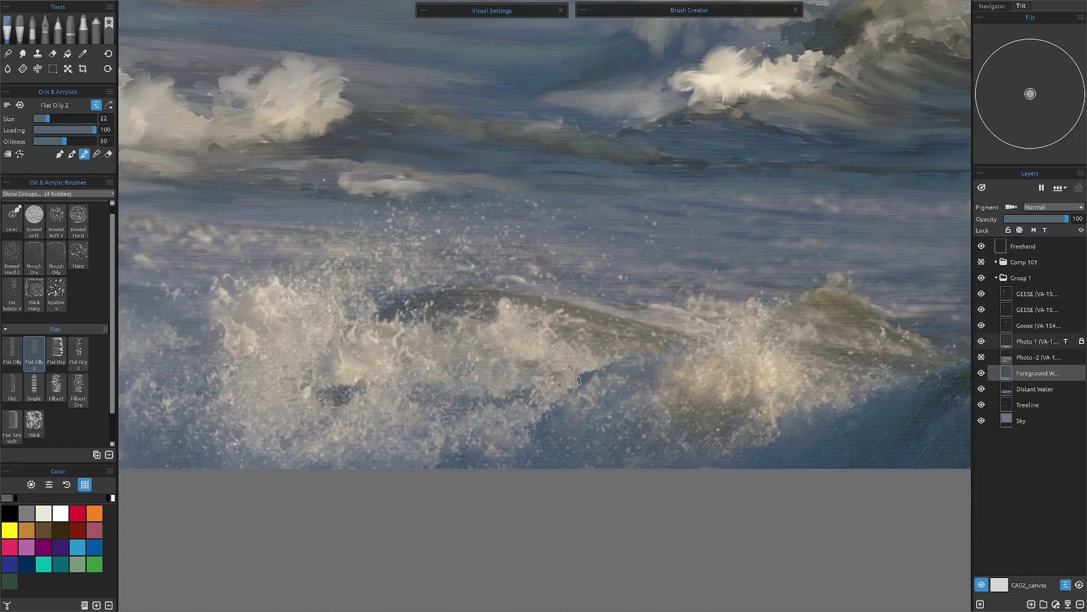
Hide the tracing photo and fill the gaps in the central splash and right-hand foreground wave.
left_click(981, 341)
left_click_drag(654, 402, 438, 417)
left_click_drag(810, 371, 773, 399)
left_click_drag(648, 413, 583, 431)
left_click_drag(547, 371, 456, 439)
left_click_drag(475, 482, 651, 508)
left_click_drag(631, 450, 583, 502)
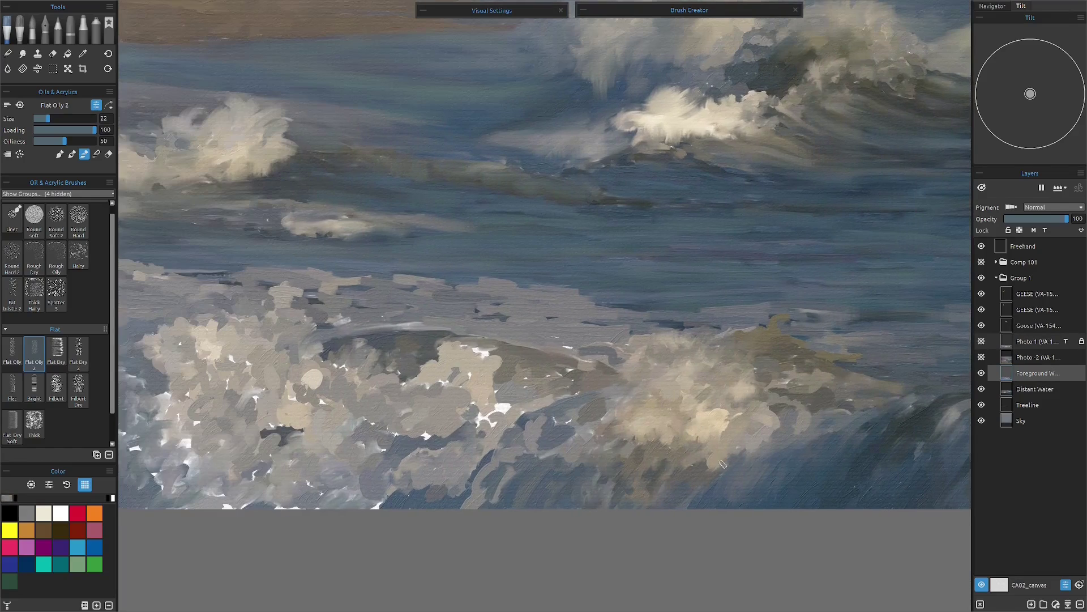
Cover the remaining bare spots in the foreground foam, fit the whole painting in view, and switch the brush to its first painting mode.
left_click_drag(586, 339, 544, 371)
mouse_move(425, 340)
left_mouse_down()
mouse_move(362, 374)
mouse_move(334, 346)
left_mouse_up()
left_click_drag(501, 409, 467, 423)
left_click_drag(292, 396, 258, 444)
mouse_move(209, 359)
left_mouse_down()
mouse_move(435, 354)
mouse_move(436, 369)
left_mouse_up()
left_click_drag(433, 390, 422, 480)
mouse_move(315, 407)
left_mouse_down()
mouse_move(259, 448)
mouse_move(607, 446)
left_mouse_up()
left_click_drag(332, 343, 214, 356)
left_click_drag(239, 404, 195, 430)
left_click_drag(280, 348, 214, 357)
key("ctrl+0")
left_click(60, 154)
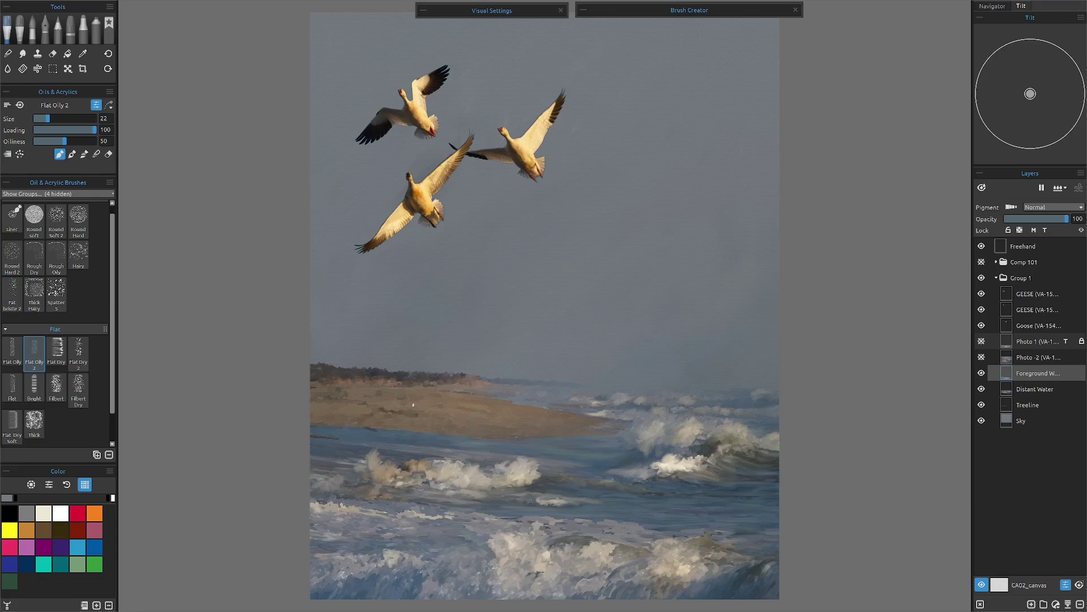
Scale down the top GEESE layer to about 11.36 by 8.34 in and reposition its goose beneath the other two.
left_click(1038, 294)
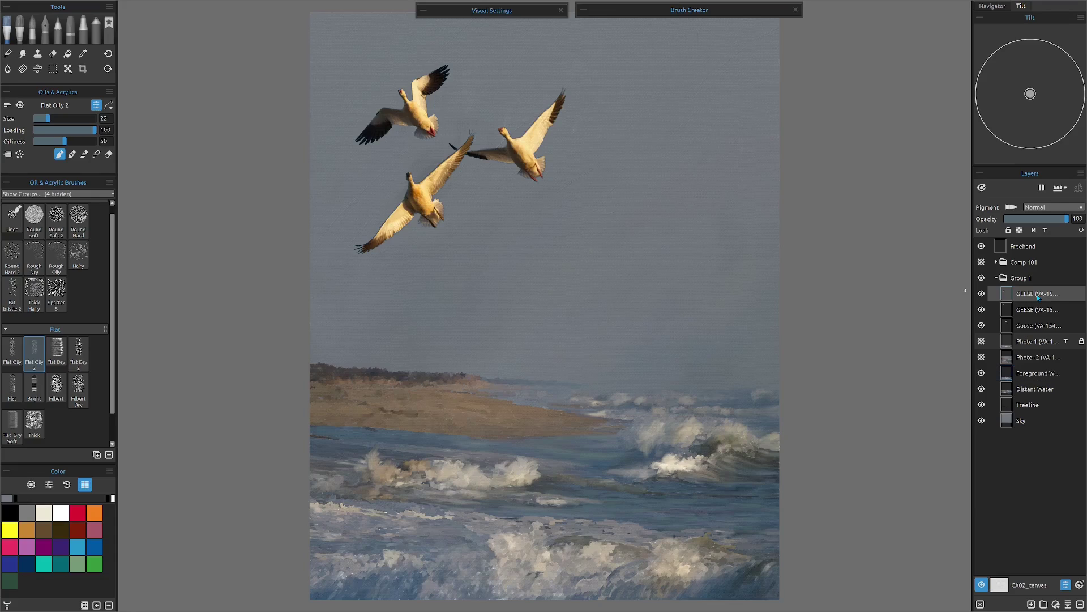
left_click(68, 68)
left_click_drag(312, 13, 432, 127)
left_click_drag(541, 247, 426, 221)
left_click_drag(324, 76, 346, 89)
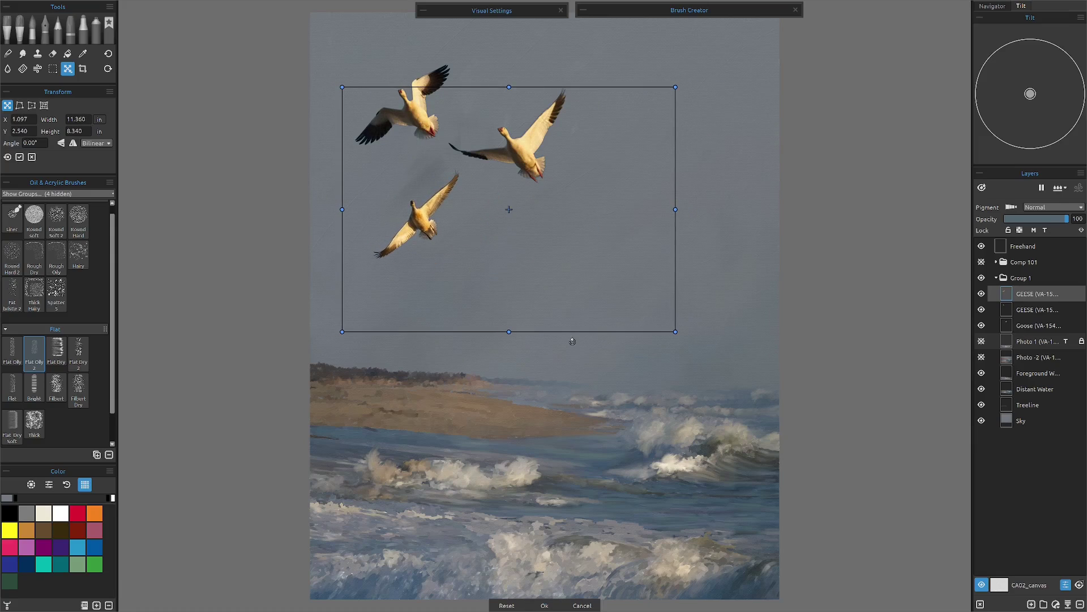
key("Return")
Shrink the second GEESE layer to about 10.7 by 8.2 in and the Goose layer to about 9.6 by 7.9 in, grouping the birds closely.
left_click(1037, 309)
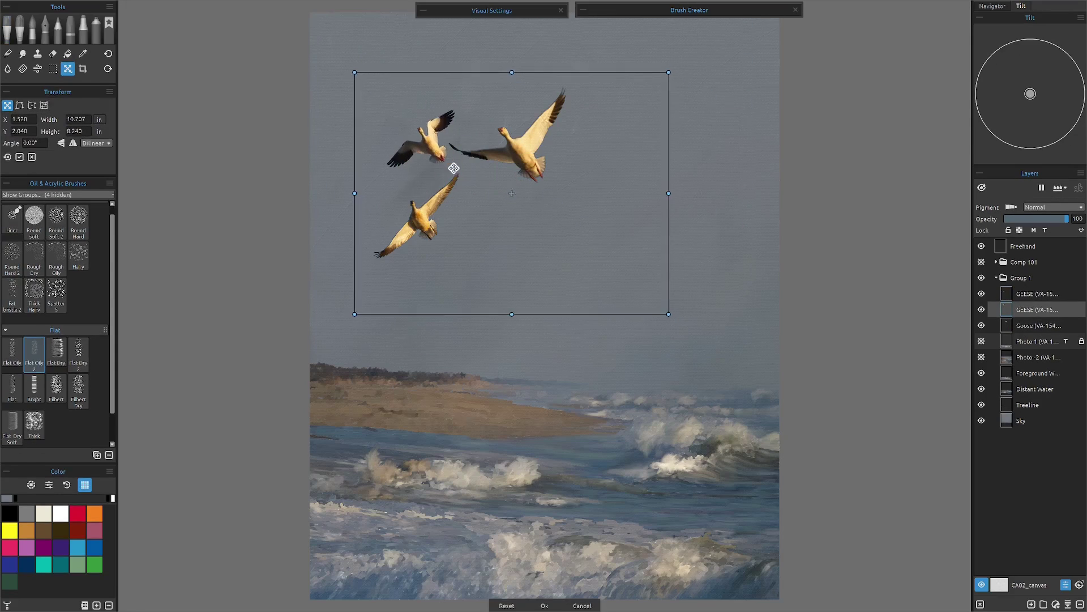
left_click(1034, 326)
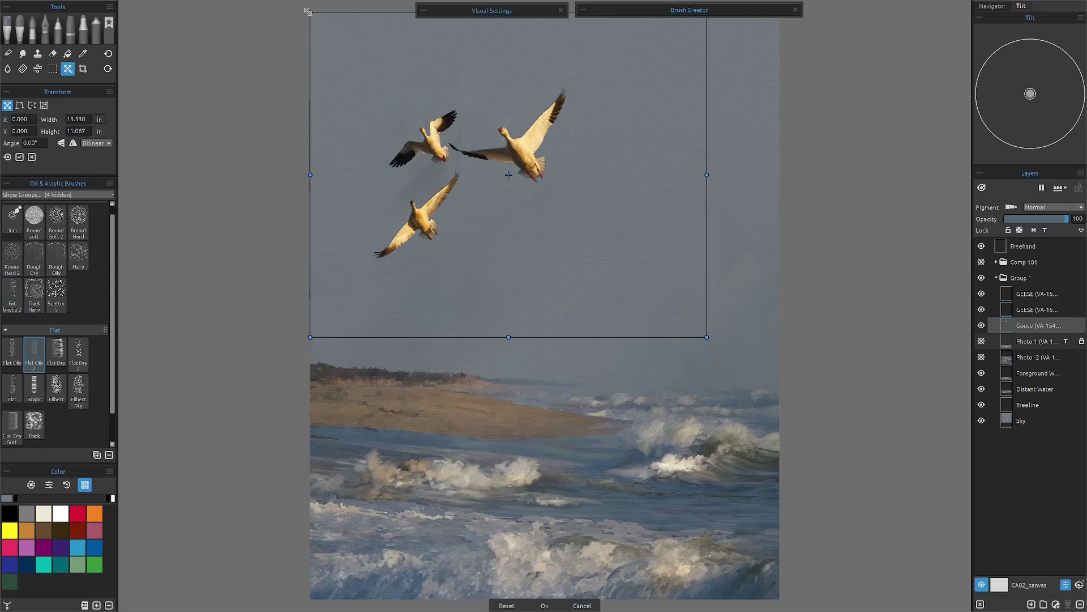
left_click_drag(308, 11, 430, 118)
left_click_drag(598, 208, 508, 148)
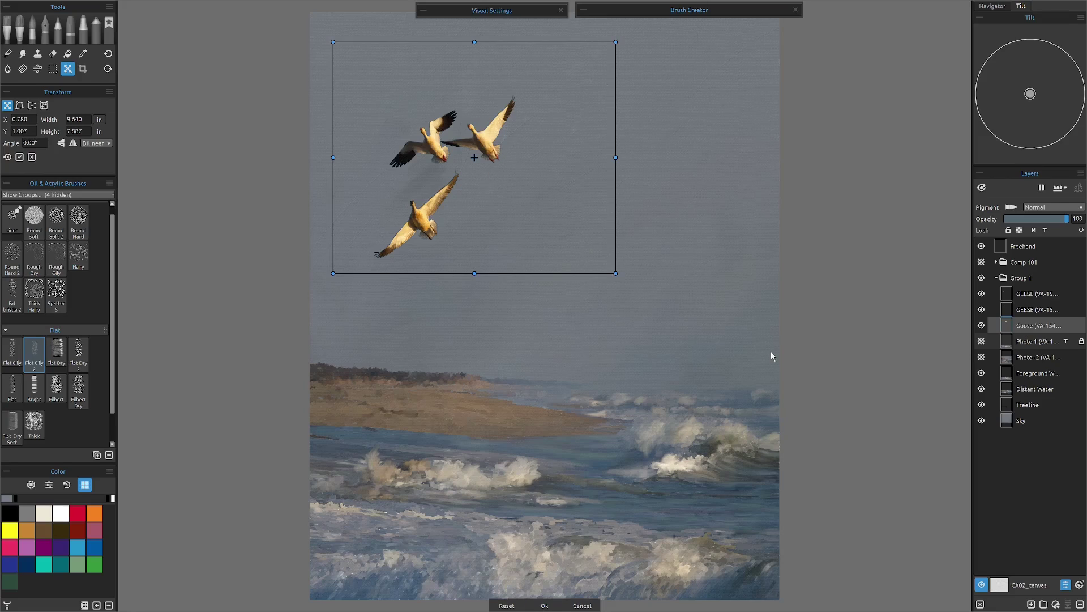
key("Return")
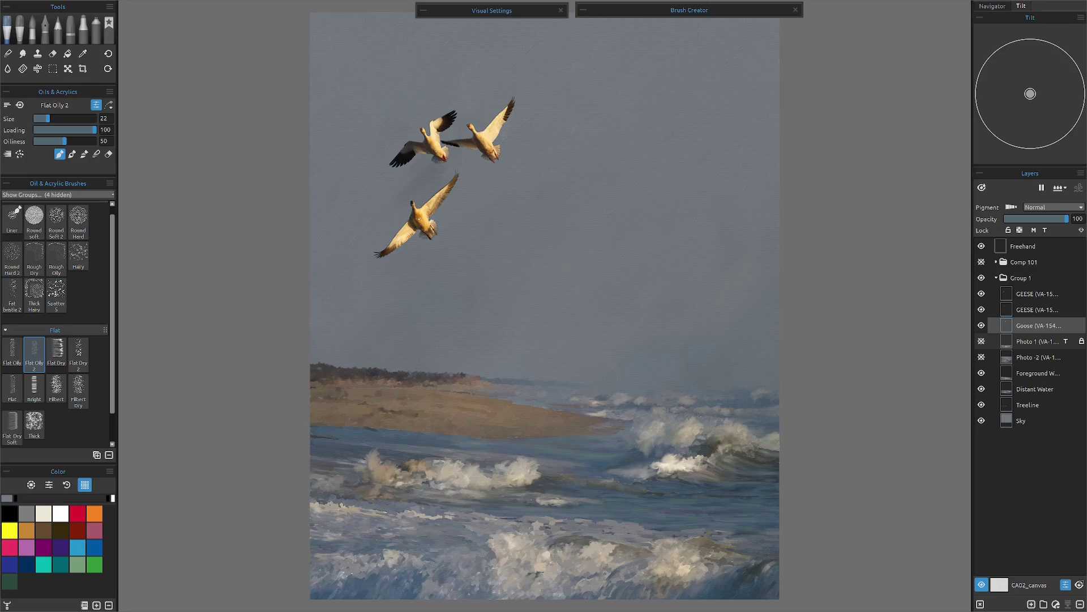
Make the top GEESE layer the tracing layer and add a layer named Goose 1 above the foreground water layer.
left_click(1034, 293)
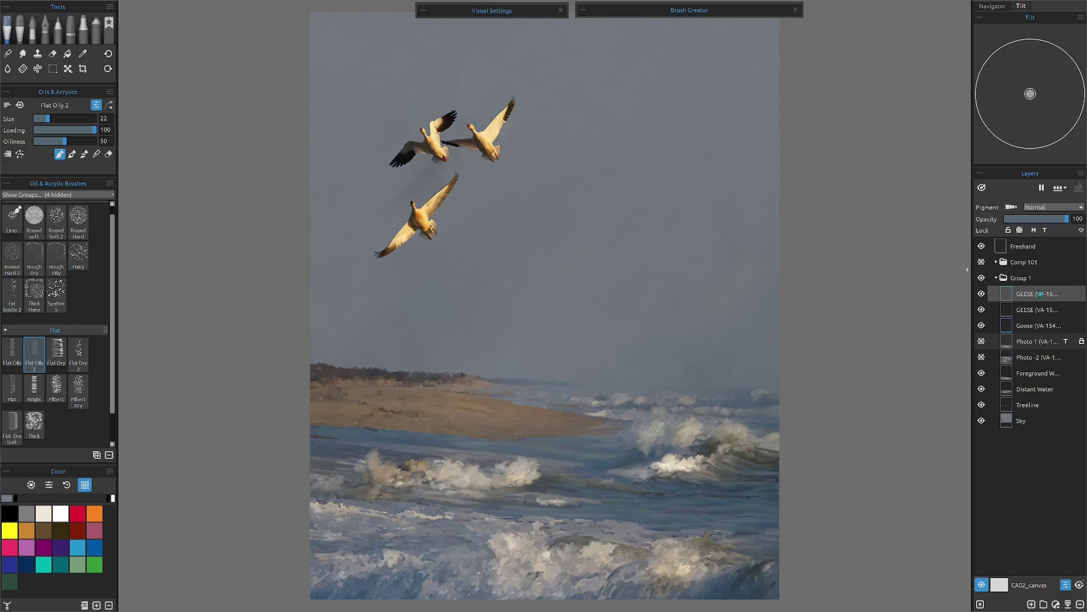
left_click(1045, 230)
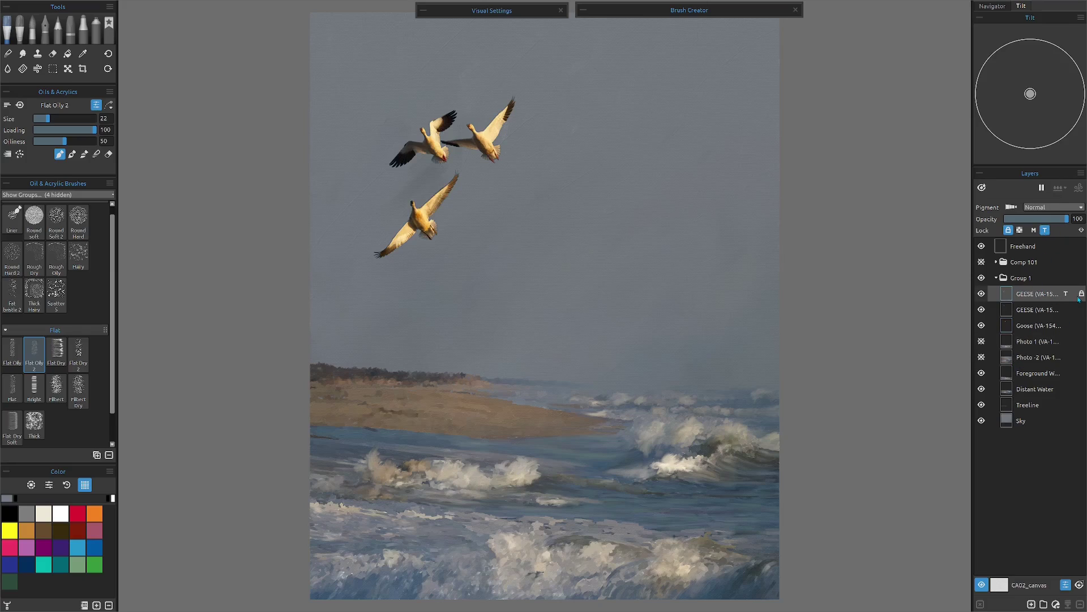
left_click(1037, 376)
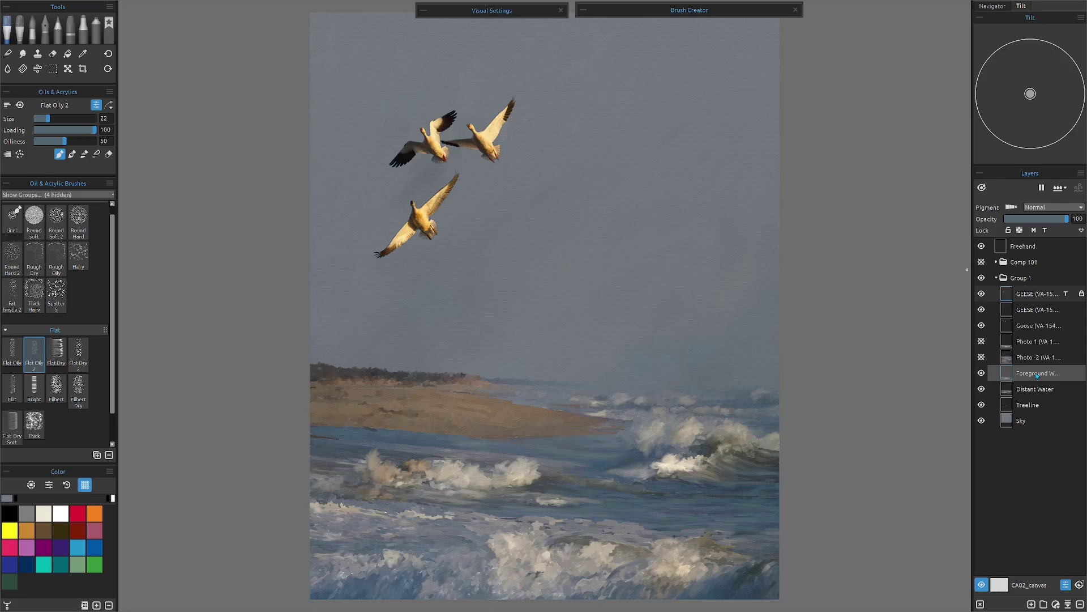
key("ctrl+shift+n")
double_click(1035, 372)
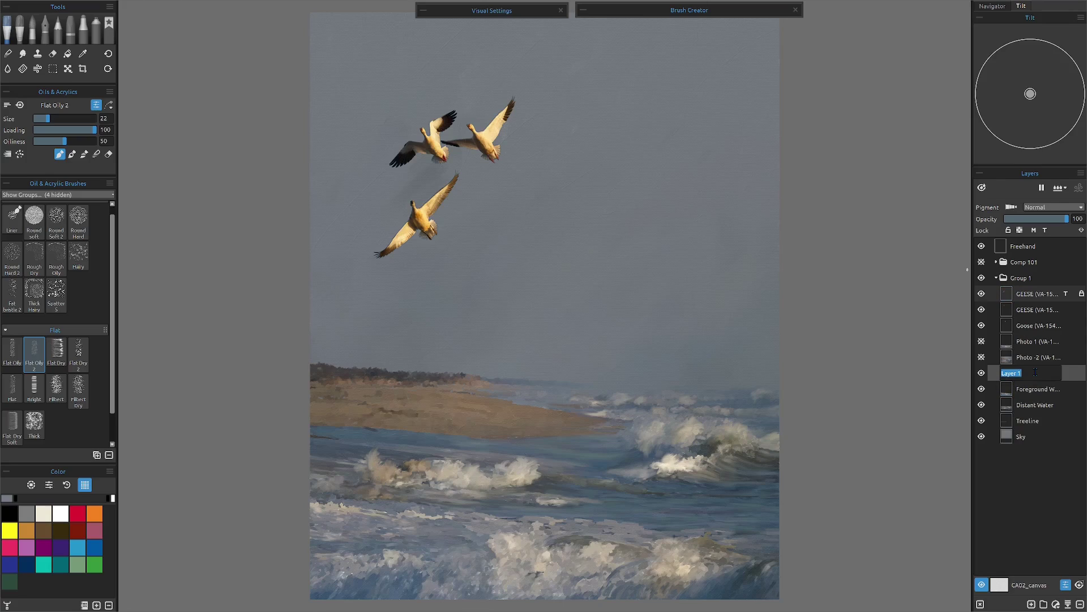
type("Goose 1")
key("Return")
Lower the opacity of the tracing GEESE layer to 36.
left_click(1032, 293)
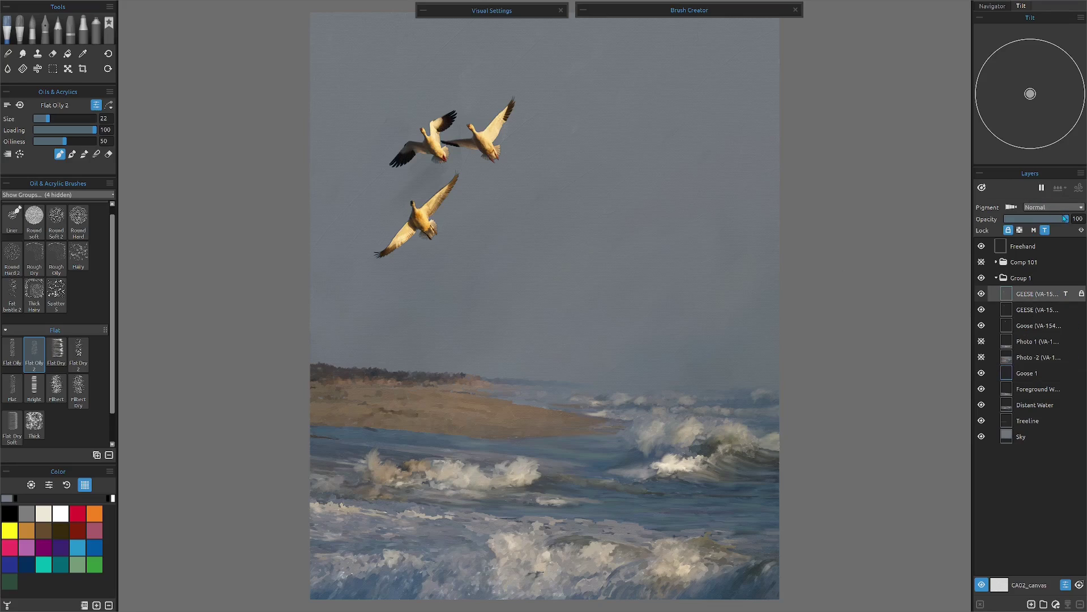
left_click_drag(1065, 219, 1030, 225)
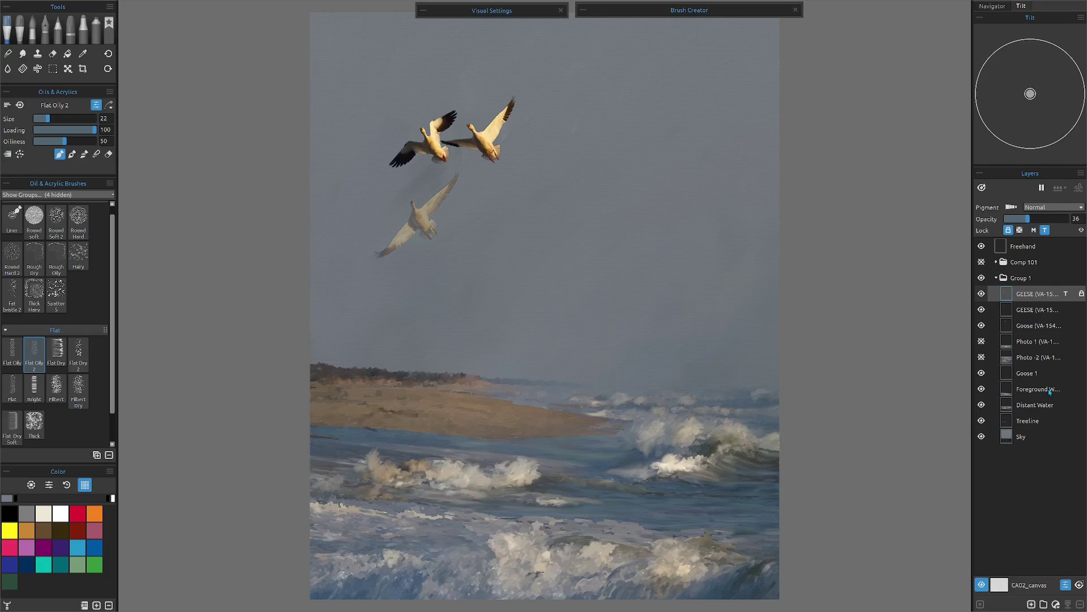
On the Goose 1 layer, reduce the brush size and paint the lowest goose's dark neck side and orange chest with sampled colours.
left_click(1027, 375)
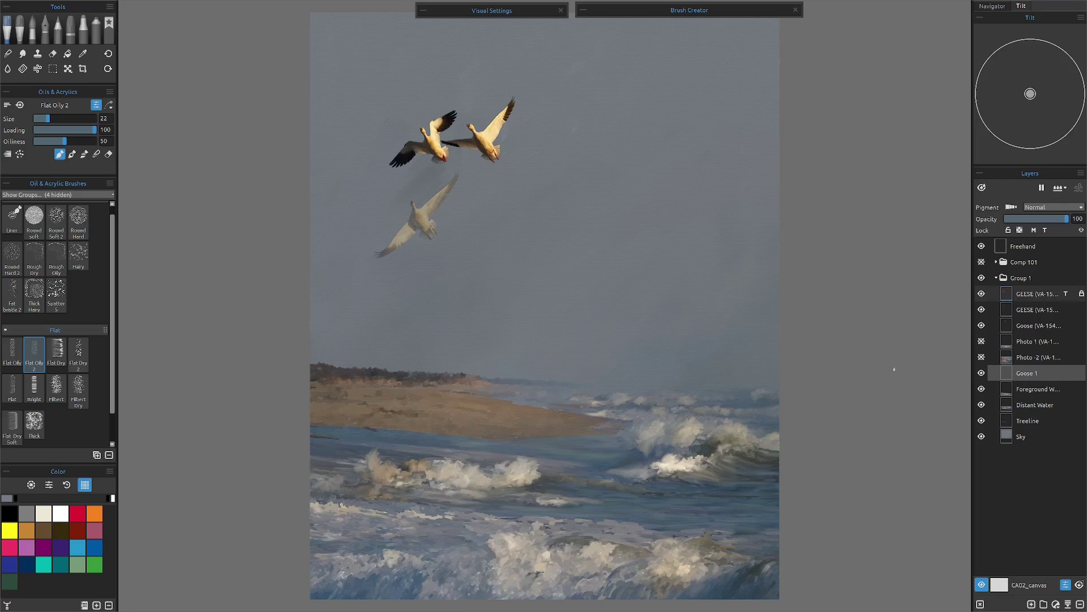
scroll(434, 193, "up", 5)
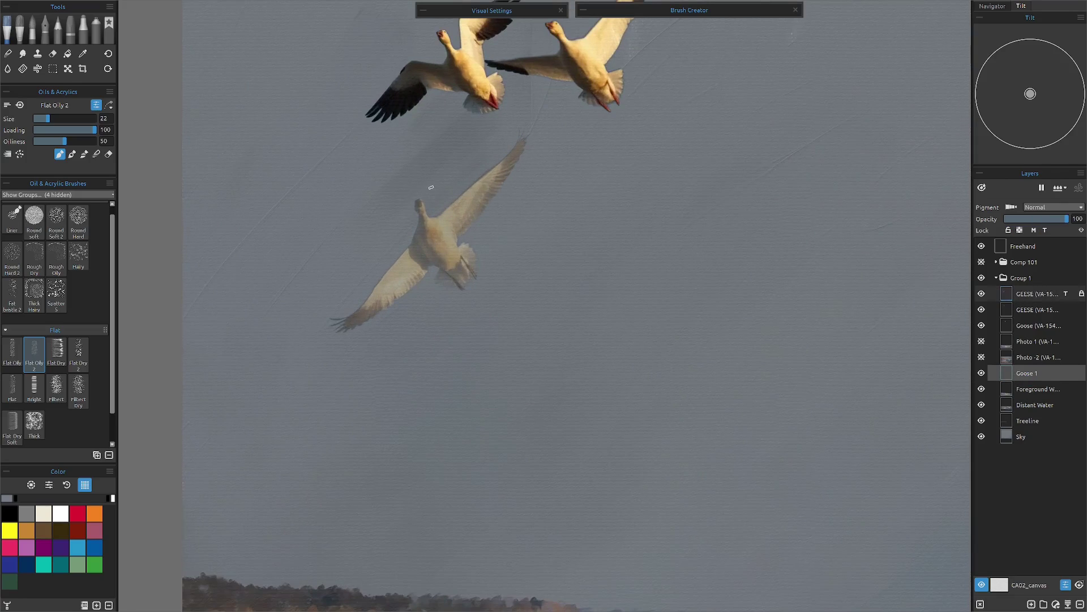
scroll(433, 193, "up", 2)
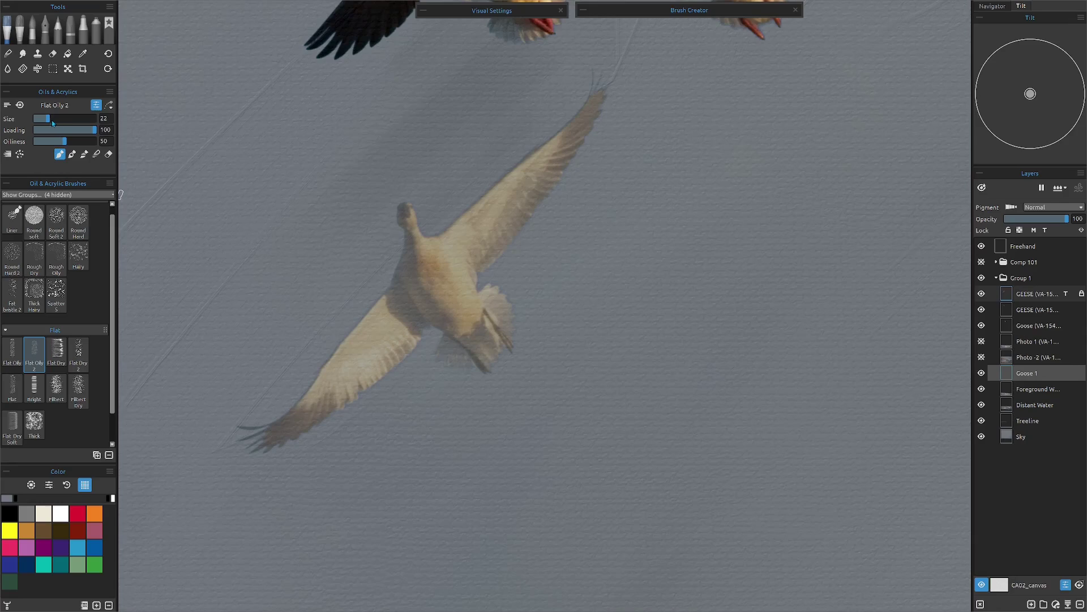
left_click_drag(49, 120, 41, 120)
left_click(405, 257, "alt")
mouse_move(406, 256)
left_mouse_down()
mouse_move(404, 269)
mouse_move(408, 230)
mouse_move(414, 250)
left_mouse_up()
mouse_move(414, 249)
left_mouse_down()
mouse_move(417, 270)
mouse_move(398, 278)
mouse_move(409, 288)
mouse_move(425, 268)
mouse_move(424, 247)
mouse_move(430, 283)
mouse_move(418, 289)
left_mouse_up()
left_click(413, 280, "alt")
mouse_move(416, 282)
left_mouse_down()
mouse_move(419, 305)
mouse_move(396, 287)
mouse_move(393, 297)
mouse_move(426, 324)
mouse_move(373, 315)
mouse_move(358, 333)
mouse_move(380, 306)
mouse_move(399, 329)
mouse_move(356, 334)
mouse_move(323, 371)
mouse_move(396, 322)
mouse_move(409, 340)
mouse_move(391, 348)
mouse_move(398, 359)
mouse_move(373, 352)
left_mouse_up()
Paint the shadowed shoulder and the inner part of the goose's lower wing with brown and golden tones sampled from the photo.
left_click(401, 277, "alt")
left_click(385, 301, "alt")
left_click(391, 347, "alt")
left_click(396, 357, "alt")
left_click(389, 353, "alt")
left_click(393, 360, "alt")
left_click(379, 356, "alt")
Paint the rest of the goose's lower wing in sampled golden tones, darkening to brown toward the wing tip.
mouse_move(382, 371)
left_mouse_down()
mouse_move(359, 354)
mouse_move(369, 385)
mouse_move(338, 365)
mouse_move(371, 356)
mouse_move(329, 412)
mouse_move(321, 401)
mouse_move(294, 435)
mouse_move(317, 414)
mouse_move(296, 411)
mouse_move(273, 427)
mouse_move(328, 372)
mouse_move(332, 388)
mouse_move(270, 438)
left_mouse_up()
left_click(306, 399, "alt")
left_click(324, 374, "alt")
left_click(321, 376, "alt")
left_click(331, 388, "alt")
left_click(289, 422, "alt")
left_click_drag(287, 433, 269, 449)
Reduce the brush size to 6 and paint the lower wing's bluish tip feathers and dark brown feather edges with sampled colours.
left_click_drag(42, 119, 38, 119)
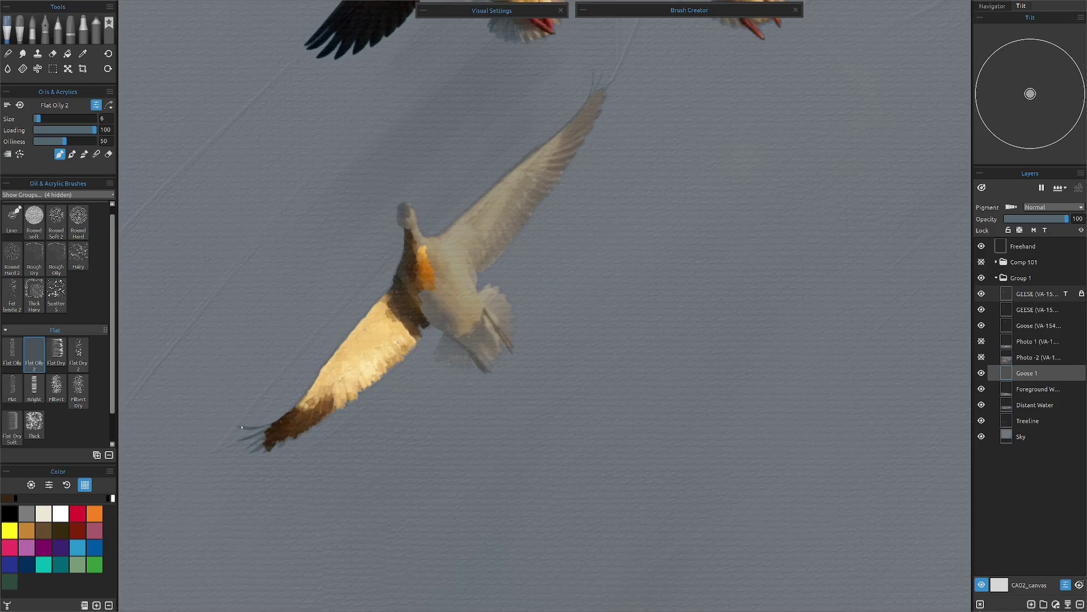
left_click_drag(239, 427, 260, 429)
mouse_move(255, 429)
left_mouse_down()
mouse_move(270, 425)
mouse_move(264, 431)
left_mouse_up()
left_click_drag(265, 429, 270, 424)
left_click(261, 430, "alt")
left_click(263, 432, "alt")
left_click(260, 439, "alt")
left_click_drag(261, 439, 248, 448)
left_click(250, 447, "alt")
left_click(269, 439, "alt")
left_click(269, 443, "alt")
left_click_drag(269, 444, 266, 452)
left_click(274, 441, "alt")
left_click(278, 439, "alt")
left_click(272, 438, "alt")
left_click(263, 437, "alt")
left_click(264, 436, "alt")
left_click(280, 442, "alt")
left_click(291, 440, "alt")
left_click(291, 441, "alt")
left_click(291, 440, "alt")
left_click(291, 440, "alt")
Paint the dark grey feathers along the shadowed side of the goose's tail with tones sampled from the photo.
left_click(443, 341, "alt")
left_click(438, 355, "alt")
left_click(439, 357, "alt")
left_click(447, 342, "alt")
left_click_drag(447, 341, 458, 351)
left_click(450, 341, "alt")
left_click(457, 343, "alt")
mouse_move(458, 342)
left_mouse_down()
mouse_move(455, 355)
mouse_move(468, 357)
left_mouse_up()
left_click(454, 346, "alt")
left_click(452, 359, "alt")
left_click(457, 357, "alt")
left_click(465, 347, "alt")
left_click(468, 356, "alt")
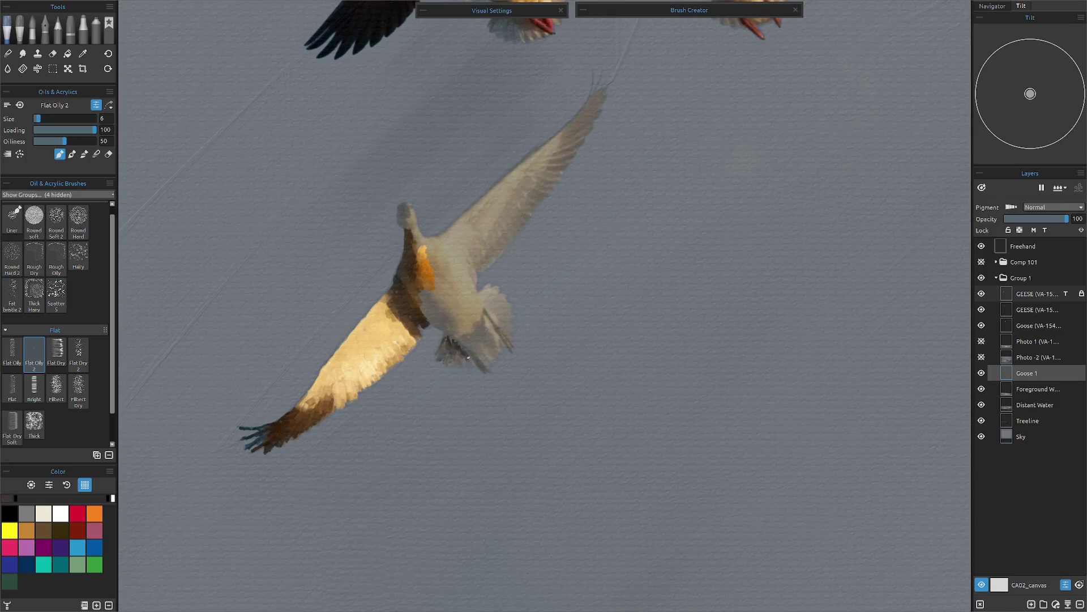
left_click(463, 352, "alt")
left_click(464, 354, "alt")
left_click(465, 355, "alt")
left_click(465, 357, "alt")
left_click(466, 358, "alt")
left_click(457, 347, "alt")
left_click(443, 341, "alt")
left_click(437, 348, "alt")
Paint the brown middle of the tail down to its dark tip with sampled colours.
left_click(486, 318, "alt")
mouse_move(485, 317)
left_mouse_down()
mouse_move(497, 341)
mouse_move(487, 338)
left_mouse_up()
left_click(482, 329, "alt")
mouse_move(490, 342)
left_mouse_down()
mouse_move(491, 359)
mouse_move(472, 345)
mouse_move(482, 335)
mouse_move(487, 354)
mouse_move(475, 353)
mouse_move(489, 371)
left_mouse_up()
left_click(493, 341, "alt")
left_click(479, 348, "alt")
left_click(481, 329, "alt")
left_click(479, 327, "alt")
left_click(488, 356, "alt")
left_click(457, 342, "alt")
left_click(466, 346, "alt")
left_click(487, 364, "alt")
left_click(486, 365, "alt")
Paint orange and golden highlights where the goose's belly meets the tail.
left_click(452, 325, "alt")
left_click_drag(451, 322, 457, 337)
left_click(461, 324, "alt")
mouse_move(461, 322)
left_mouse_down()
mouse_move(466, 338)
mouse_move(475, 325)
left_mouse_up()
left_click(476, 325, "alt")
left_click(468, 326, "alt")
left_click(488, 325, "alt")
left_click_drag(474, 312, 481, 321)
mouse_move(474, 303)
left_mouse_down()
mouse_move(480, 315)
mouse_move(478, 302)
left_mouse_up()
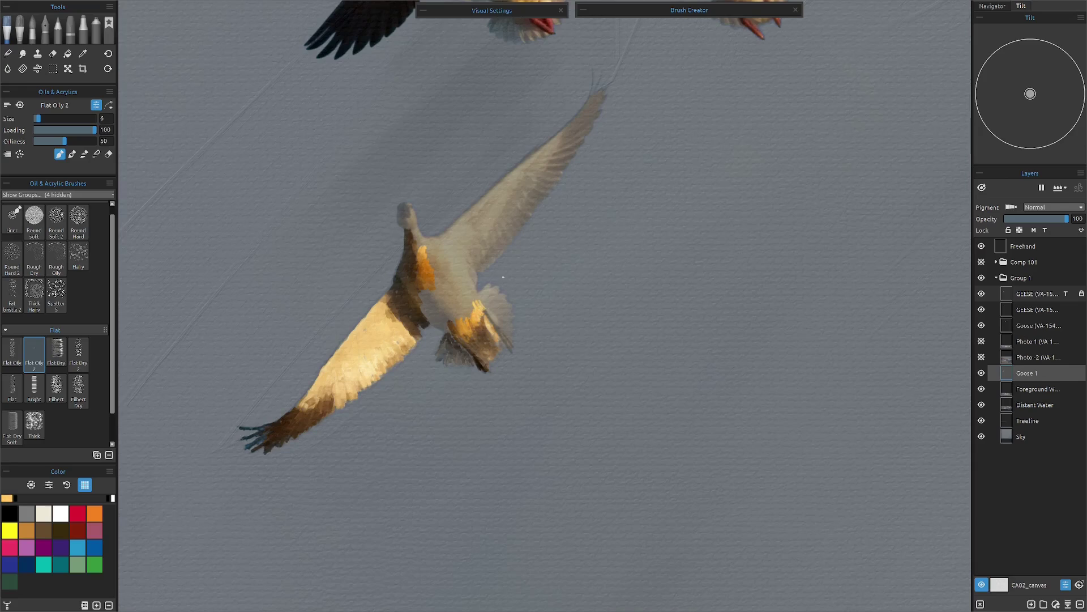
Paint the upper wing's bluish tip feathers and the brown outer end of the wing with sampled colours.
left_click(595, 72, "alt")
mouse_move(594, 74)
left_mouse_down()
mouse_move(585, 105)
mouse_move(603, 96)
mouse_move(565, 155)
left_mouse_up()
left_click(596, 76, "alt")
left_click(586, 130, "alt")
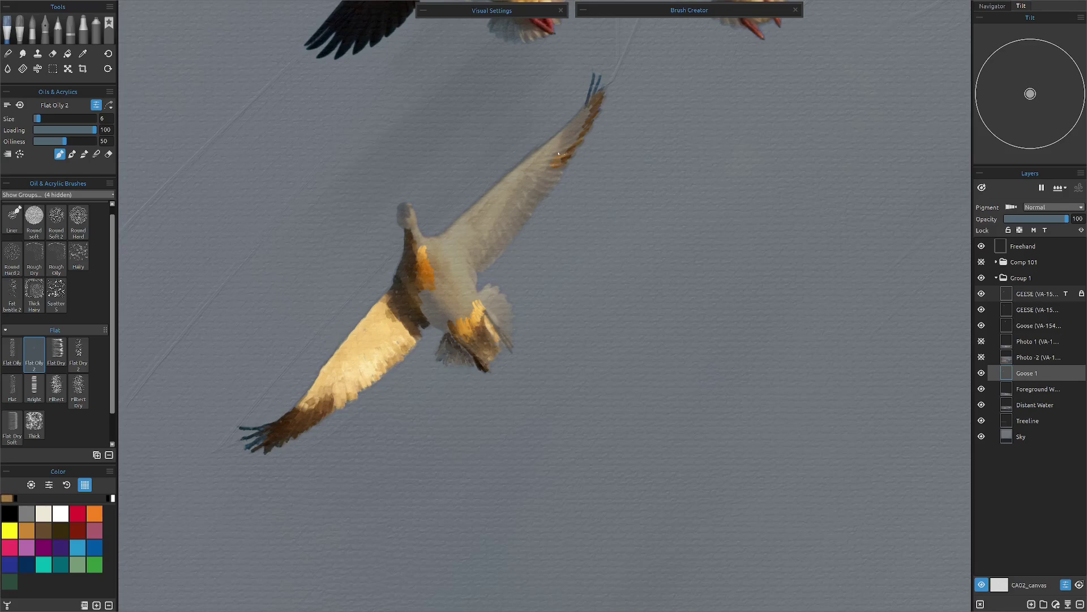
mouse_move(571, 144)
left_mouse_down()
mouse_move(559, 154)
mouse_move(571, 125)
mouse_move(578, 131)
left_mouse_up()
left_click(587, 122, "alt")
left_click_drag(582, 130, 573, 140)
left_click(565, 140, "alt")
Paint the goose's dark head and the lighter side of its neck with sampled tones.
left_click(406, 210, "alt")
left_click_drag(404, 207, 409, 223)
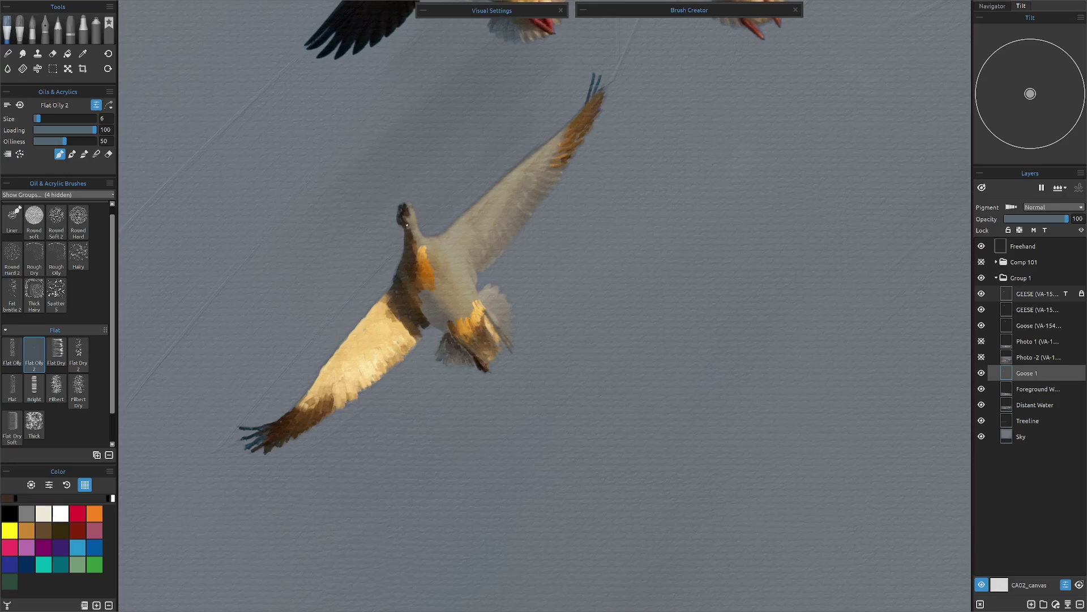
left_click(406, 224, "alt")
left_click(414, 231, "alt")
left_click(413, 226, "alt")
Increase the brush size to 11 and fill the goose's chest, belly and the light upper tail edge with sampled golden tones.
left_click(419, 244, "alt")
left_click_drag(38, 118, 43, 120)
mouse_move(423, 242)
left_mouse_down()
mouse_move(463, 222)
mouse_move(428, 258)
left_mouse_up()
left_click(416, 268, "alt")
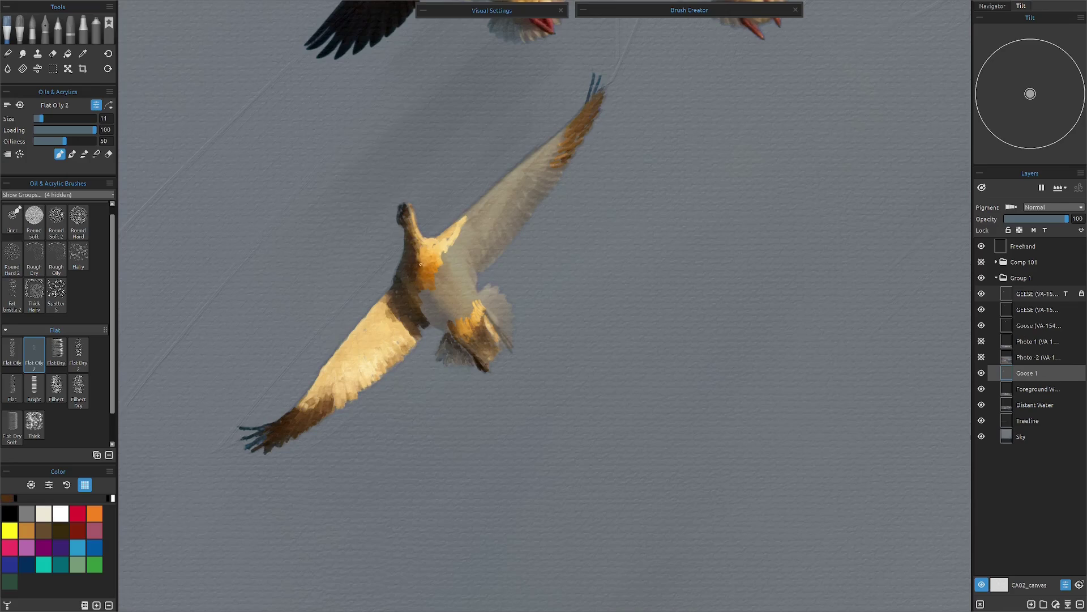
left_click(428, 270, "alt")
mouse_move(429, 289)
left_mouse_down()
mouse_move(430, 316)
mouse_move(454, 319)
mouse_move(436, 271)
mouse_move(452, 289)
mouse_move(448, 308)
mouse_move(461, 315)
mouse_move(464, 302)
mouse_move(472, 314)
mouse_move(451, 276)
mouse_move(459, 246)
mouse_move(444, 253)
mouse_move(460, 251)
mouse_move(459, 295)
mouse_move(482, 308)
mouse_move(473, 306)
mouse_move(498, 289)
mouse_move(507, 304)
mouse_move(485, 304)
mouse_move(508, 307)
left_mouse_up()
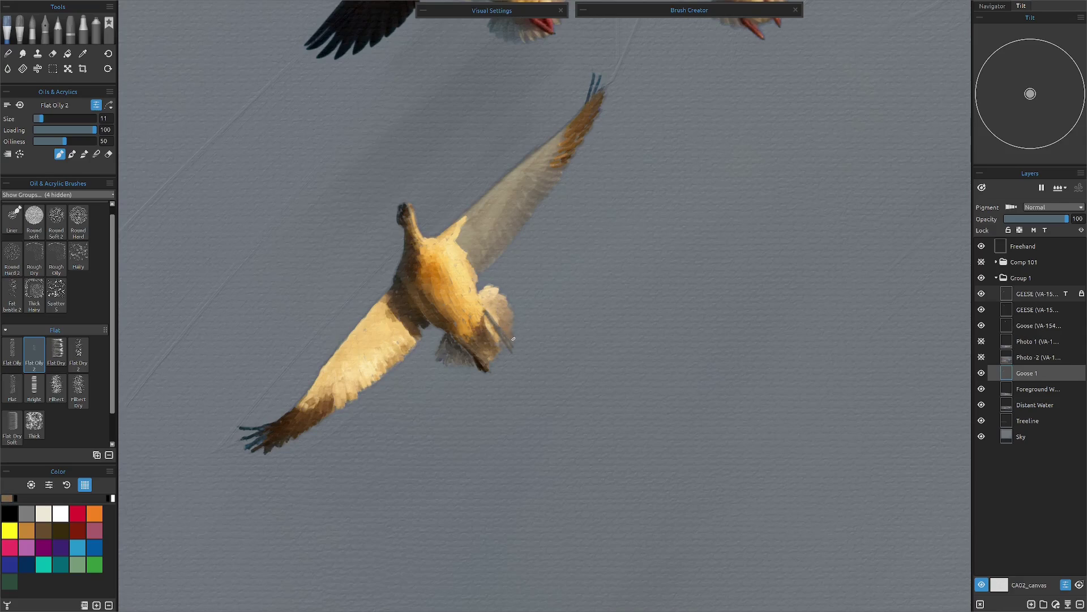
Paint the sunlit side of the tail and the dark brown leg across it with sampled colours.
left_click(512, 328, "alt")
mouse_move(497, 336)
left_mouse_down()
mouse_move(502, 351)
mouse_move(496, 342)
left_mouse_up()
left_click(487, 327, "alt")
left_click(482, 329, "alt")
left_click(502, 332, "alt")
left_click(494, 324, "alt")
left_click_drag(485, 310, 512, 350)
left_click(503, 335, "alt")
left_click(510, 348, "alt")
left_click(512, 344, "alt")
Paint the inner half of the upper wing in golden tones with brownish shading along its trailing edge.
left_click(481, 292, "alt")
mouse_move(476, 272)
left_mouse_down()
mouse_move(495, 242)
mouse_move(465, 248)
mouse_move(471, 215)
mouse_move(457, 223)
mouse_move(493, 196)
mouse_move(463, 231)
mouse_move(480, 234)
mouse_move(496, 207)
mouse_move(498, 223)
mouse_move(480, 227)
mouse_move(491, 240)
mouse_move(496, 219)
mouse_move(505, 240)
left_mouse_up()
left_click(506, 229, "alt")
left_click(507, 231, "alt")
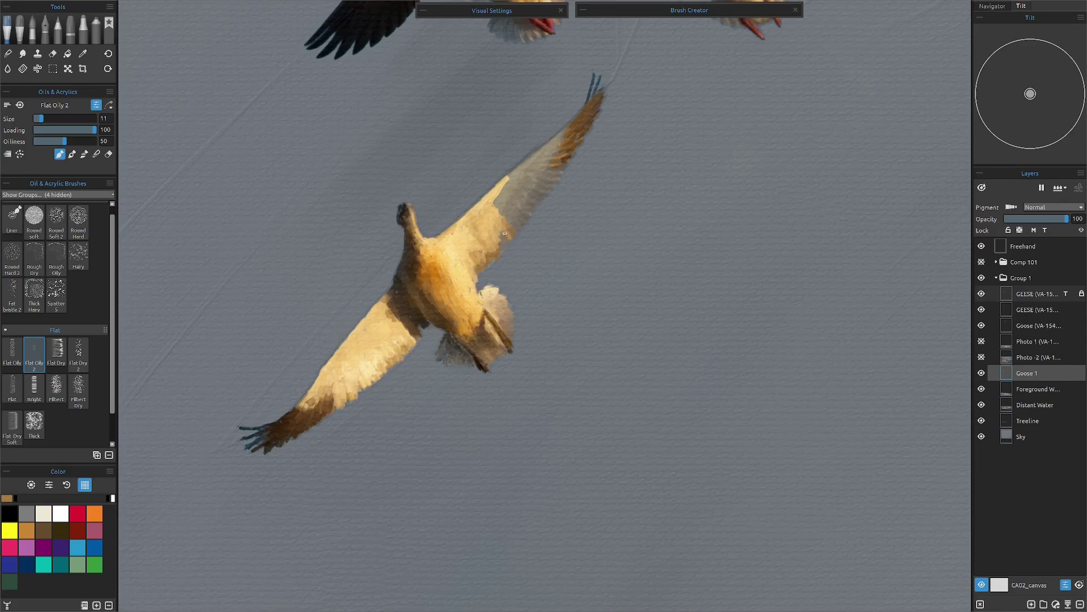
left_click(499, 240, "alt")
left_click(501, 247, "alt")
left_click(507, 235, "alt")
left_click(510, 231, "alt")
left_click(512, 229, "alt")
Paint the feathers along the upper wing's outer trailing edge with sampled brown and tan tones.
left_click_drag(520, 217, 514, 227)
left_click(516, 221, "alt")
left_click(518, 213, "alt")
left_click(524, 211, "alt")
left_click(531, 207, "alt")
left_click(534, 205, "alt")
left_click(541, 199, "alt")
left_click(538, 203, "alt")
left_click(535, 199, "alt")
left_click(538, 194, "alt")
left_click(541, 190, "alt")
left_click(545, 183, "alt")
left_click(552, 181, "alt")
Fill the remaining middle of the upper wing with sampled golden tones and blend it into the brown wing tip.
mouse_move(566, 130)
left_mouse_down()
mouse_move(511, 176)
mouse_move(559, 146)
mouse_move(542, 159)
mouse_move(556, 155)
mouse_move(549, 167)
mouse_move(531, 166)
mouse_move(550, 172)
mouse_move(519, 171)
mouse_move(531, 178)
mouse_move(501, 207)
mouse_move(494, 199)
mouse_move(510, 195)
mouse_move(511, 178)
mouse_move(547, 178)
mouse_move(530, 172)
mouse_move(515, 189)
left_mouse_up()
left_click(544, 150, "alt")
left_click(547, 156, "alt")
left_click(538, 164, "alt")
left_click(532, 166, "alt")
left_click(534, 168, "alt")
left_click(531, 178, "alt")
left_click(498, 204, "alt")
left_click(513, 184, "alt")
left_click(517, 179, "alt")
left_click(530, 177, "alt")
left_click(543, 179, "alt")
left_click(536, 180, "alt")
mouse_move(534, 187)
left_mouse_down()
mouse_move(501, 222)
mouse_move(521, 209)
left_mouse_up()
left_click(523, 199, "alt")
left_click_drag(538, 193, 527, 199)
left_click(547, 181, "alt")
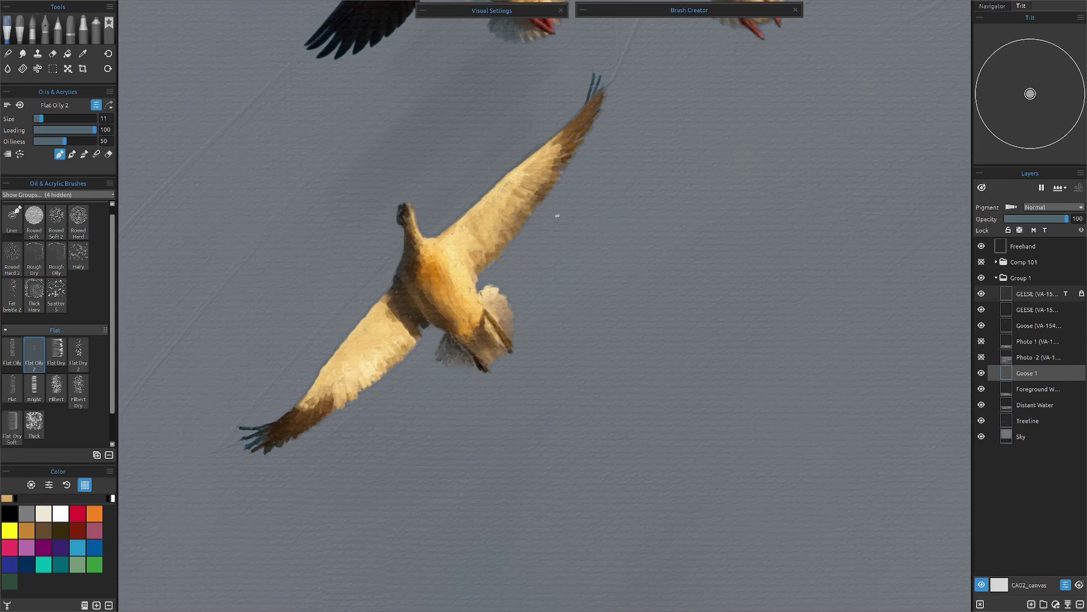
Finish the first goose's tail, body and lower wing base with colours sampled from the bird.
left_click(481, 303, "alt")
left_click(466, 323, "alt")
left_click(455, 322, "alt")
left_click(435, 308, "alt")
left_click(413, 313, "alt")
left_click(403, 318, "alt")
left_click(389, 299, "alt")
left_click(391, 307, "alt")
left_click(405, 309, "alt")
left_click(402, 371, "alt")
key("ctrl+0")
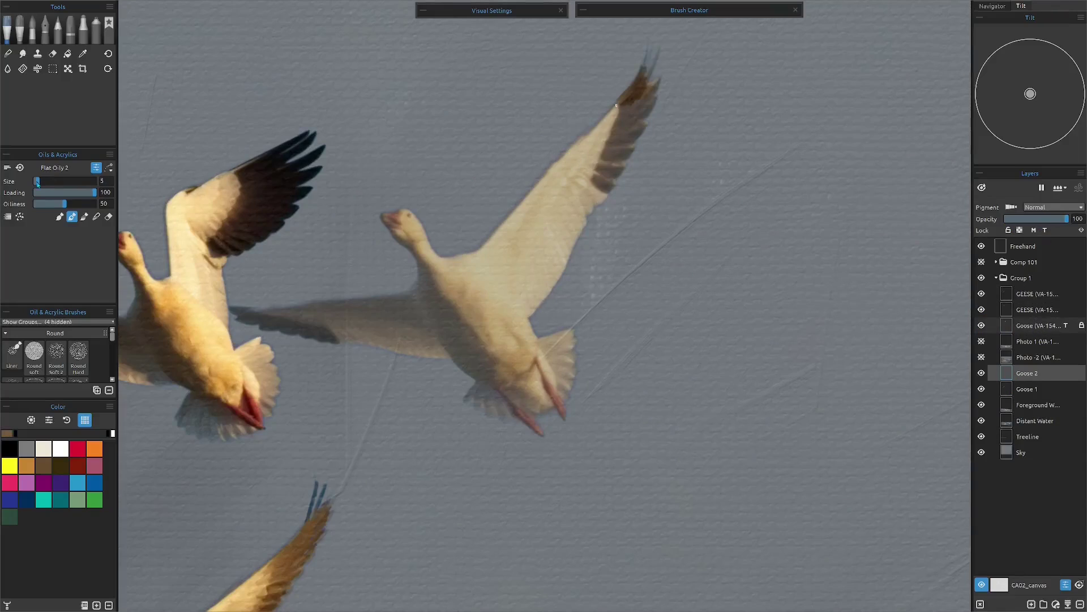
Paint the second goose on the Goose 2 layer, covering its wings, tail, legs and shaded body with sampled colours.
mouse_move(651, 51)
left_mouse_down()
mouse_move(626, 114)
mouse_move(527, 238)
mouse_move(498, 305)
mouse_move(405, 242)
mouse_move(476, 353)
left_mouse_up()
scroll(476, 354, "up", 2)
left_click_drag(543, 385, 620, 450)
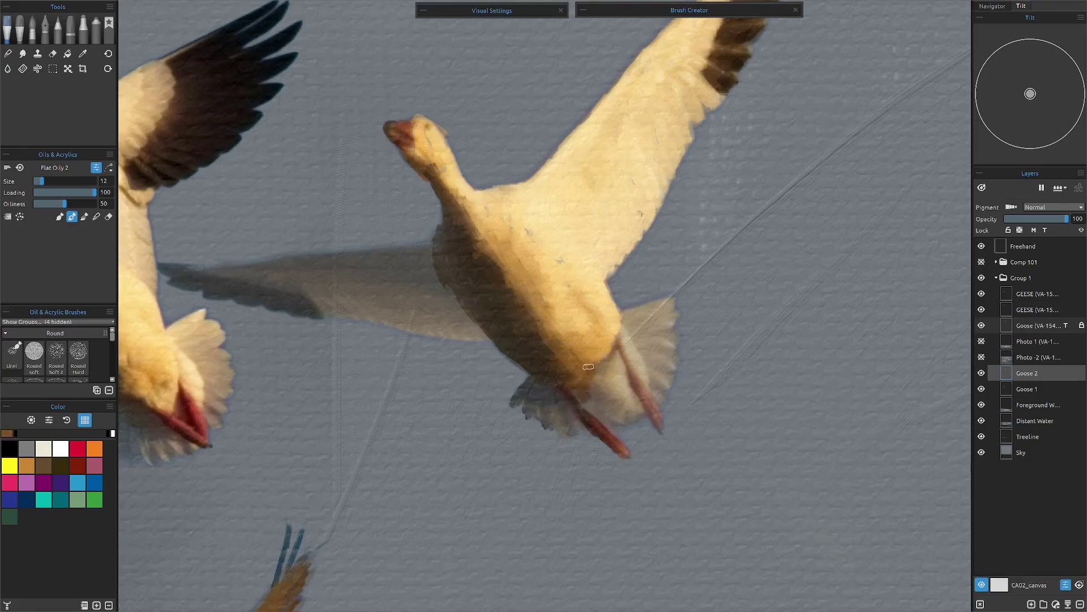
mouse_move(620, 396)
left_mouse_down()
mouse_move(652, 320)
mouse_move(645, 385)
left_mouse_up()
mouse_move(509, 255)
left_mouse_down()
mouse_move(629, 243)
mouse_move(425, 283)
mouse_move(335, 278)
mouse_move(442, 300)
left_mouse_up()
left_click_drag(533, 136, 549, 156)
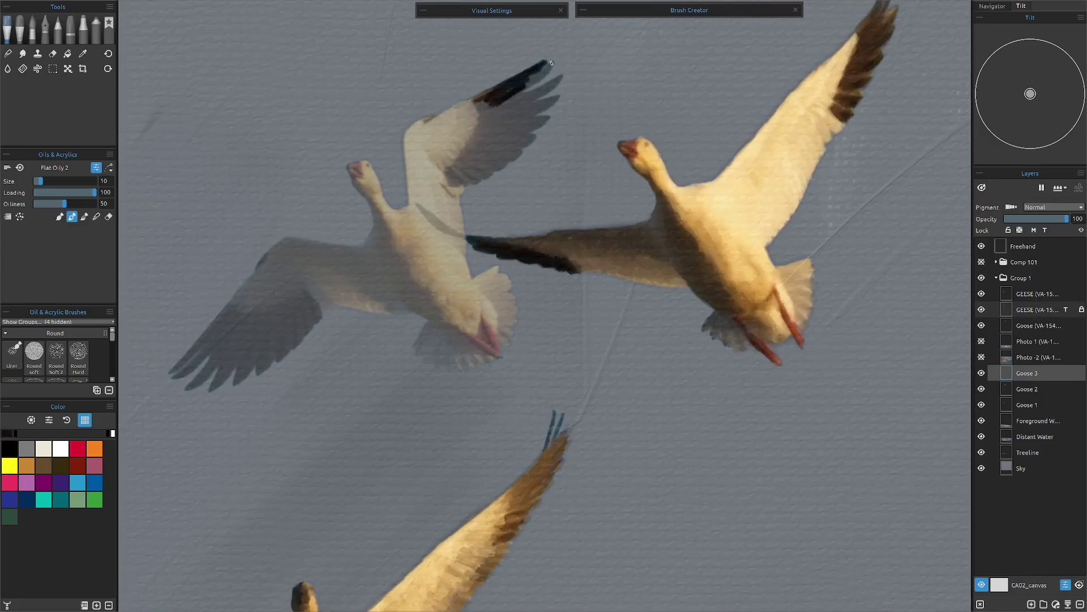
Paint the third goose on the Goose 3 layer, with black wing-tip feathers, cream wing and body, and dark lower wing.
mouse_move(546, 73)
left_mouse_down()
mouse_move(474, 156)
mouse_move(501, 167)
left_mouse_up()
mouse_move(473, 108)
left_mouse_down()
mouse_move(450, 152)
mouse_move(422, 165)
mouse_move(451, 193)
mouse_move(459, 255)
left_mouse_up()
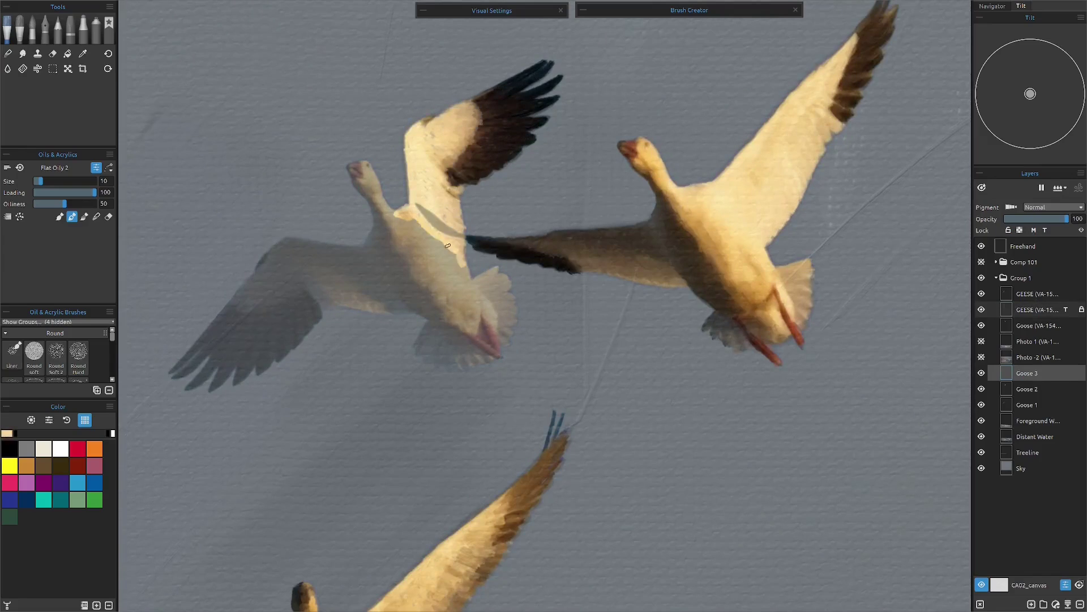
mouse_move(362, 169)
left_mouse_down()
mouse_move(394, 221)
mouse_move(453, 254)
mouse_move(391, 224)
mouse_move(500, 276)
mouse_move(489, 329)
mouse_move(423, 311)
mouse_move(425, 350)
mouse_move(404, 303)
mouse_move(315, 292)
mouse_move(340, 249)
mouse_move(309, 269)
mouse_move(287, 253)
mouse_move(305, 287)
mouse_move(255, 354)
mouse_move(221, 347)
mouse_move(192, 374)
left_mouse_up()
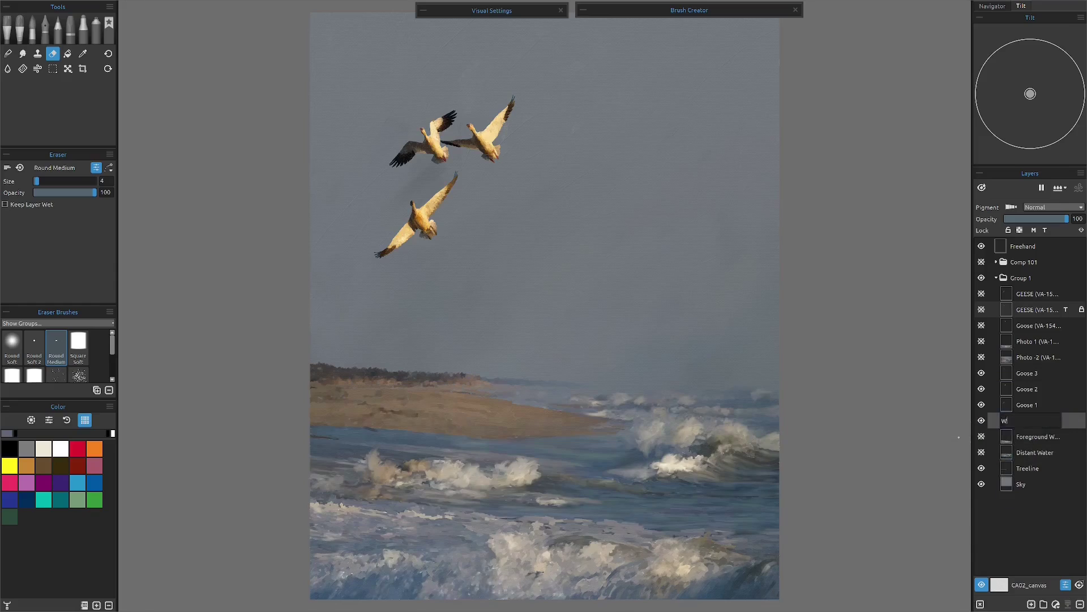
Name the new layer Water and hide all the painted goose, water, treeline and sky layers.
key("o")
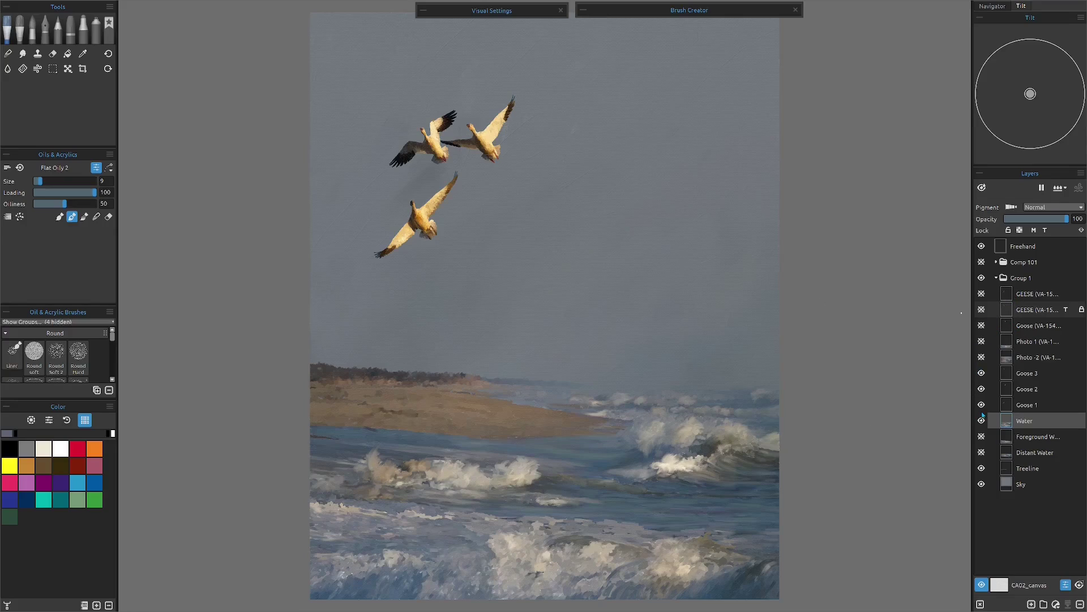
left_click(982, 372)
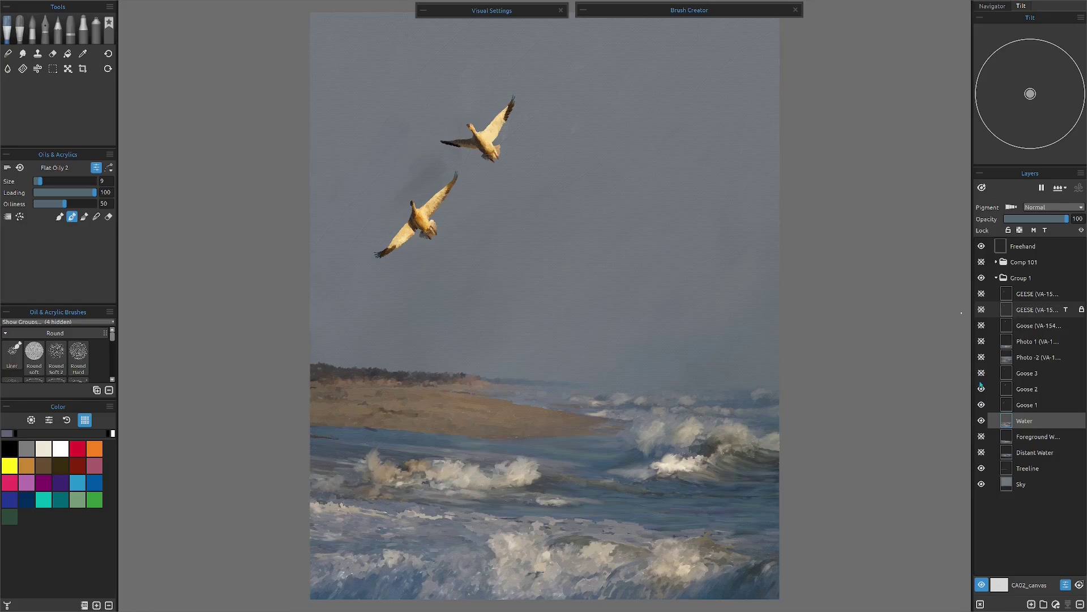
left_click(981, 389)
left_click(981, 404)
left_click(981, 420)
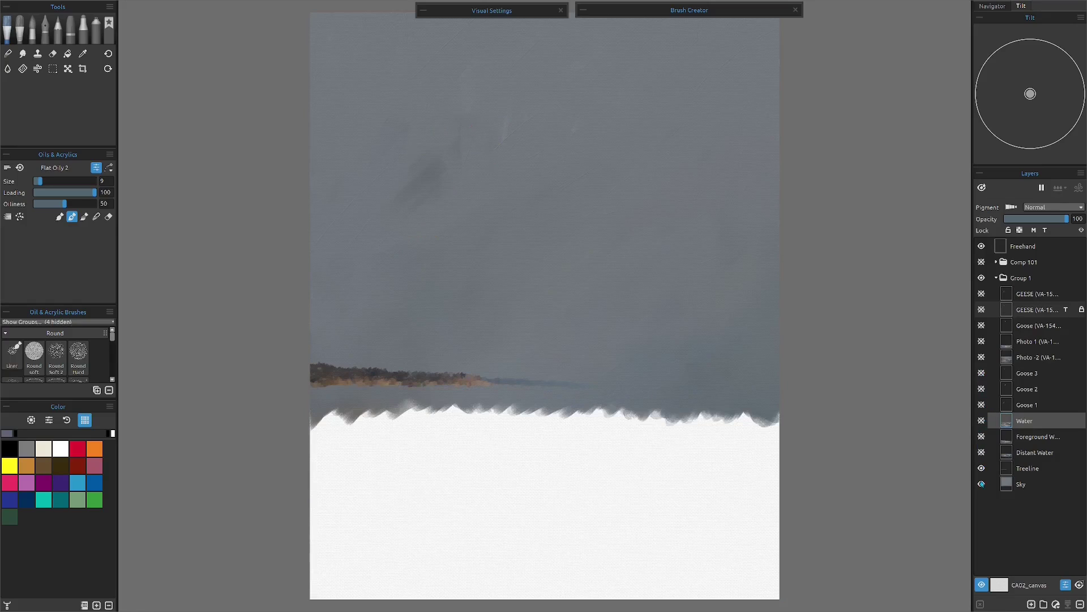
left_click(981, 484)
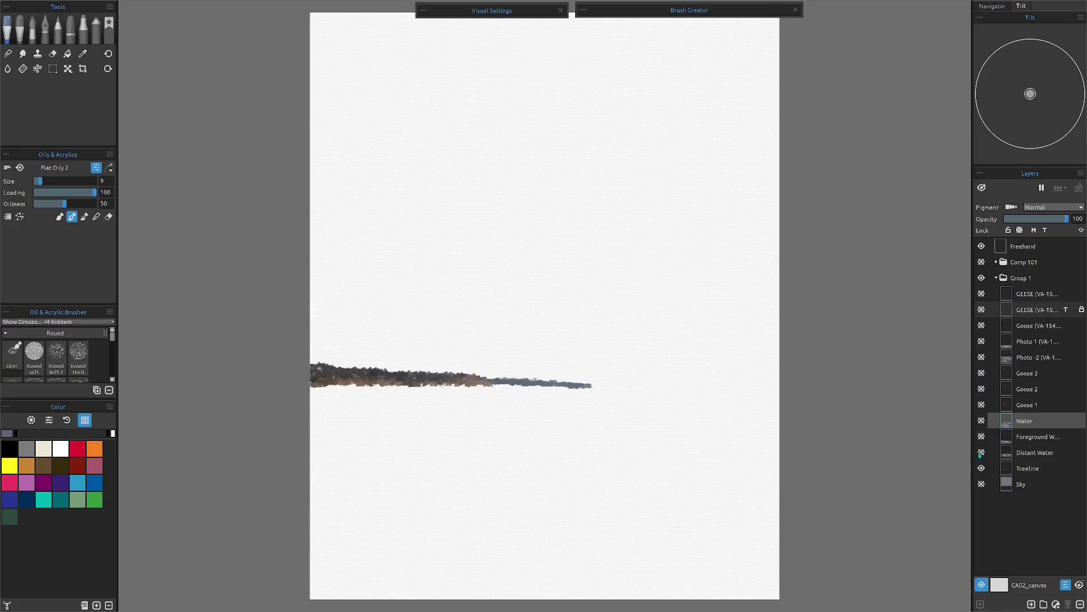
left_click(982, 468)
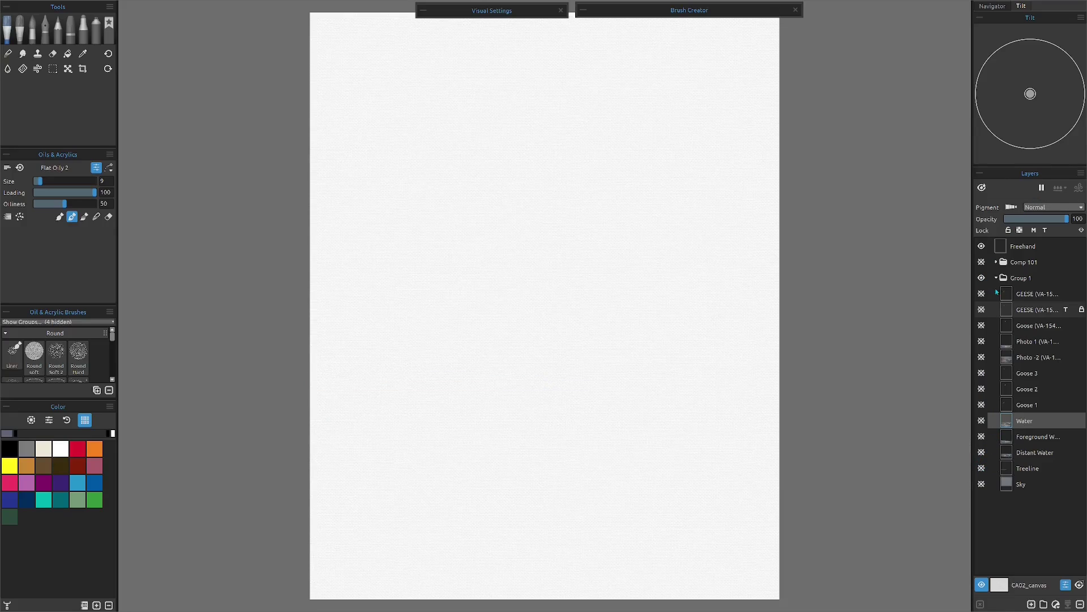
Show the three geese photo layers and the Photo 1 and Photo -2 seascape layers.
left_click(1029, 294)
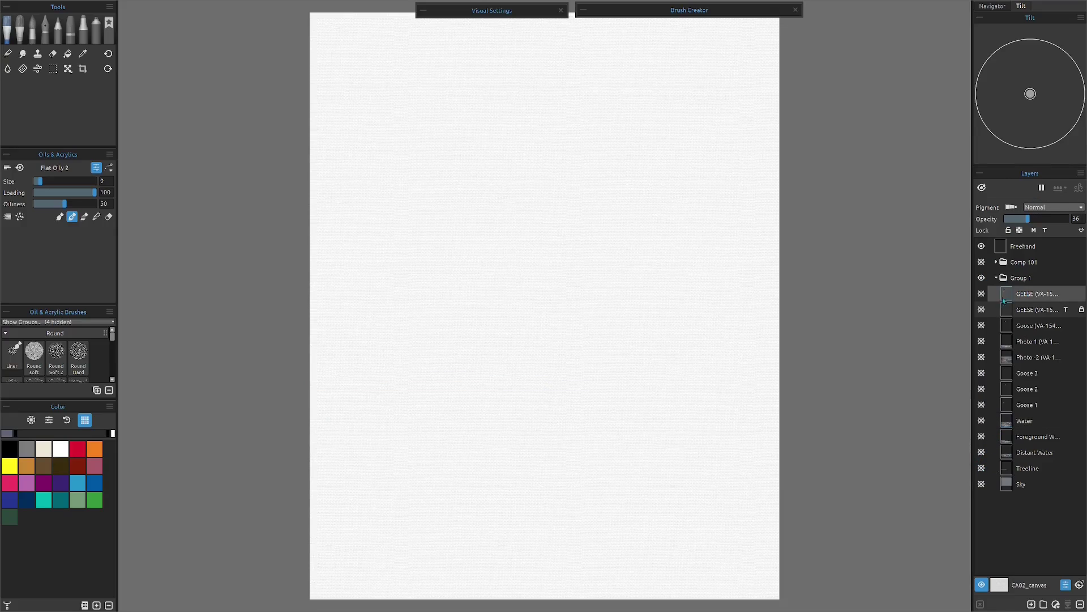
left_click(982, 294)
left_click(981, 309)
left_click(981, 325)
left_click(981, 341)
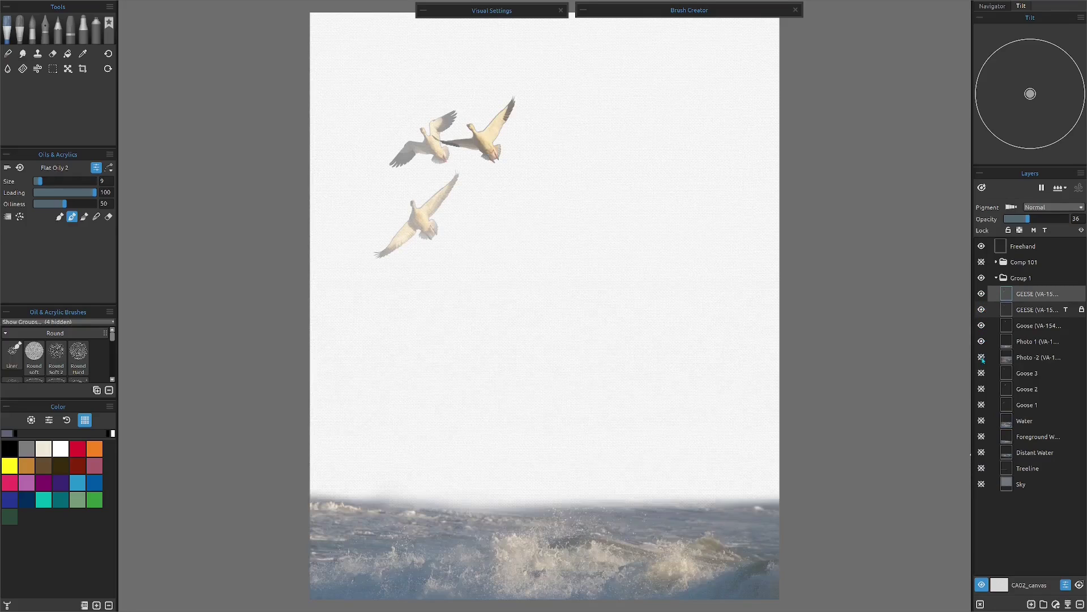
left_click(981, 357)
Set the opacity of the geese and seascape photo layers to 100.
left_click_drag(1028, 219, 1071, 219)
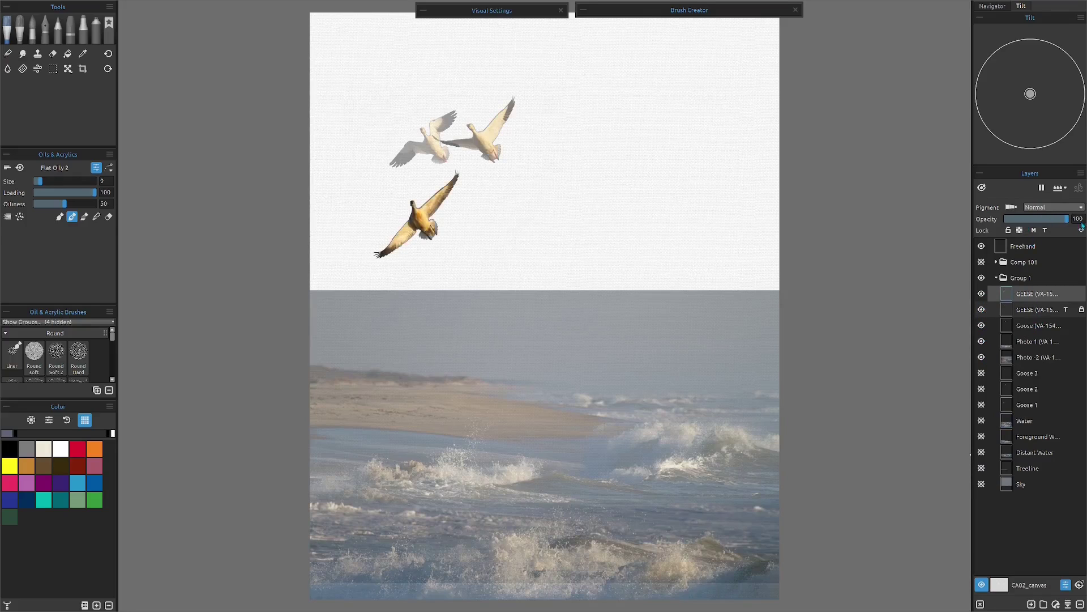
left_click(1028, 306)
left_click(1030, 325)
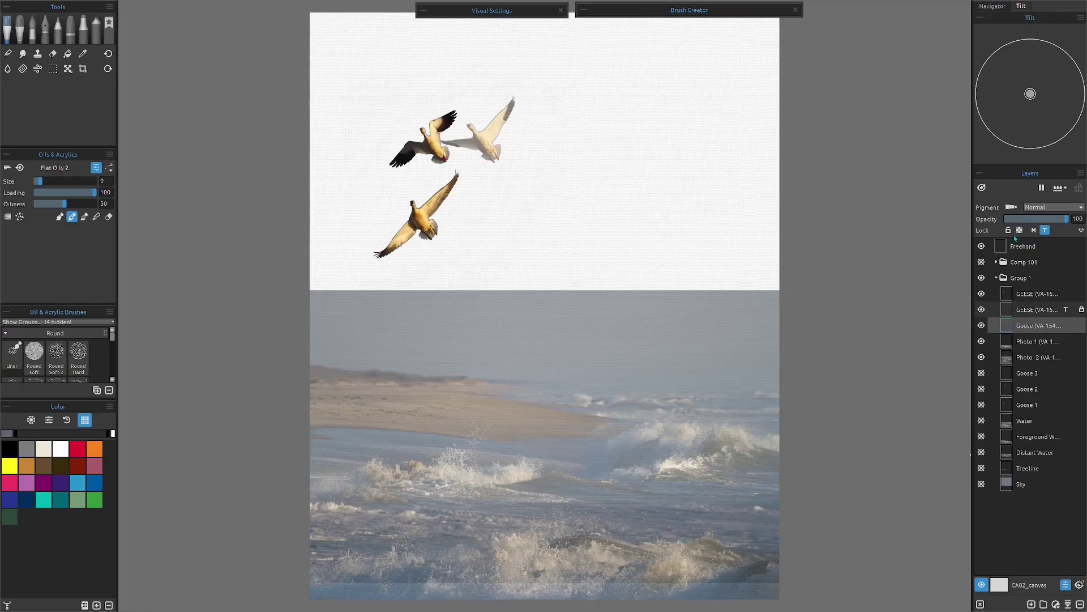
left_click(1042, 218)
left_click_drag(1042, 219, 1070, 219)
left_click(1030, 340)
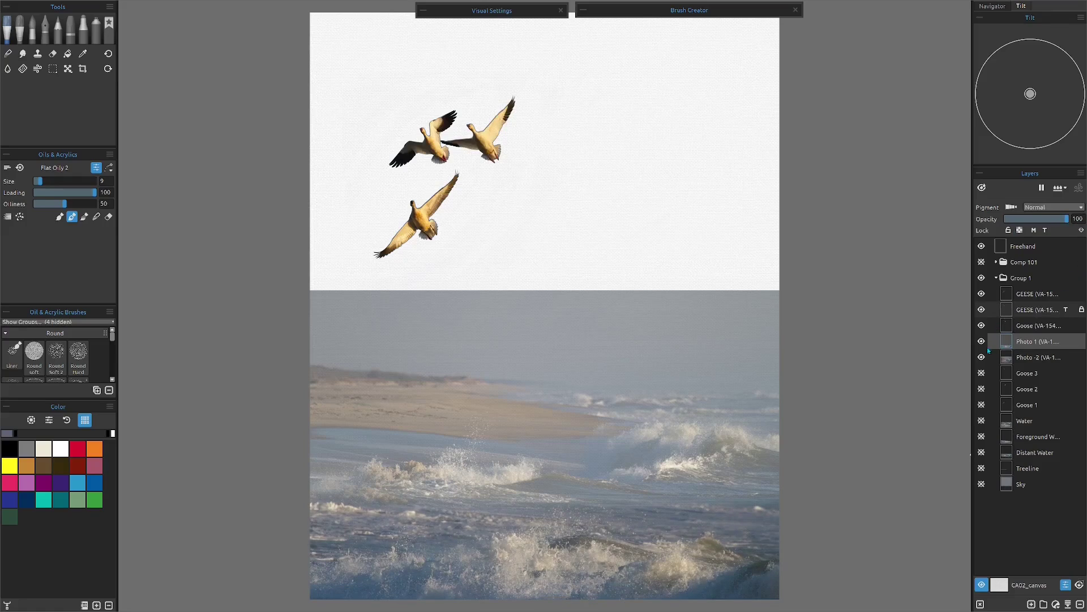
left_click(1026, 357)
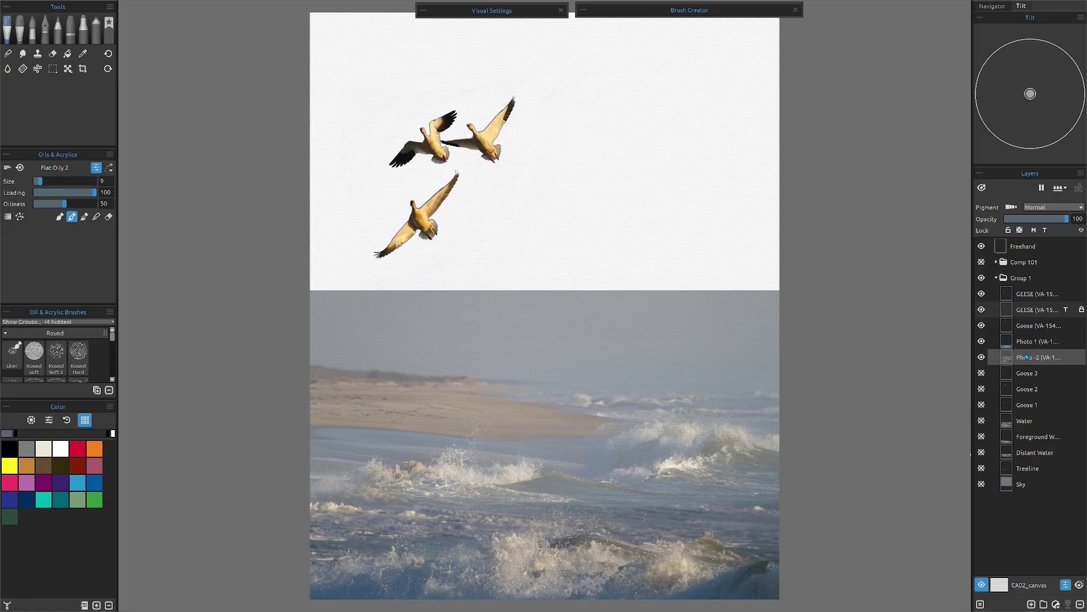
left_click(1047, 219)
left_click_drag(1045, 219, 1070, 219)
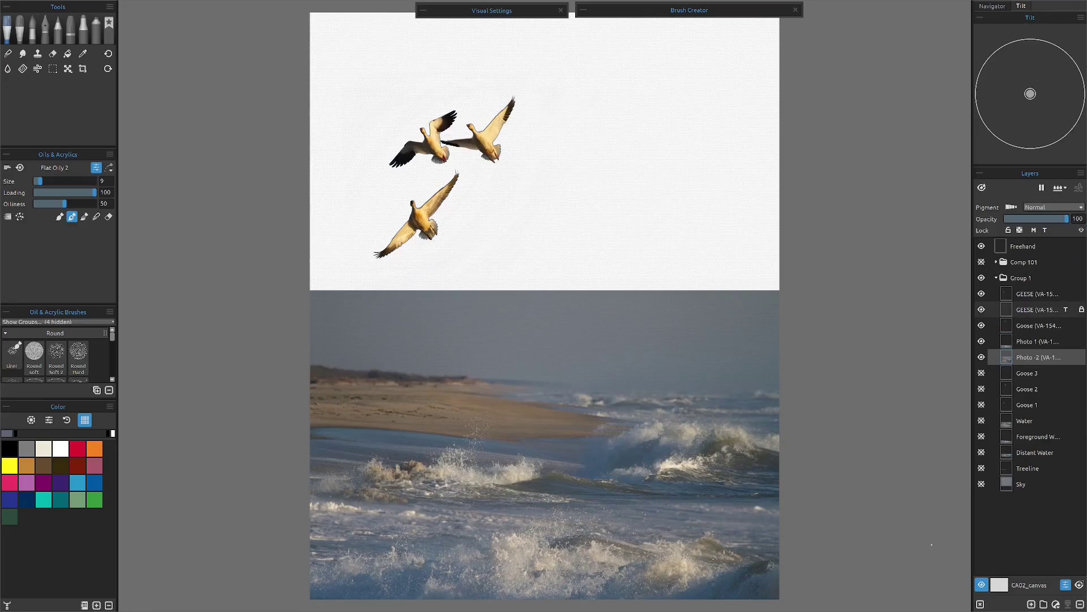
Hide the canvas background and save the photo composite as the PNG image Snow Geese_22 in the REFERENCE folder.
left_click(981, 584)
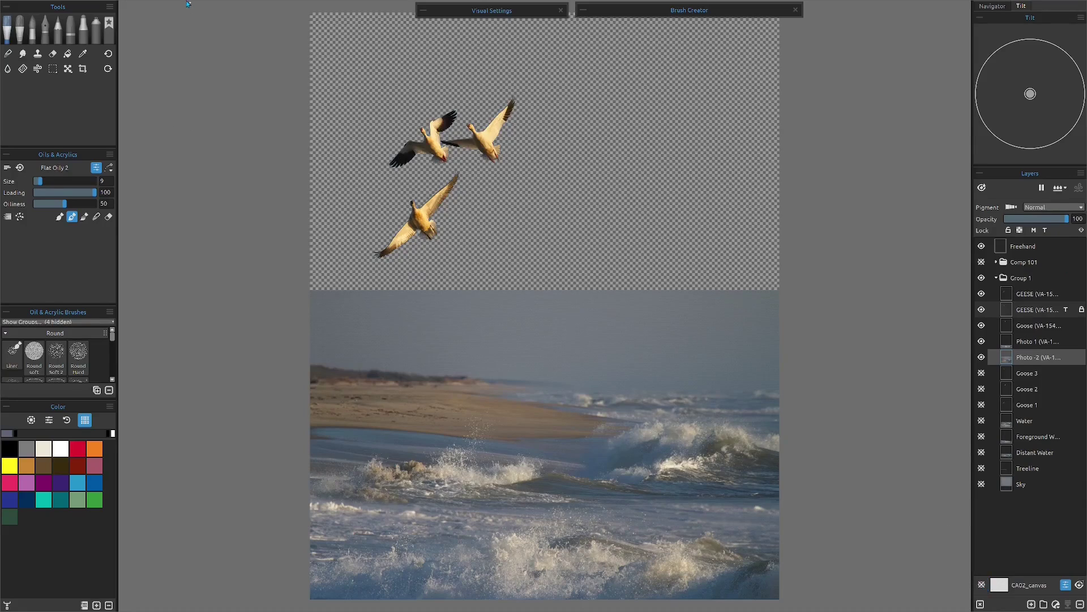
mouse_move(188, 4)
left_click(13, 7)
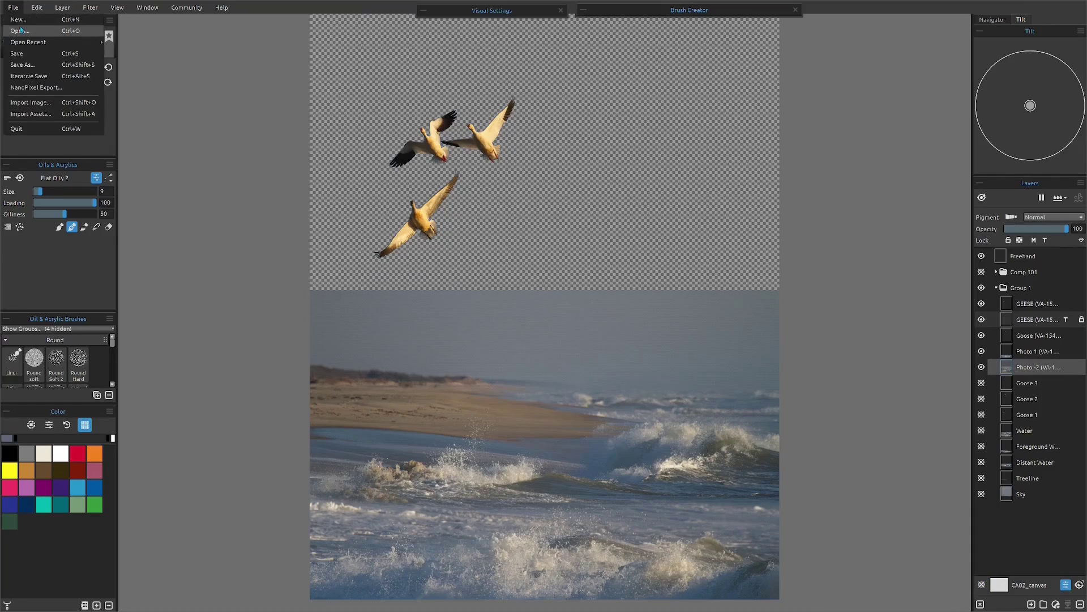
left_click(14, 7)
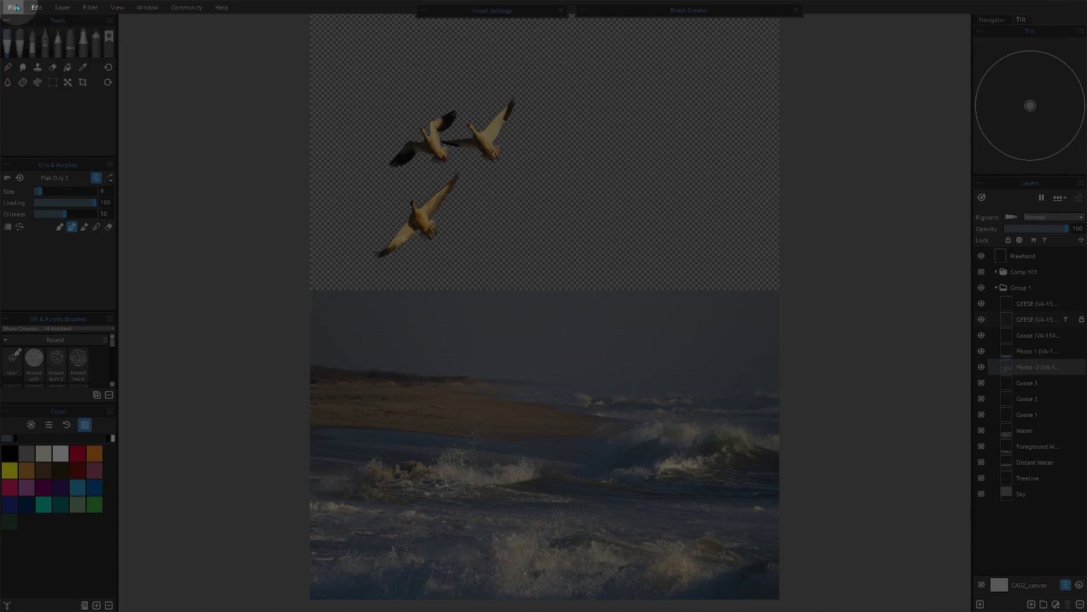
left_click(13, 8)
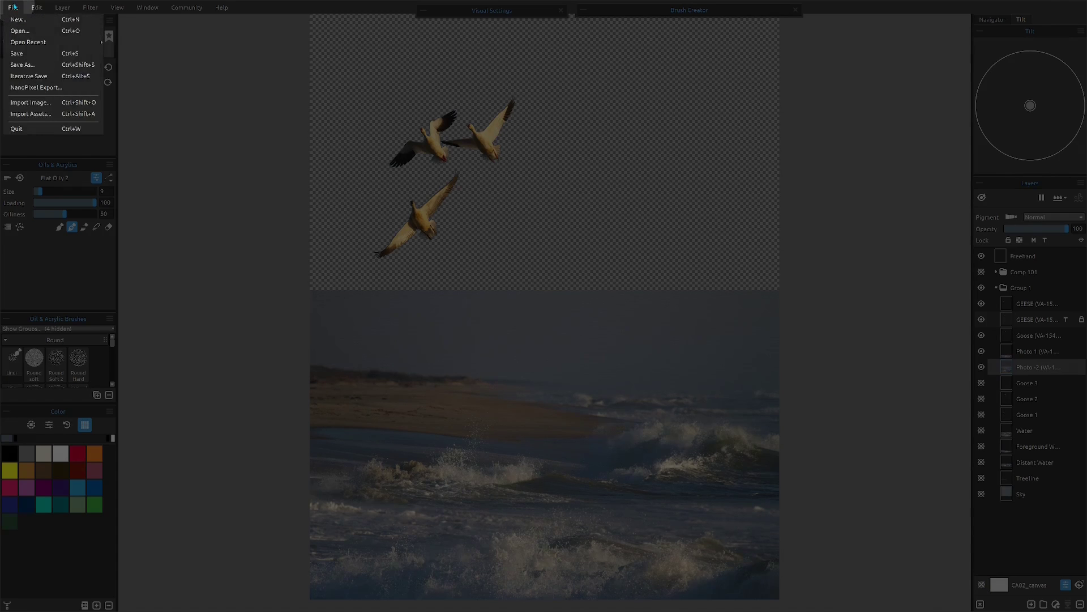
left_click(31, 66)
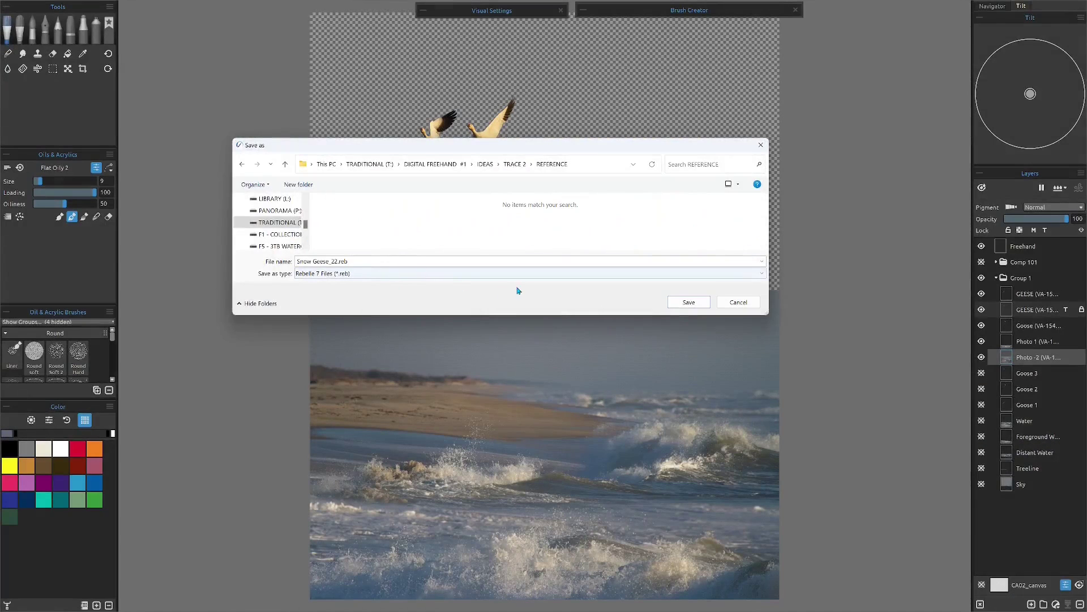
left_click(396, 274)
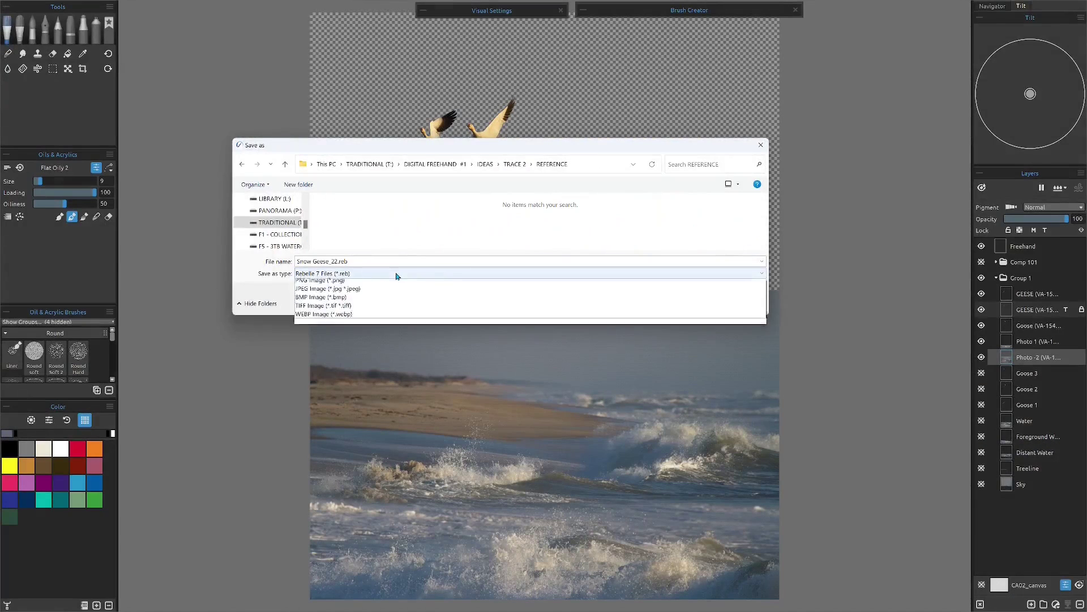
left_click(348, 300)
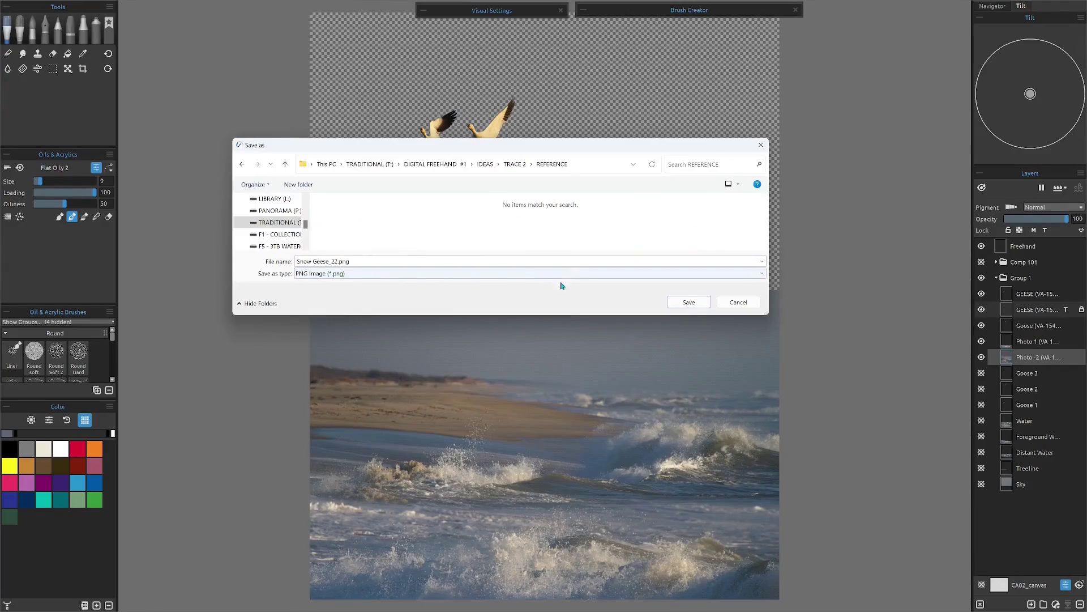
left_click(689, 302)
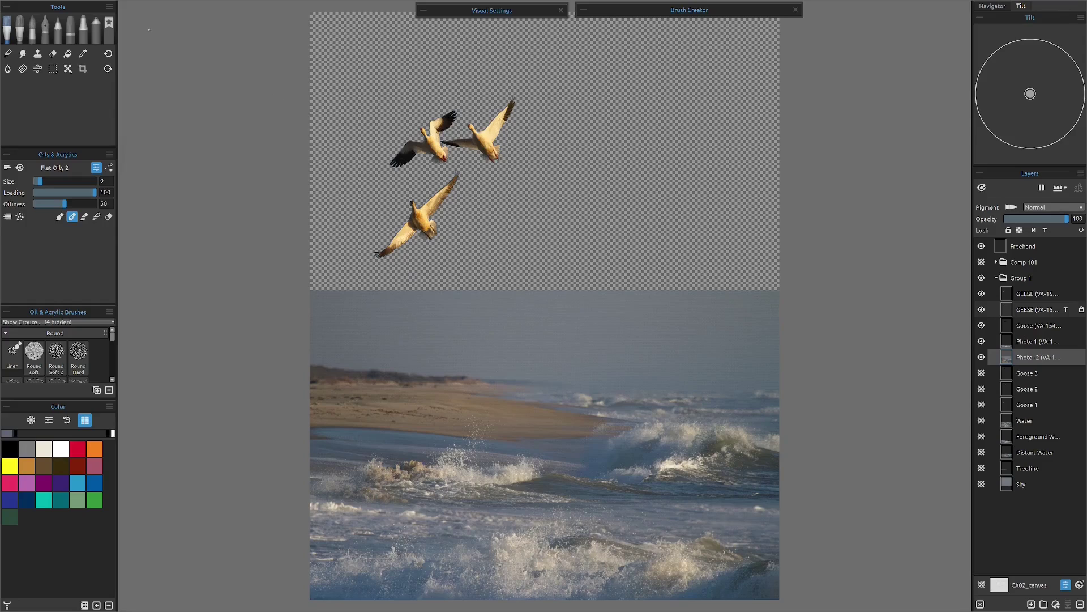
Open the Reference Images panel and place it beside the flying geese, clear of the tools.
mouse_move(148, 3)
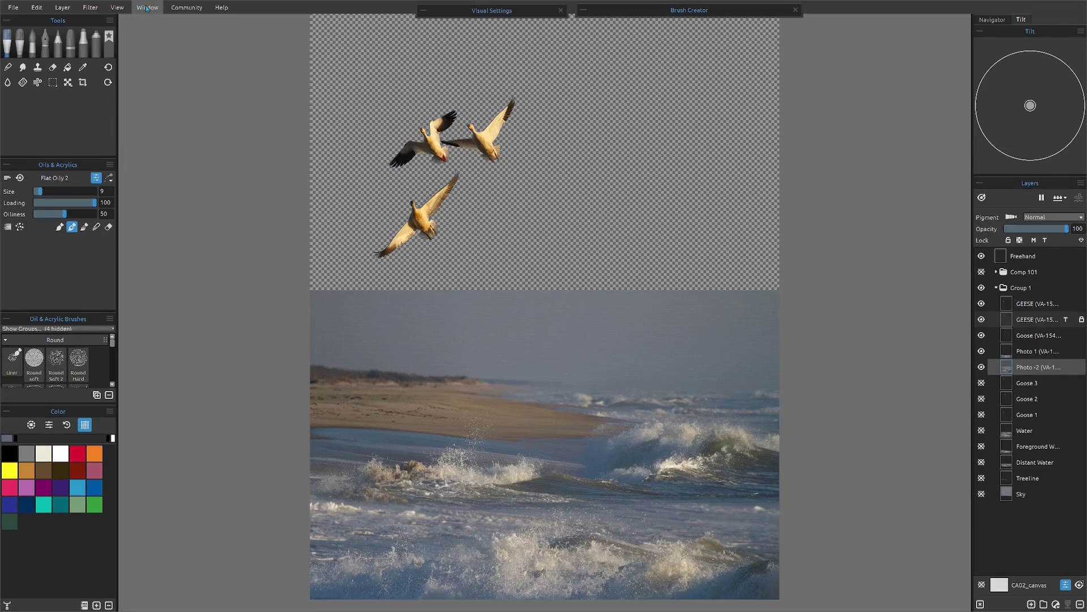
left_click(147, 8)
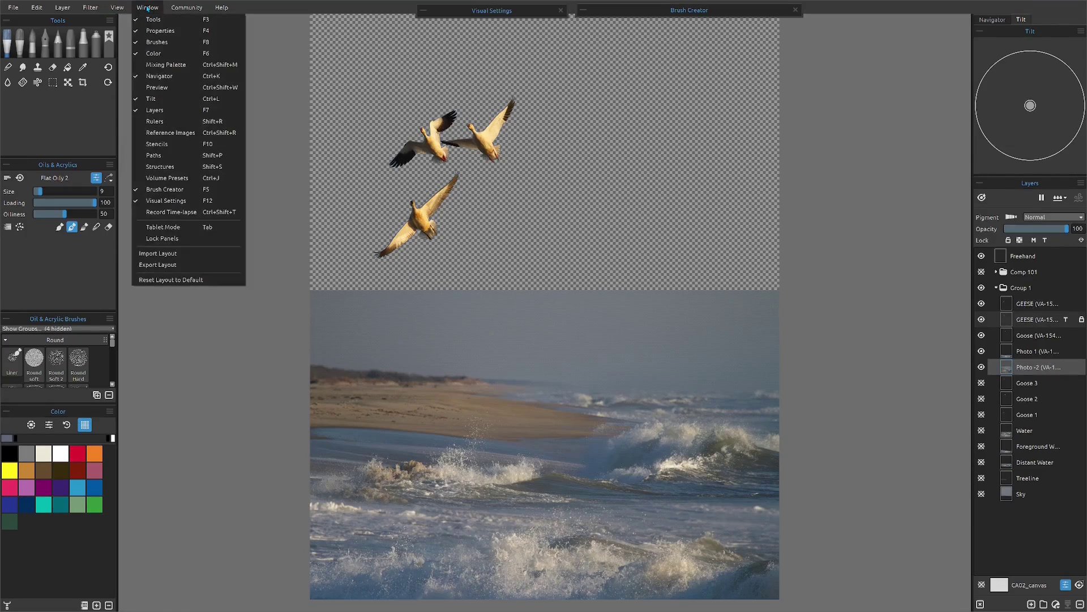
left_click(171, 134)
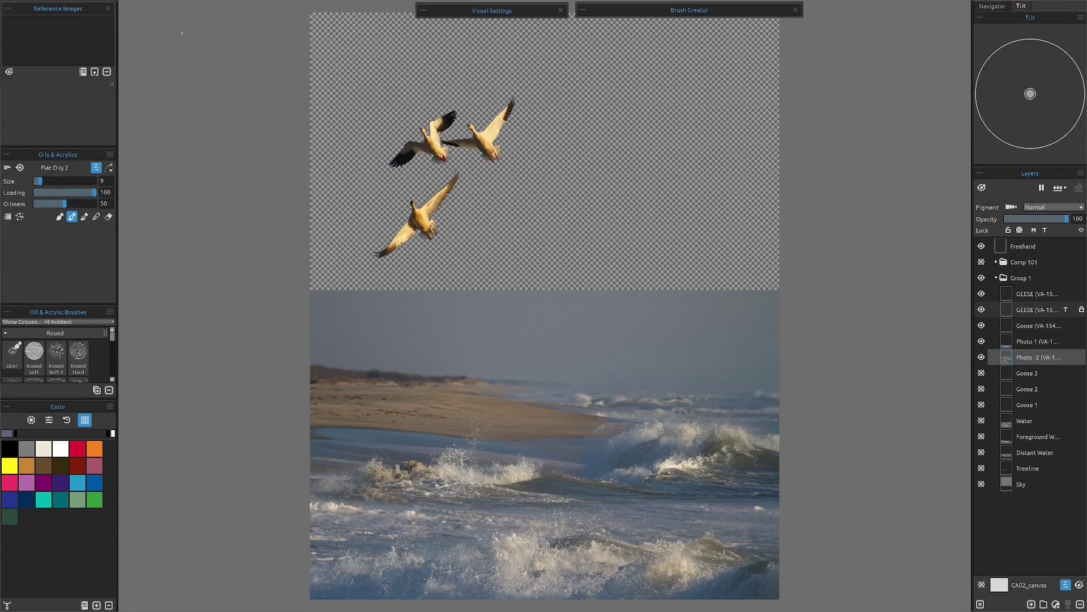
left_click_drag(66, 17, 297, 33)
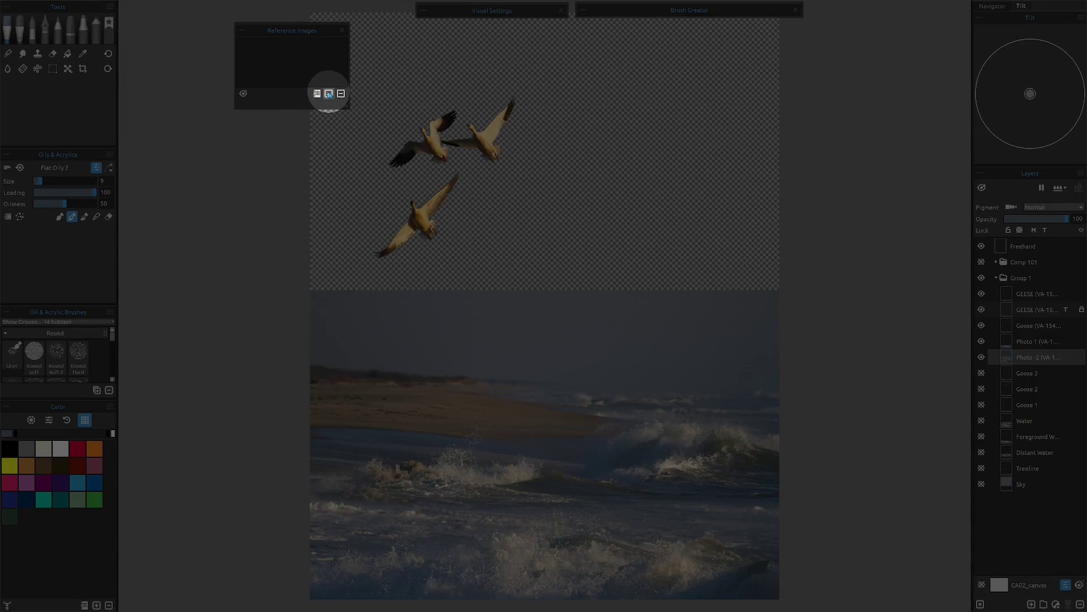
Import Snow Geese_22.png from the REFERENCE folder as a reference image and move its window into the empty sky area.
left_click(328, 94)
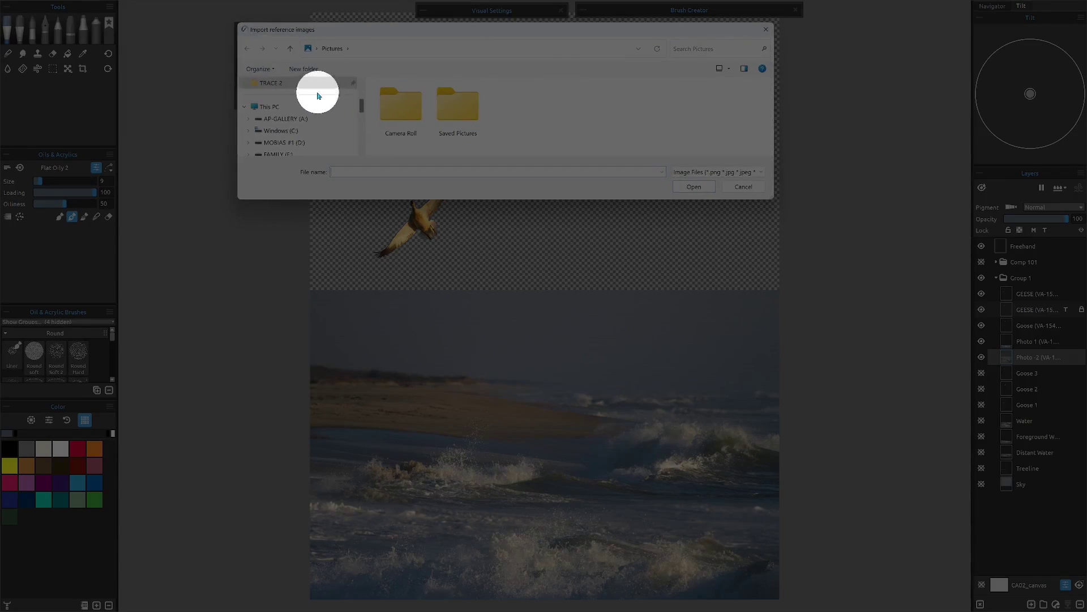
left_click(277, 89)
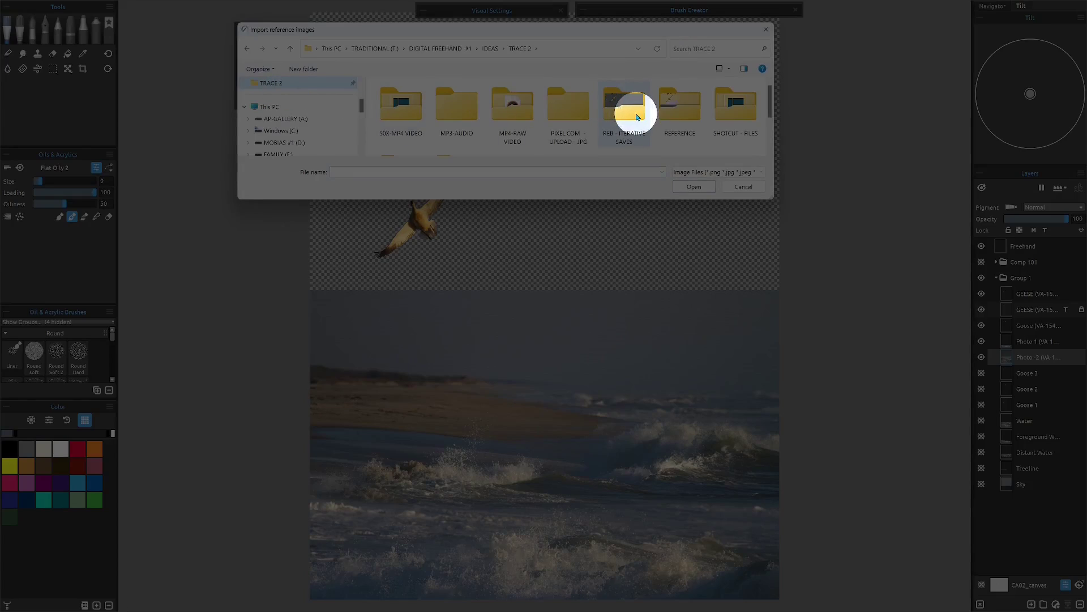
double_click(670, 118)
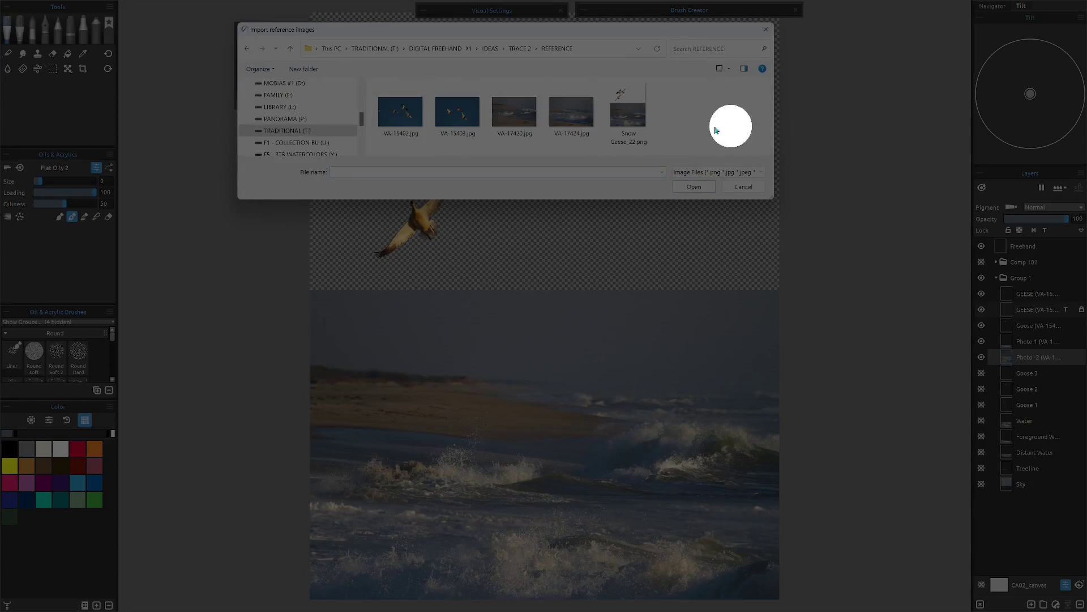
double_click(620, 116)
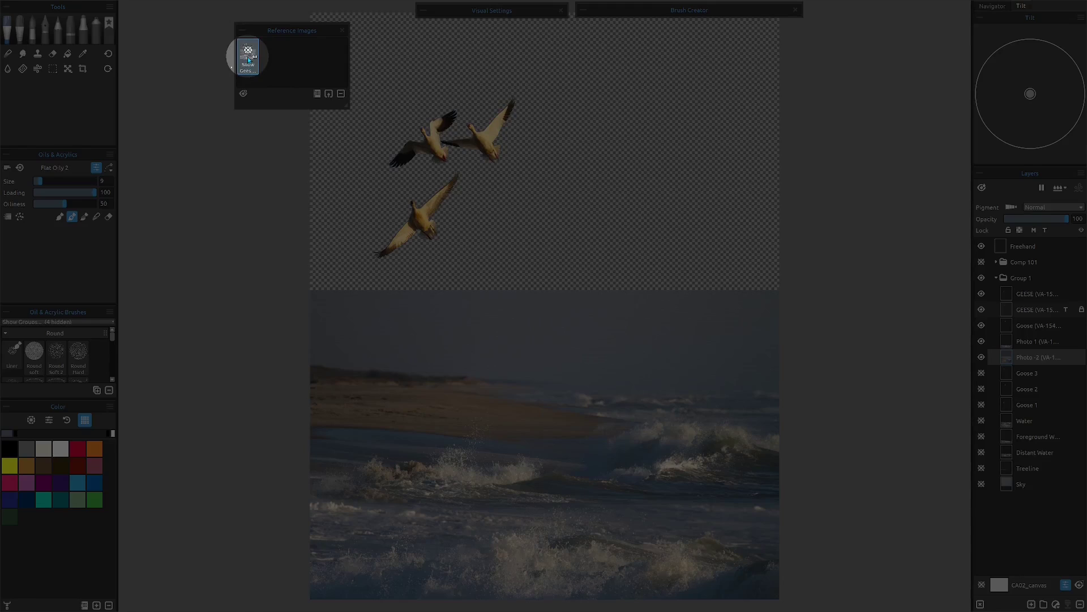
left_click(248, 59)
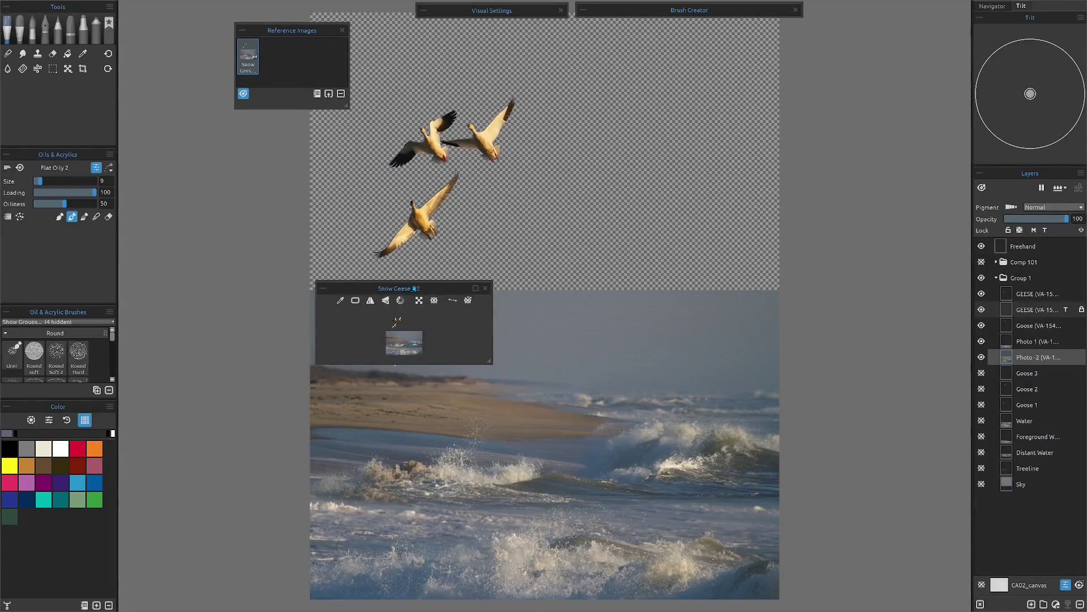
left_click_drag(413, 289, 777, 89)
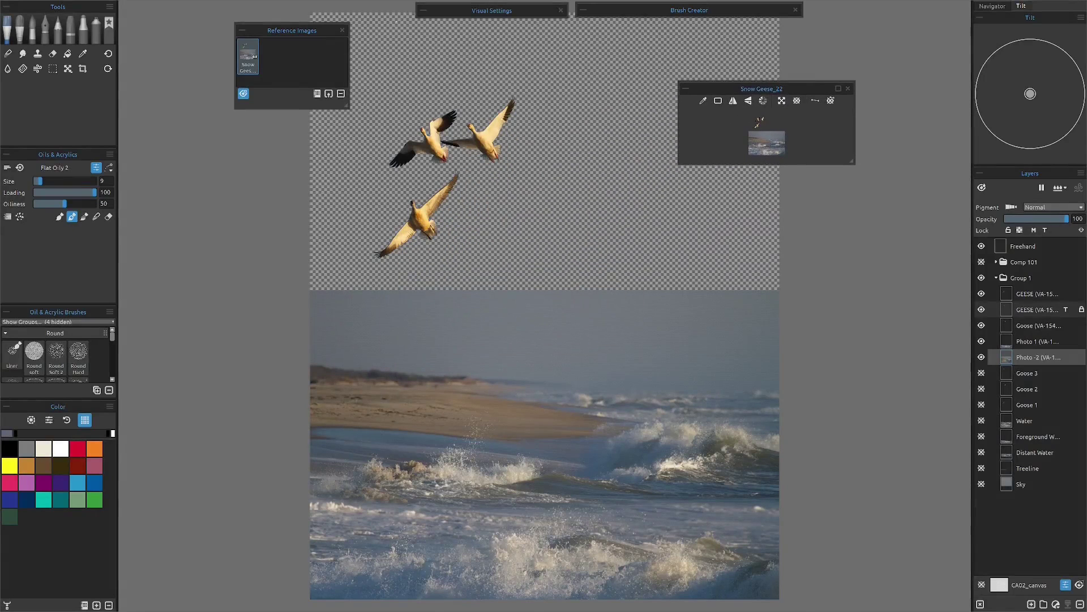
Collapse the Reference Images panel, enlarge the Snow Geese_22 reference window and place it beside the geese, next to the Layers panel.
left_click(242, 30)
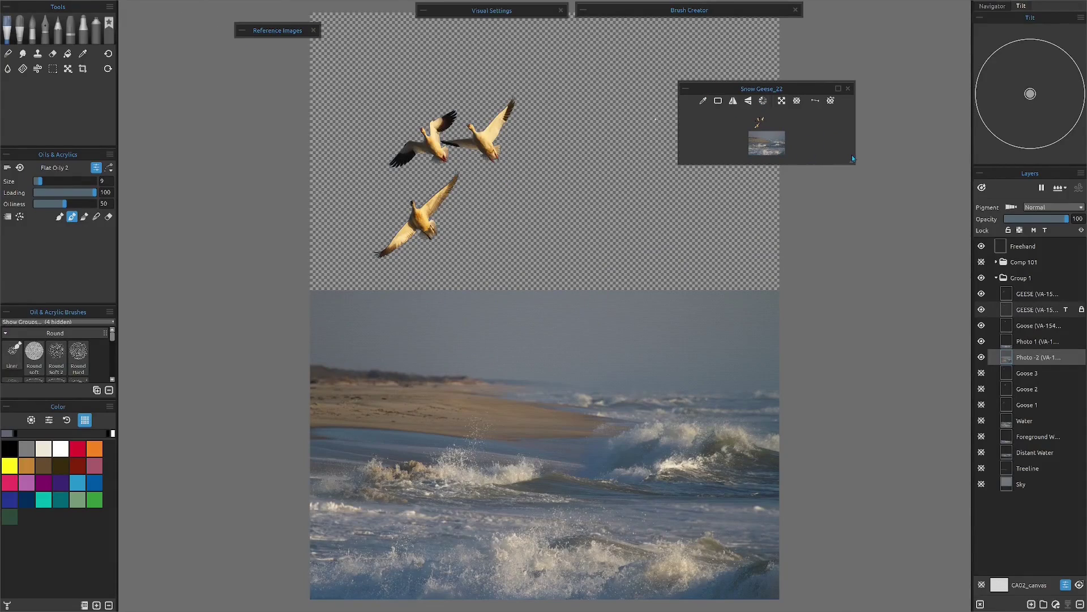
left_click_drag(852, 162, 946, 417)
left_click_drag(858, 92, 324, 111)
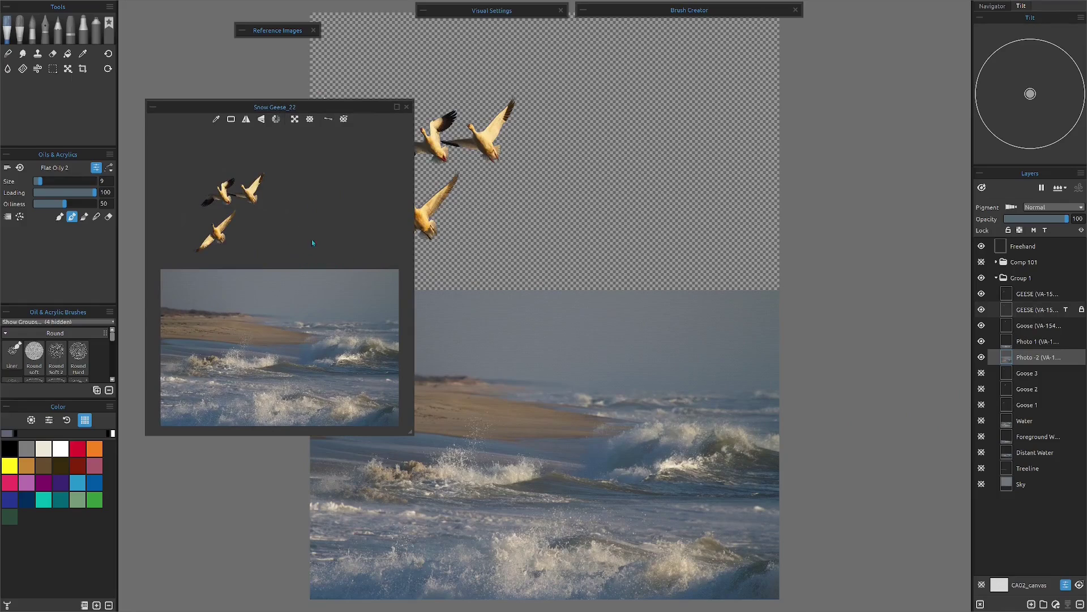
left_click_drag(312, 108, 866, 50)
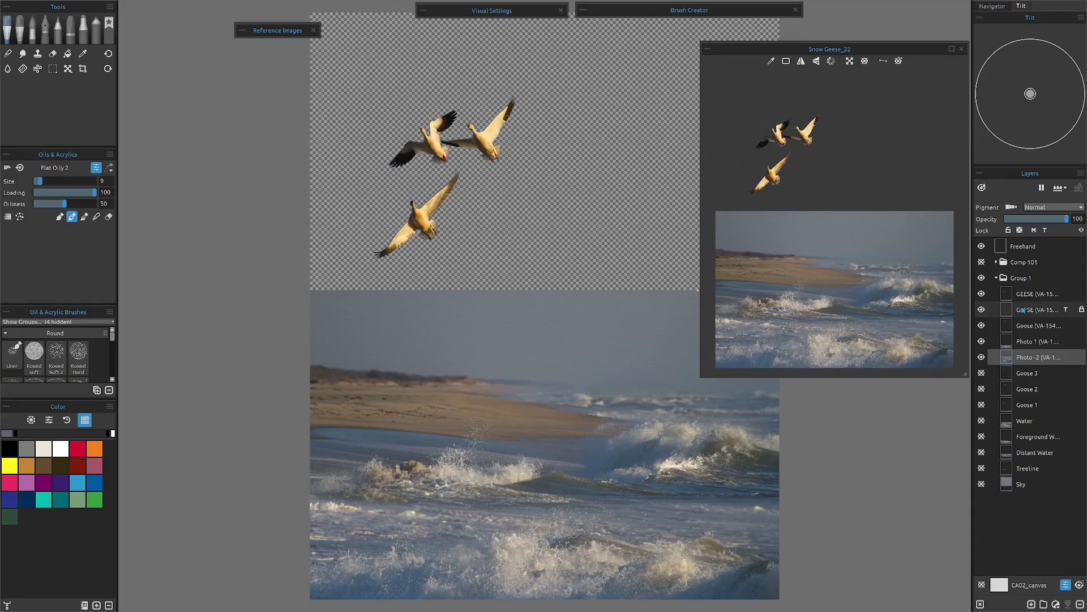
Hide all the photo layers in Group 1, including the GEESE, Goose and Photo layers.
left_click(981, 294)
left_click(981, 309)
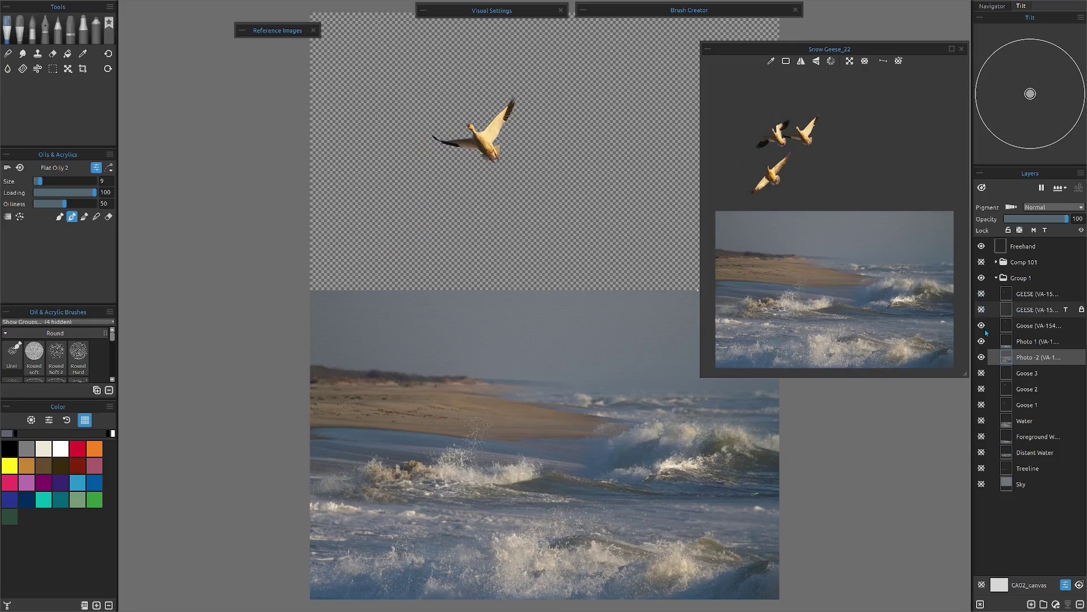
left_click(982, 326)
left_click(981, 356)
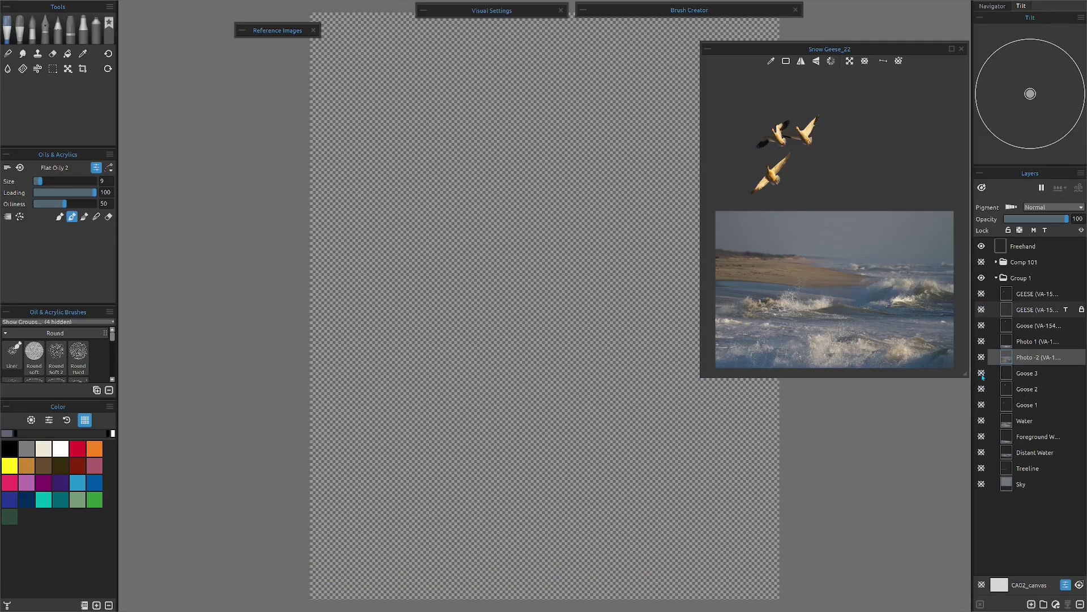
Show the painted layers Goose 3, Goose 2, Goose 1, Water, Treeline and Sky.
left_click(982, 373)
left_click(981, 388)
left_click(981, 405)
left_click(981, 420)
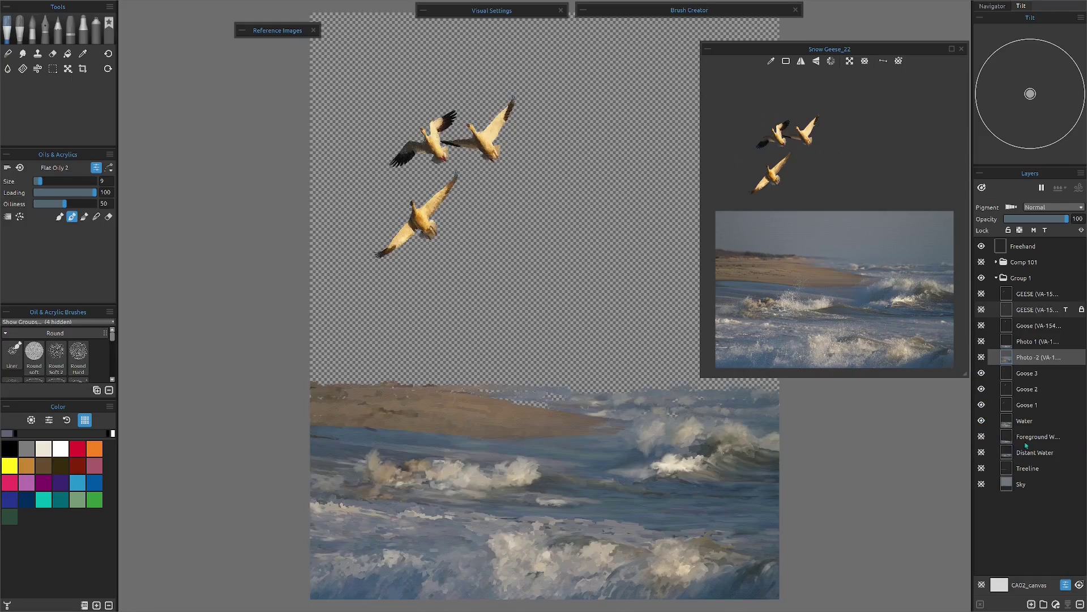
left_click(981, 467)
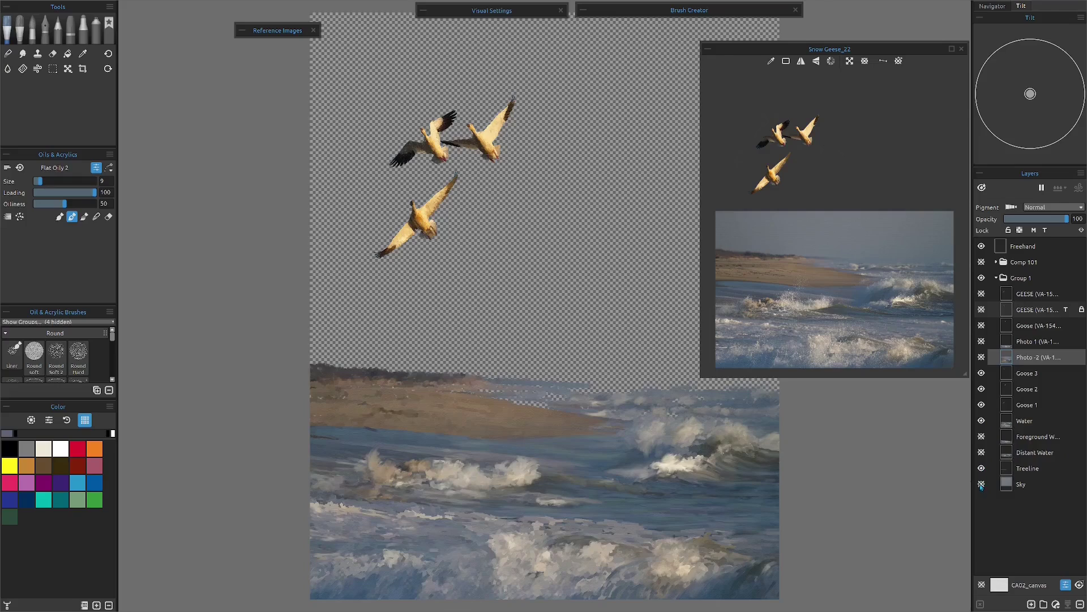
left_click(981, 485)
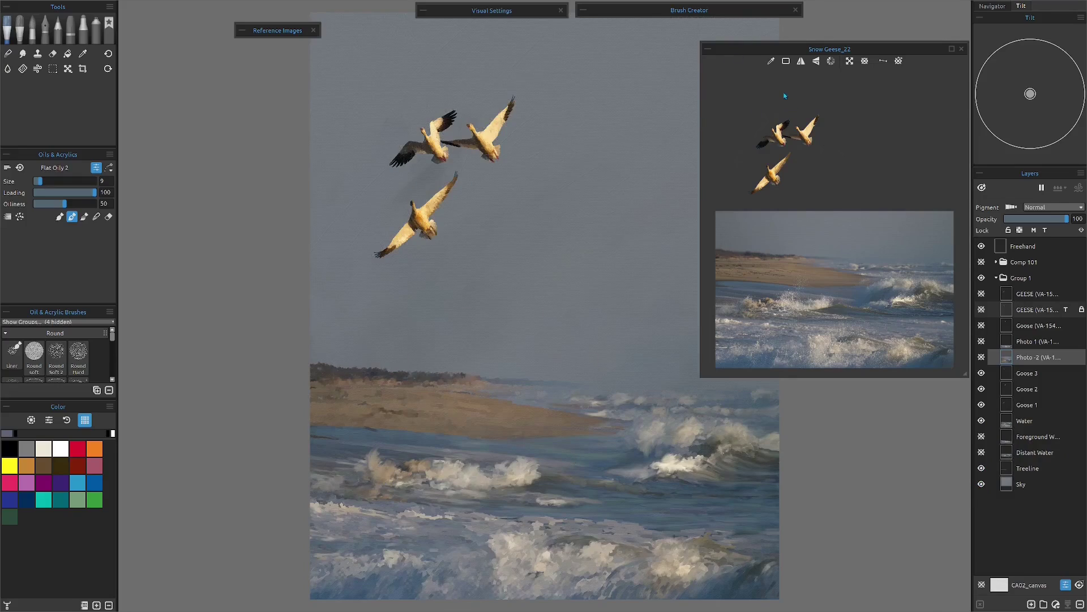
Sample paint colours from the waves, beach and geese in the Snow Geese_22 reference image, making Water the active layer.
left_click(771, 61)
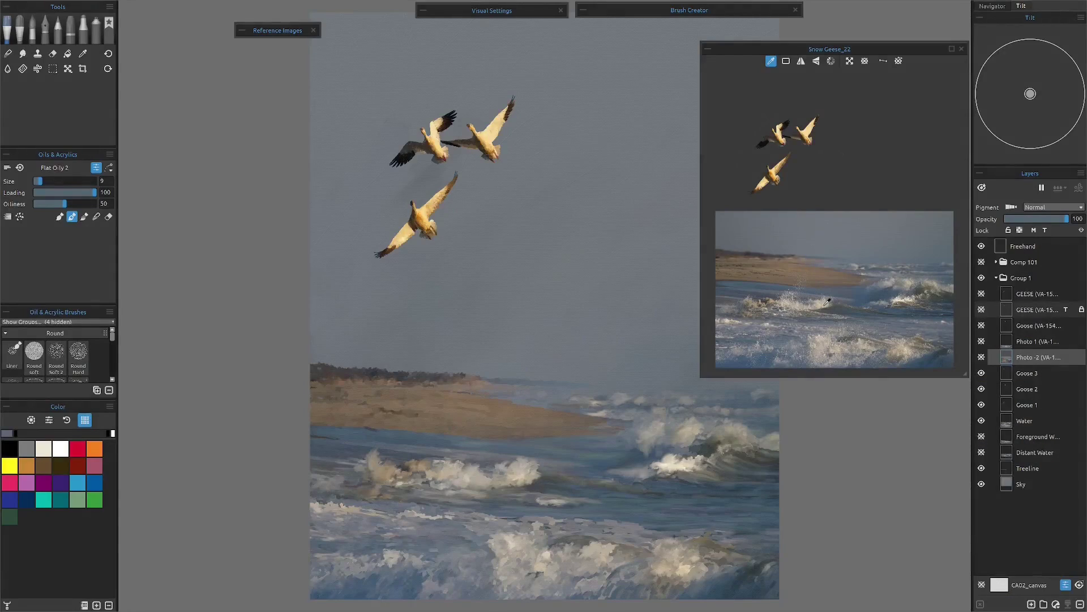
left_click(828, 300)
left_click(854, 310)
left_click(834, 272)
left_click(780, 164)
left_click(7, 434)
left_click(802, 150)
left_click(1024, 419)
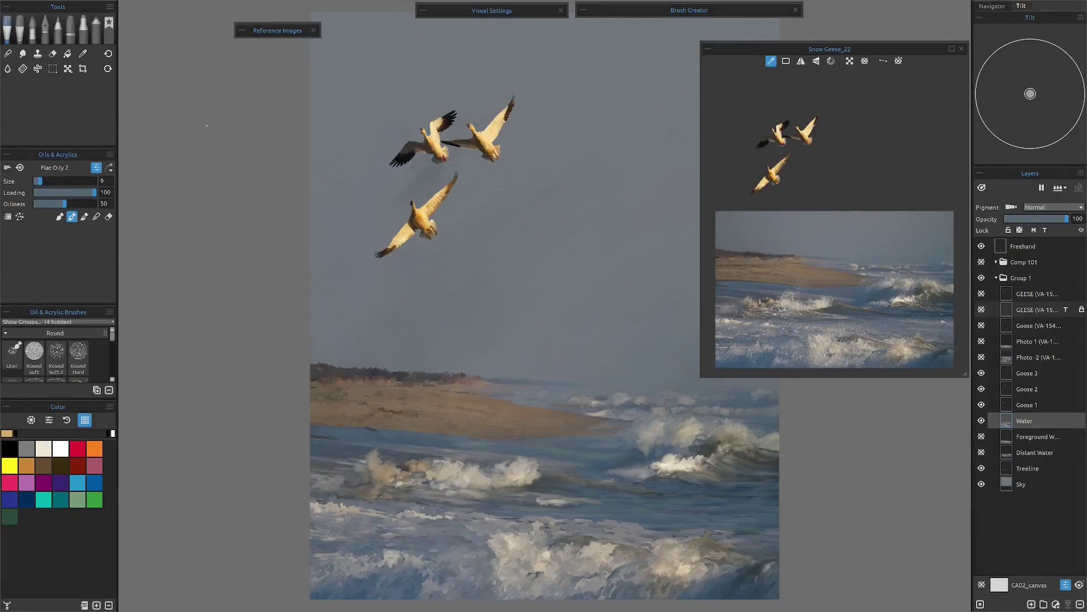
left_click(822, 273)
Create a 25-colour colour set from the image file Snow Geese_22.png in the TRACE 2 REFERENCE folder.
left_click(110, 406)
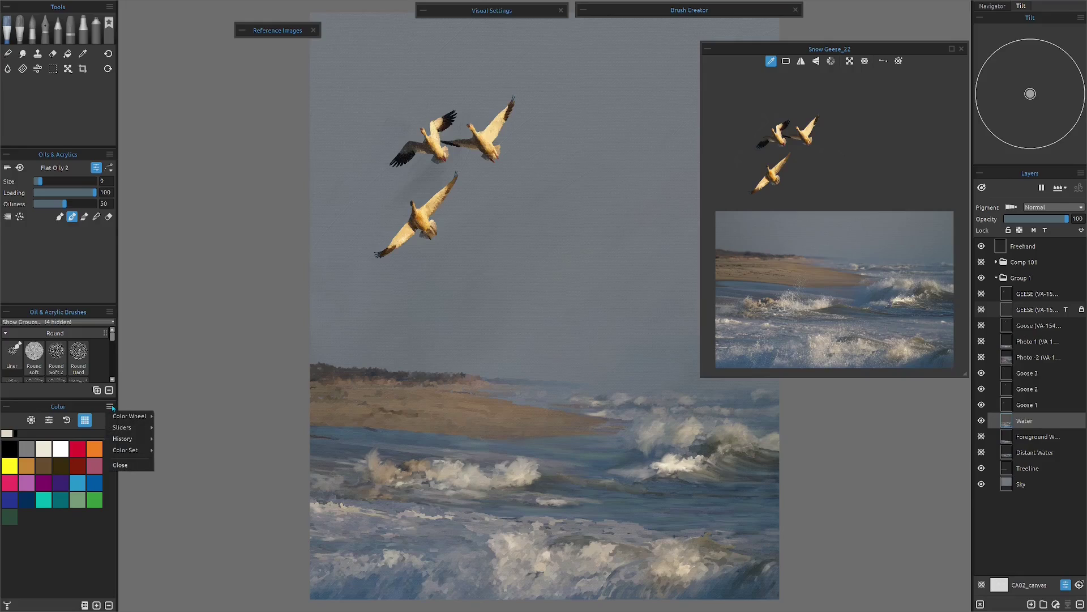
left_click(111, 405)
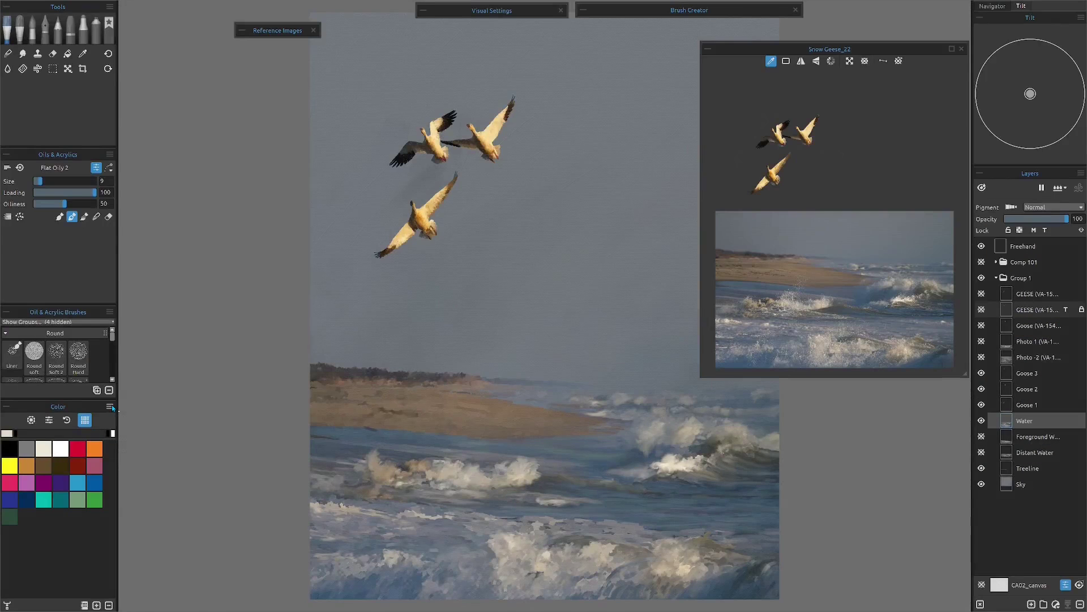
left_click(111, 406)
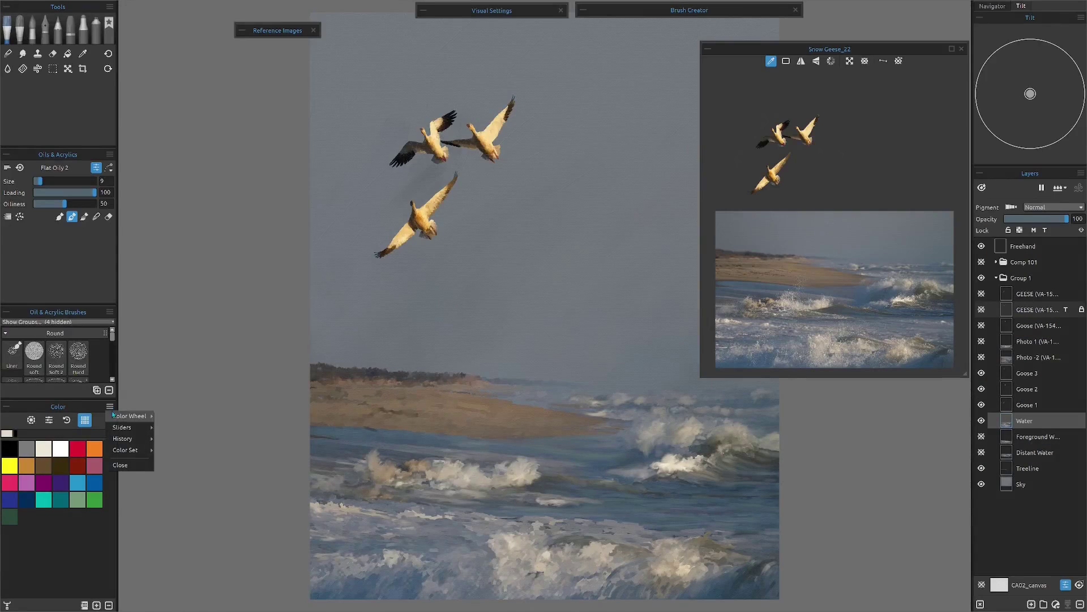
mouse_move(136, 449)
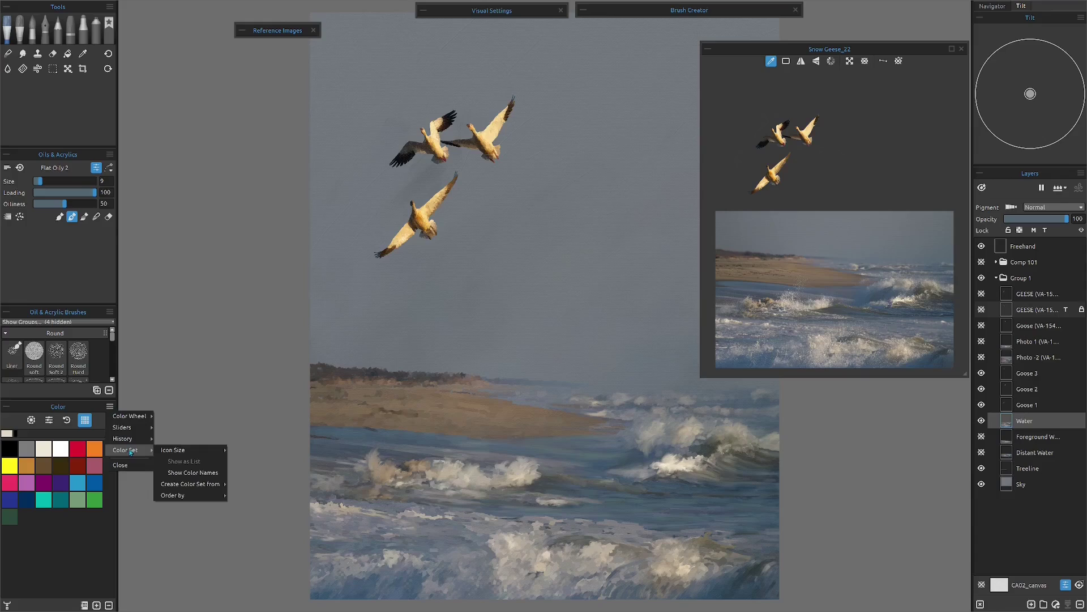
mouse_move(189, 485)
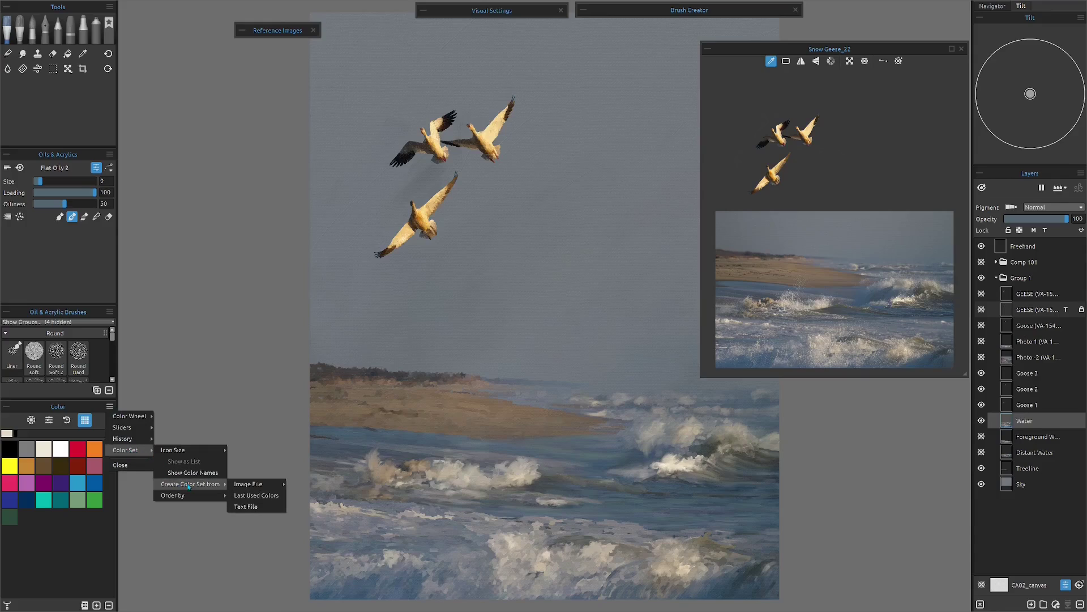
mouse_move(243, 486)
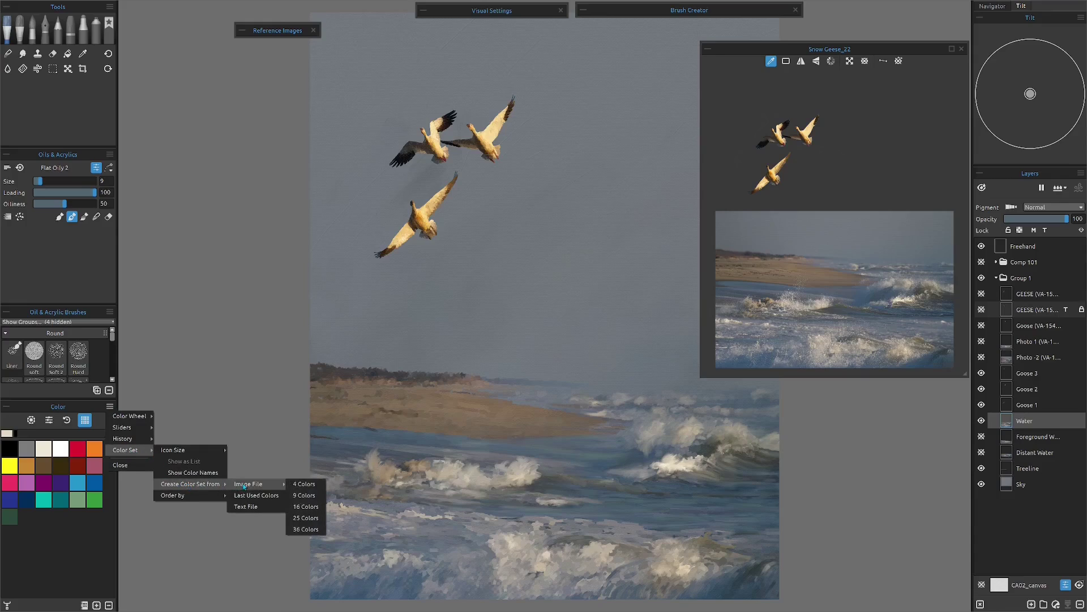
left_click(306, 518)
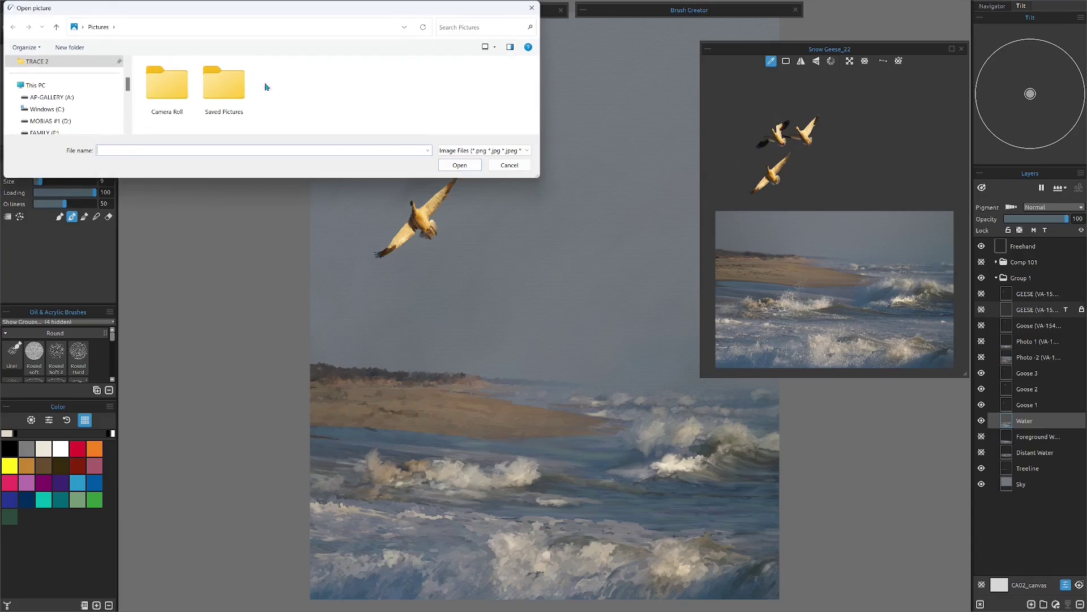
left_click(56, 64)
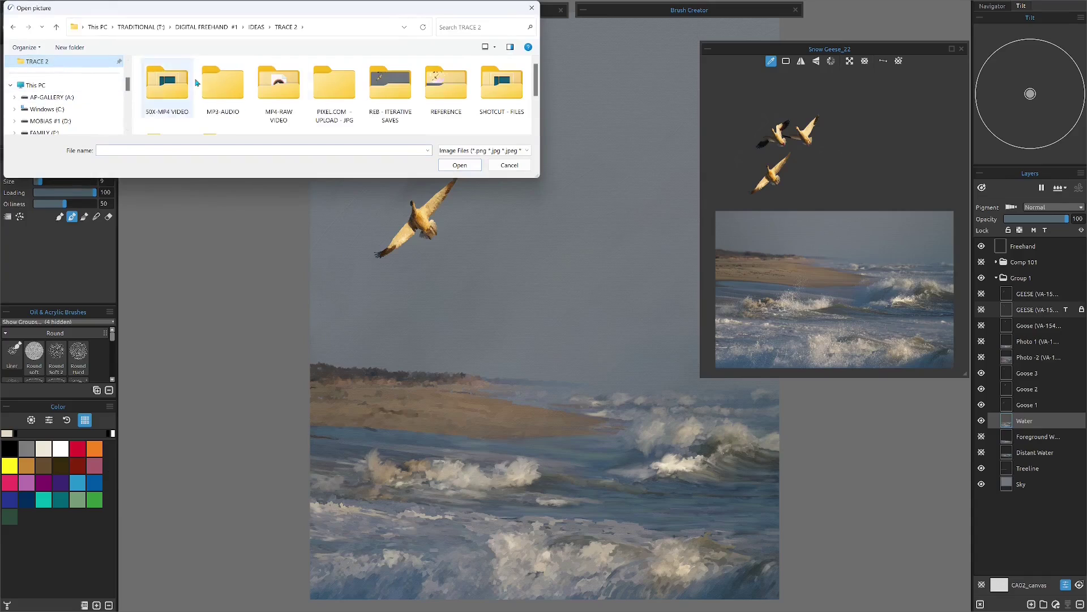
double_click(450, 88)
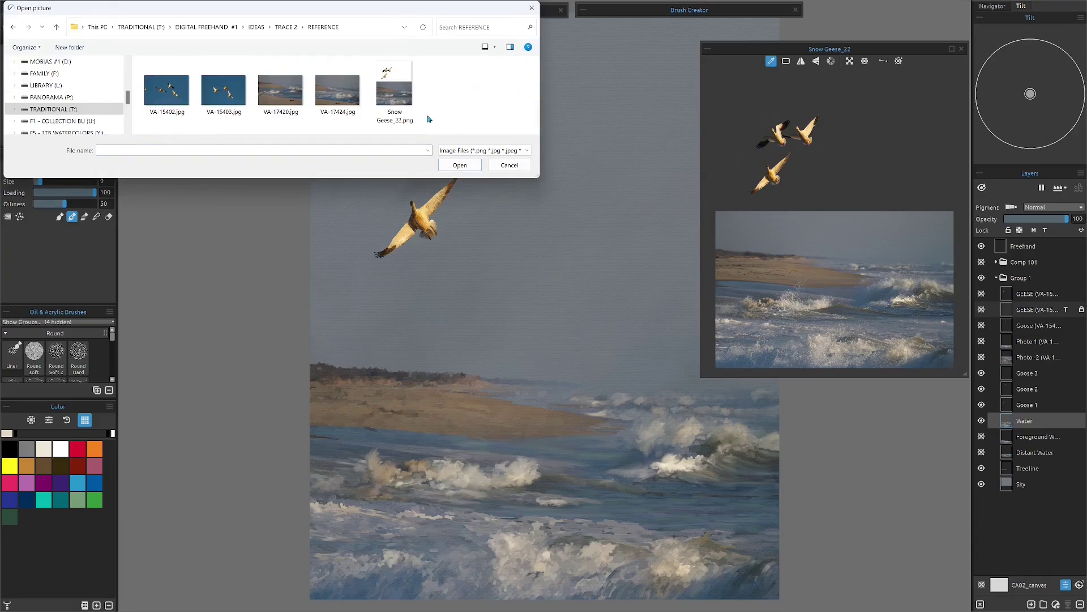
double_click(400, 90)
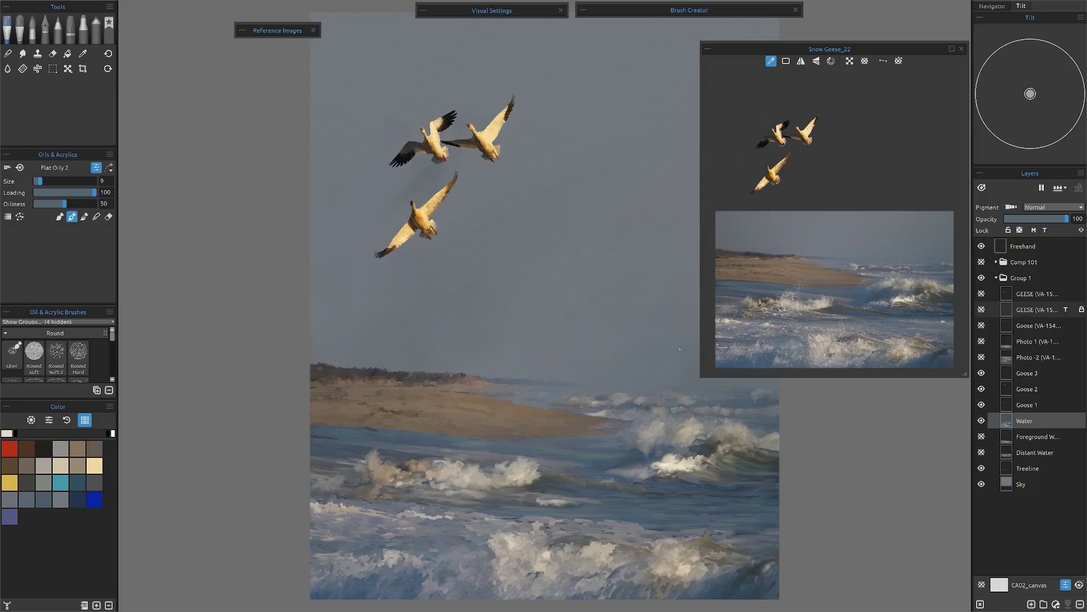
Hide the Snow Geese_22 reference window and place the collapsed Reference Images panel beside Visual Settings.
left_click(899, 61)
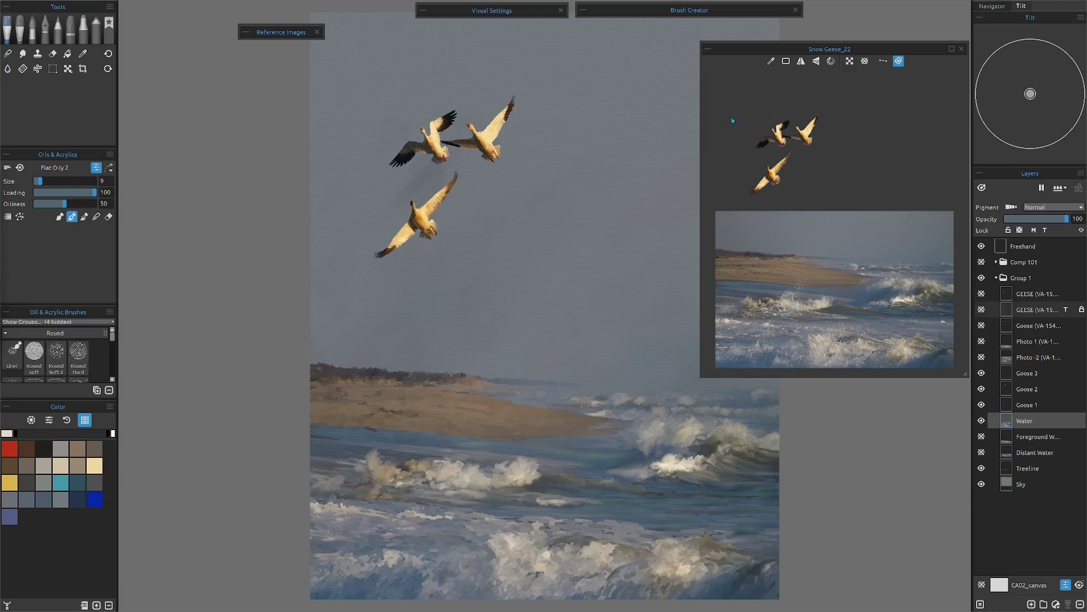
left_click(281, 31)
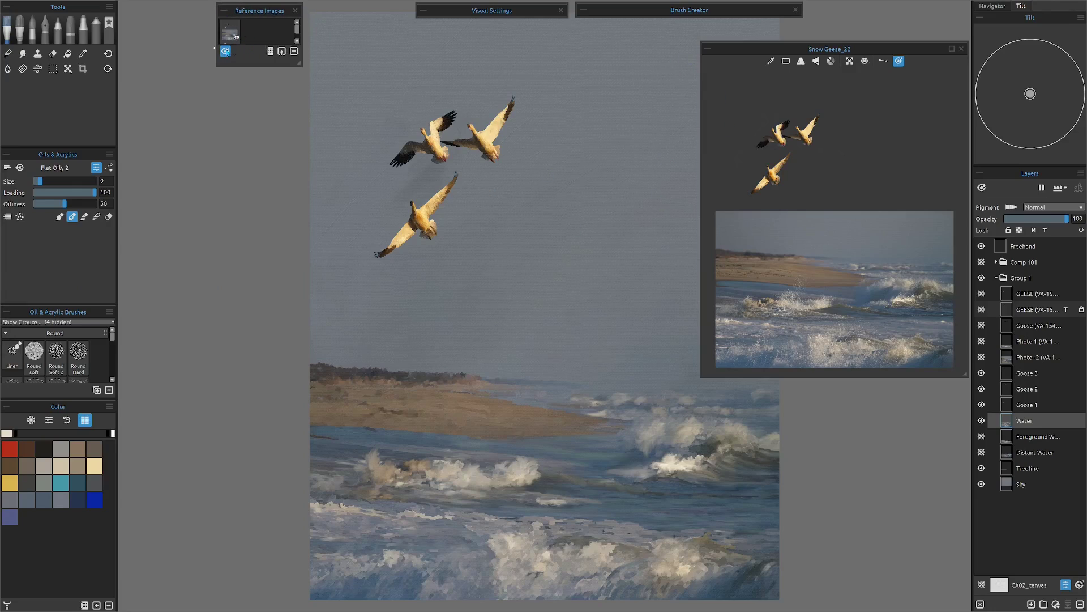
left_click(225, 51)
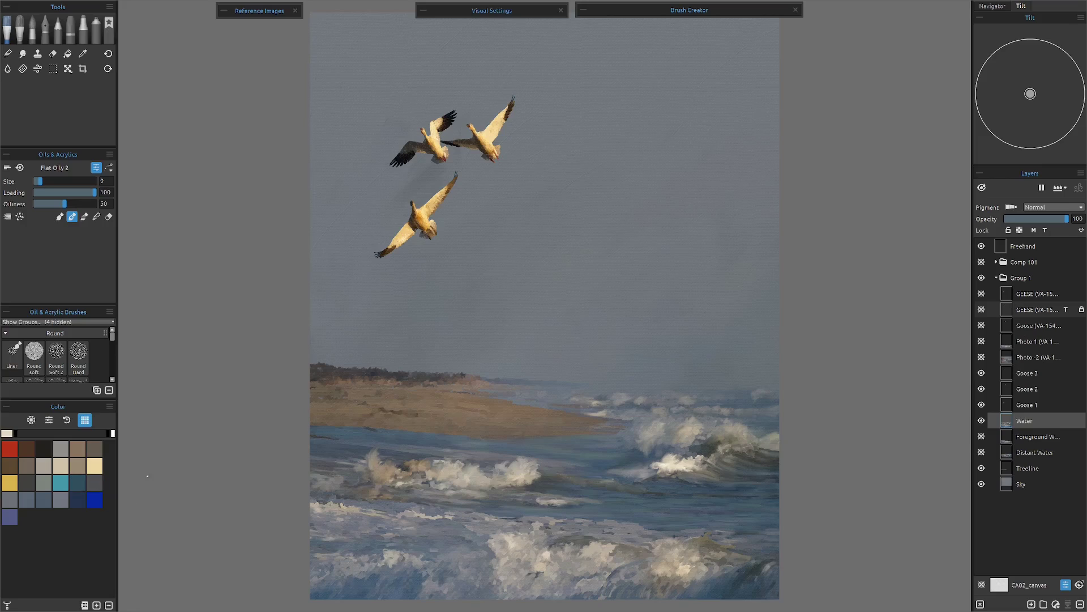
Load the first custom colour set from the Color Set Library and bring the Flat oil brushes into view.
left_click(84, 605)
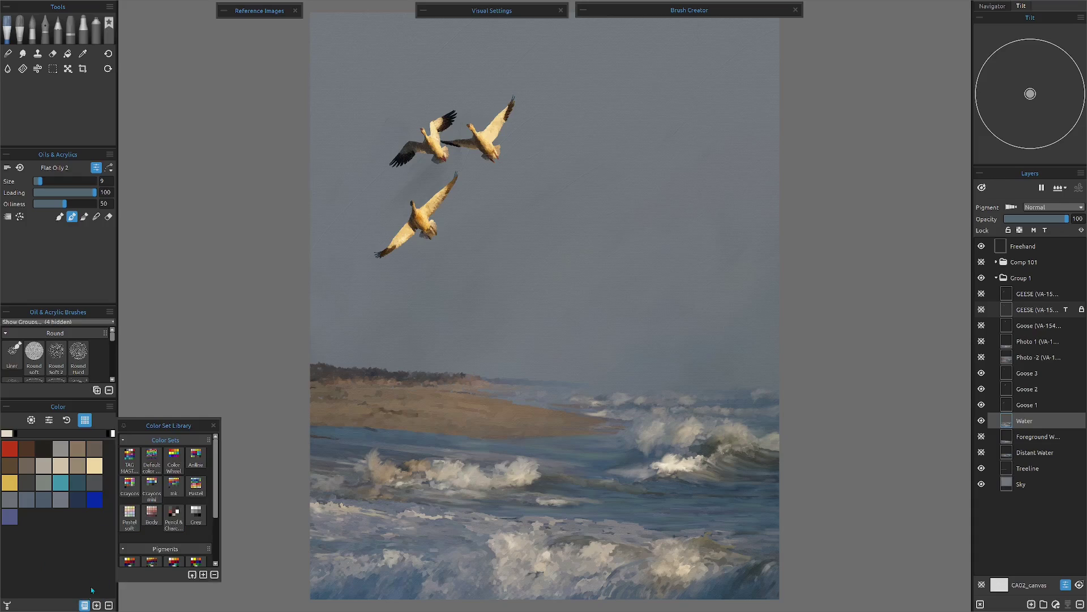
left_click(129, 459)
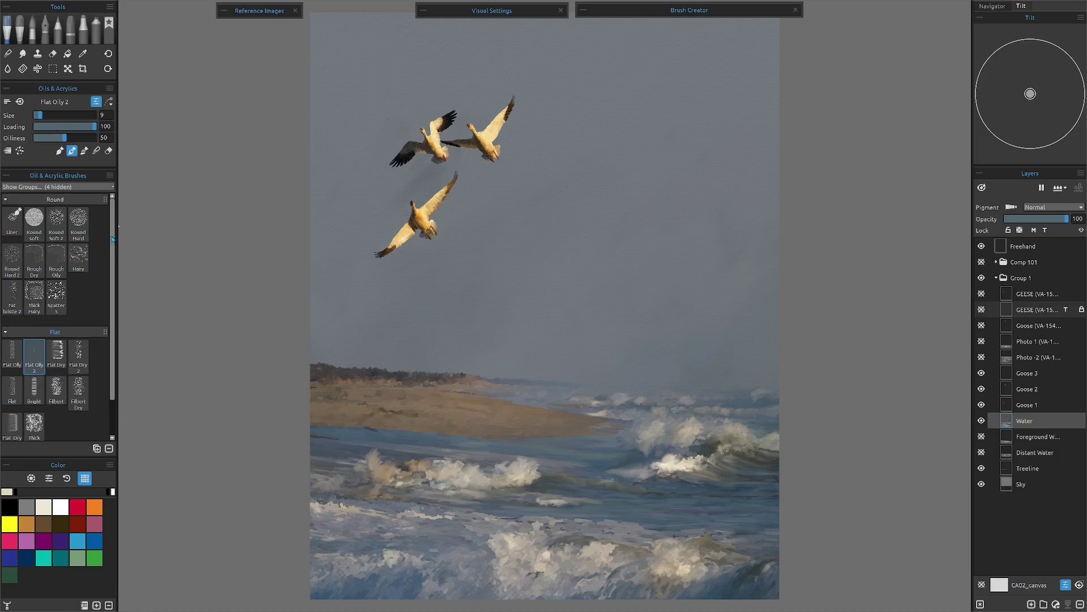
scroll(114, 236, "down", 3)
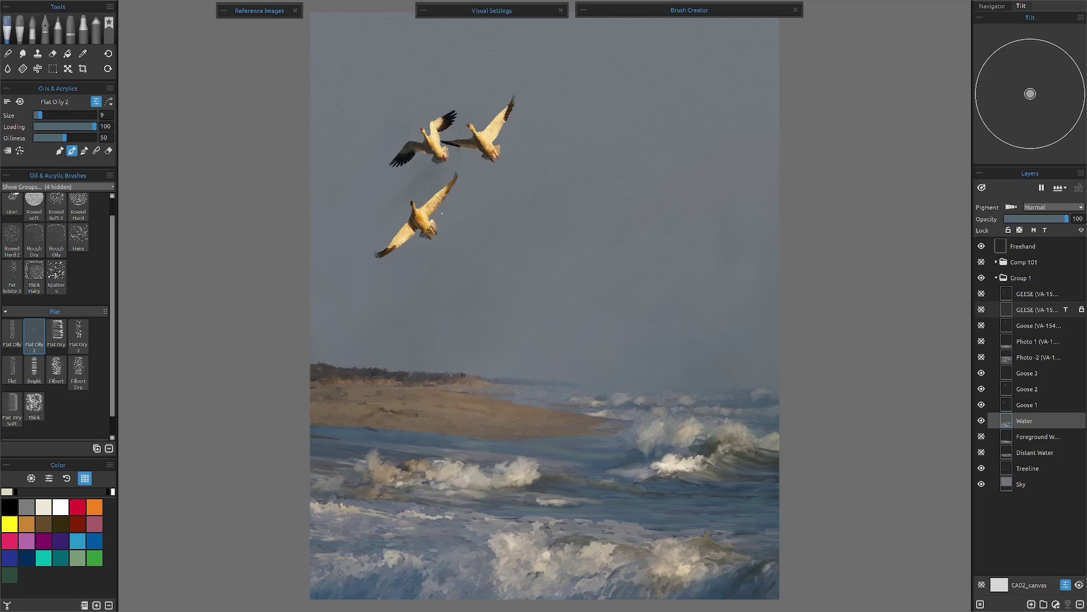
Show and unlock the second GEESE photo layer and select it together with the Goose 3 layer.
left_click(981, 309)
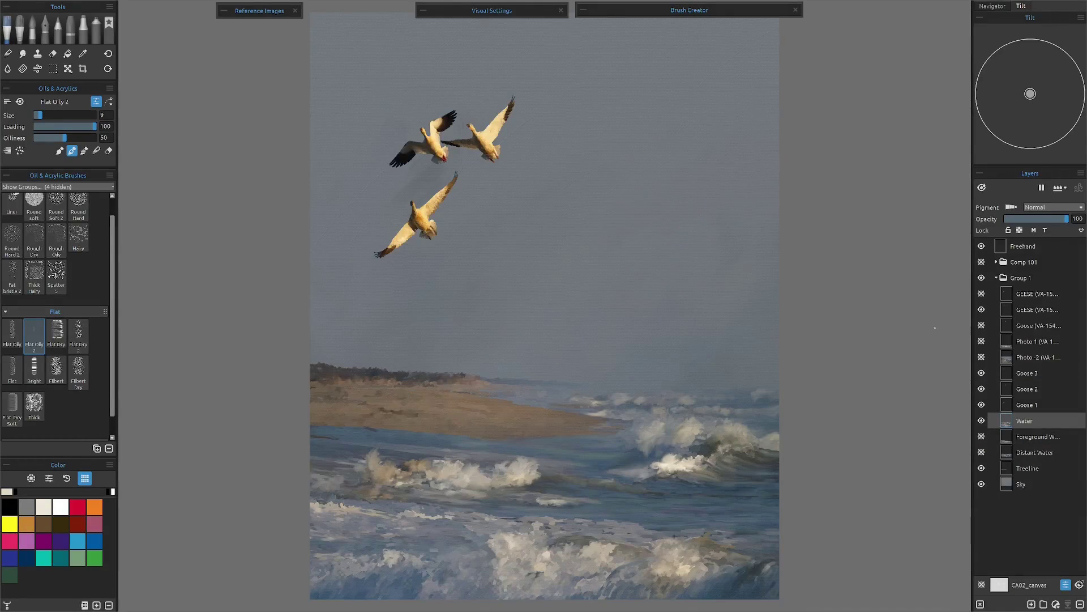
left_click(1029, 311)
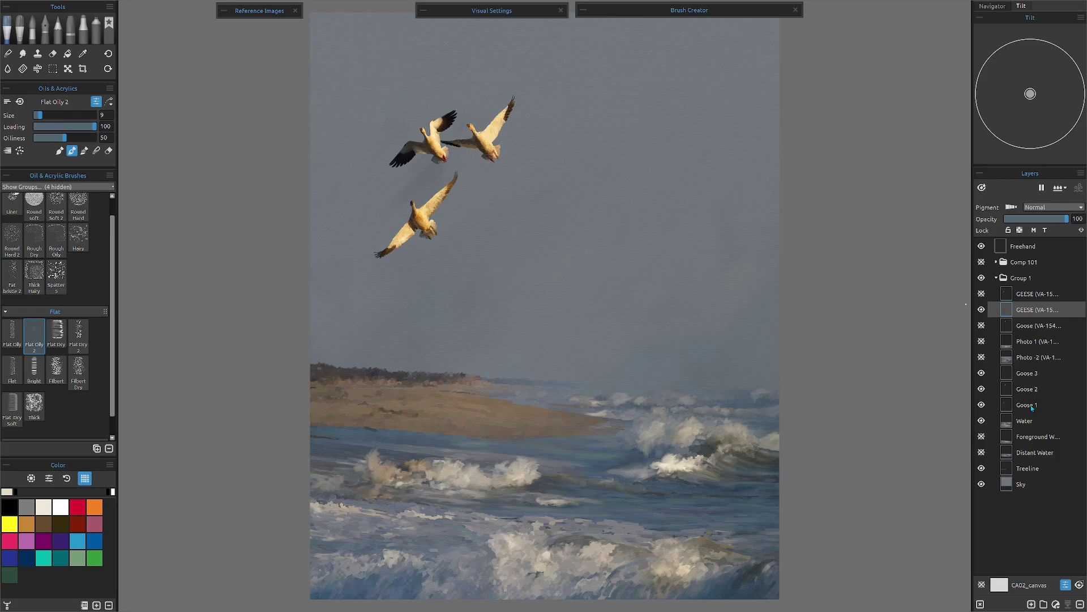
left_click(1013, 374)
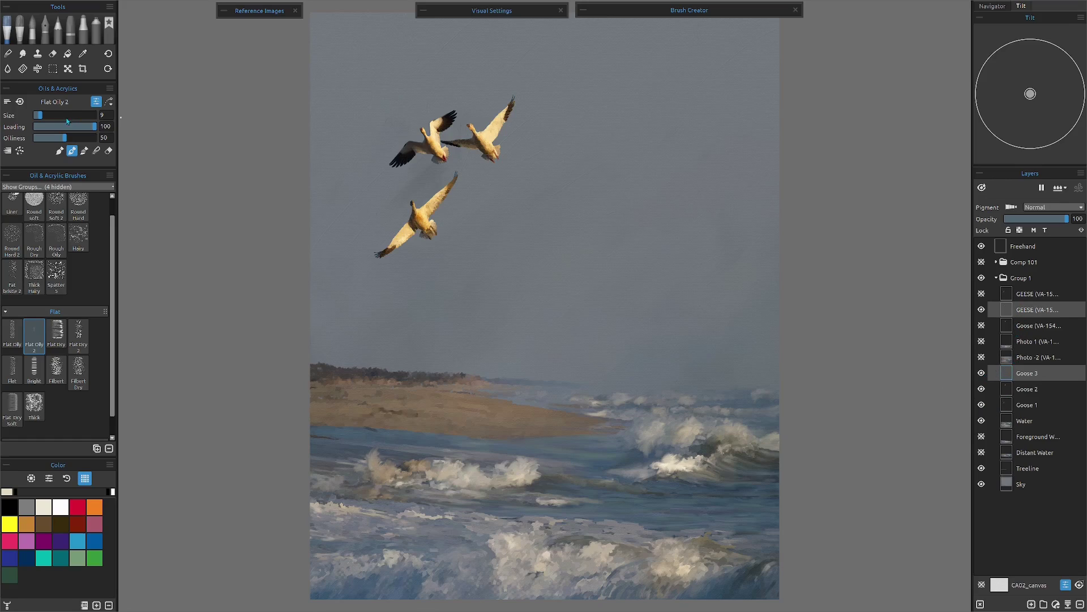
Transform the selected goose layers to about 12.57 by 9.67 in and reposition the goose beside the other two.
left_click(67, 69)
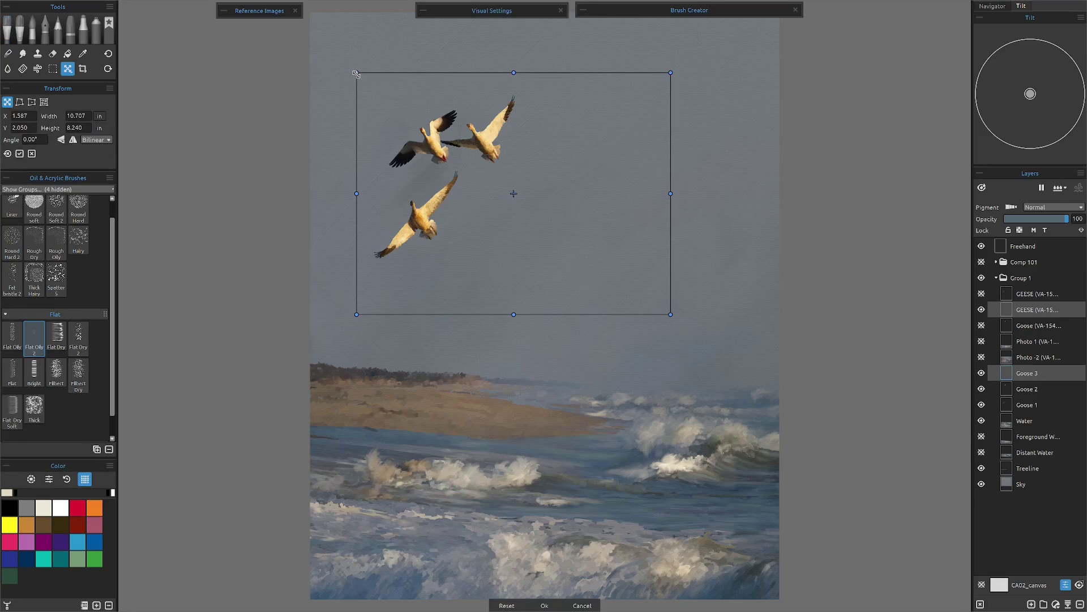
left_click_drag(356, 73, 317, 42)
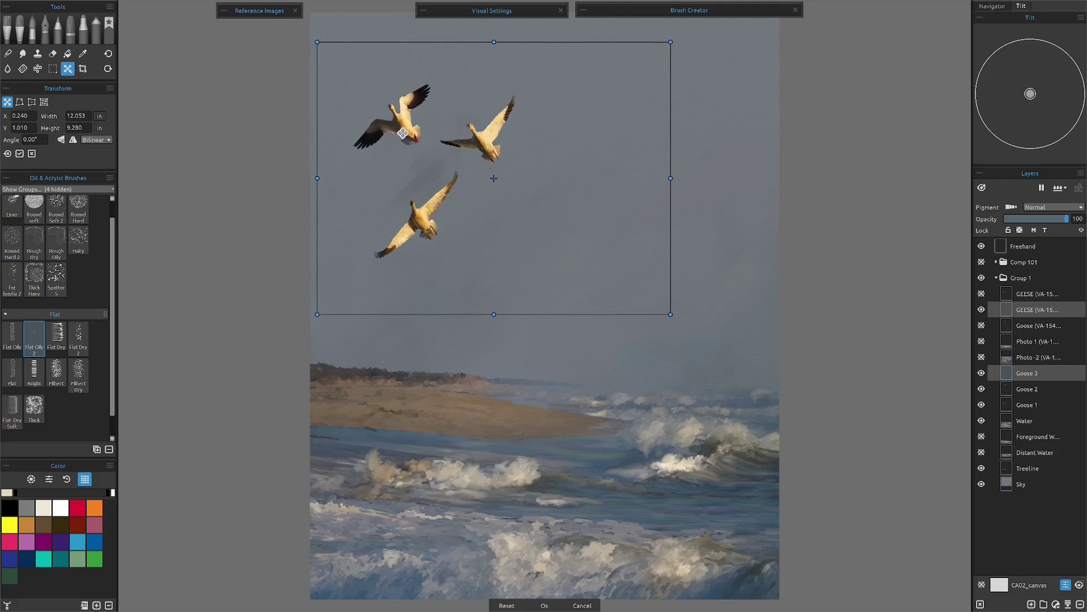
left_click_drag(392, 115, 429, 142)
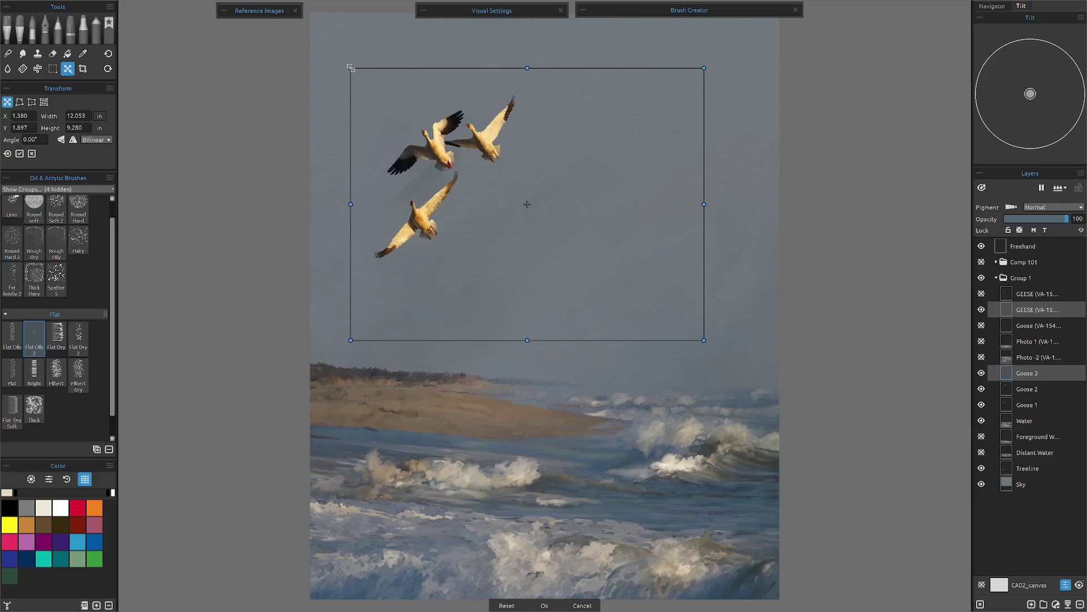
left_click_drag(350, 68, 336, 56)
left_click_drag(411, 158, 419, 162)
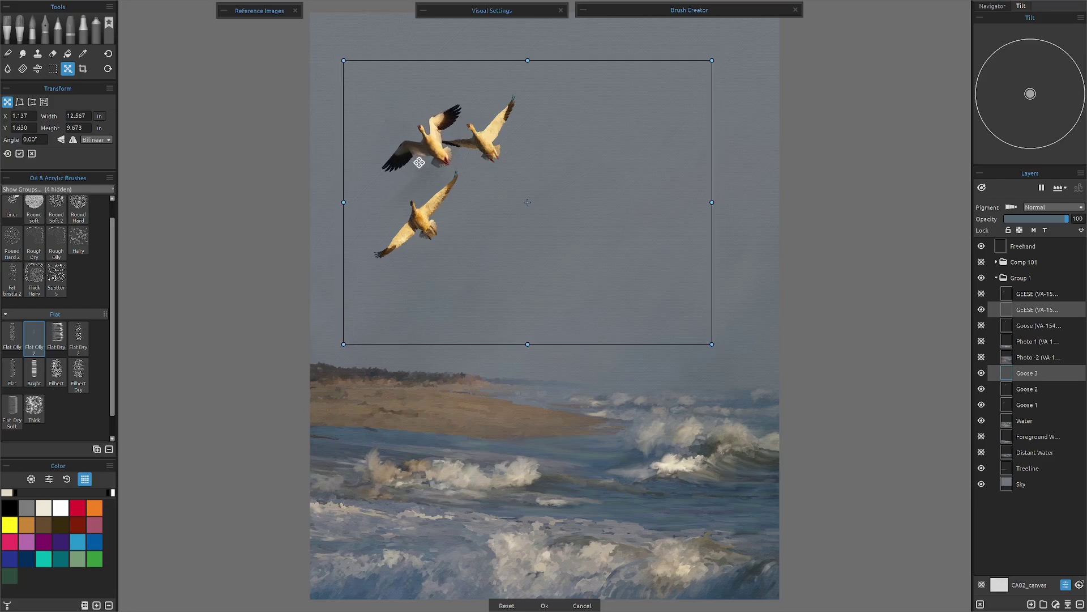
key("Return")
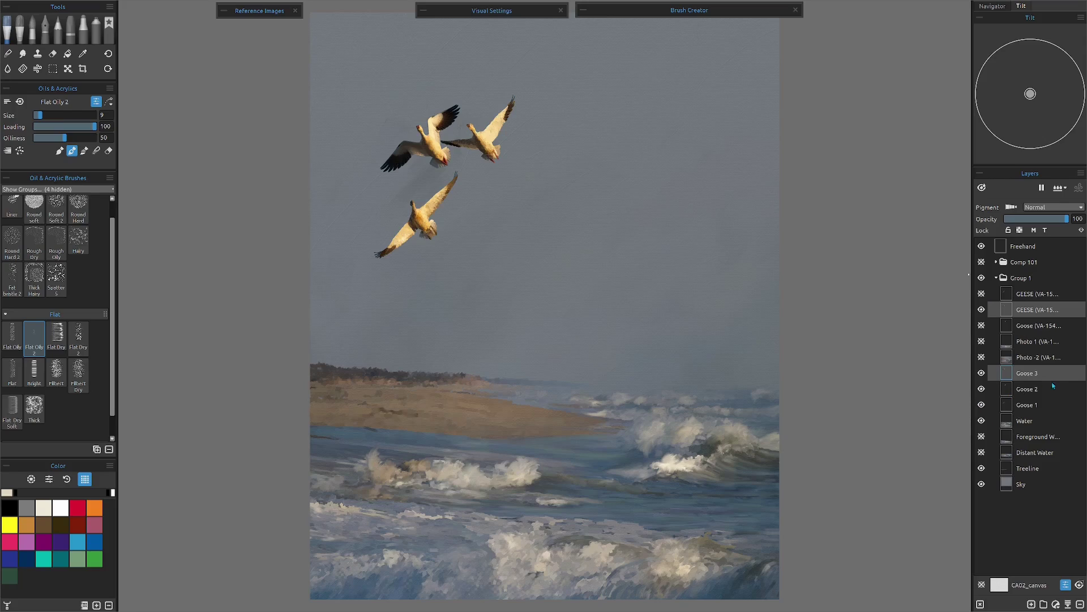
Compare the enlarged Goose 3 painting with its GEESE photo by toggling visibility, ending with both layers hidden.
left_click(982, 372)
left_click(982, 373)
left_click(982, 373)
left_click(982, 373)
left_click(982, 374)
left_click(981, 309)
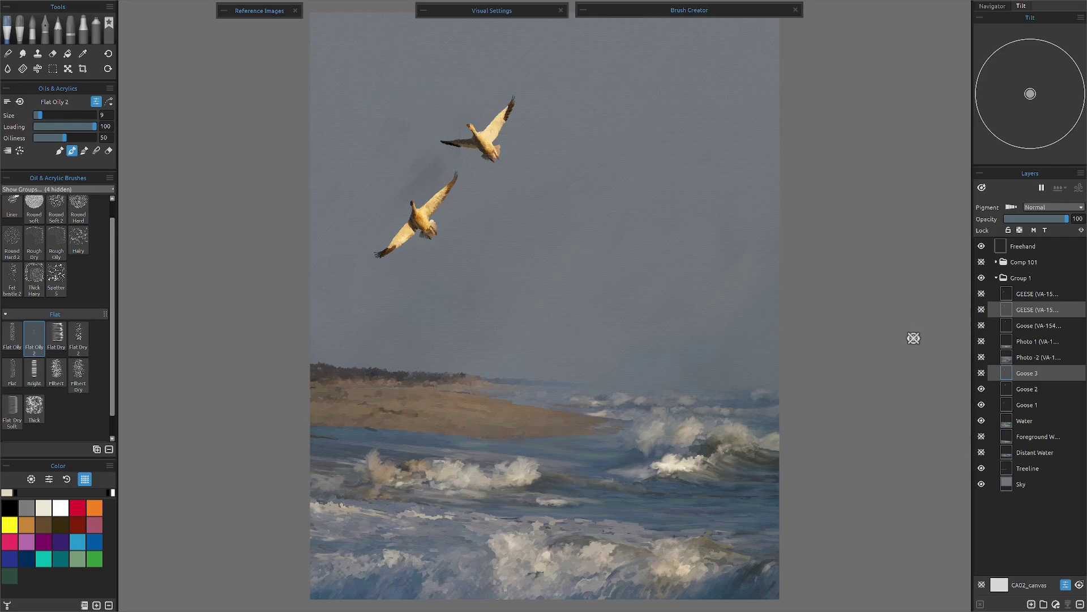
Show the painted Goose 3 layer again.
left_click(980, 374)
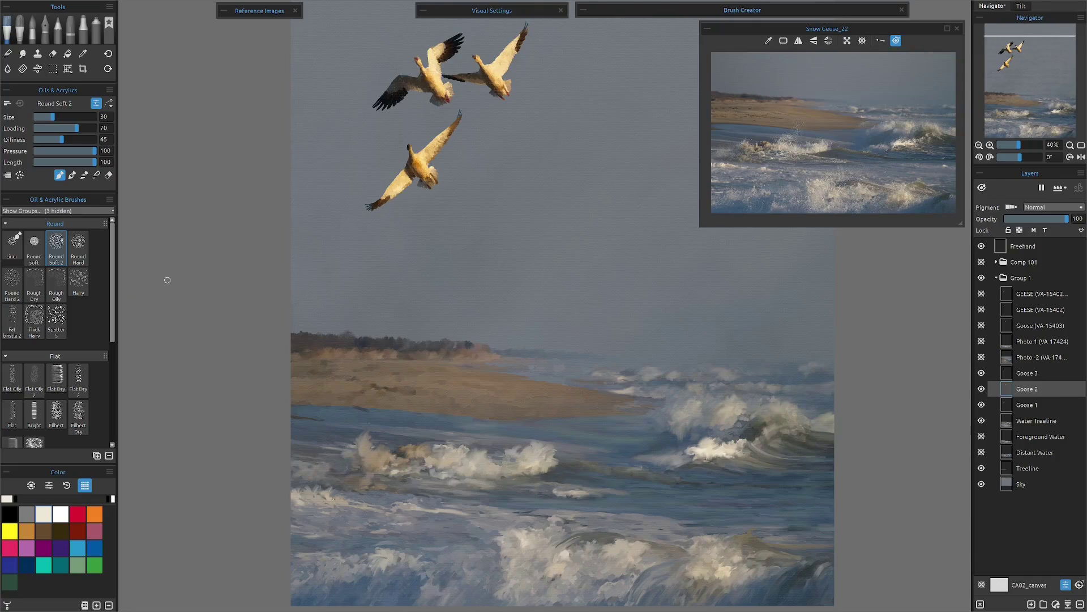
Copy the Spatter 6 watercolor preset into the Oil & Acrylic brushes and place it after Spatter 5 in the Round group.
left_click(55, 323)
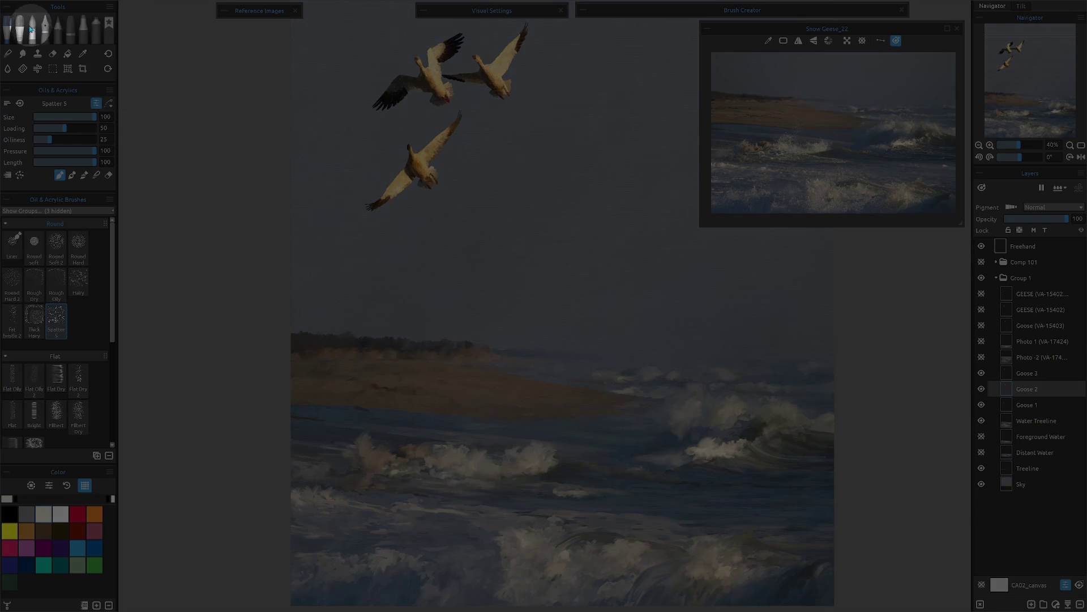
left_click(32, 32)
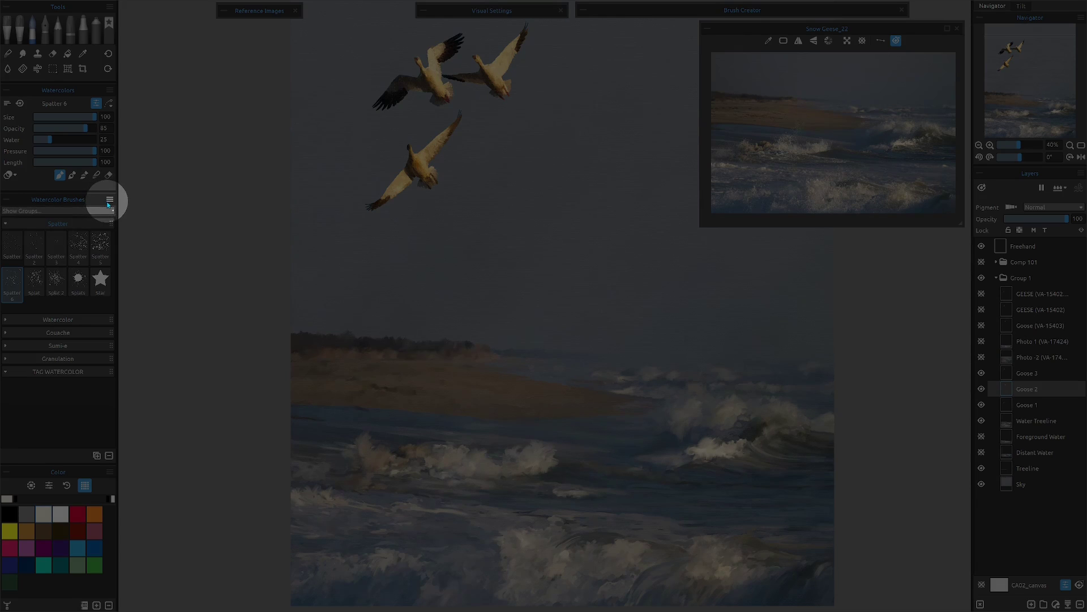
left_click(109, 200)
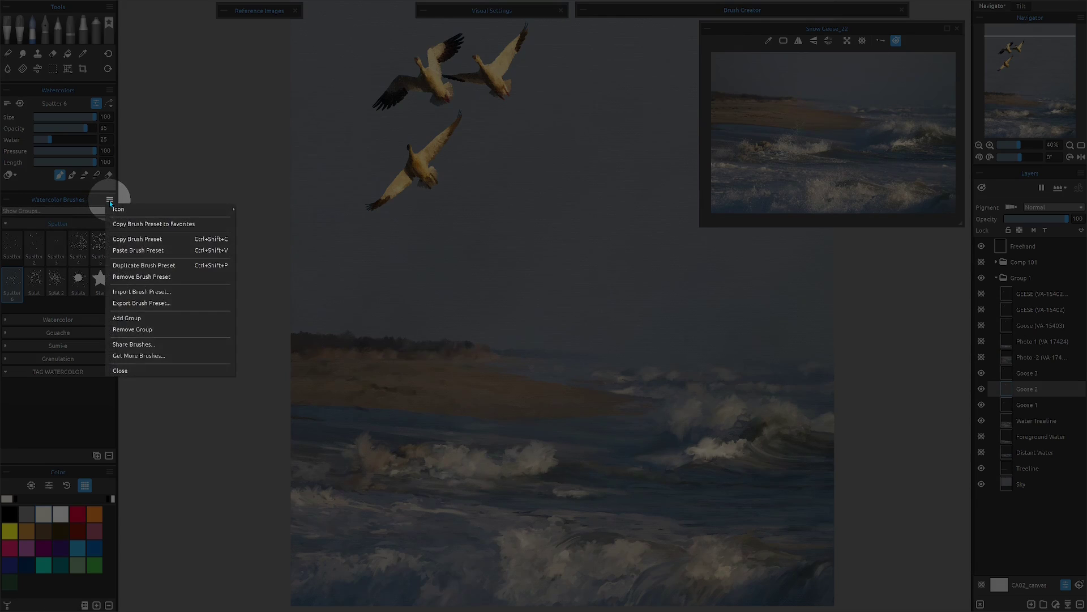
left_click(137, 240)
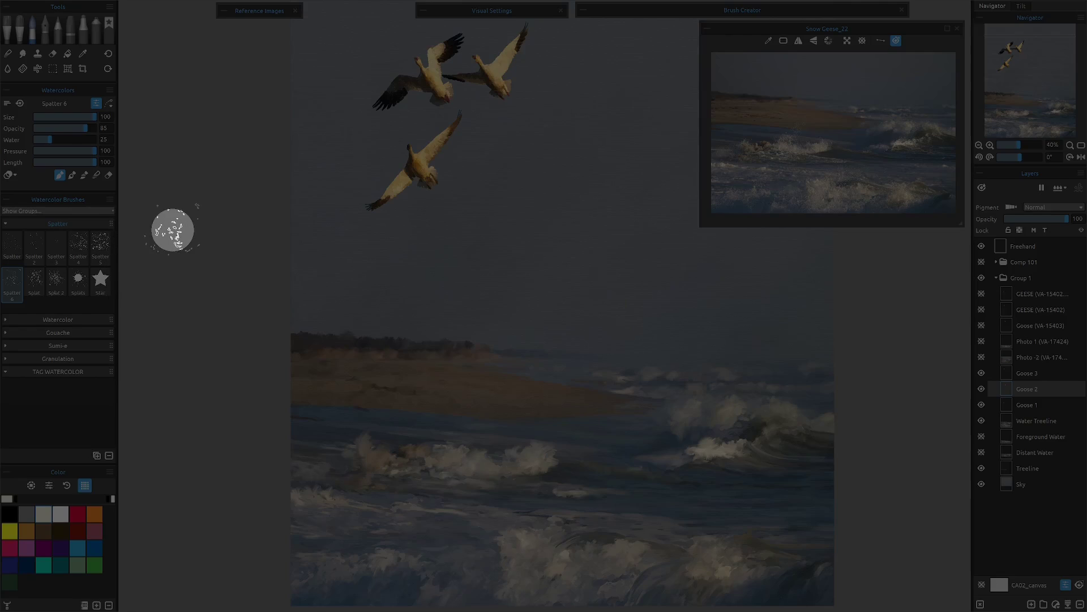
left_click(7, 33)
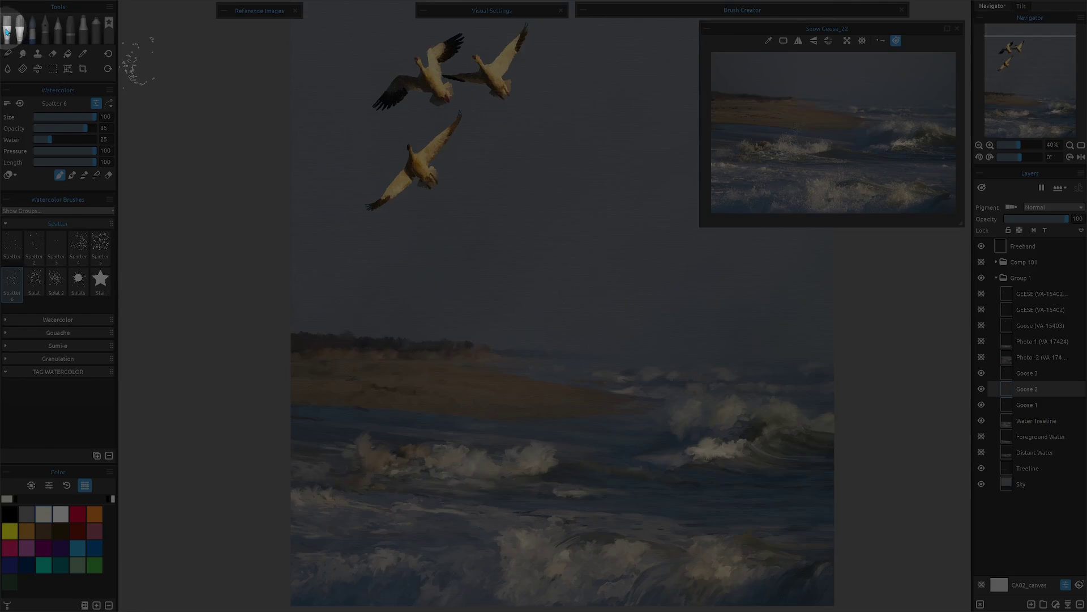
left_click(109, 200)
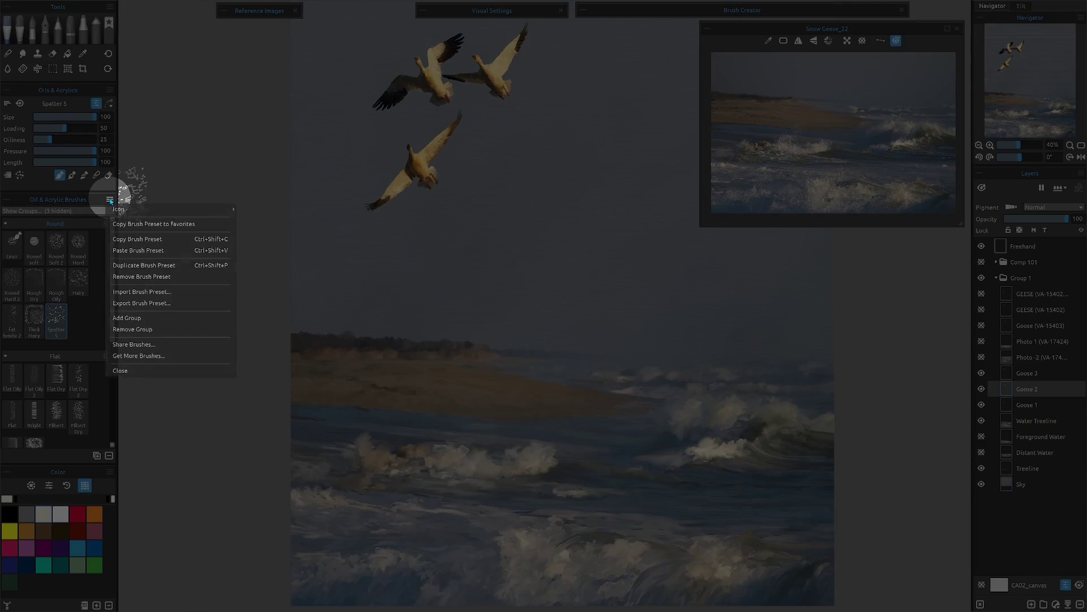
left_click(136, 250)
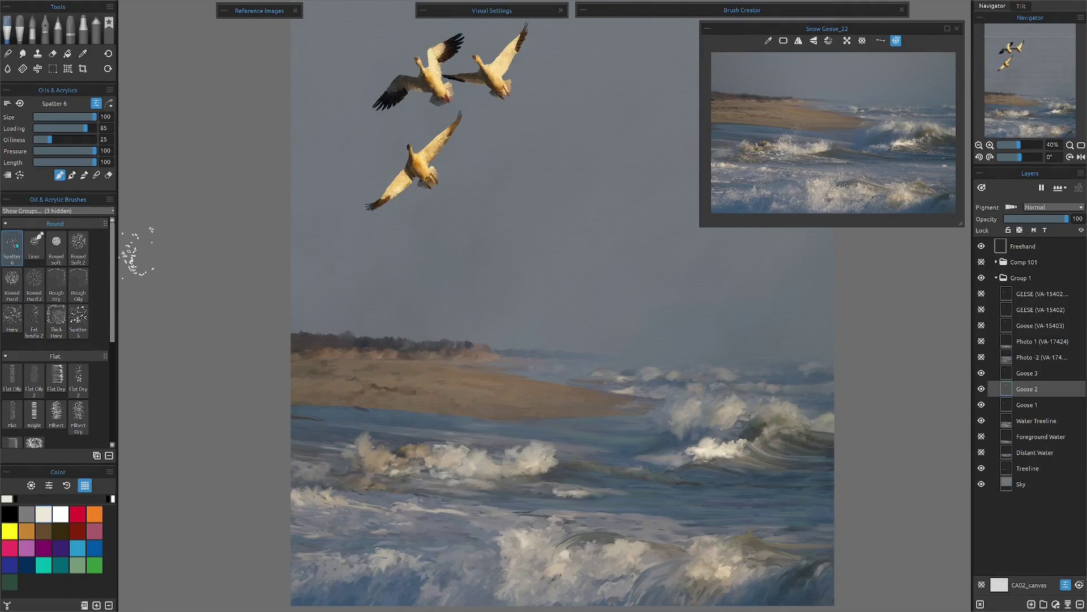
mouse_move(12, 247)
left_mouse_down()
mouse_move(66, 319)
mouse_move(89, 327)
left_mouse_up()
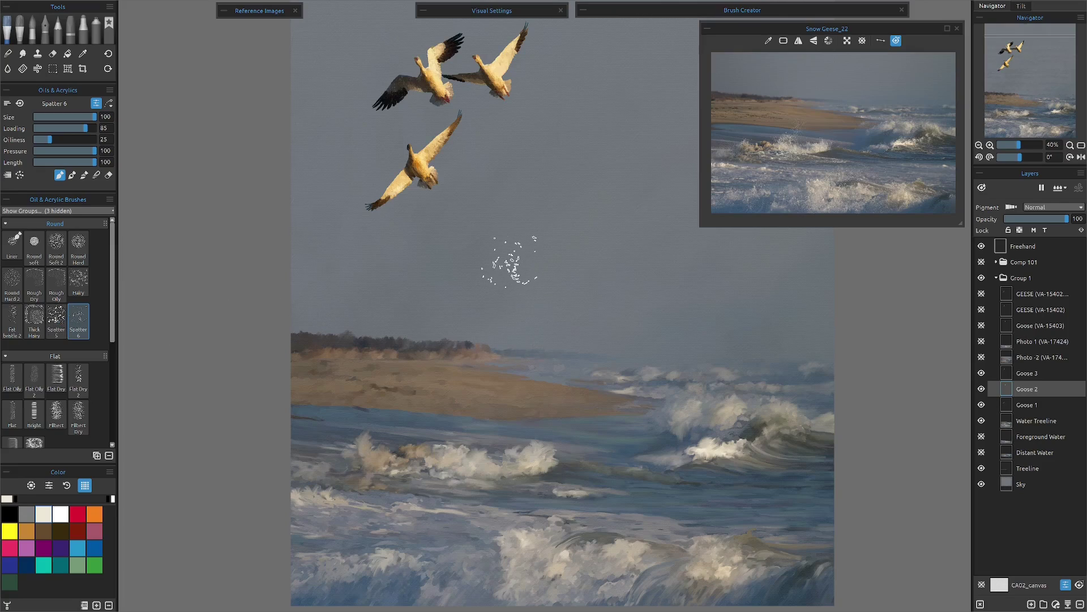
Compare the brush shapes of Spatter 5 and the pasted Spatter 6, and reset Spatter 6 to its preset settings.
left_click(57, 320)
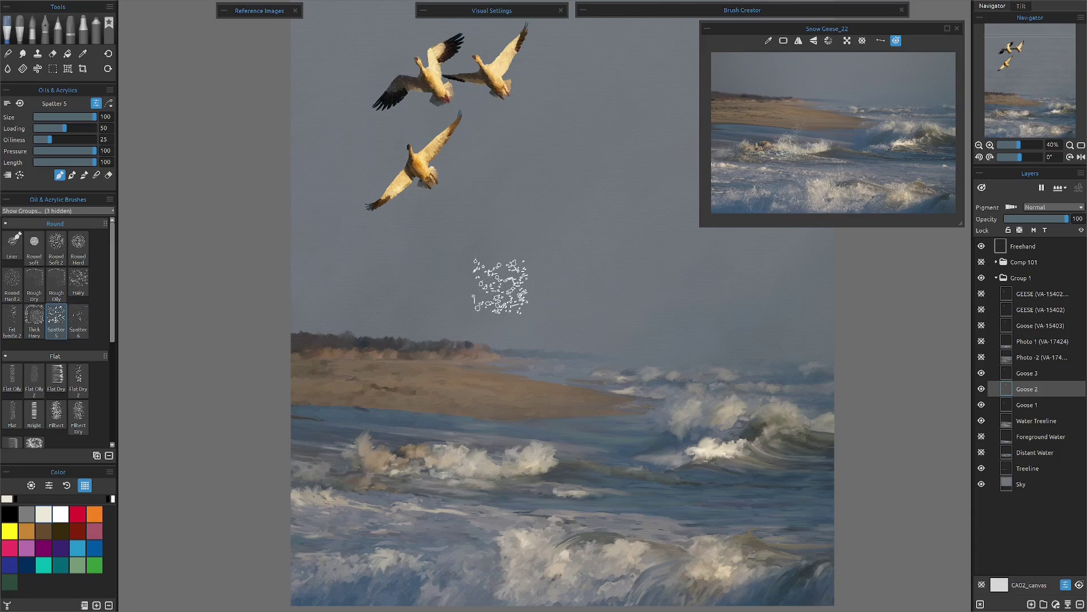
left_click(80, 312)
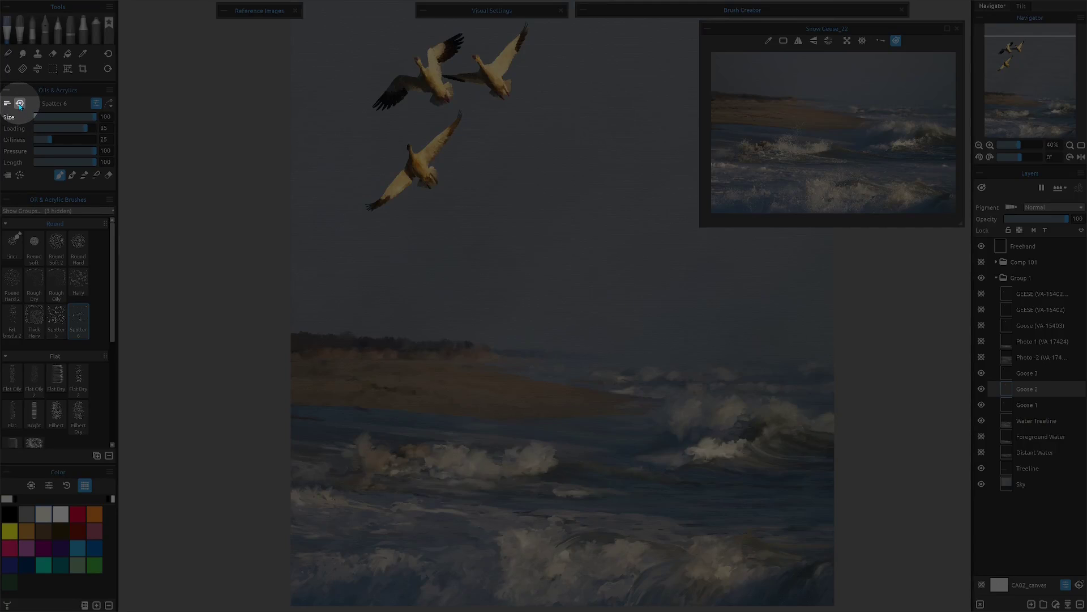
left_click(20, 104)
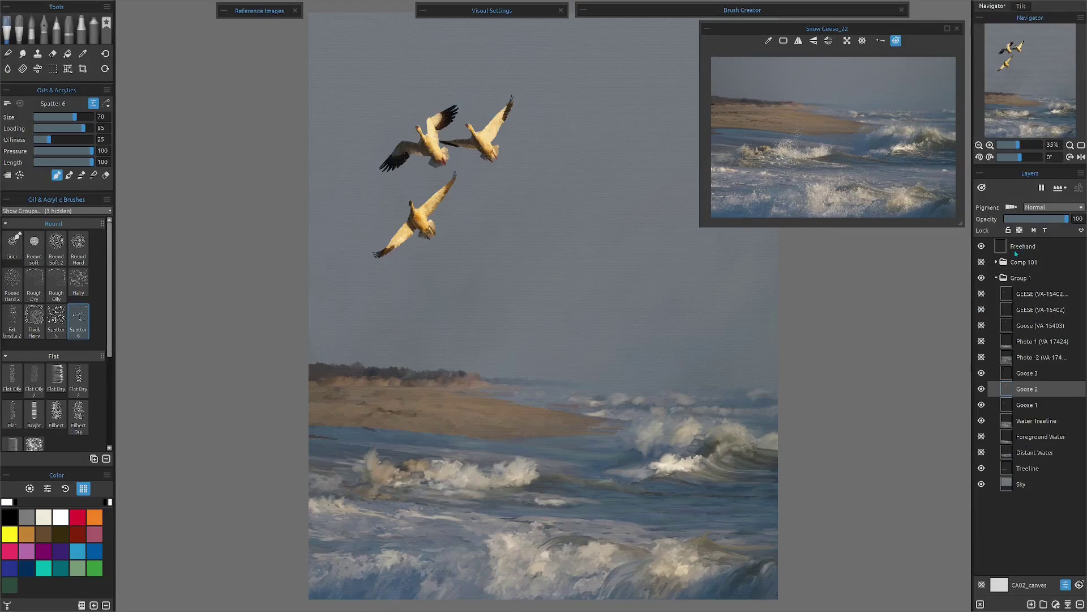
Paint a vertical band of white test spatter in the sky on the Freehand layer with Spatter 6 at size 70.
left_click(1022, 248)
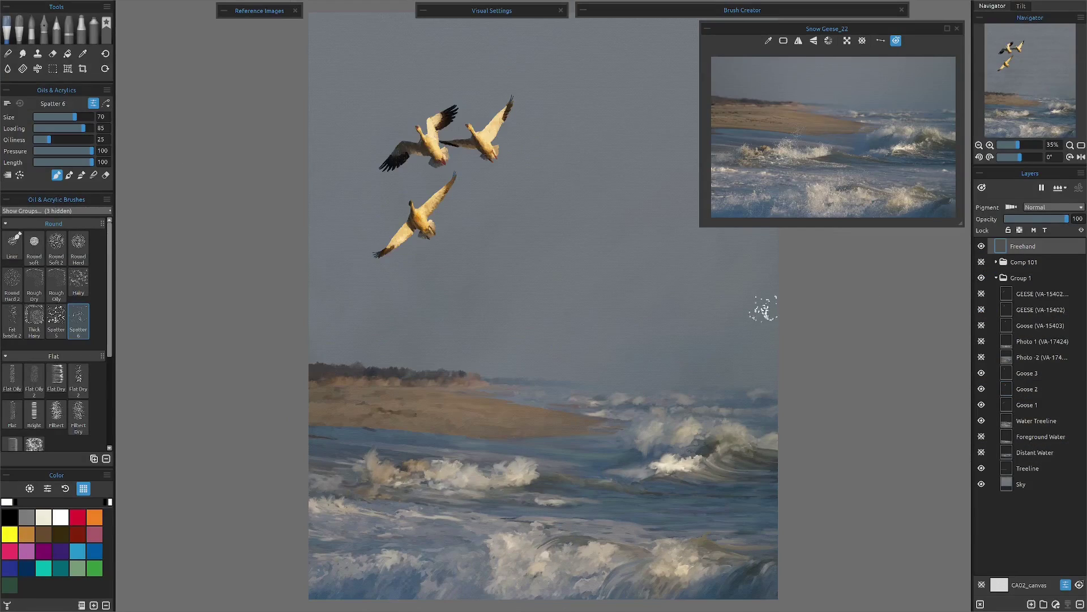
scroll(646, 258, "up", 3)
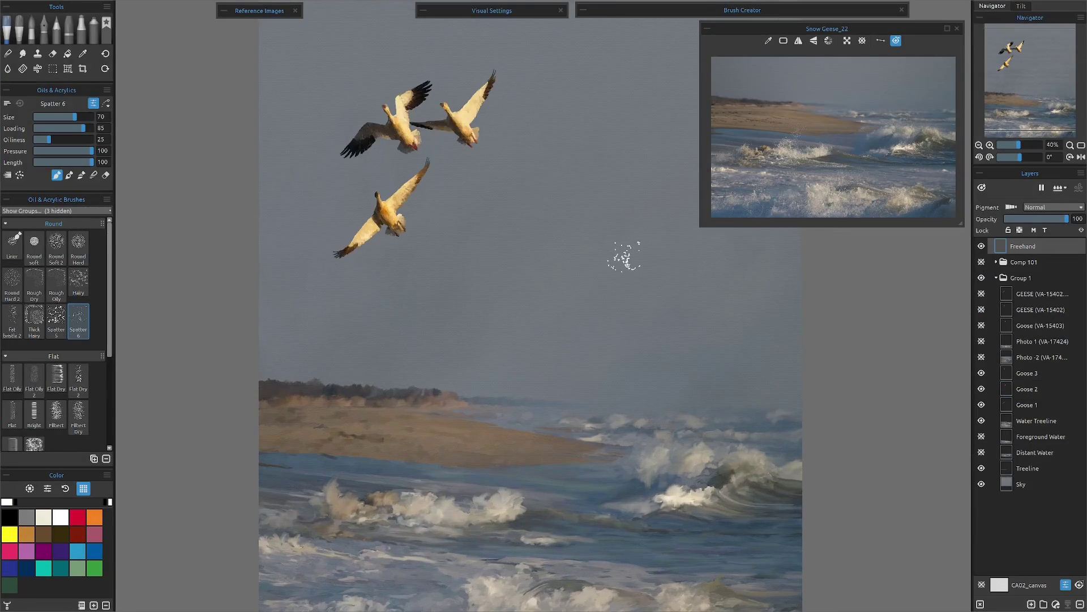
left_click_drag(594, 262, 461, 291)
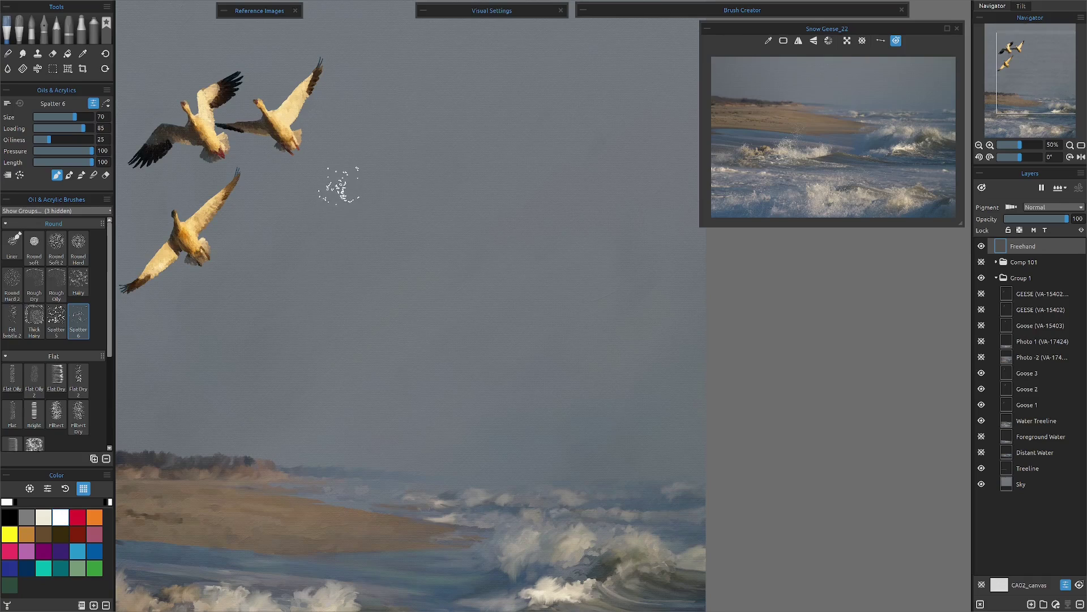
mouse_move(342, 182)
left_mouse_down()
mouse_move(325, 366)
mouse_move(344, 396)
left_mouse_up()
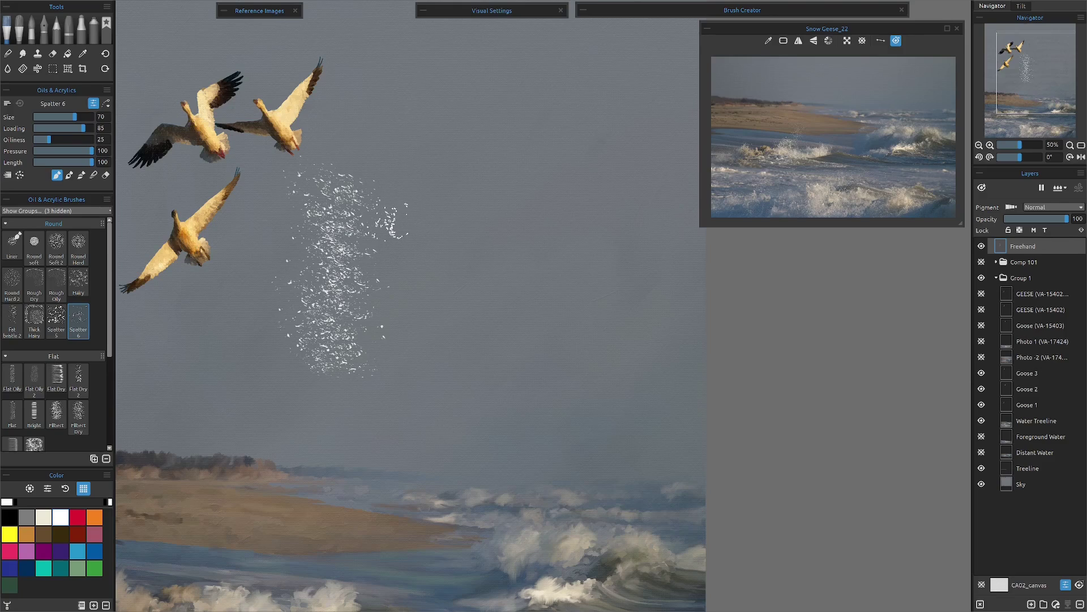
Set Spatter 6's Tip Tilt to 0 and Scatter to 9 in the Brush Creator, testing narrower spatter strokes in the sky.
left_click(584, 12)
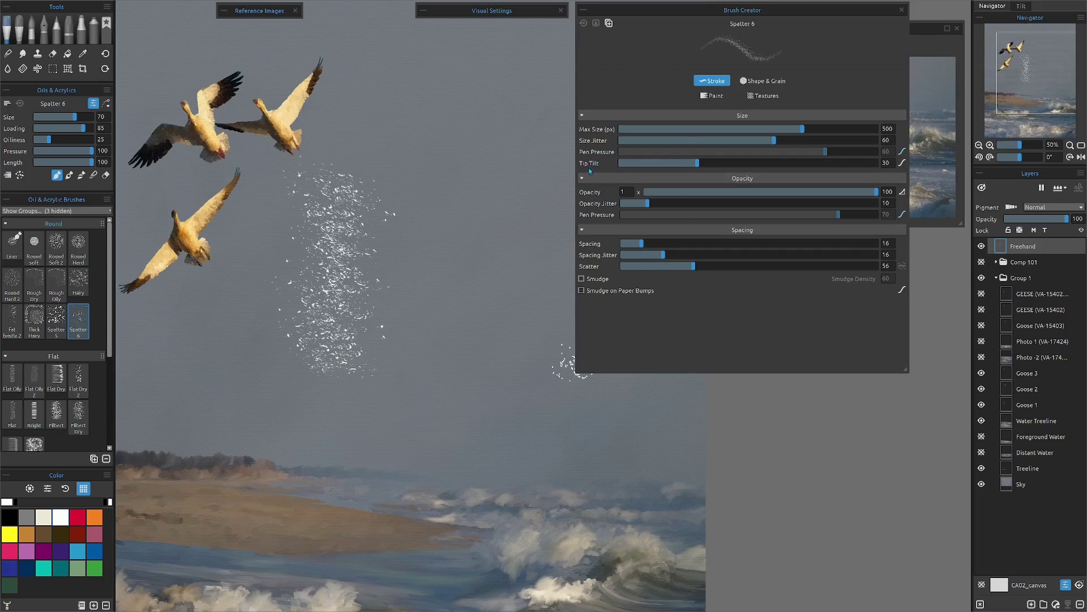
left_click_drag(699, 163, 617, 164)
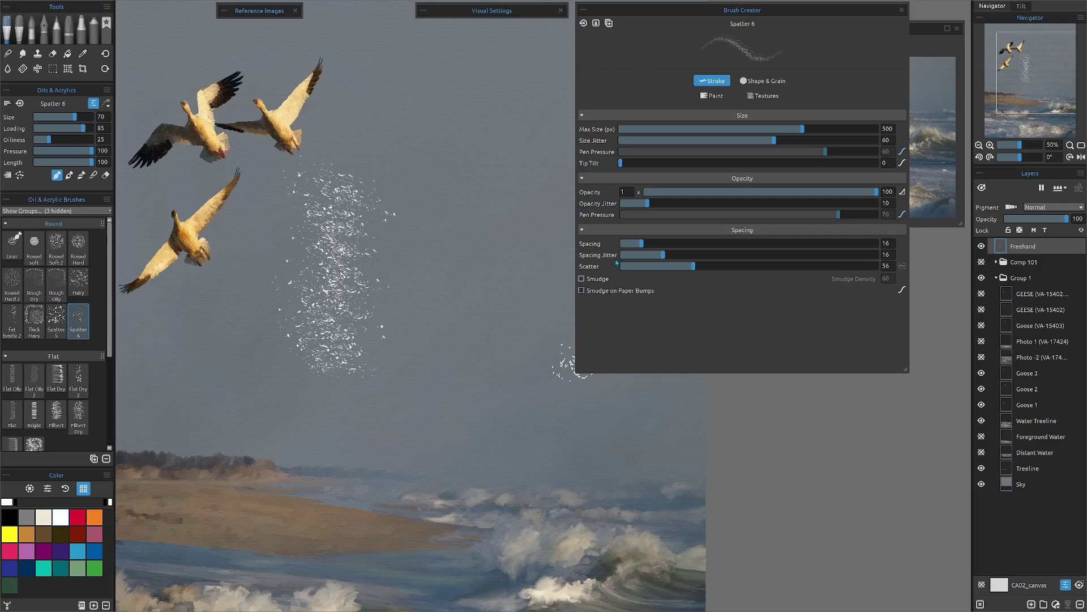
left_click_drag(692, 268, 628, 272)
mouse_move(458, 177)
left_mouse_down()
mouse_move(444, 209)
mouse_move(433, 362)
mouse_move(467, 204)
mouse_move(462, 388)
mouse_move(572, 351)
left_mouse_up()
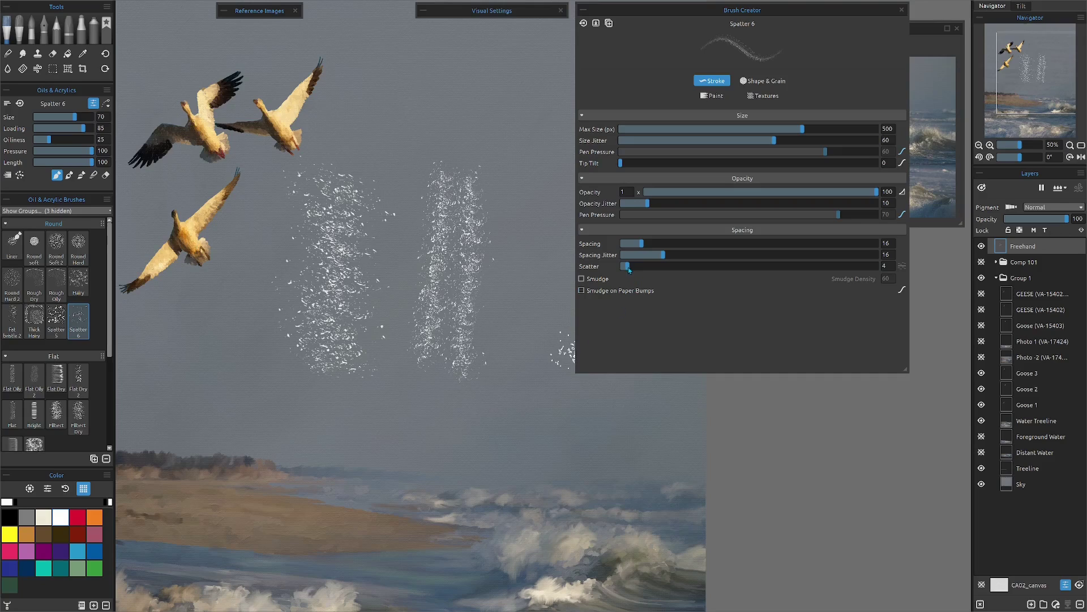
left_click_drag(627, 270, 634, 270)
key("ctrl+z")
left_click_drag(513, 159, 516, 363)
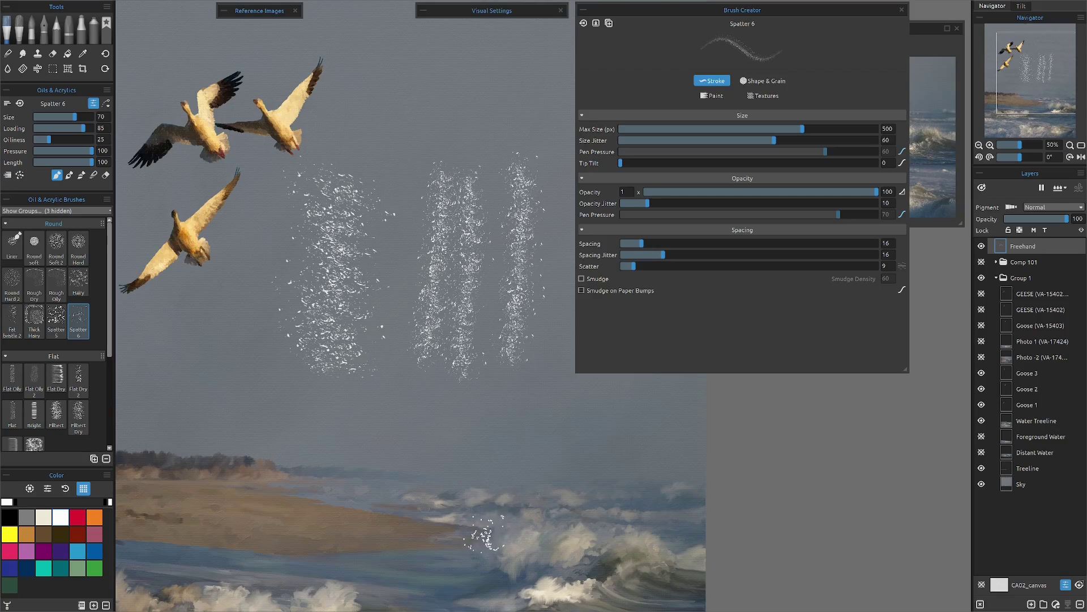
Set Spatter 6's Spacing to 55 and paint a sparse vertical test stroke between the existing spatter bands.
left_click_drag(583, 400, 609, 374)
key("ctrl+z")
left_click_drag(538, 300, 555, 272)
left_click_drag(643, 245, 691, 244)
left_click_drag(391, 141, 394, 405)
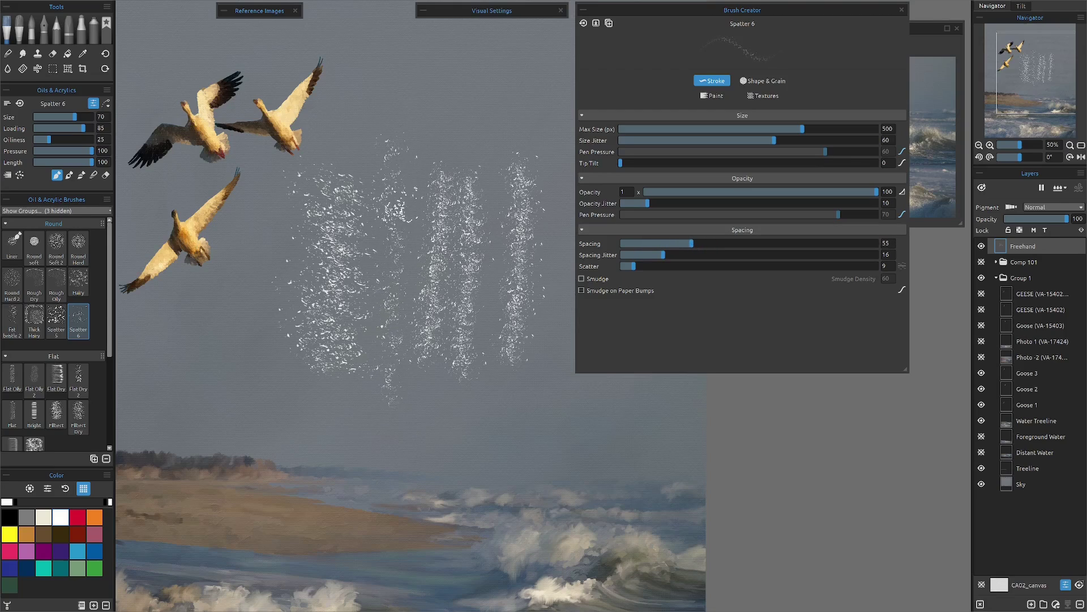
Set Spatter 6's Spacing to 21 and paint several vertical test strokes in the upper sky beside the geese.
mouse_move(408, 240)
left_mouse_down()
mouse_move(408, 307)
mouse_move(400, 222)
mouse_move(419, 323)
left_mouse_up()
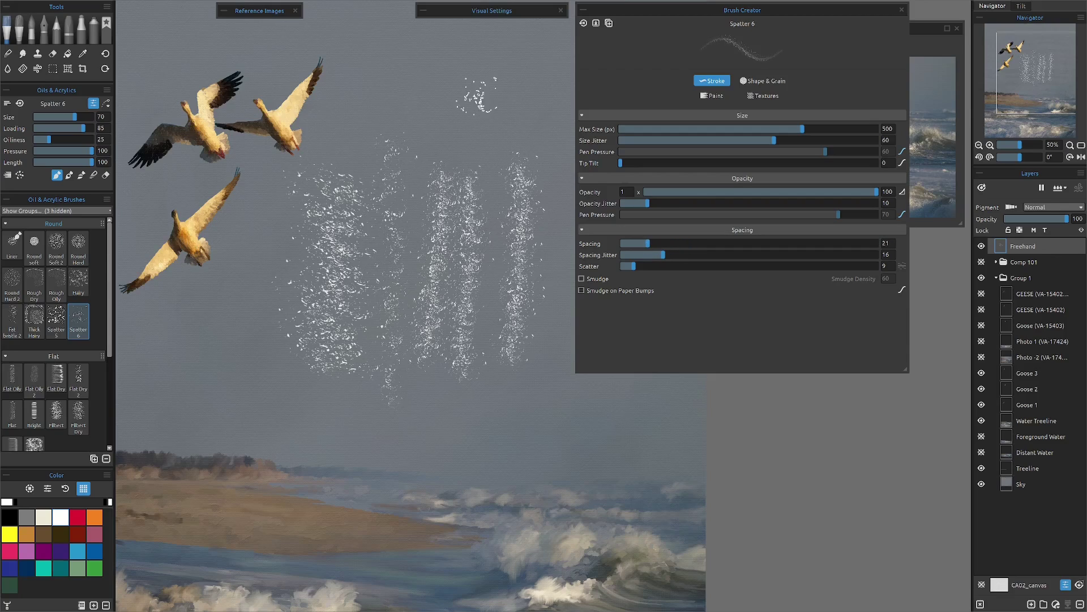
left_click_drag(478, 75, 481, 186)
left_click_drag(452, 43, 442, 215)
left_click_drag(428, 77, 399, 193)
left_click_drag(385, 49, 368, 175)
left_click(510, 79)
key("ctrl+z")
left_click(478, 496)
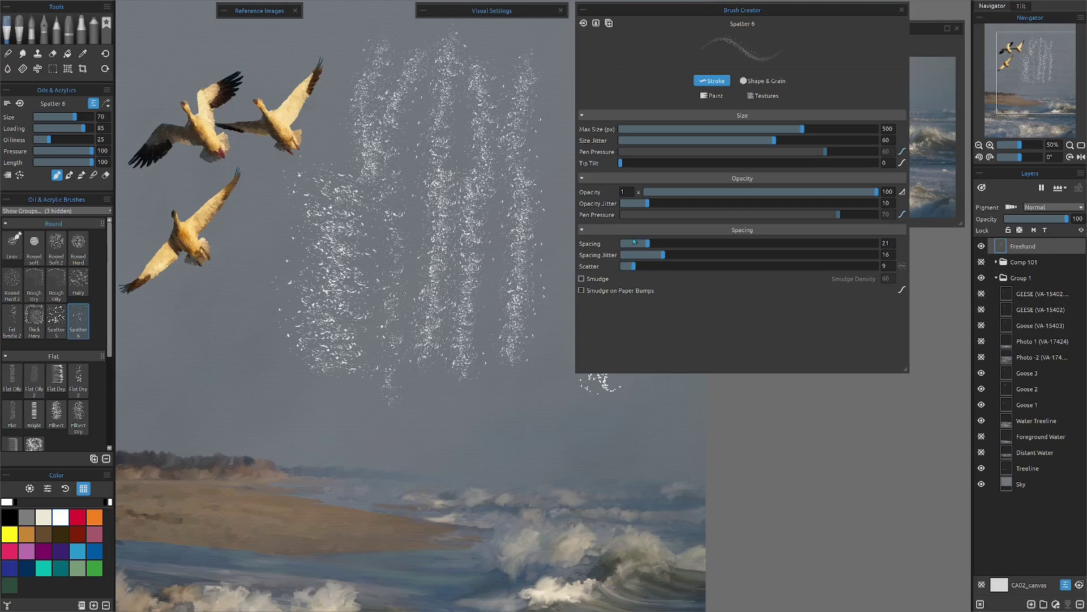
Set Spatter 6's shape Angle Jitter to 100 and Rotation to Follow Trajectory, and paint further test strokes in the sky.
left_click(762, 80)
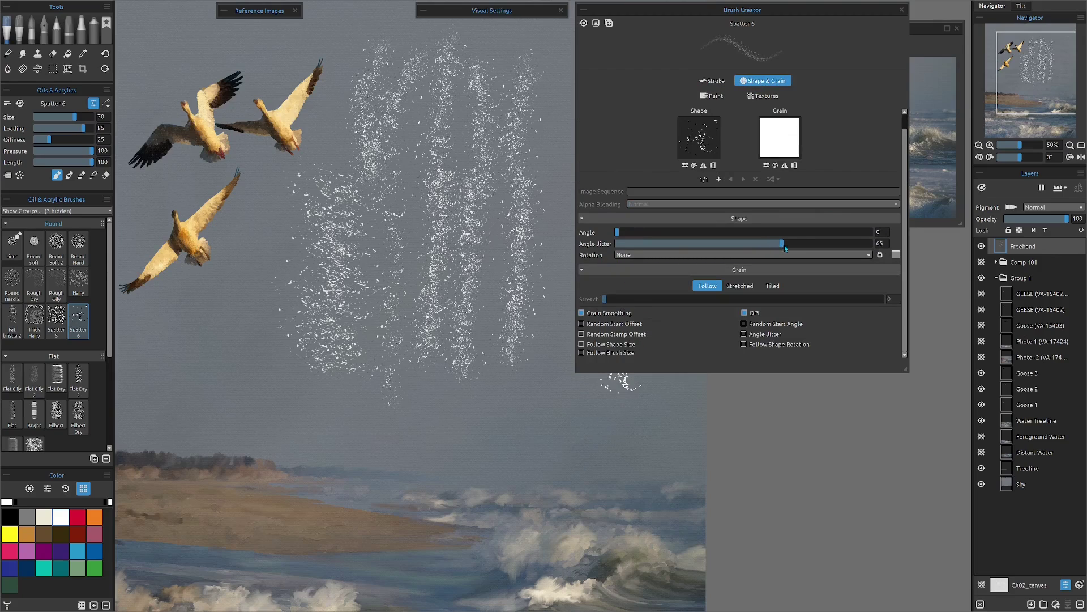
left_click_drag(786, 247, 875, 244)
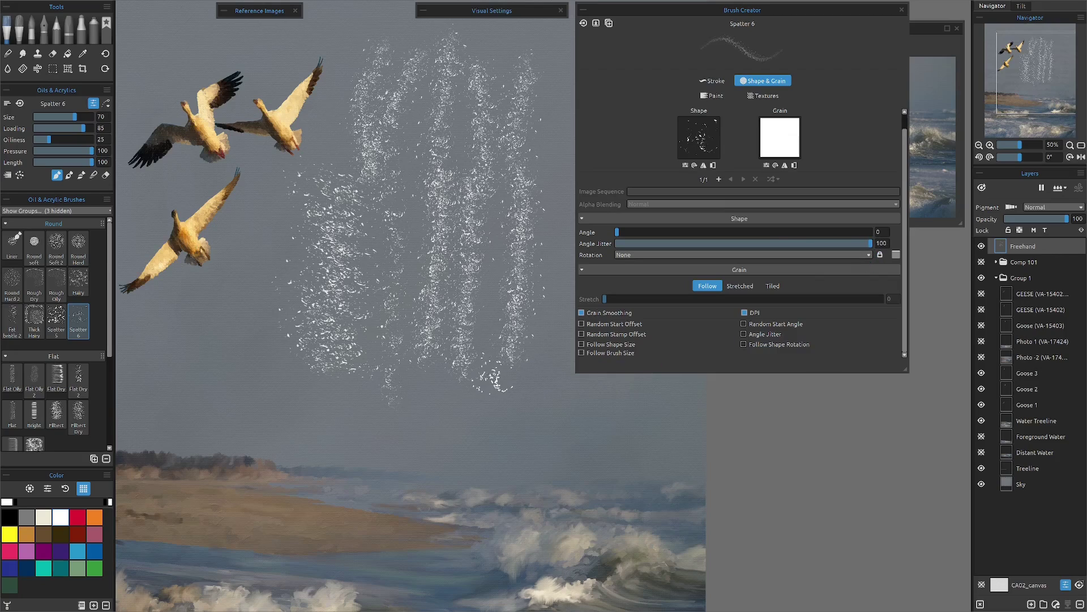
left_click(701, 256)
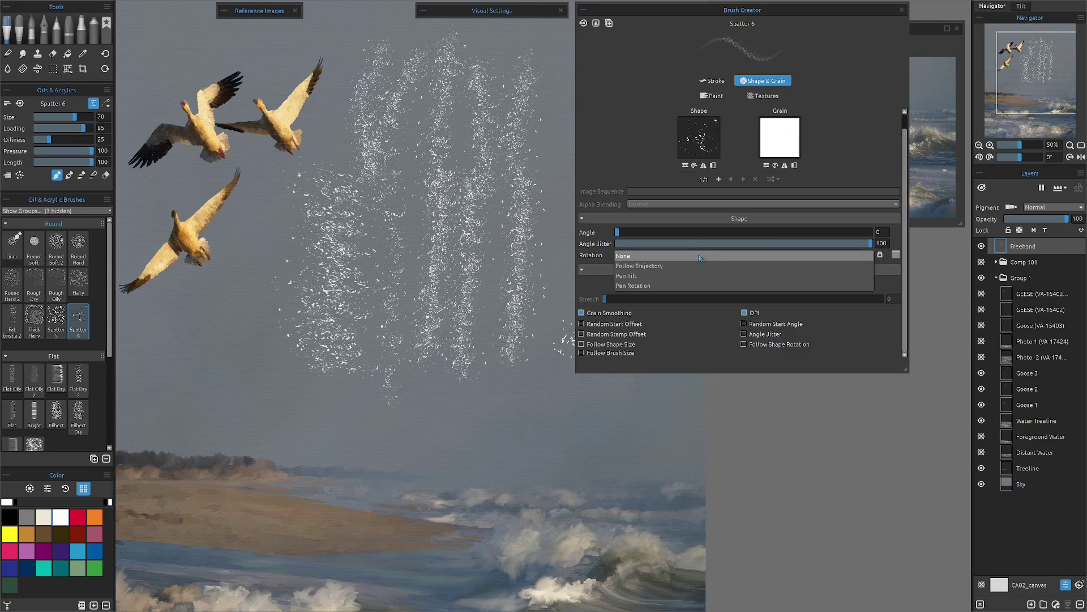
left_click(657, 266)
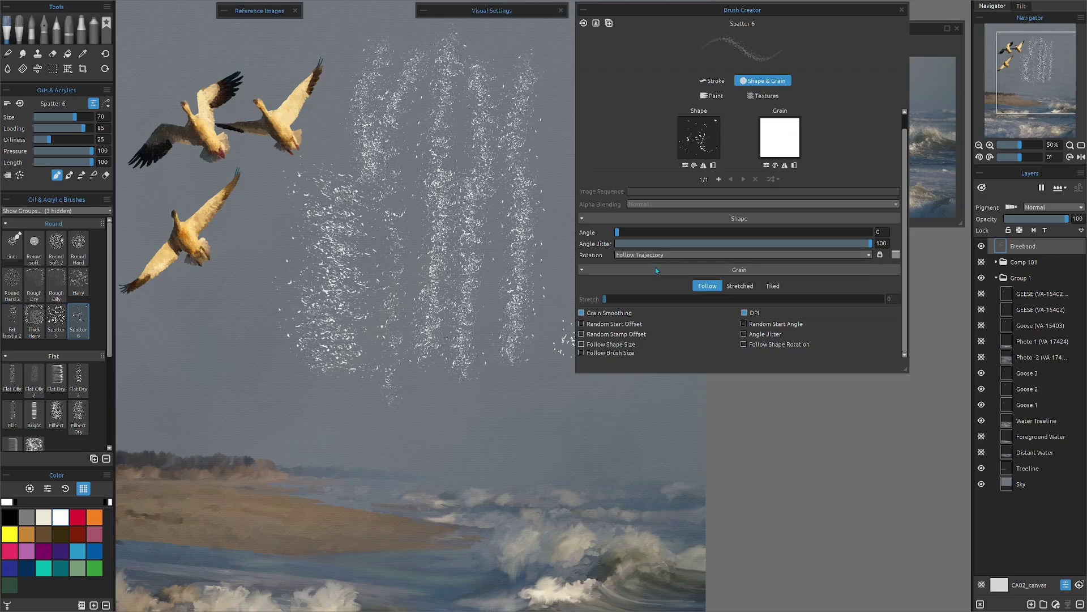
mouse_move(258, 236)
left_mouse_down()
mouse_move(235, 435)
mouse_move(260, 291)
mouse_move(266, 420)
left_mouse_up()
mouse_move(272, 333)
left_mouse_down()
mouse_move(371, 394)
mouse_move(368, 450)
mouse_move(425, 363)
mouse_move(470, 486)
mouse_move(516, 396)
mouse_move(554, 510)
mouse_move(549, 541)
left_mouse_up()
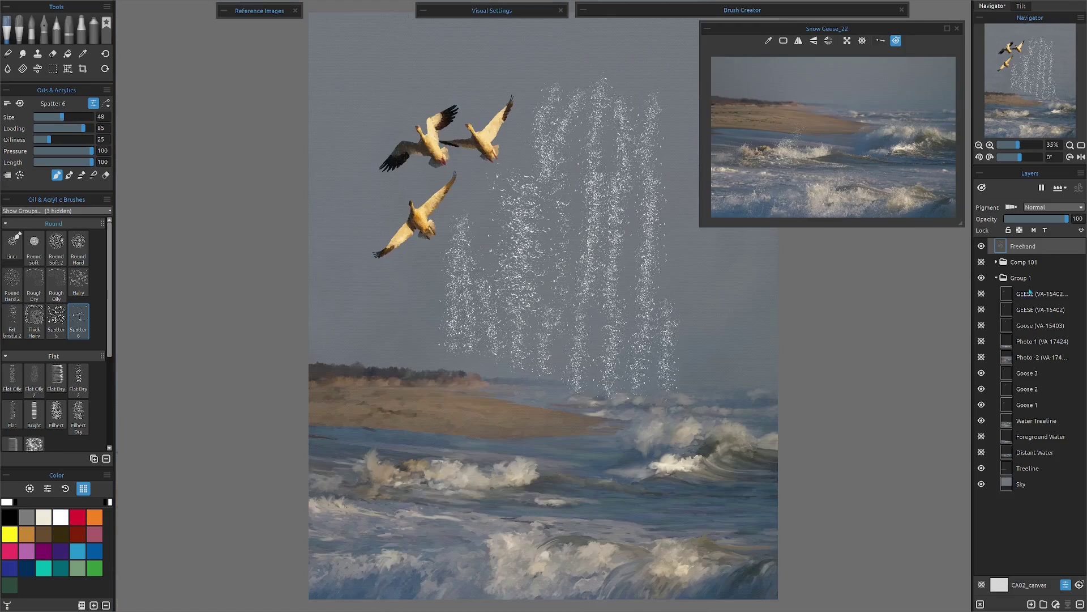
Hide the Freehand layer with the test strokes and add a new layer named Spatter 1.
left_click(981, 246)
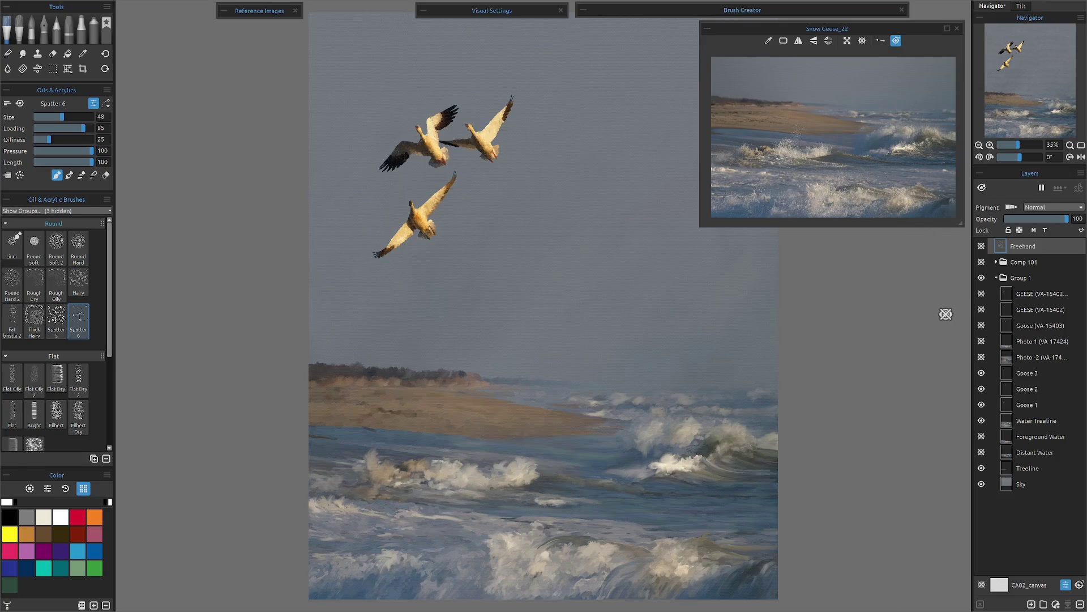
key("ctrl+shift+n")
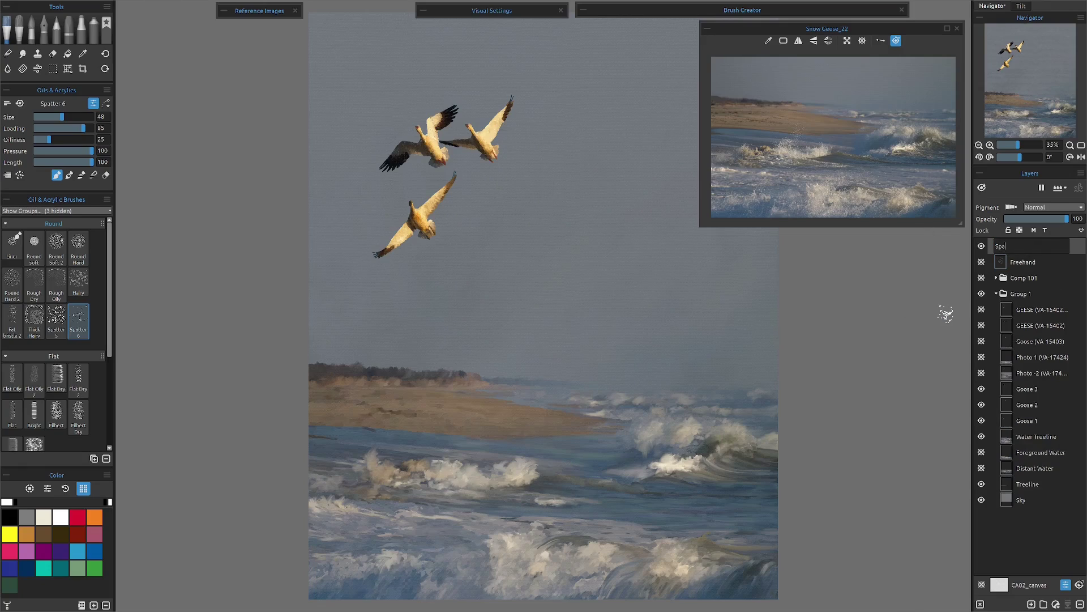
key("Return")
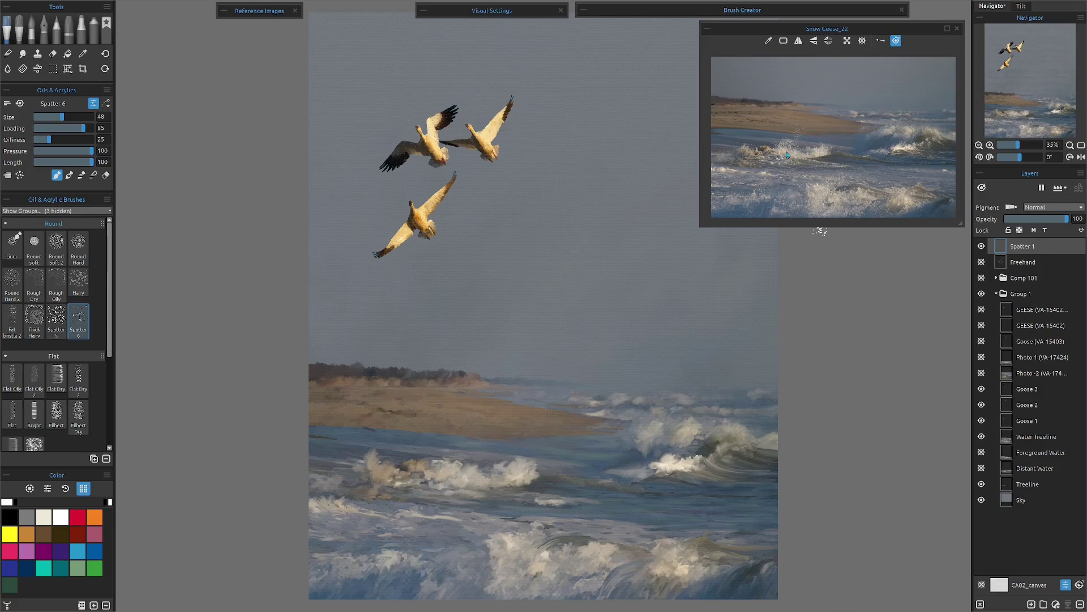
Frame the crashing splash in the Snow Geese_22 reference and sample a tan colour from the foam of the painted left wave.
scroll(796, 160, "up", 5)
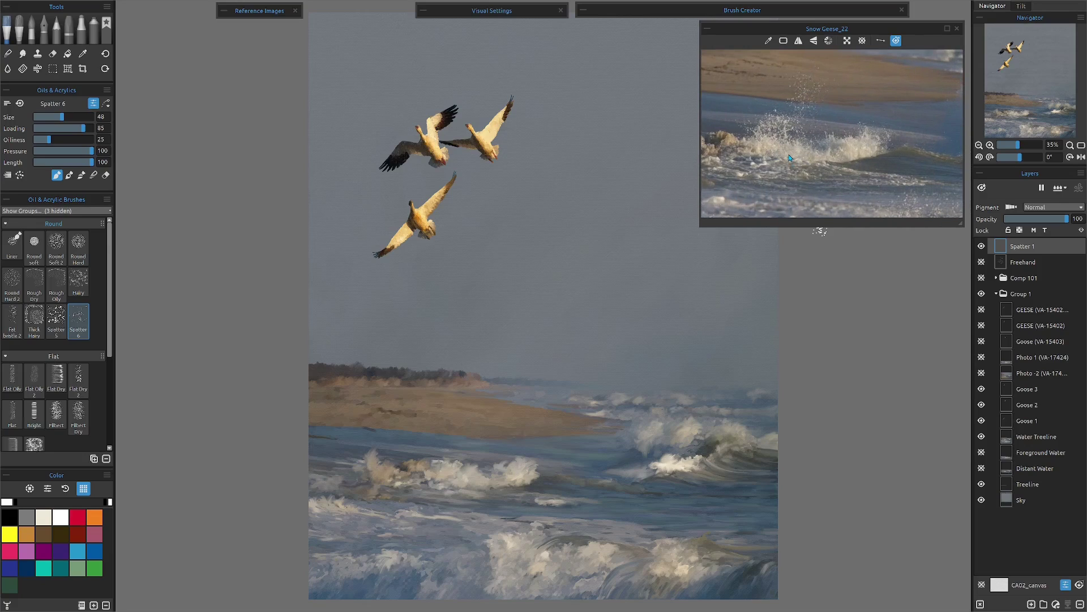
left_click_drag(771, 160, 802, 162)
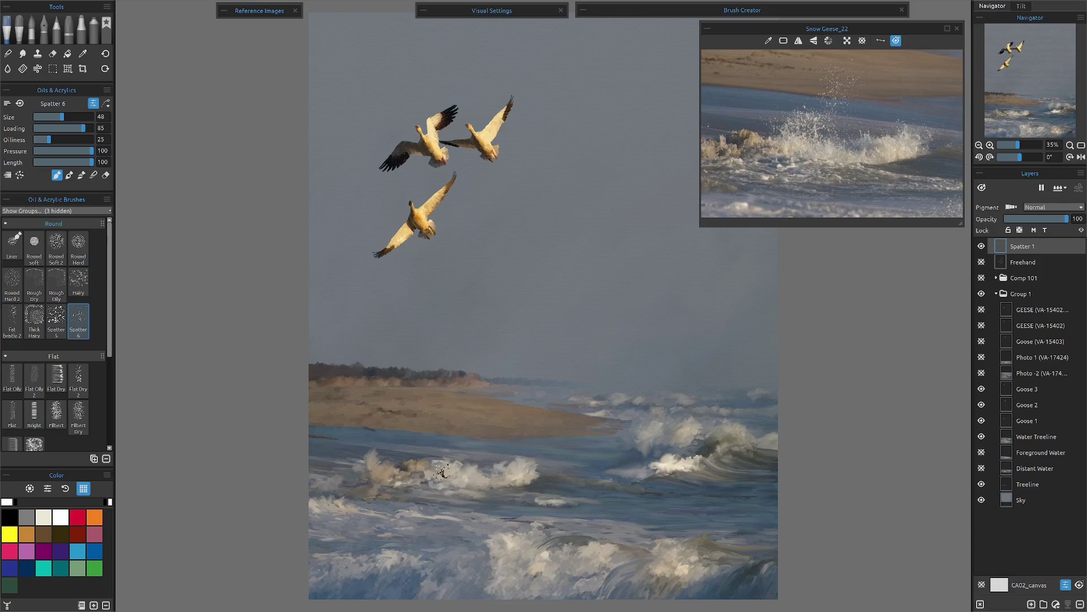
scroll(453, 511, "up", 7)
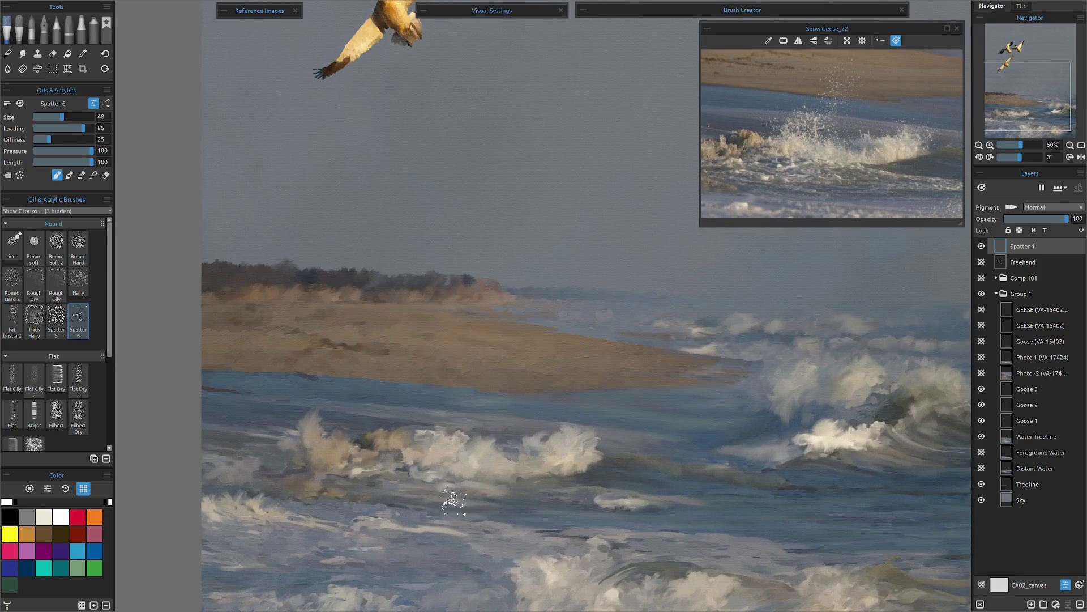
left_click_drag(454, 497, 502, 420)
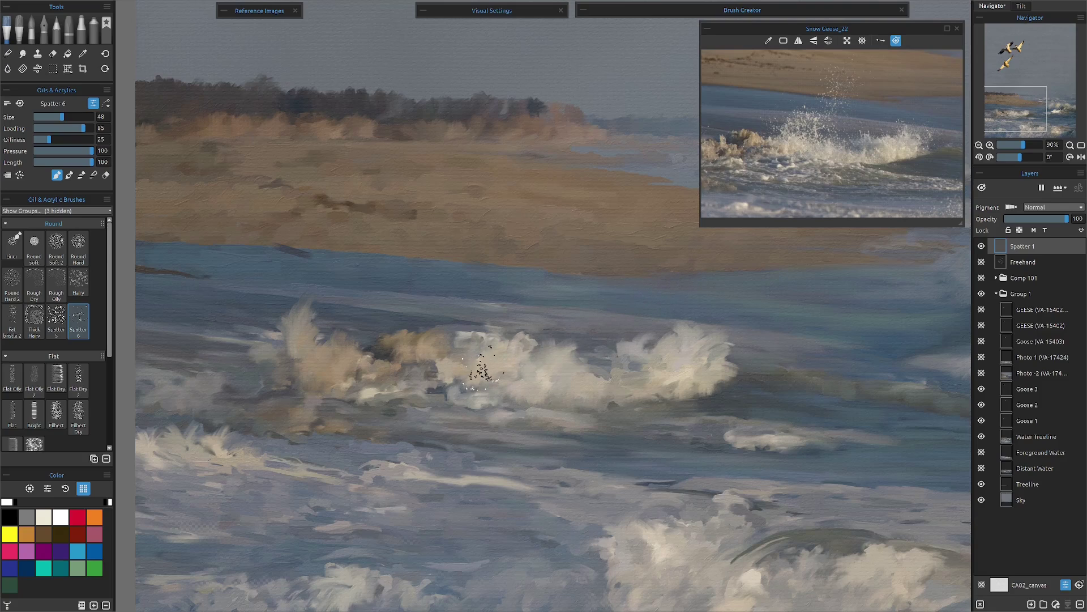
key("alt")
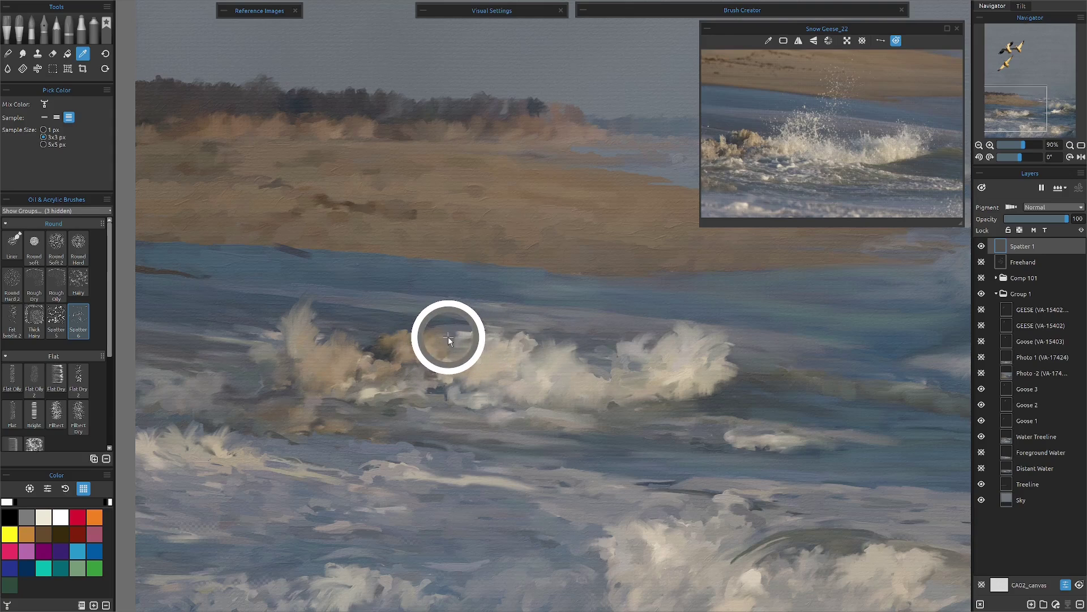
left_click(415, 343)
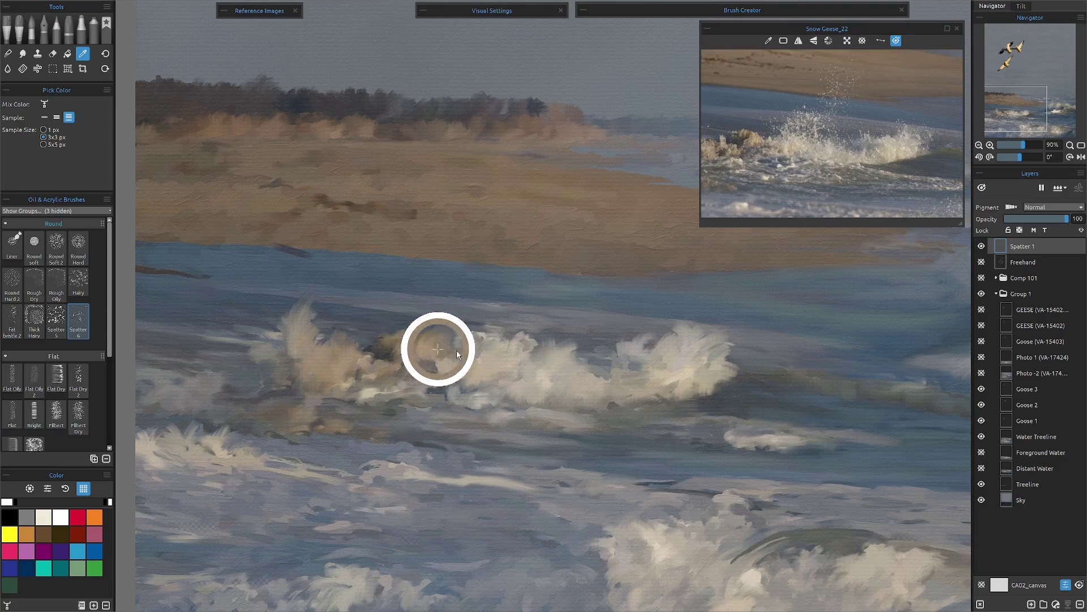
left_click(447, 361, "alt")
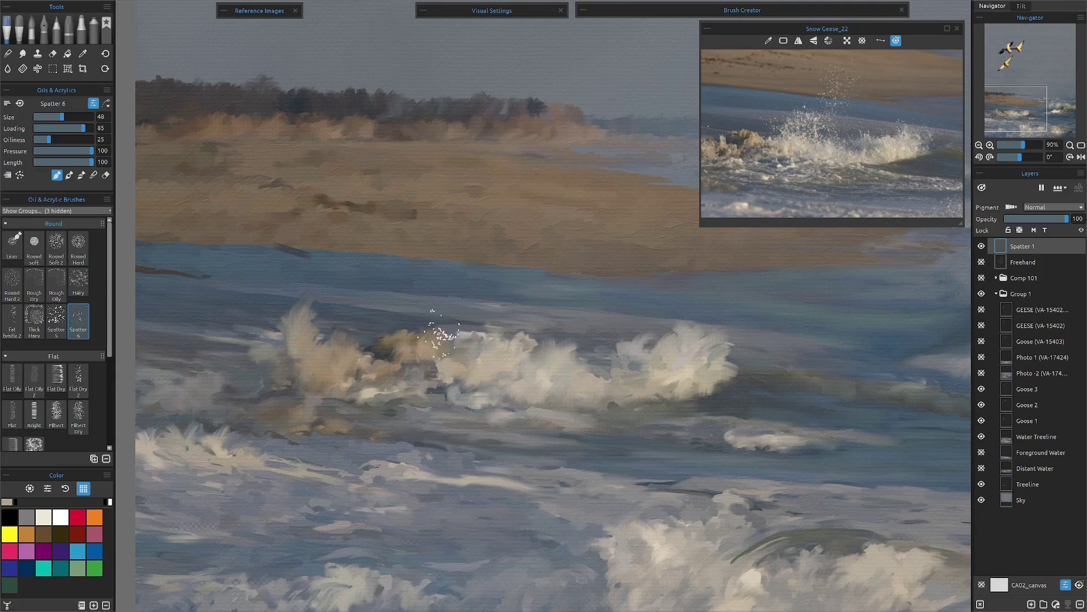
Set Spatter 6's Size to 58 and paint a burst of fine spray above the left wave's crest.
left_click(69, 119)
mouse_move(449, 343)
left_mouse_down()
mouse_move(454, 322)
mouse_move(403, 290)
mouse_move(442, 318)
mouse_move(396, 339)
mouse_move(487, 340)
mouse_move(447, 323)
left_mouse_up()
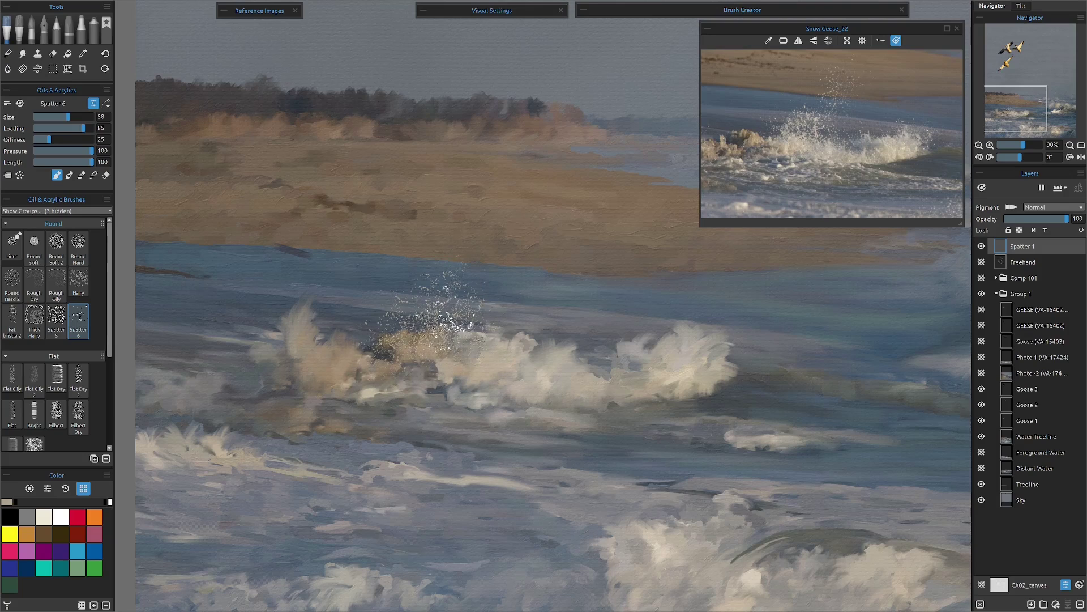
left_click(499, 269)
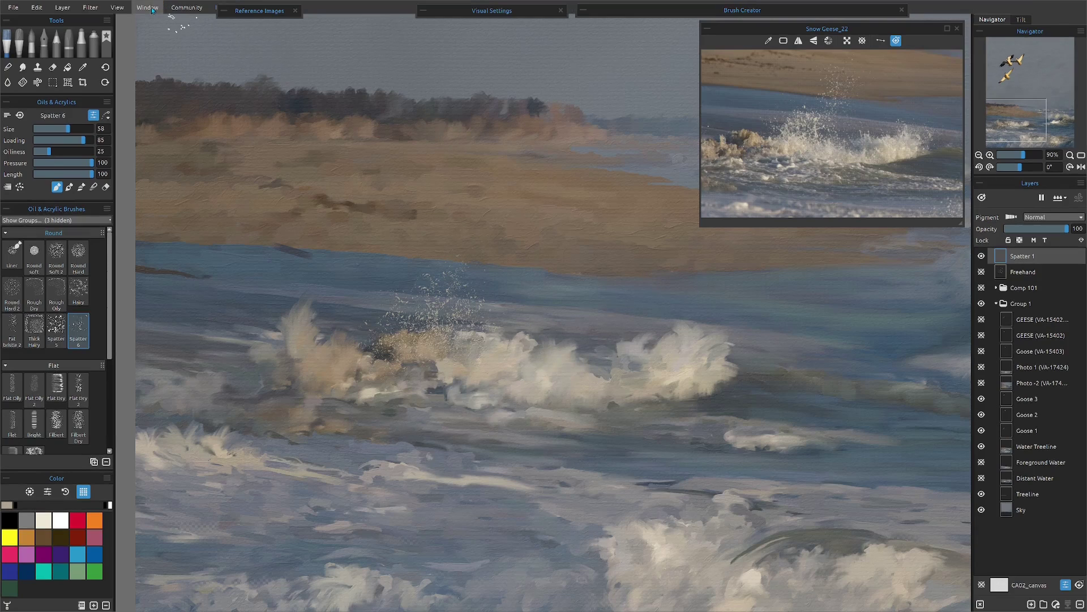
Set the Oils & Acrylics visual settings to Impasto Depth 0 and Gloss 0.
left_click(150, 7)
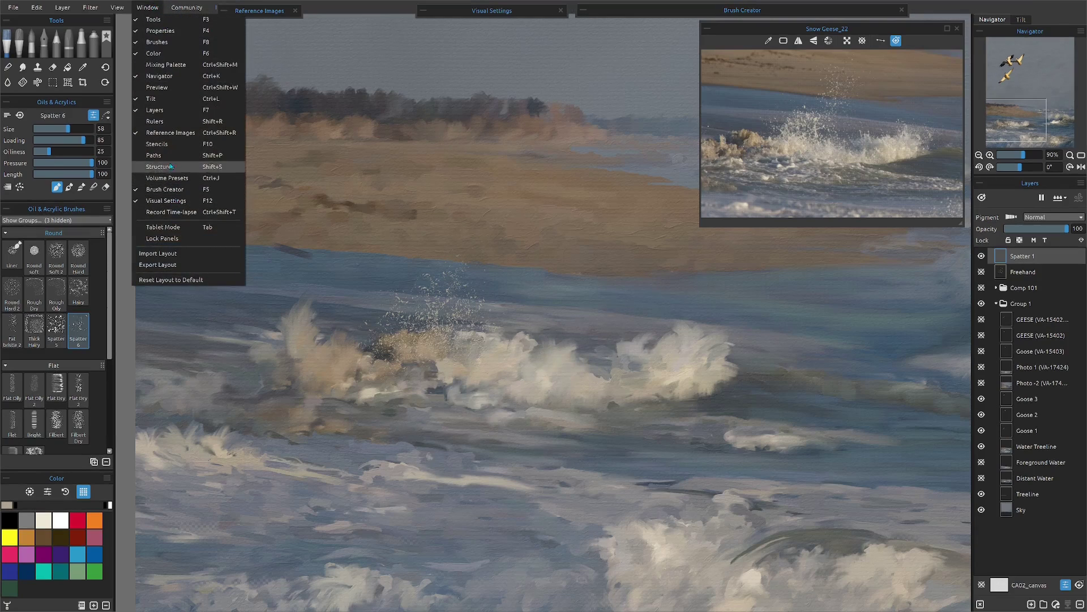
left_click(219, 203)
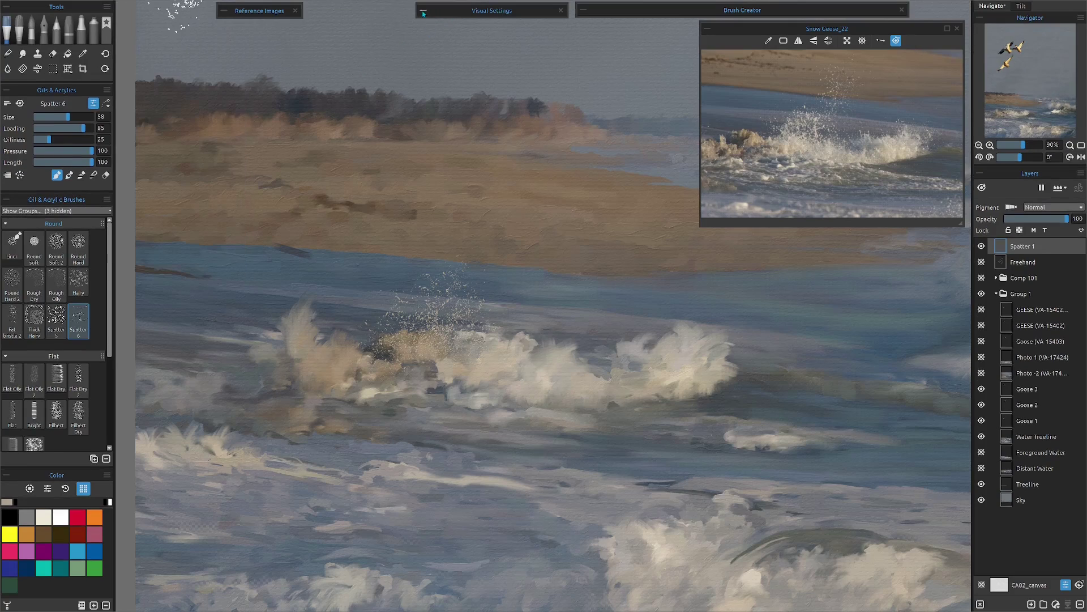
left_click(447, 12)
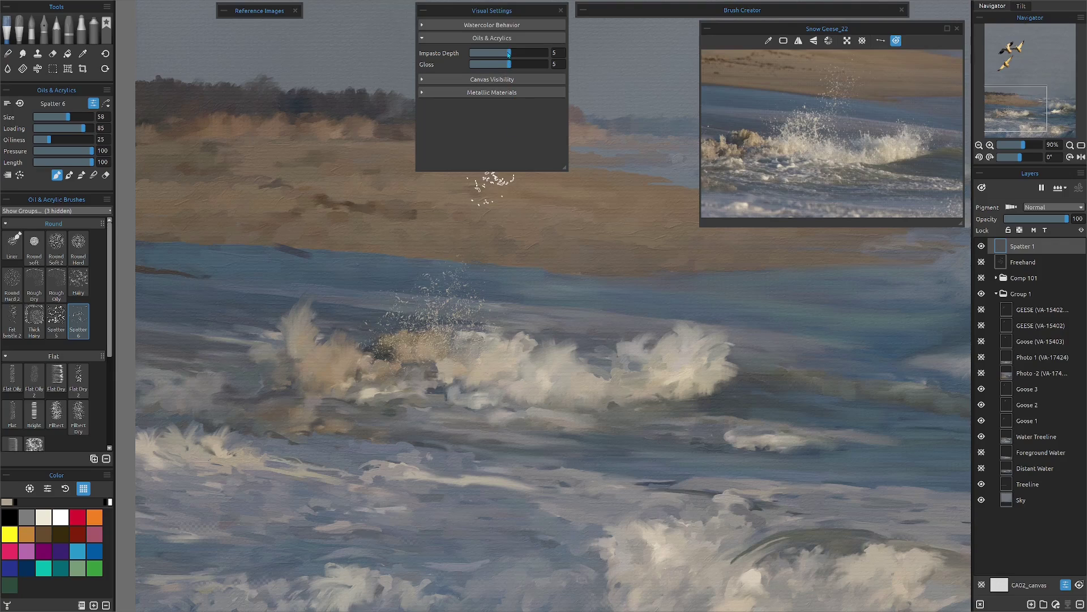
left_click_drag(509, 66, 396, 88)
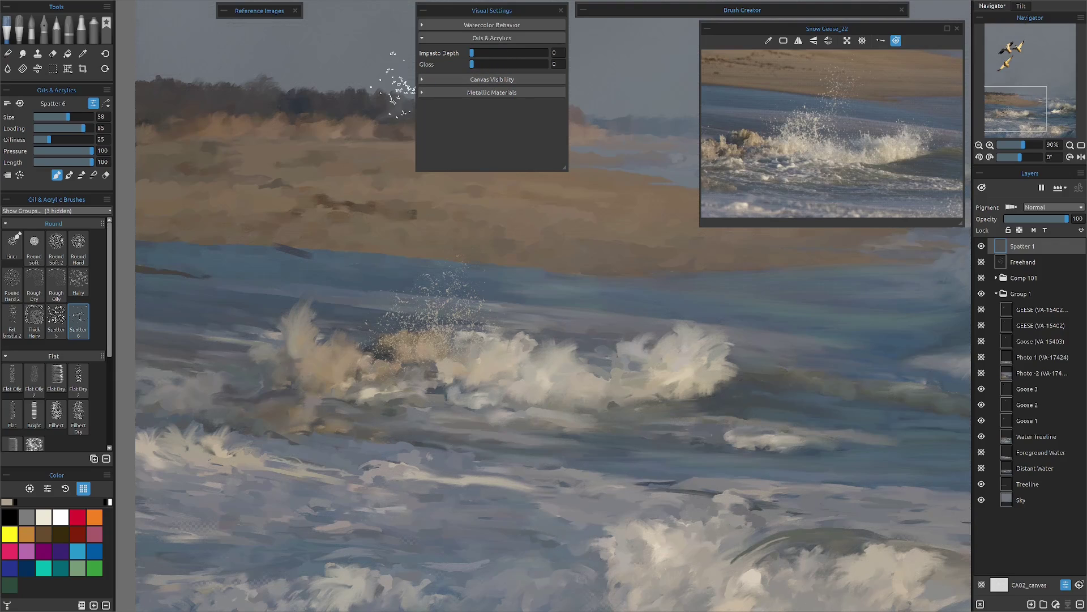
left_click(423, 10)
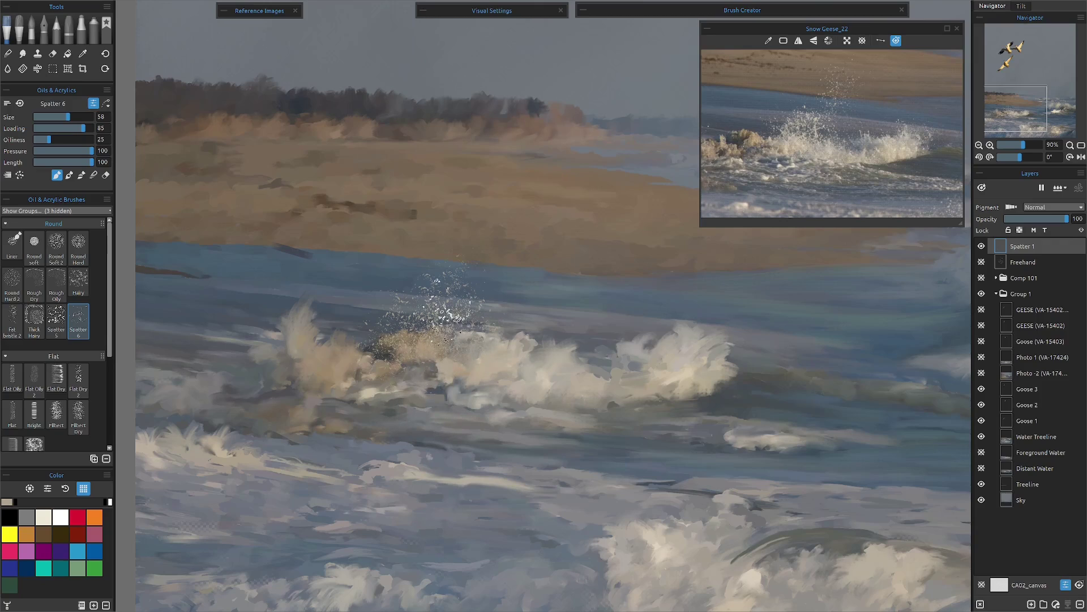
Set Spatter 6's Size to 65 and build the spray into a taller plume reaching up over the beach.
left_click(73, 117)
mouse_move(420, 293)
left_mouse_down()
mouse_move(433, 317)
mouse_move(416, 332)
mouse_move(400, 288)
left_mouse_up()
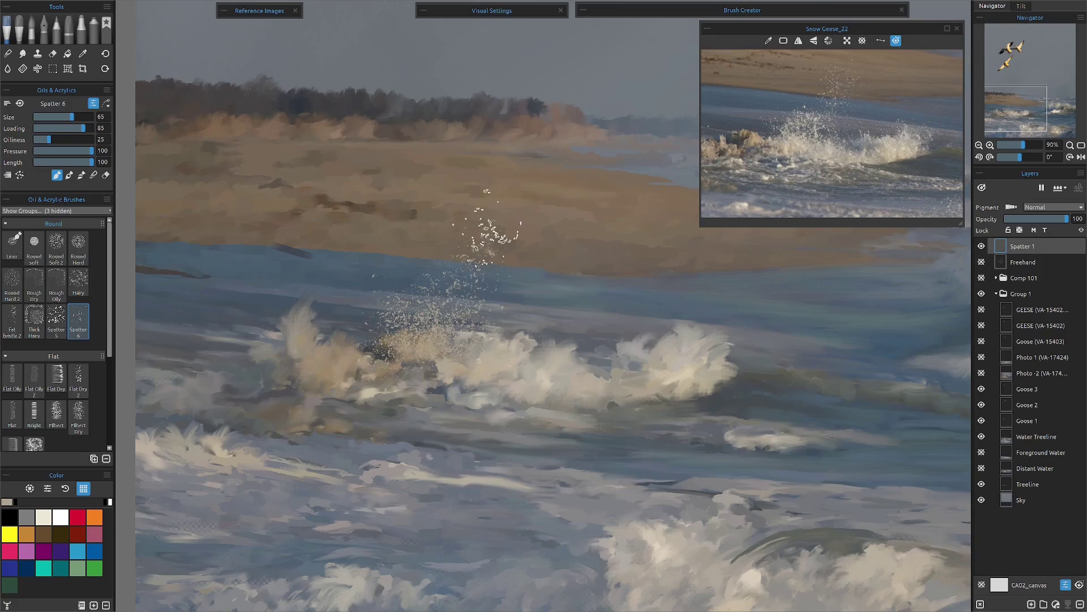
mouse_move(487, 227)
left_mouse_down()
mouse_move(461, 242)
mouse_move(461, 231)
mouse_move(474, 291)
mouse_move(447, 365)
mouse_move(453, 351)
mouse_move(419, 390)
mouse_move(385, 388)
mouse_move(462, 343)
mouse_move(437, 357)
mouse_move(487, 277)
mouse_move(454, 328)
mouse_move(450, 313)
left_mouse_up()
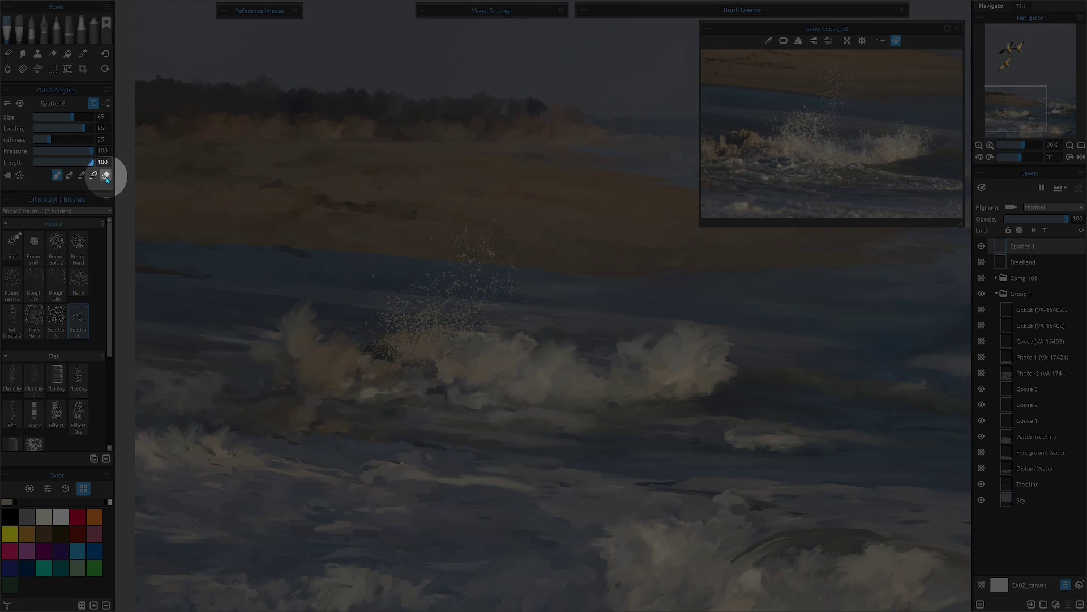
Thin the spray using Spatter 6 in eraser mode, and spread more spatter over the tan end of the left wave.
left_click(105, 175)
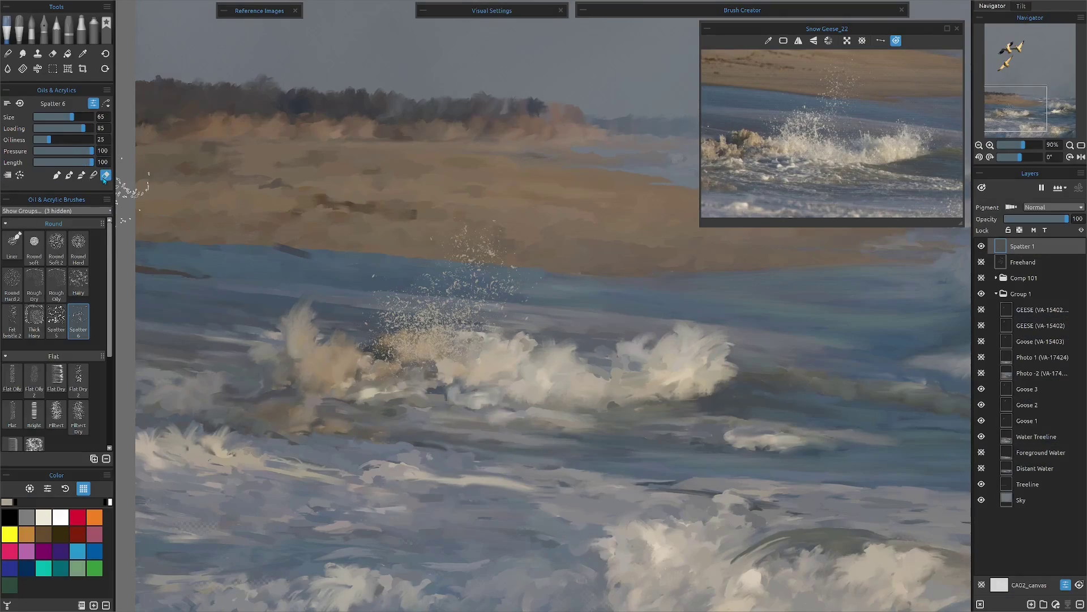
mouse_move(530, 299)
left_mouse_down()
mouse_move(507, 303)
mouse_move(462, 361)
left_mouse_up()
left_click_drag(390, 278, 392, 362)
mouse_move(437, 374)
left_mouse_down()
mouse_move(406, 366)
mouse_move(365, 393)
left_mouse_up()
mouse_move(401, 358)
left_mouse_down()
mouse_move(433, 368)
mouse_move(419, 390)
mouse_move(473, 373)
mouse_move(427, 357)
mouse_move(388, 357)
mouse_move(388, 374)
mouse_move(366, 374)
mouse_move(379, 351)
left_mouse_up()
left_click_drag(491, 344, 457, 371)
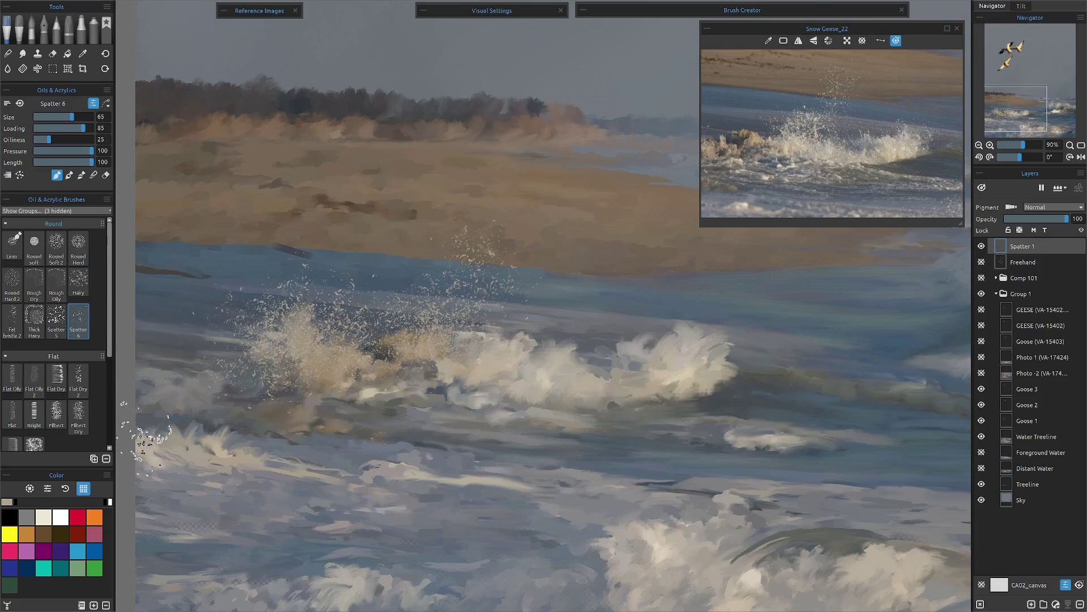
Choose the off-white swatch and paint denser, brighter spray over the middle of the left wave's crest.
left_click(43, 517)
mouse_move(478, 343)
left_mouse_down()
mouse_move(517, 358)
mouse_move(494, 345)
mouse_move(519, 355)
mouse_move(525, 344)
mouse_move(485, 358)
mouse_move(437, 341)
mouse_move(505, 339)
mouse_move(460, 364)
left_mouse_up()
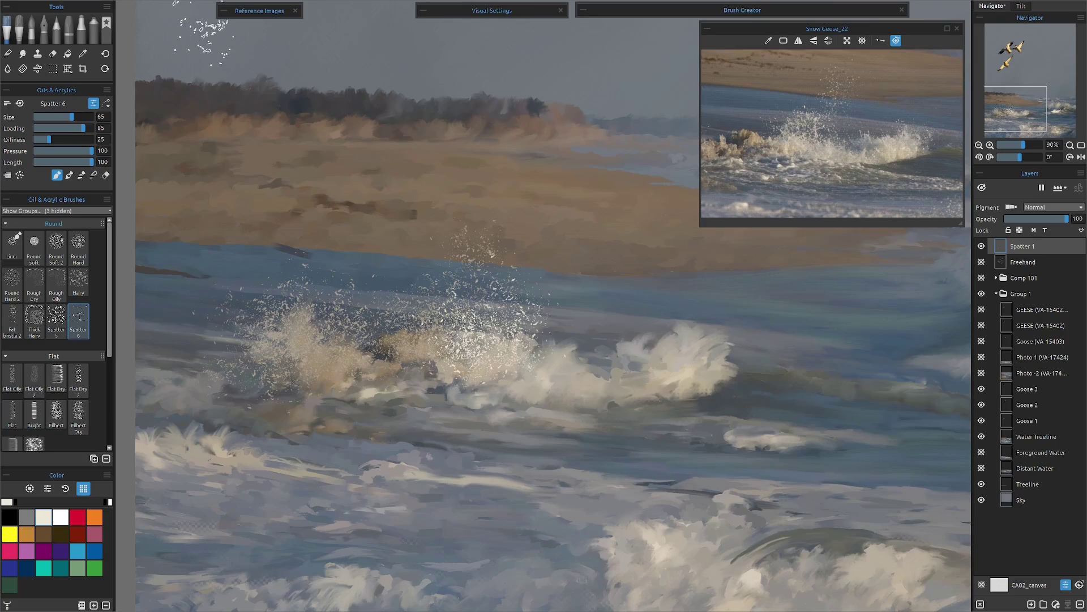
Soften the spray on the Spatter 1 layer with a Gaussian Blur, and fit the whole painting in view.
mouse_move(150, 10)
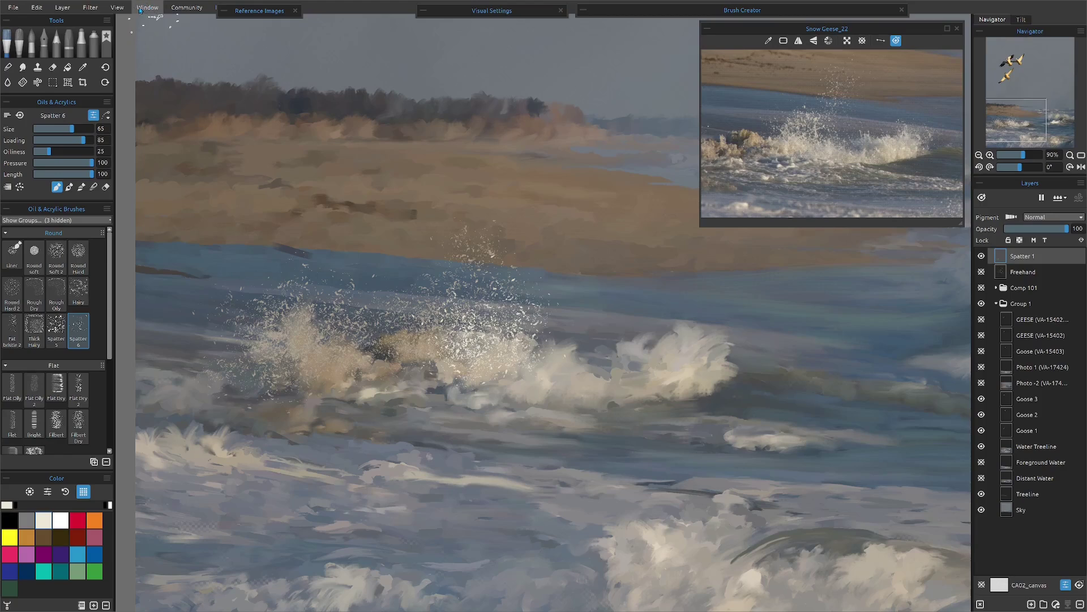
left_click(89, 7)
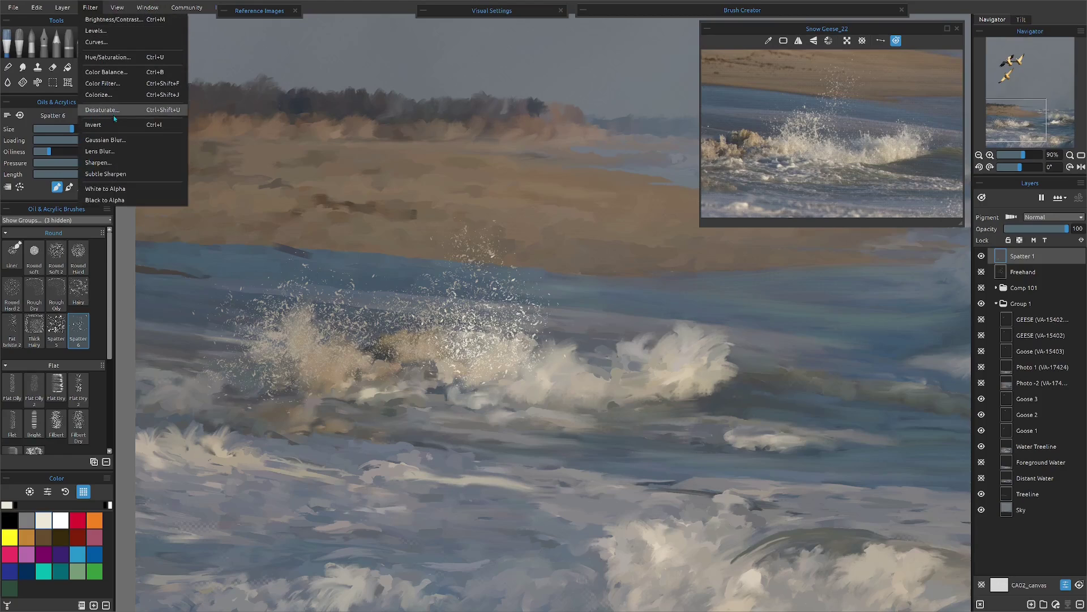
left_click(116, 139)
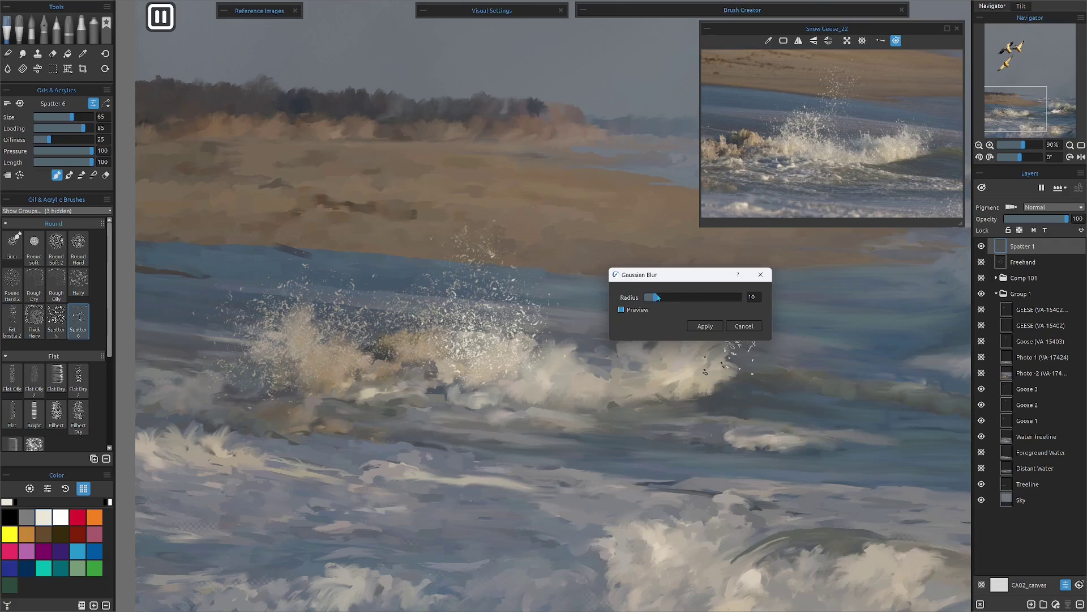
left_click_drag(660, 297, 656, 297)
left_click(705, 325)
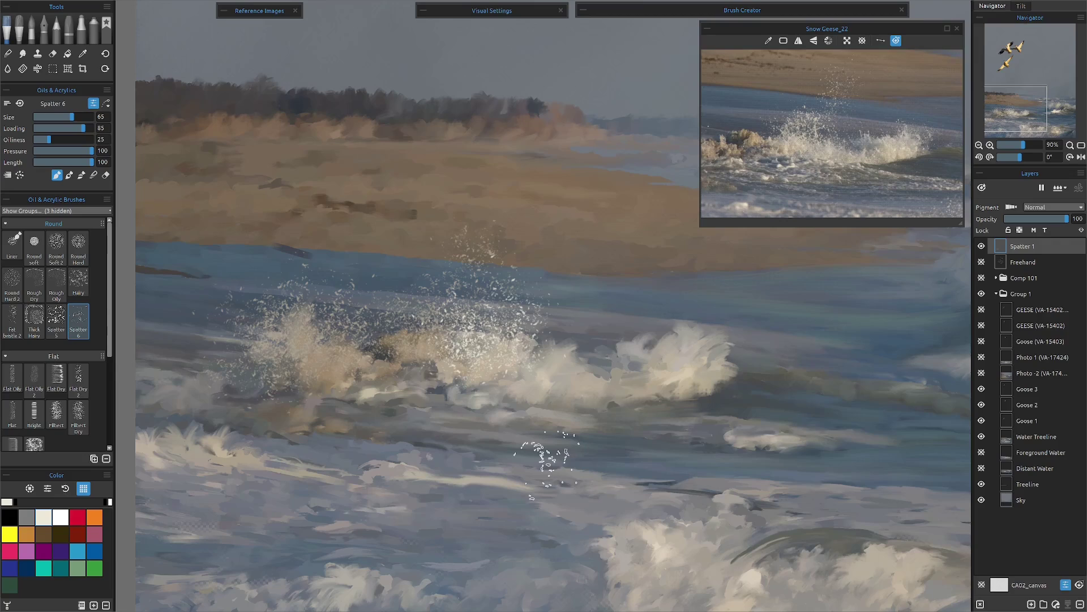
key("ctrl+0")
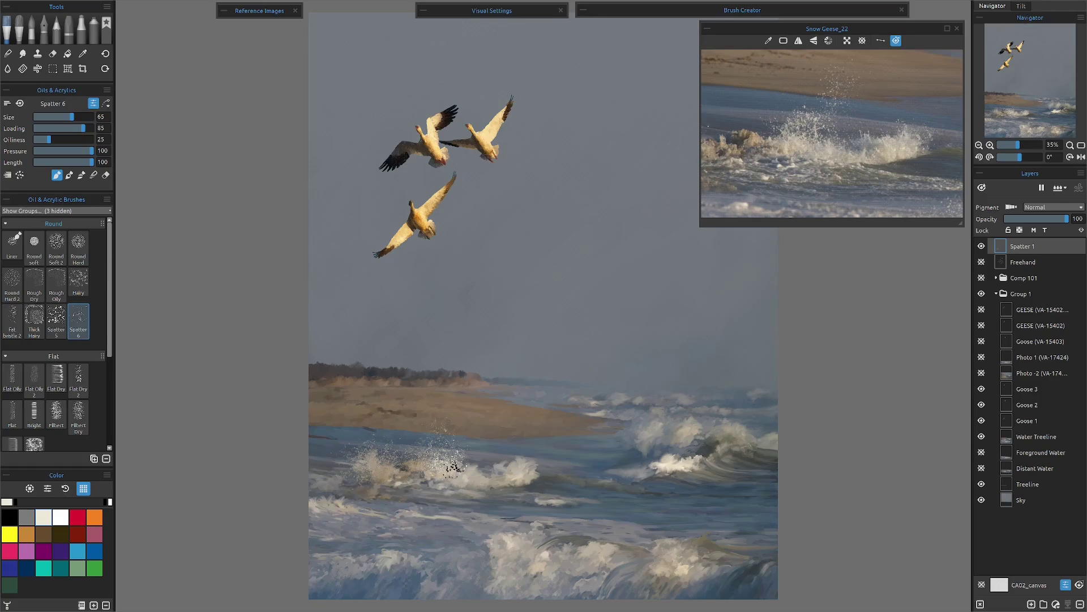
On a new layer named Spatter 2, paint spray over the far end of the left wave and soften it with Gaussian Blur.
scroll(481, 527, "up", 5)
mouse_move(496, 342)
left_mouse_down()
mouse_move(540, 314)
mouse_move(595, 306)
left_mouse_up()
left_click(1031, 604)
double_click(1023, 246)
type("Spatter 2")
key("Return")
mouse_move(489, 340)
left_mouse_down()
mouse_move(600, 328)
mouse_move(618, 309)
left_mouse_up()
left_click(704, 325)
Add a new layer named Spatter 3 above Spatter 2.
left_click_drag(934, 368, 687, 413)
left_click(1031, 604)
double_click(1022, 246)
type("Spatter 3")
key("Return")
Paint spray over the large curling wave's crest with Spatter 6 at sizes such as 54 and 66, and apply Gaussian Blur.
left_click_drag(459, 329, 501, 285)
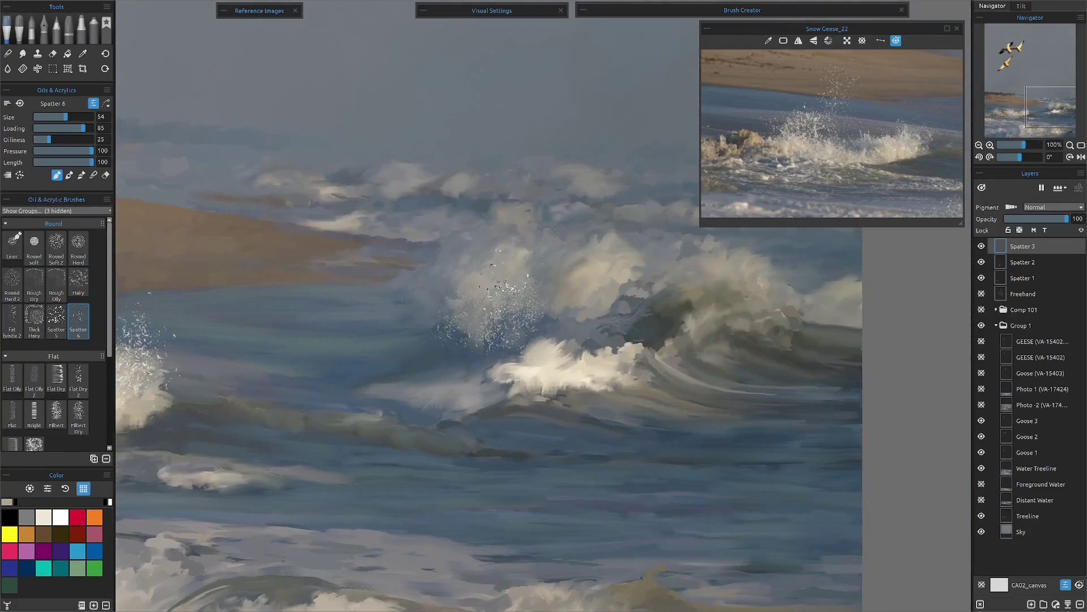
left_click_drag(929, 136, 747, 141)
left_click_drag(459, 339, 541, 322)
mouse_move(584, 286)
left_mouse_down()
mouse_move(539, 264)
mouse_move(634, 249)
left_mouse_up()
left_click_drag(567, 340, 483, 374)
left_click_drag(595, 324, 657, 318)
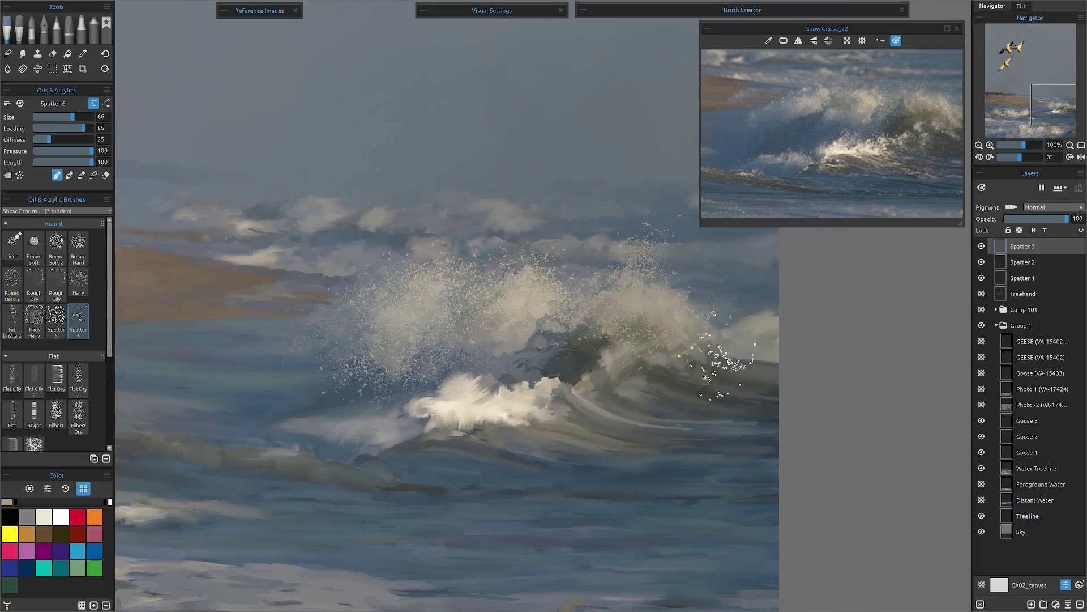
mouse_move(718, 360)
left_mouse_down()
mouse_move(594, 363)
mouse_move(462, 389)
left_mouse_up()
left_click(91, 5)
left_click(107, 141)
On a new layer named Spatter 4, paint cream spray along the curling wave's bright foam with Size 32 and Loading 100.
left_click(1031, 605)
double_click(1023, 246)
type("Spatter 4")
key("Return")
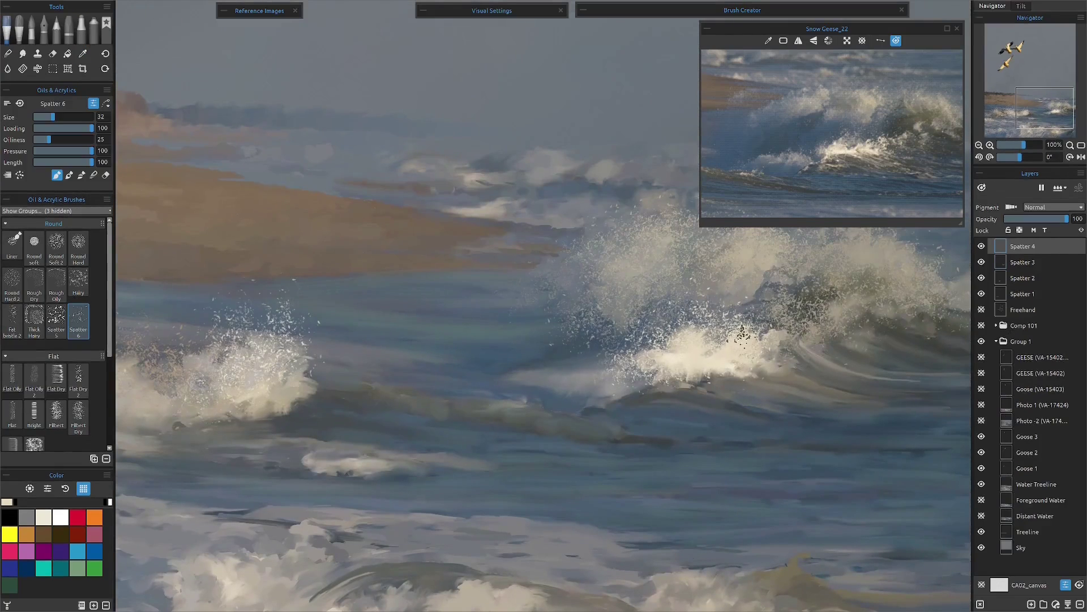
left_click_drag(623, 340, 513, 380)
left_click_drag(589, 368, 487, 422)
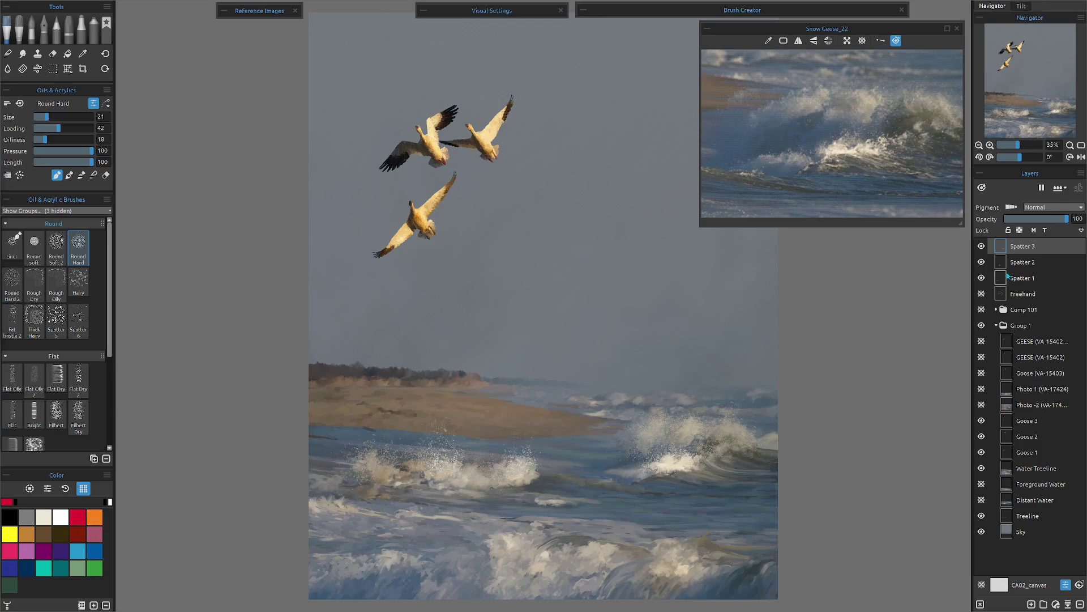
Add a new layer above Freehand and draw two red Round Hard perspective lines converging toward the distant sea.
left_click(1029, 296)
key("ctrl+shift+n")
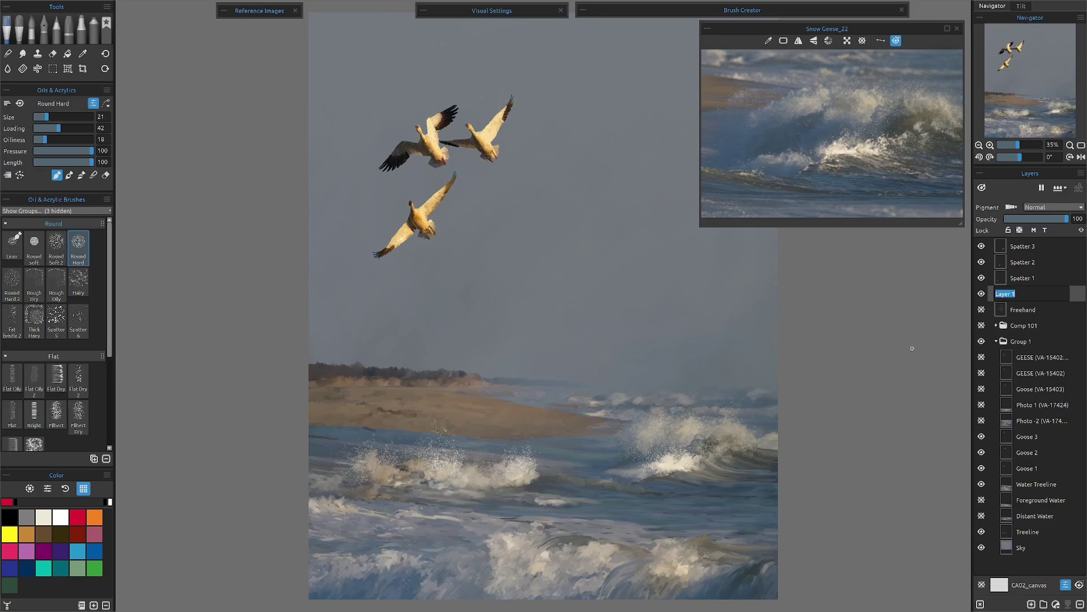
key("Return")
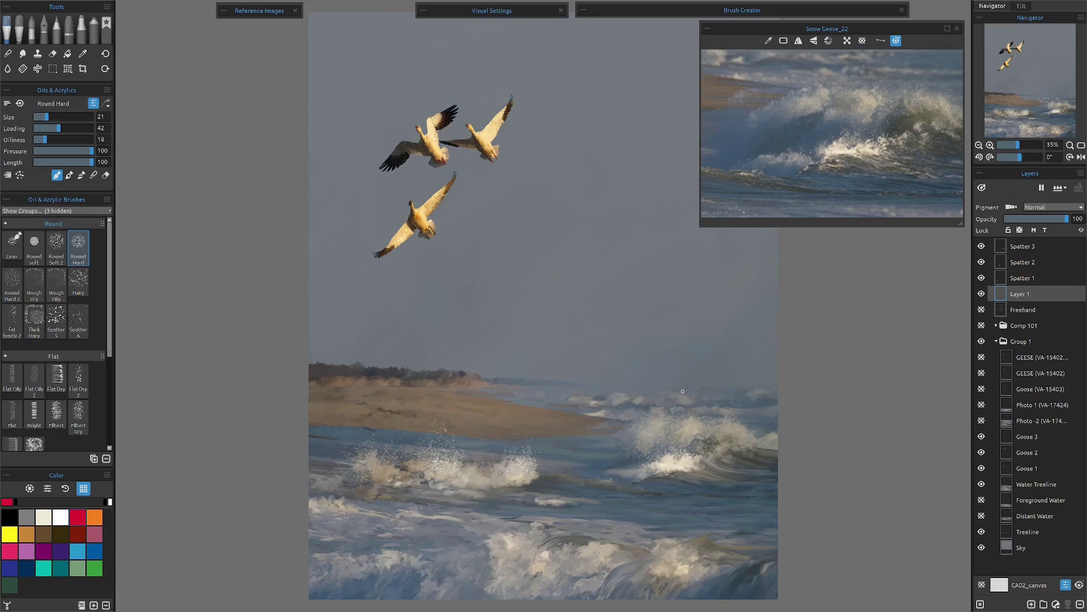
left_click_drag(682, 391, 312, 531)
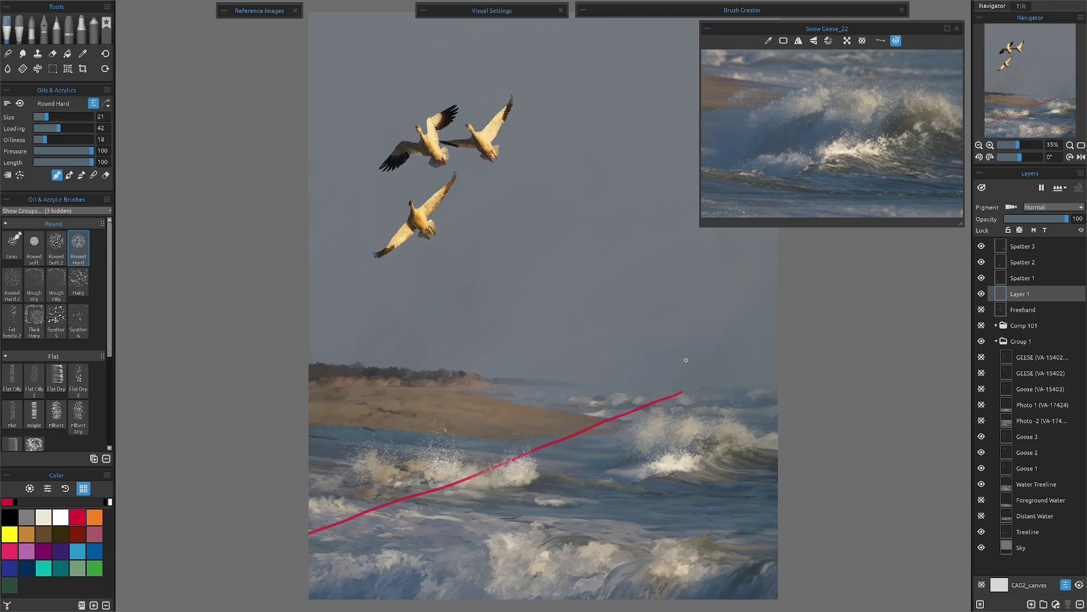
left_click_drag(682, 358, 297, 294)
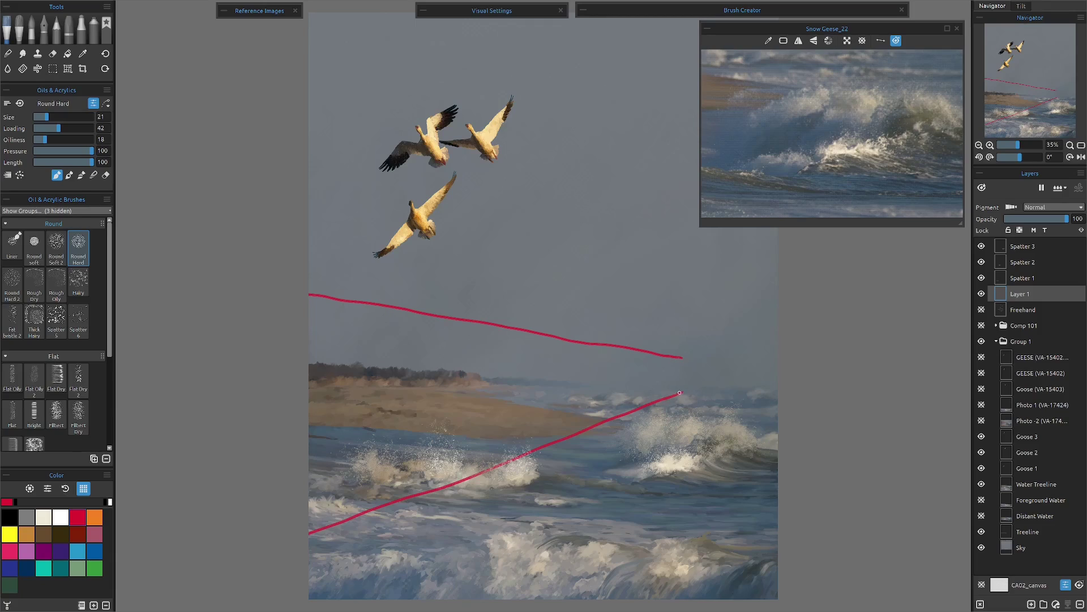
Extend the lower red perspective line and branch near-horizontal red lines from it across the curling wave.
left_click_drag(680, 393, 699, 385)
left_click_drag(699, 386, 763, 383)
left_click_drag(646, 408, 753, 398)
left_click_drag(589, 433, 751, 423)
left_click_drag(512, 460, 711, 455)
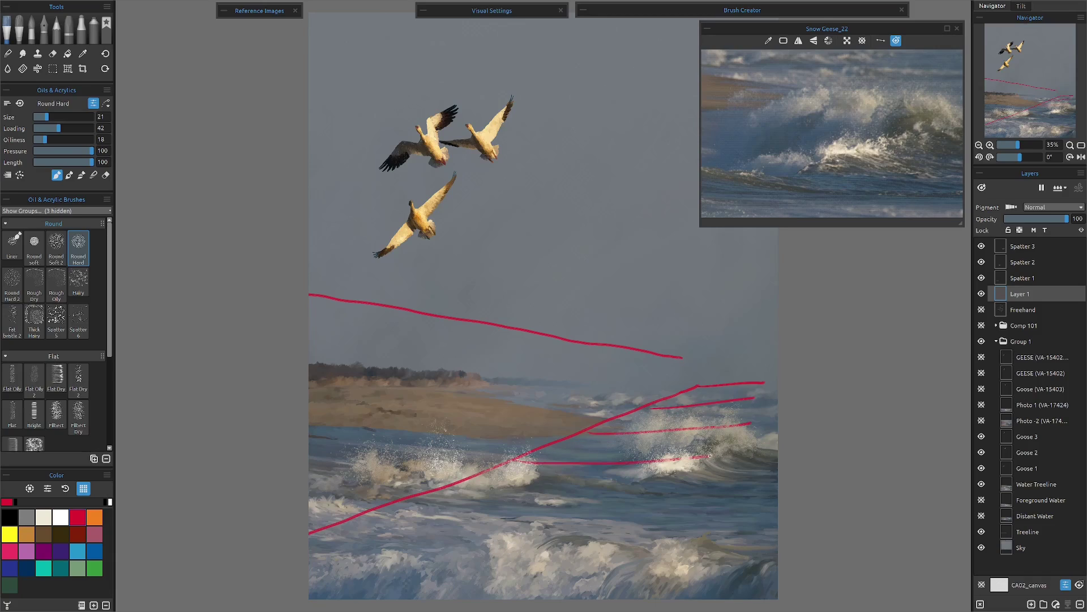
Connect the two perspective lines with red verticals and draw receding ellipses between them over the beach and waves.
left_click_drag(654, 403, 658, 348)
left_click_drag(589, 424, 595, 340)
left_click_drag(516, 456, 520, 319)
mouse_move(698, 386)
left_mouse_down()
mouse_move(696, 353)
mouse_move(751, 371)
mouse_move(708, 377)
mouse_move(764, 355)
mouse_move(658, 377)
mouse_move(700, 399)
mouse_move(781, 361)
mouse_move(680, 378)
mouse_move(696, 348)
mouse_move(606, 368)
mouse_move(595, 418)
mouse_move(710, 421)
left_mouse_up()
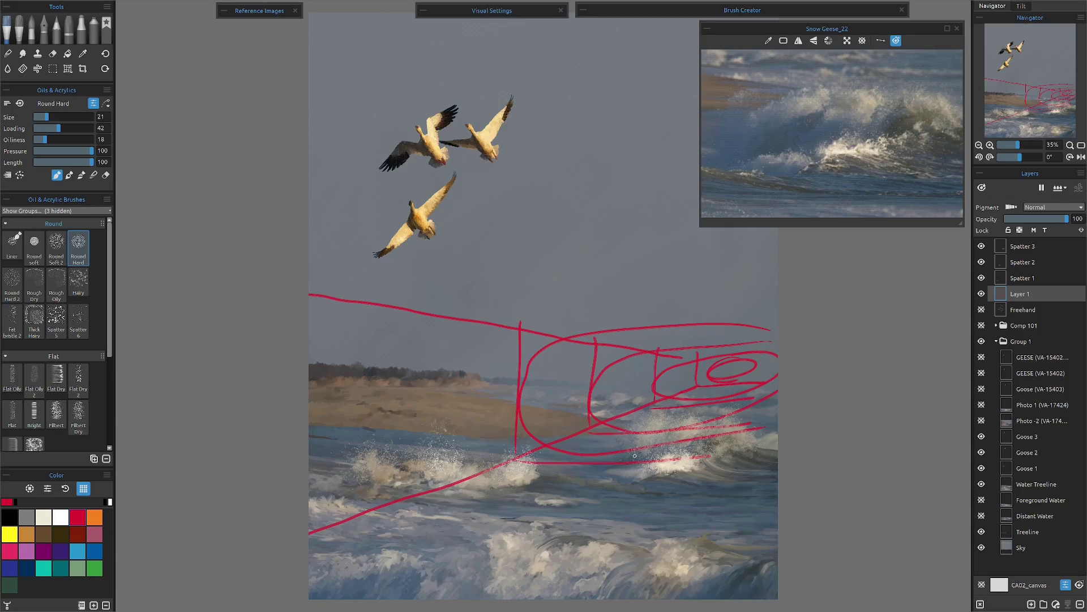
mouse_move(363, 390)
left_mouse_down()
mouse_move(491, 444)
mouse_move(734, 466)
left_mouse_up()
left_click_drag(707, 375, 569, 360)
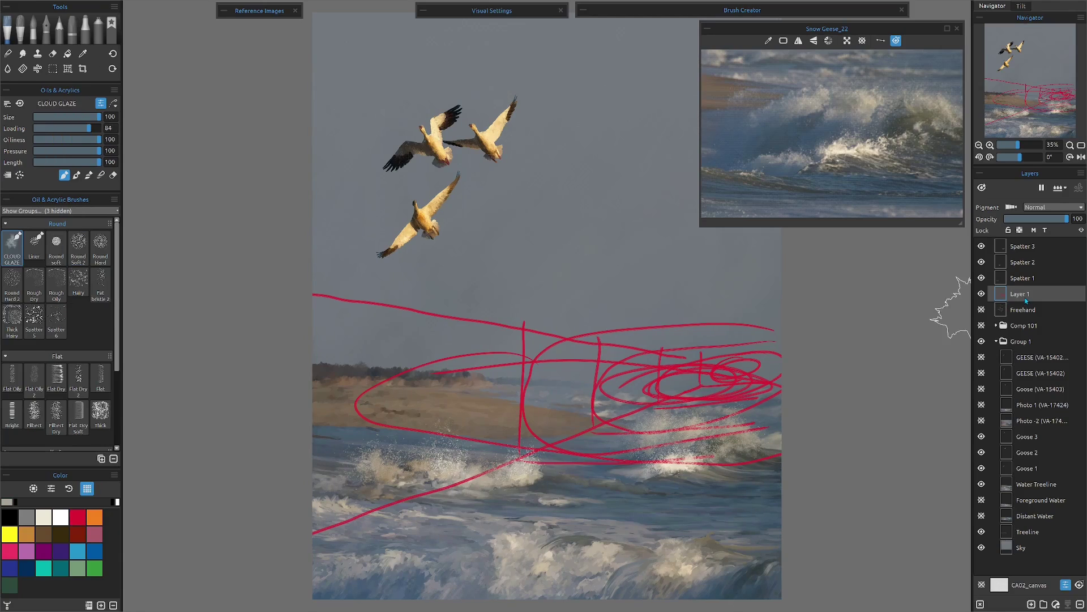
Add a new layer named Mist 1 above Layer 1 and hide the red perspective sketch on Layer 1.
key("ctrl+shift+n")
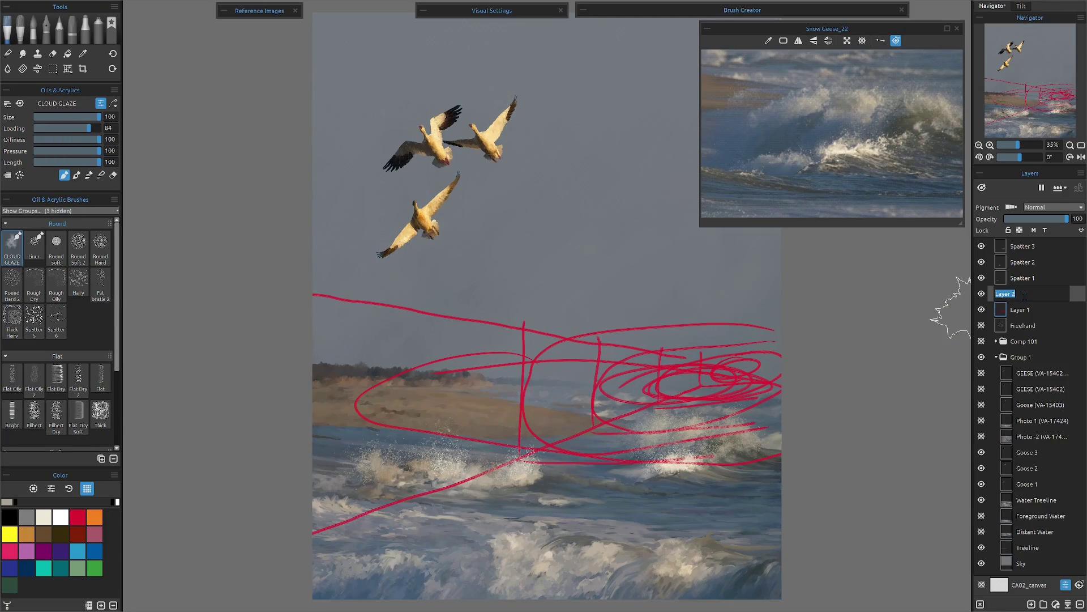
type("Mist 1")
key("Return")
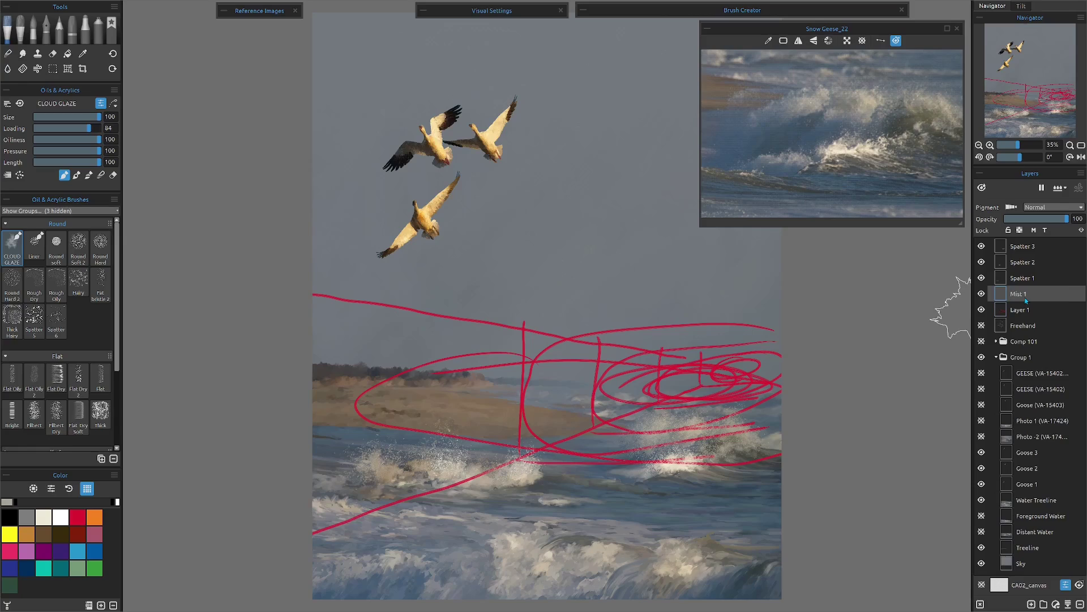
left_click(981, 310)
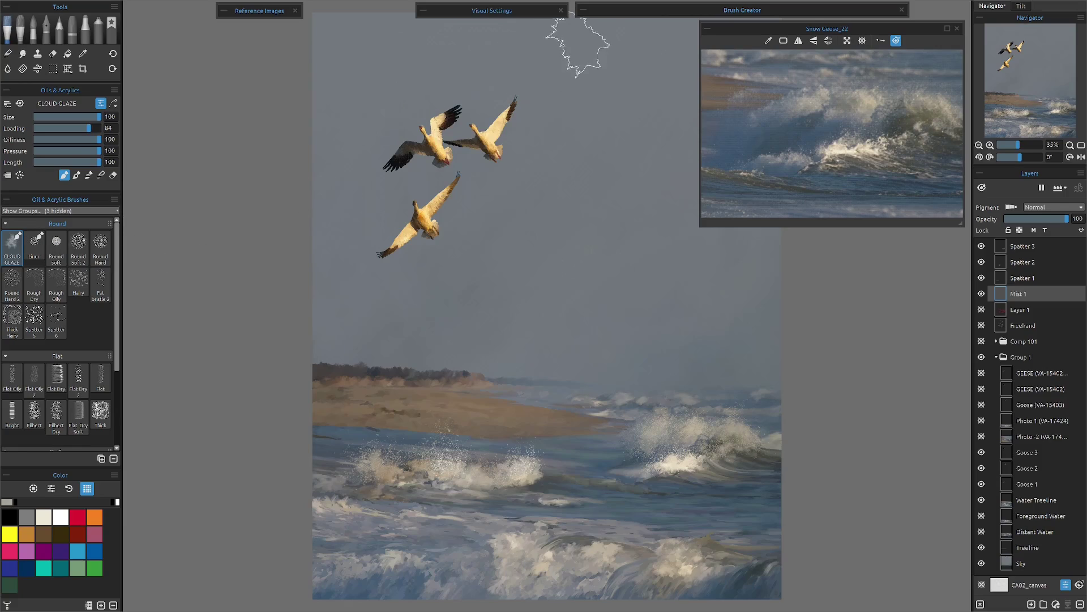
Set the CLOUD GLAZE brush's Paper Texture Strength to 0 and Paper Texture Contrast to 1 in the Brush Creator.
left_click(583, 11)
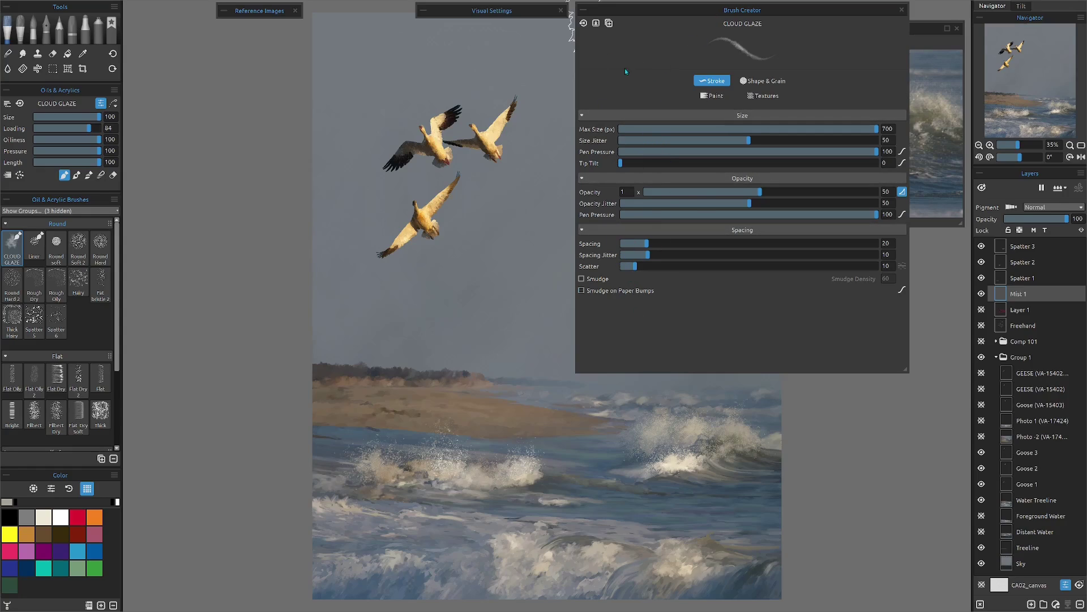
left_click(758, 83)
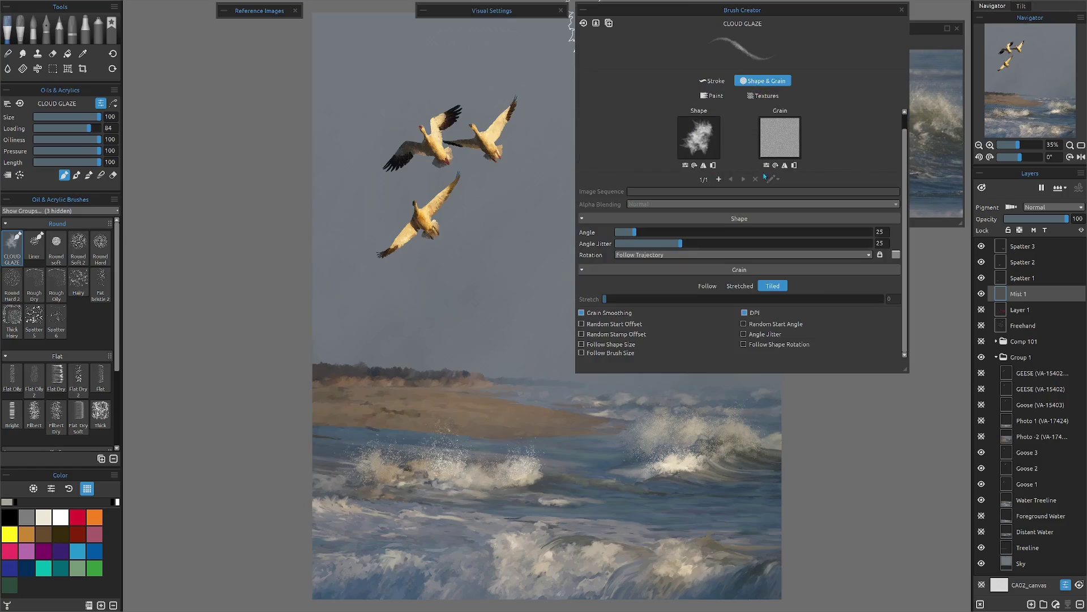
left_click(713, 96)
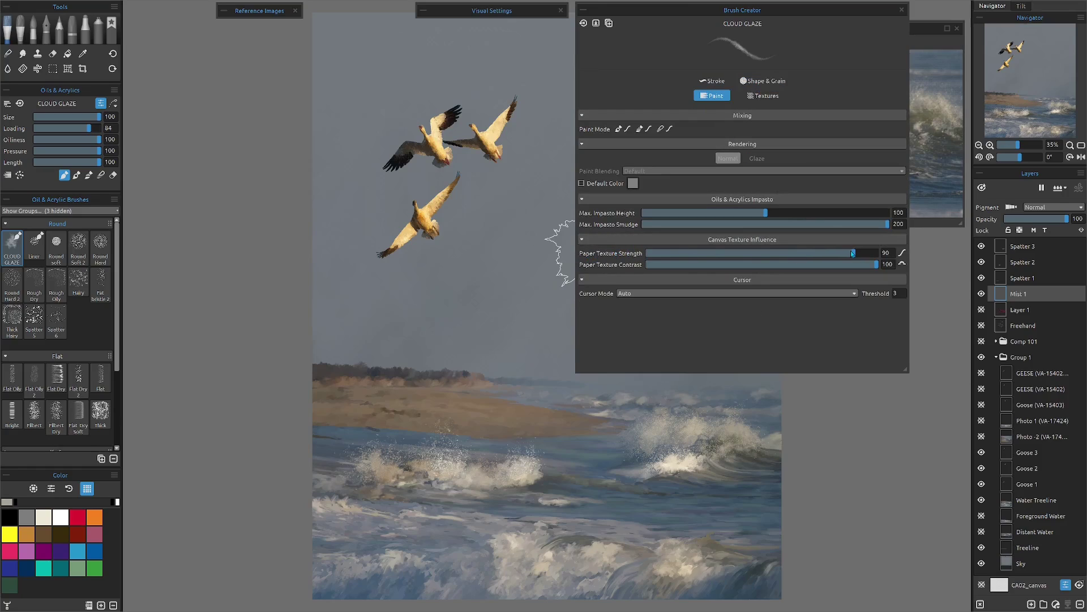
left_click_drag(852, 252, 648, 254)
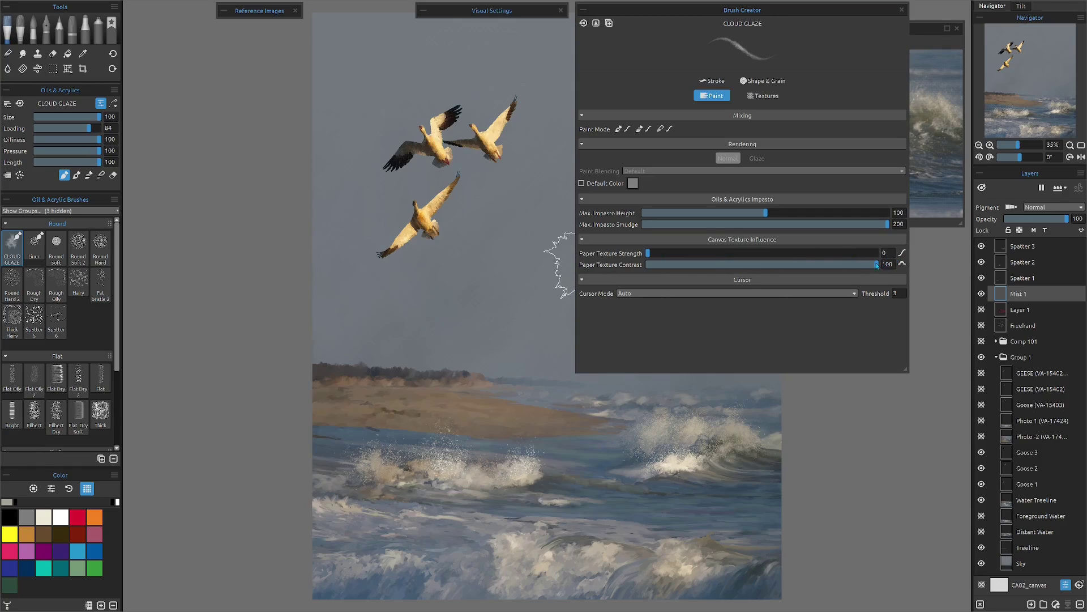
left_click_drag(877, 264, 734, 278)
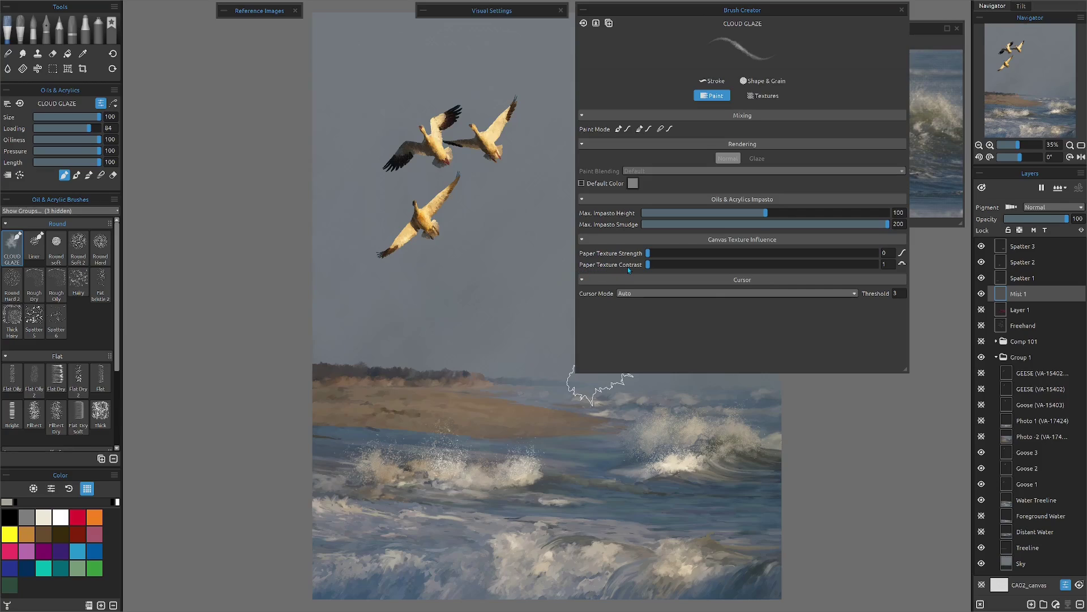
left_click(582, 10)
Glaze mist sampled from the distant foam over the far waves with Loading 29 and Size up to 81, then compare with Mist 1 hidden.
scroll(769, 399, "up", 3)
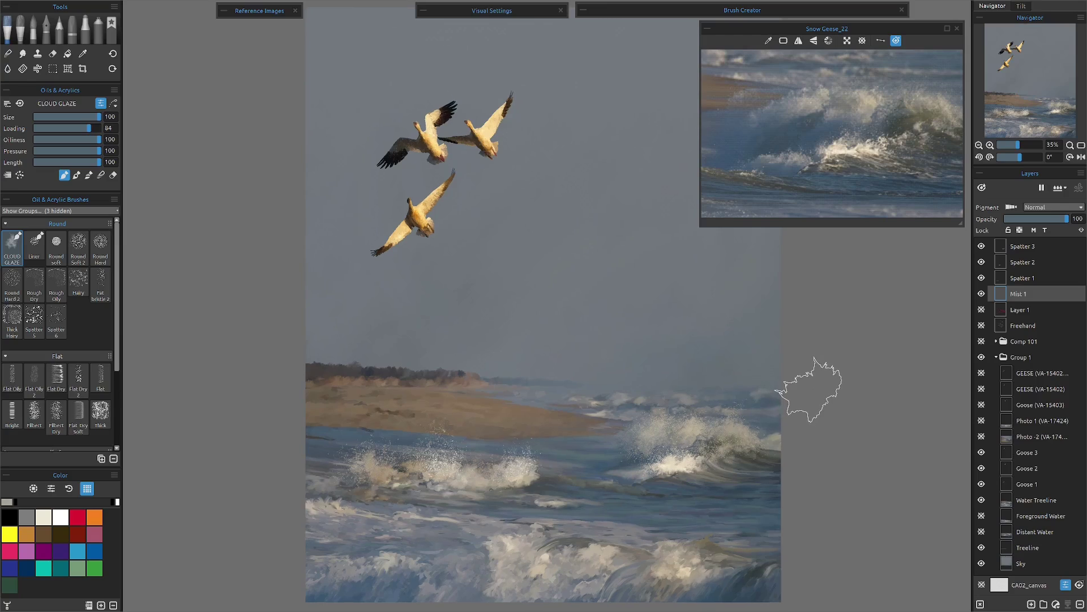
scroll(801, 391, "up", 2)
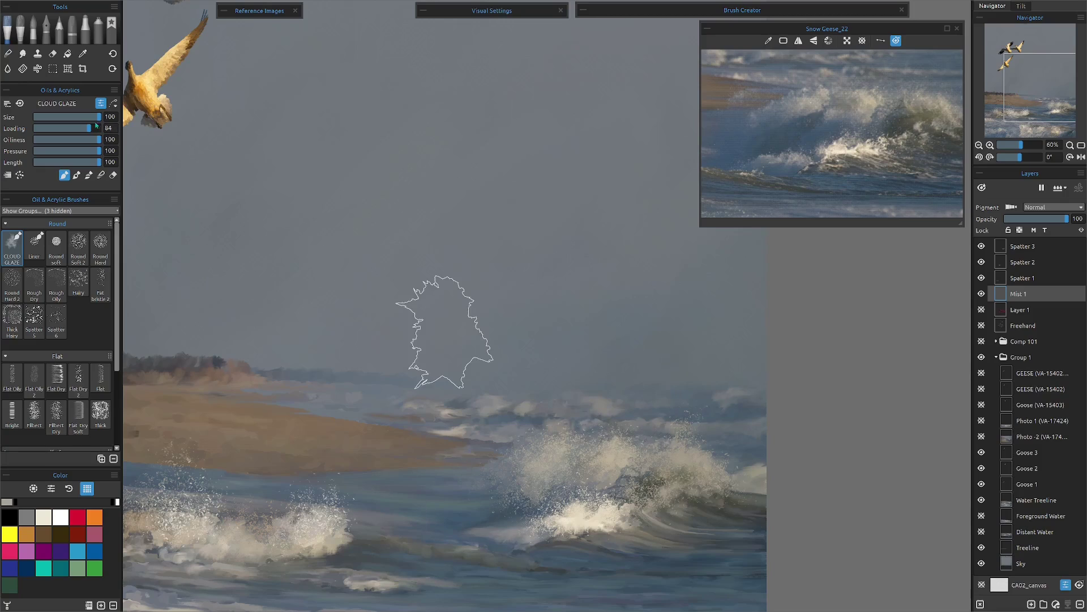
left_click_drag(88, 117, 49, 139)
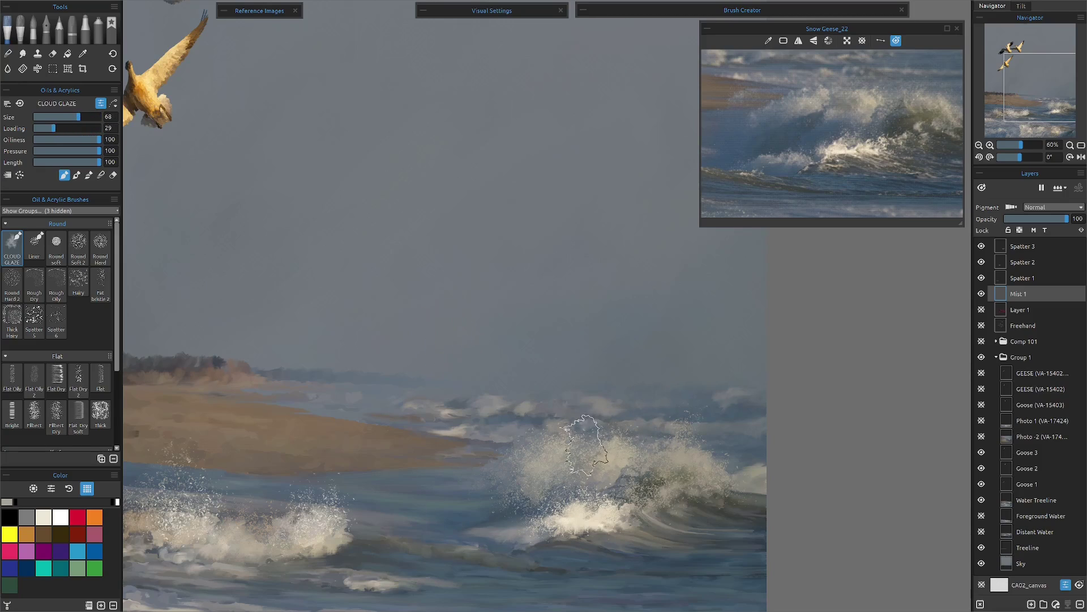
key("i")
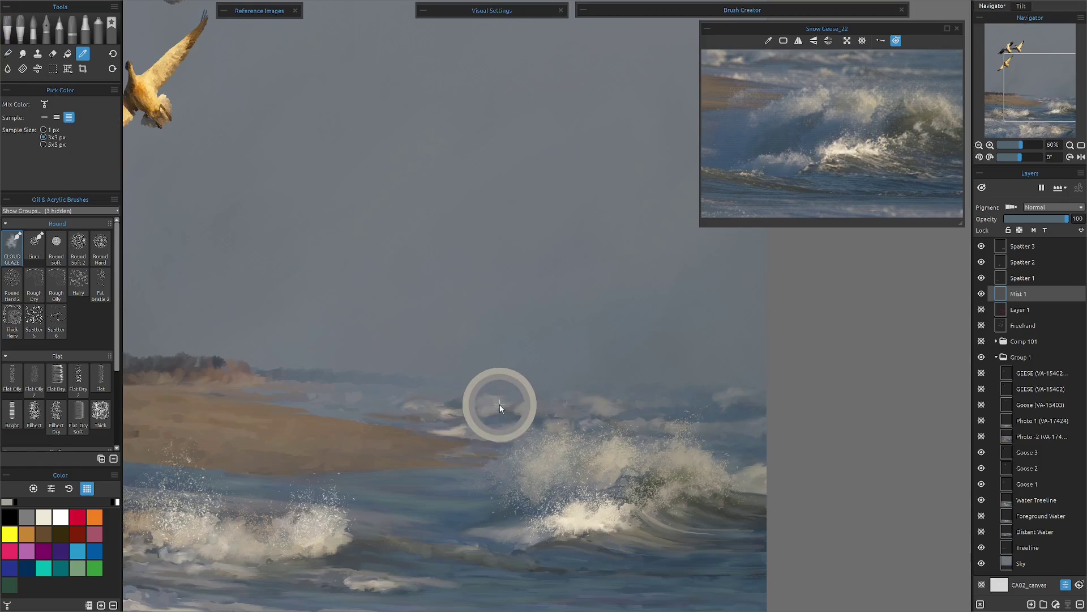
left_click(501, 403)
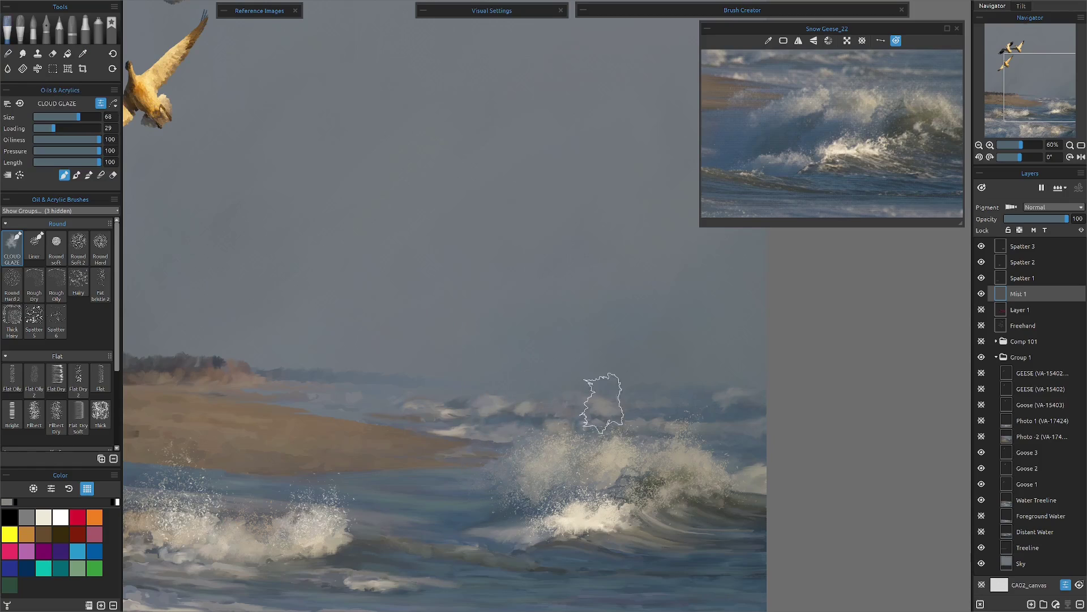
left_click(87, 116)
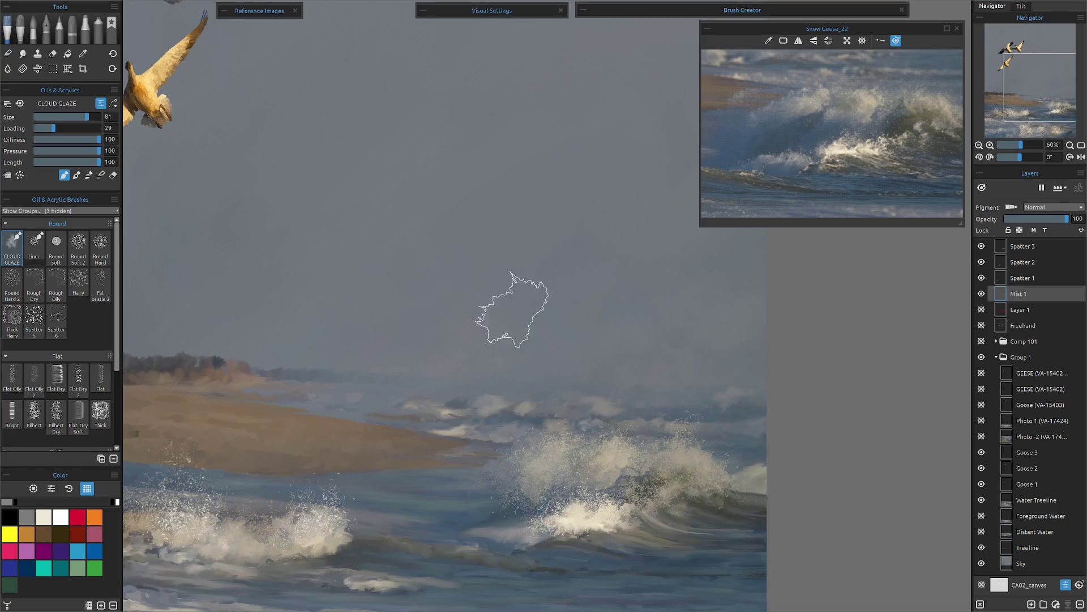
left_click(981, 293)
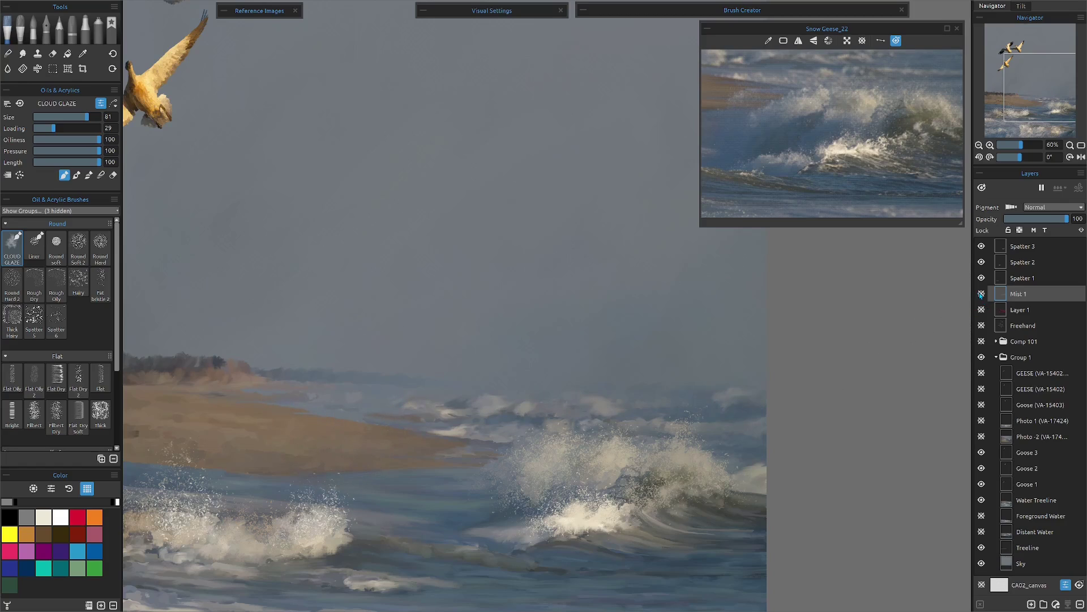
left_click(981, 294)
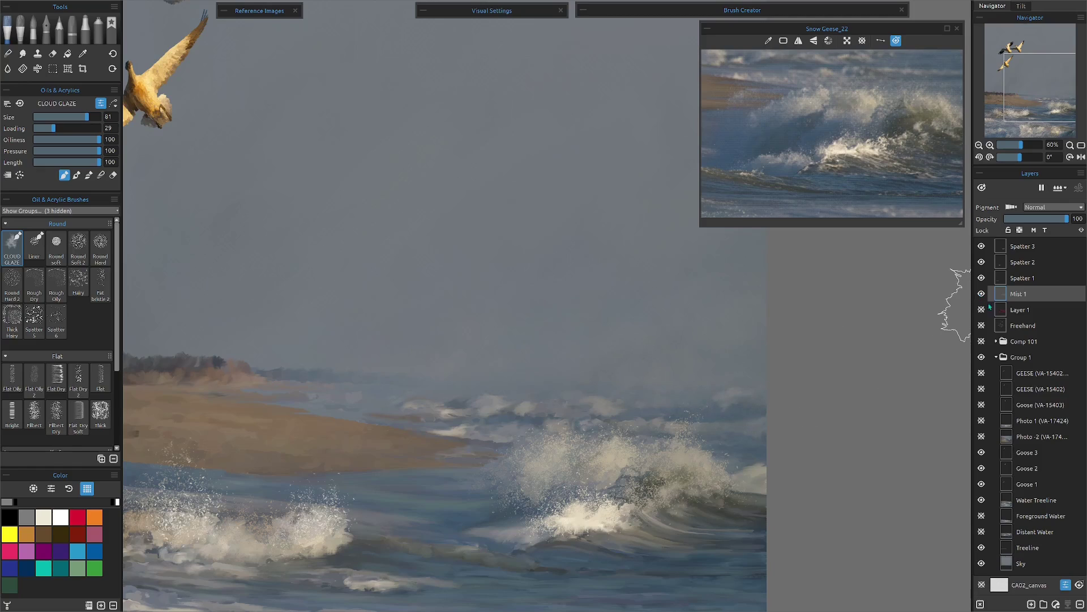
On a new layer named Mist 2, glaze more mist above the distant breakers in a colour sampled from their foam.
key("ctrl+shift+n")
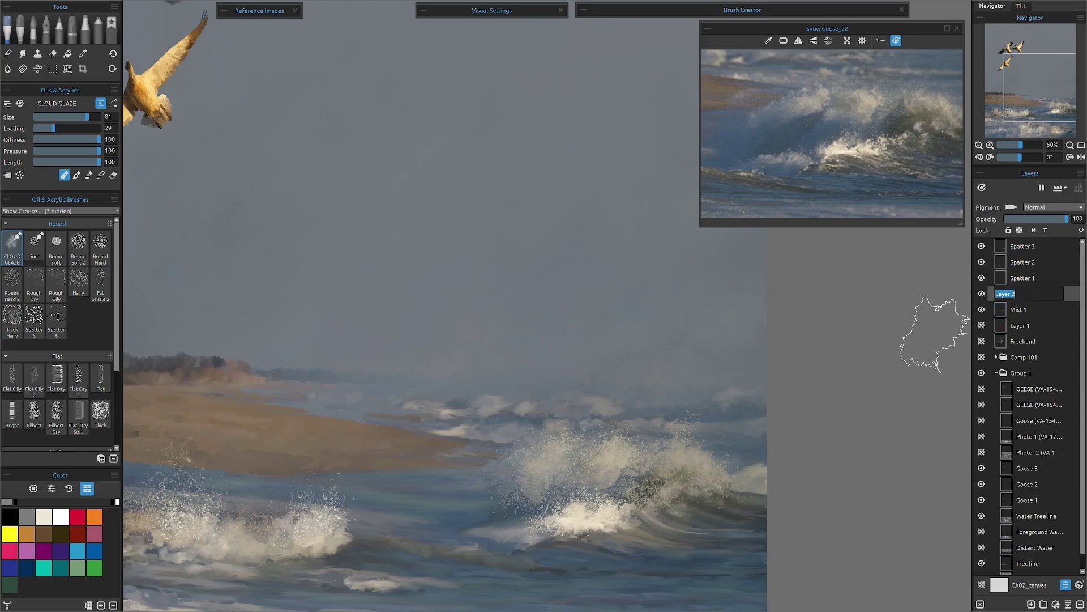
key("Return")
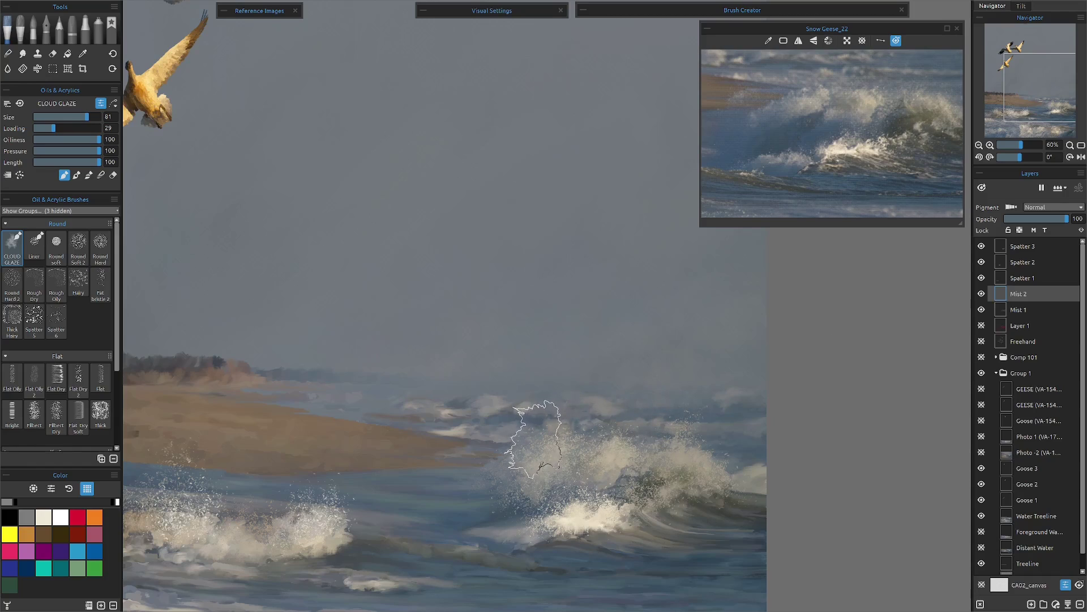
key("i")
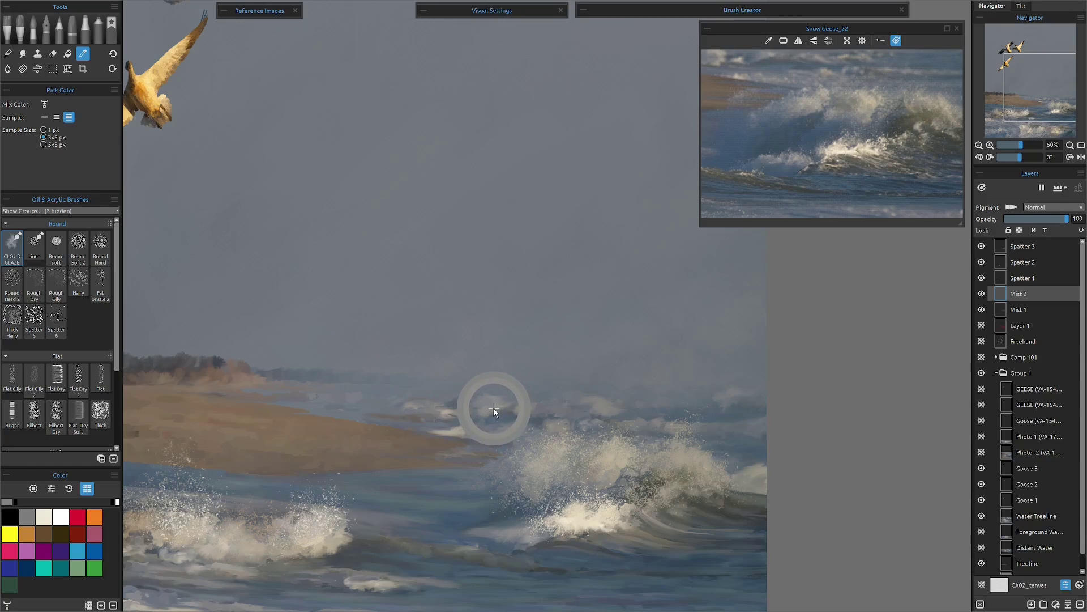
left_click(494, 409, "alt")
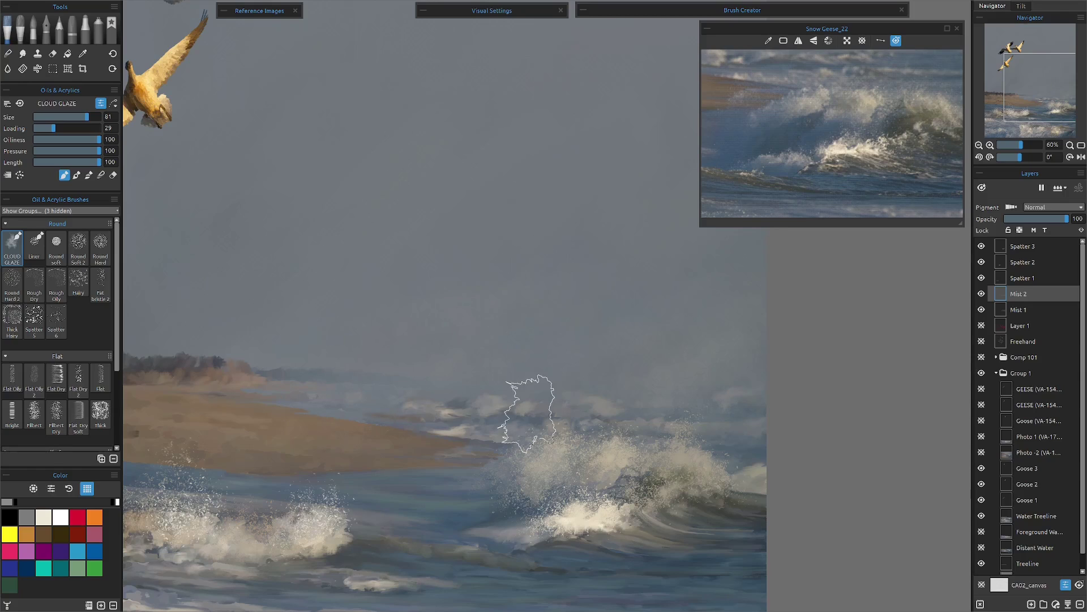
On a new layer named Mist 3, glaze paler foam-coloured mist above the horizon and treeline, and lower the layer's opacity.
left_click_drag(822, 469, 892, 417)
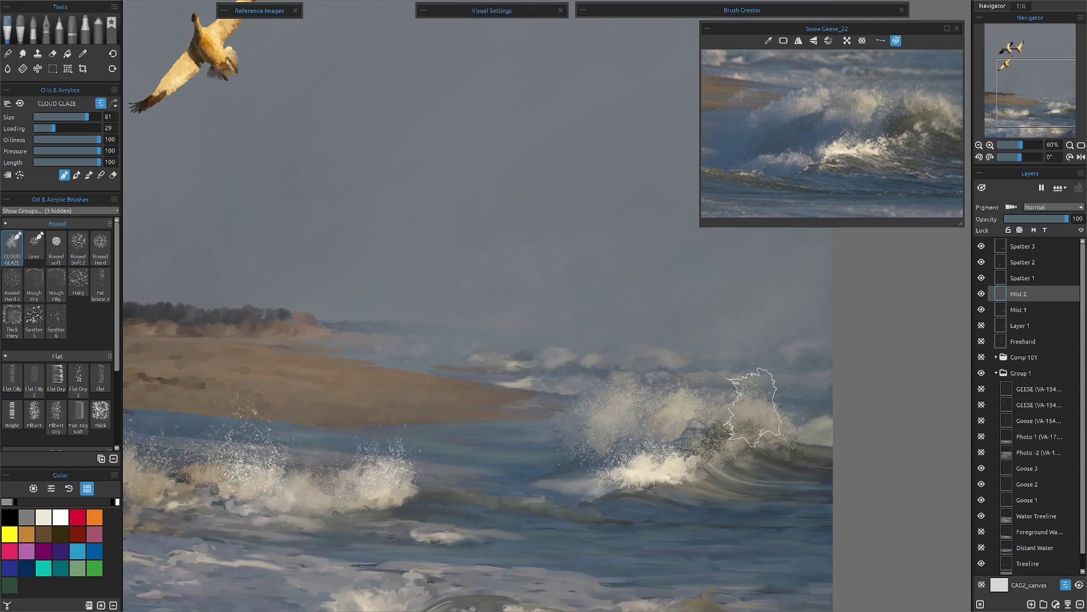
key("ctrl+shift+n")
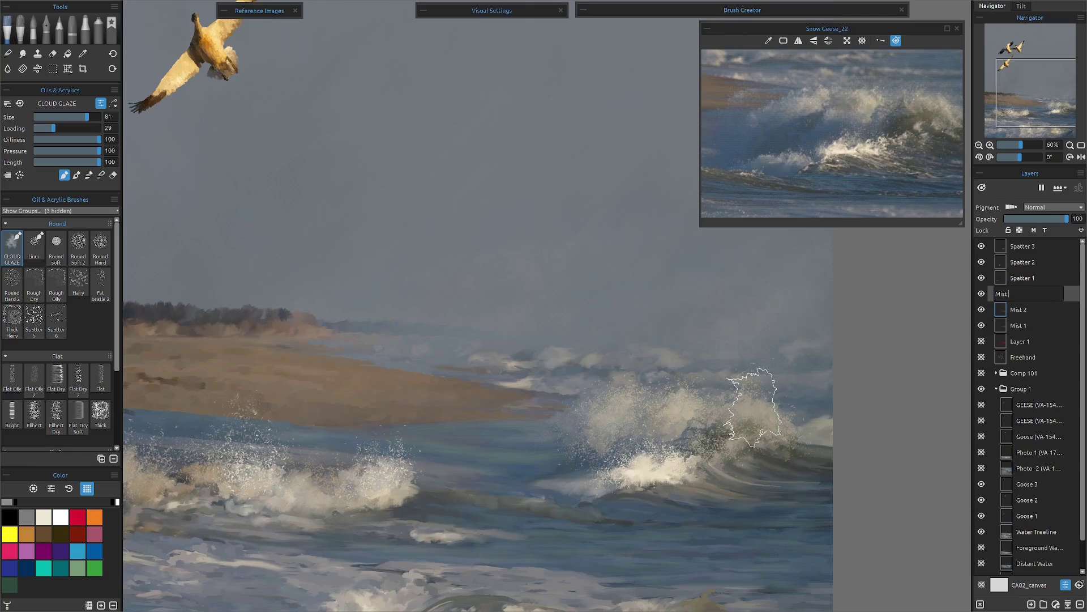
key("Return")
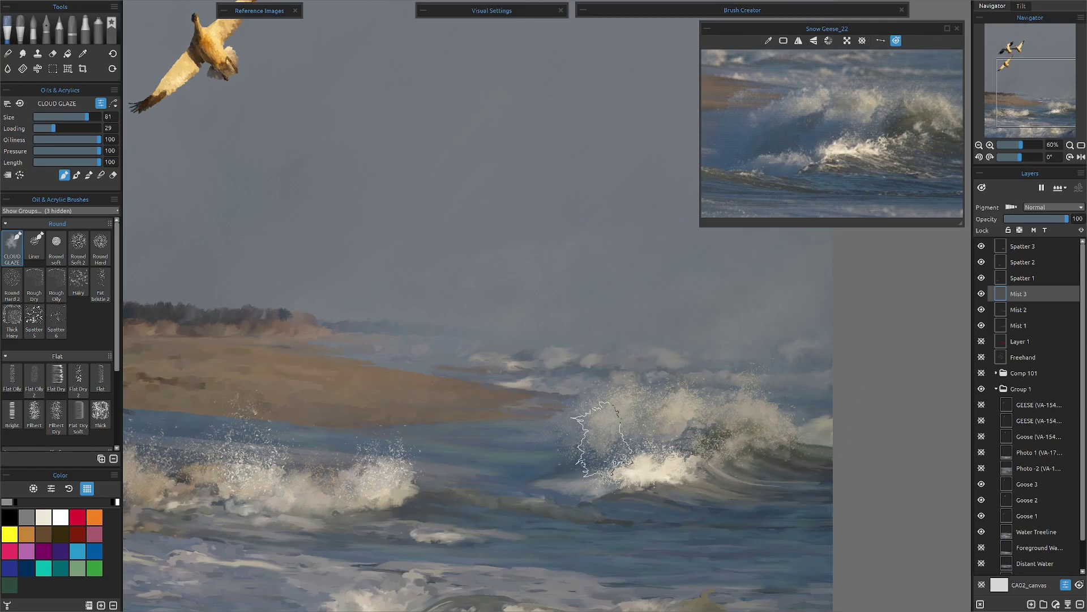
key("i")
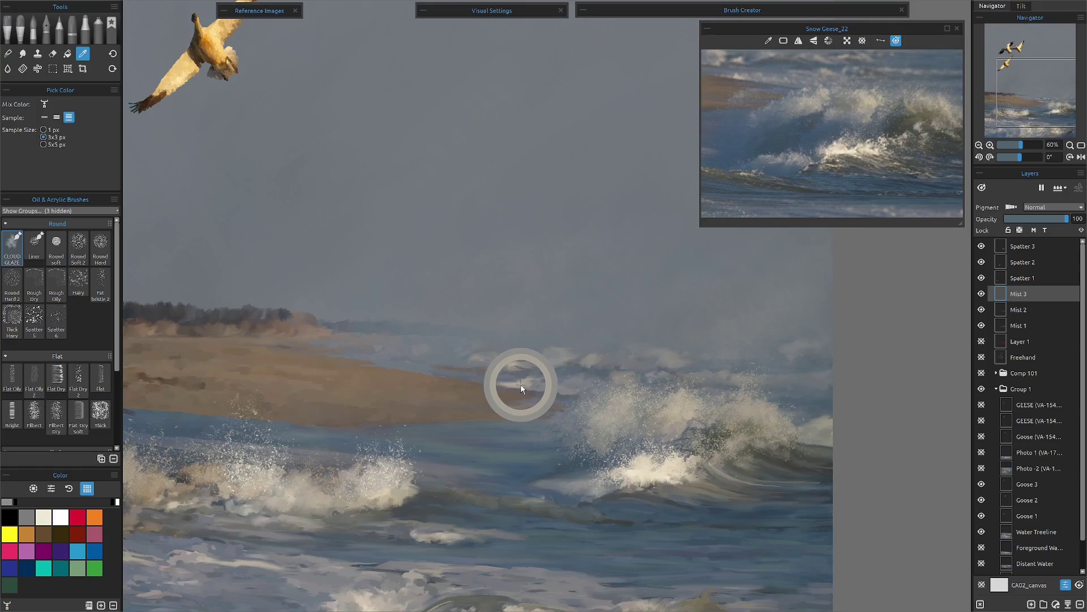
left_click(521, 383)
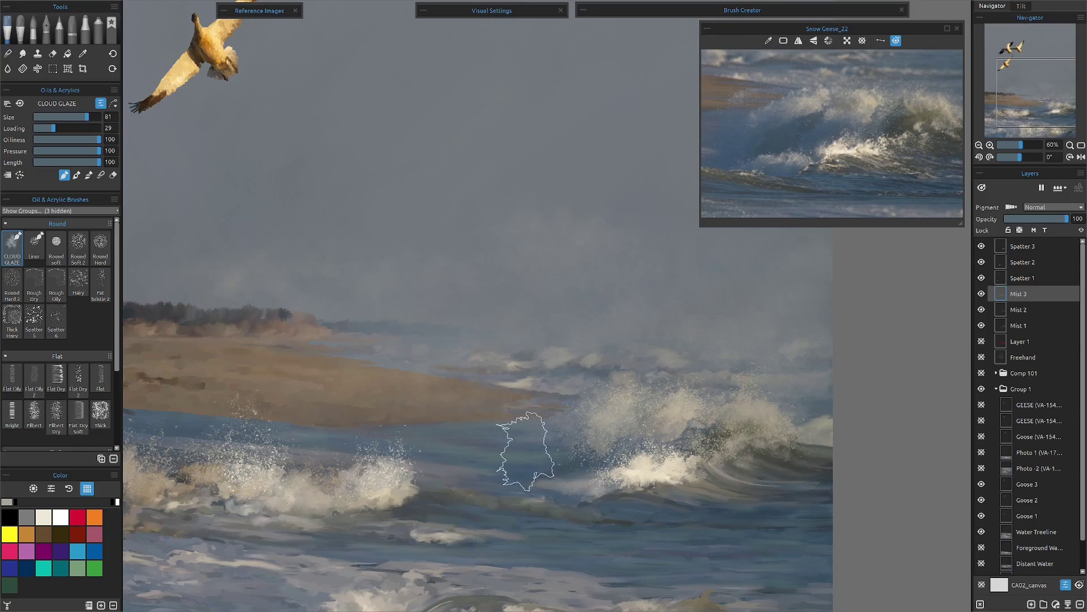
scroll(591, 495, "down", 3)
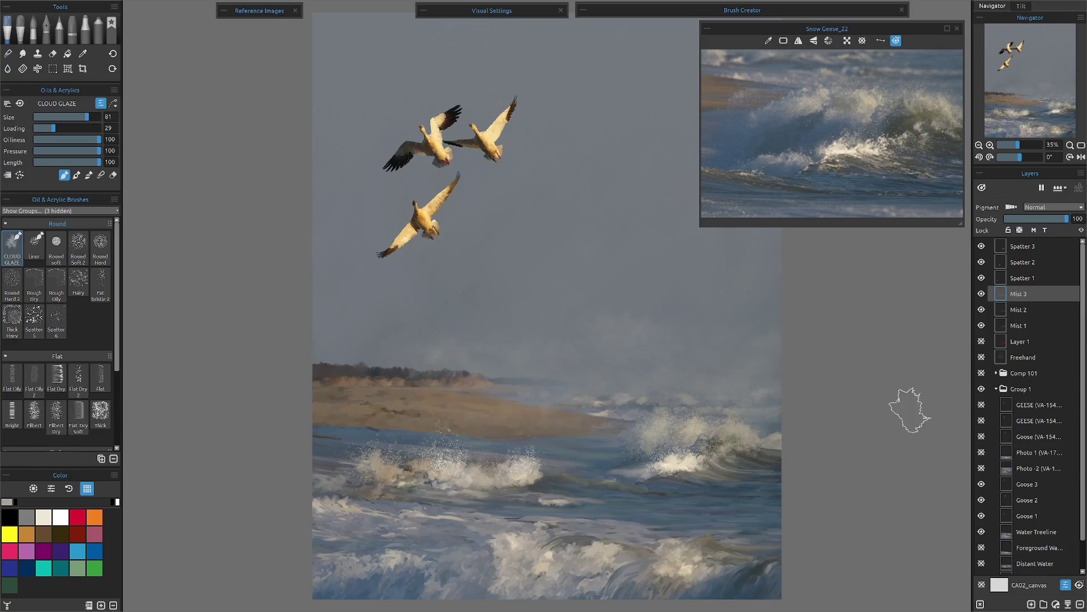
left_click_drag(1066, 220, 1048, 230)
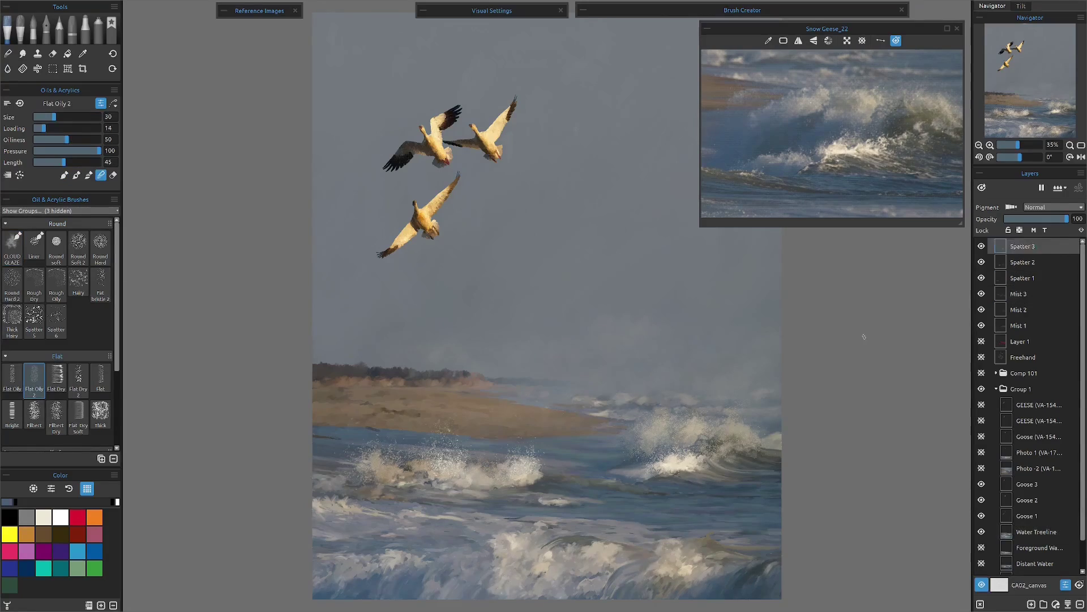
Paint cream spray over the foreground waves with the Spatter 6 brush at Size 52 and Loading 100.
left_click(56, 321)
scroll(213, 311, "up", 4)
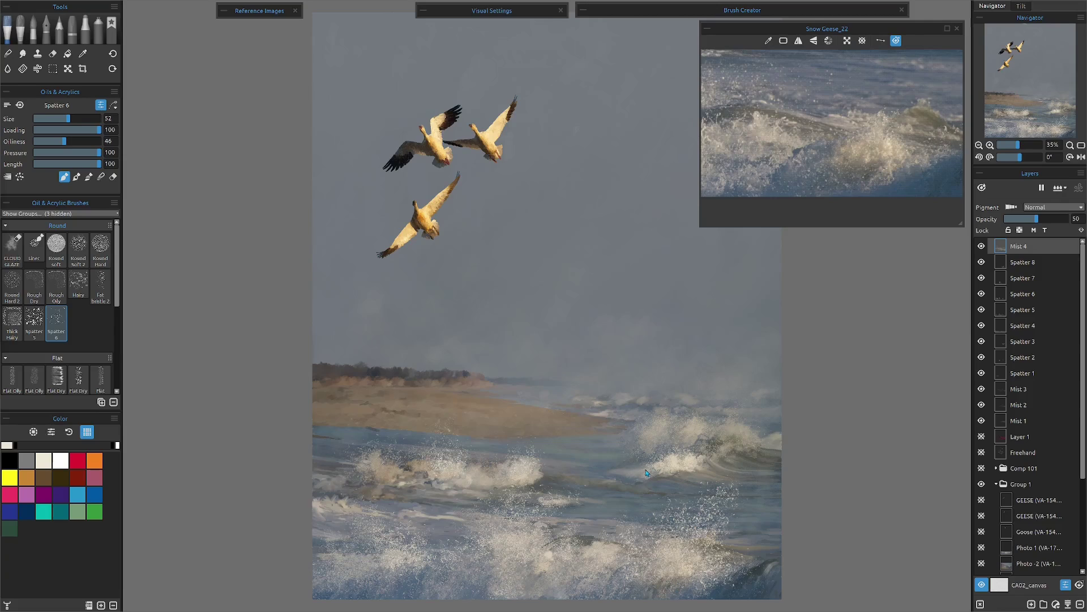
Add a new layer directly above Mist 3.
scroll(656, 501, "up", 3)
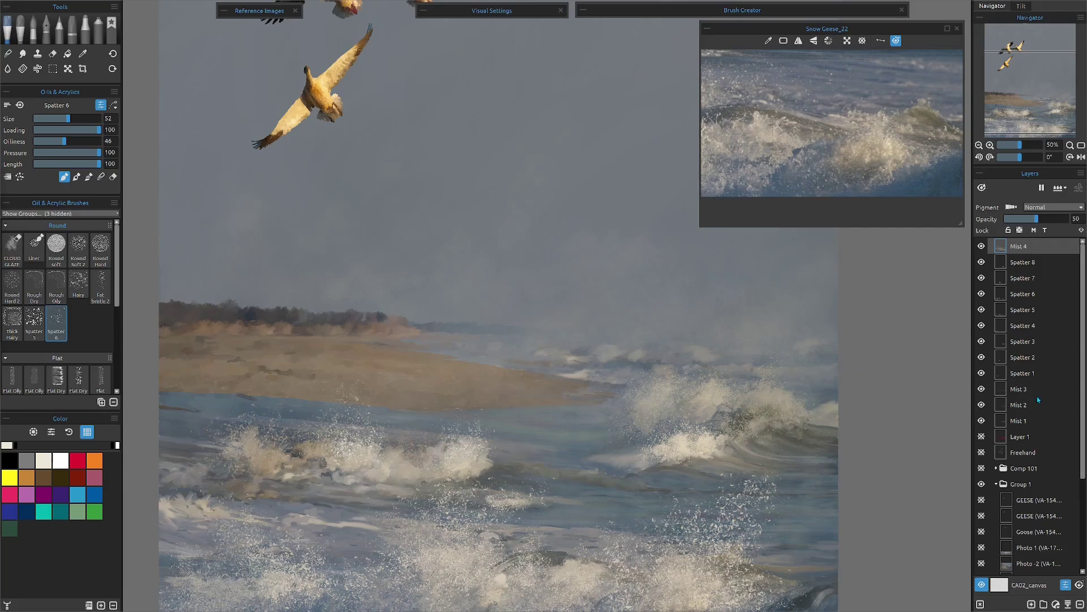
left_click(1018, 389)
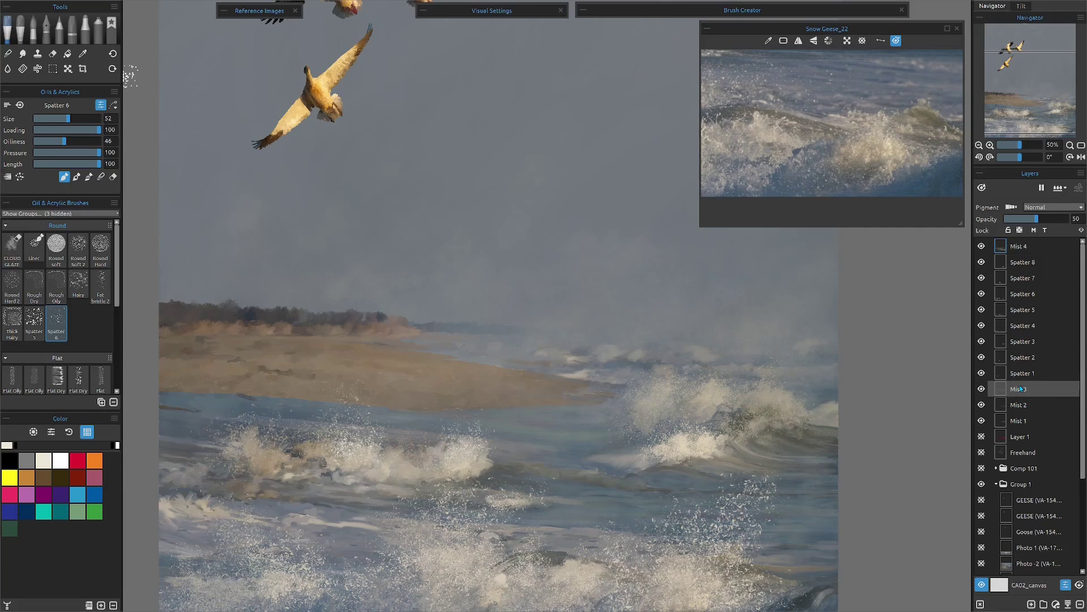
key("7")
key("ctrl+shift+n")
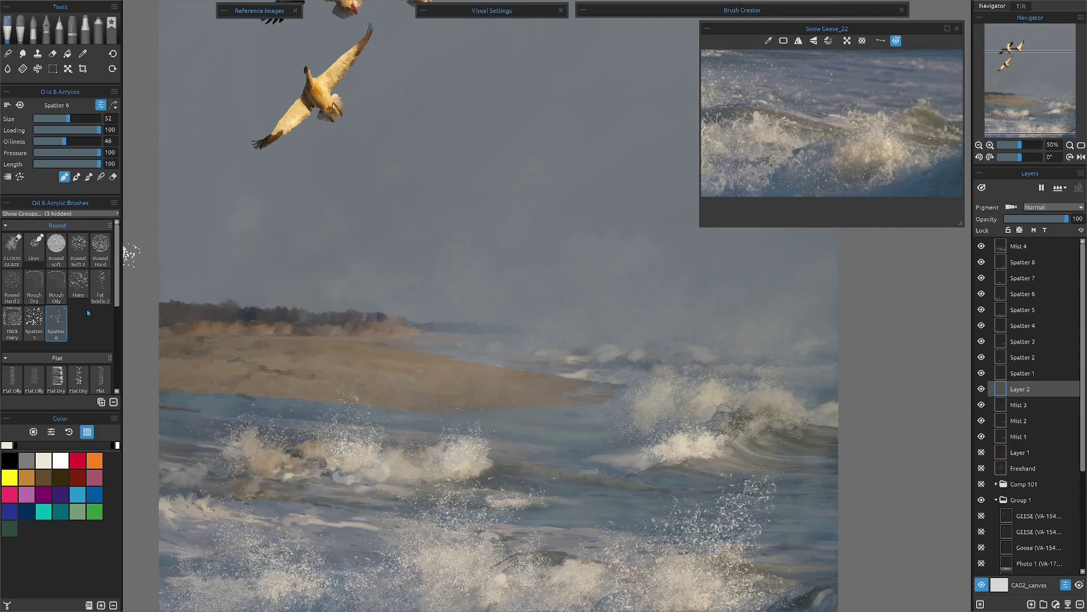
Glaze thin mist around the distant waves with CLOUD GLAZE at Size 90 and Loading 9, using colours sampled from the haze and distant foam.
left_click(9, 250)
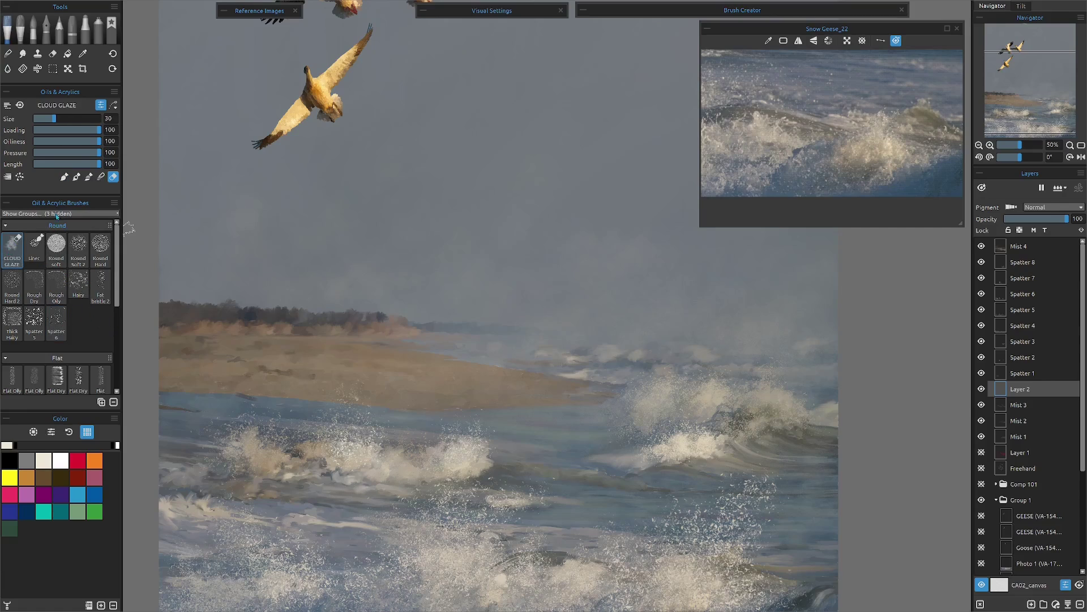
left_click(64, 178)
mouse_move(79, 128)
left_mouse_down()
mouse_move(40, 137)
mouse_move(92, 118)
left_mouse_up()
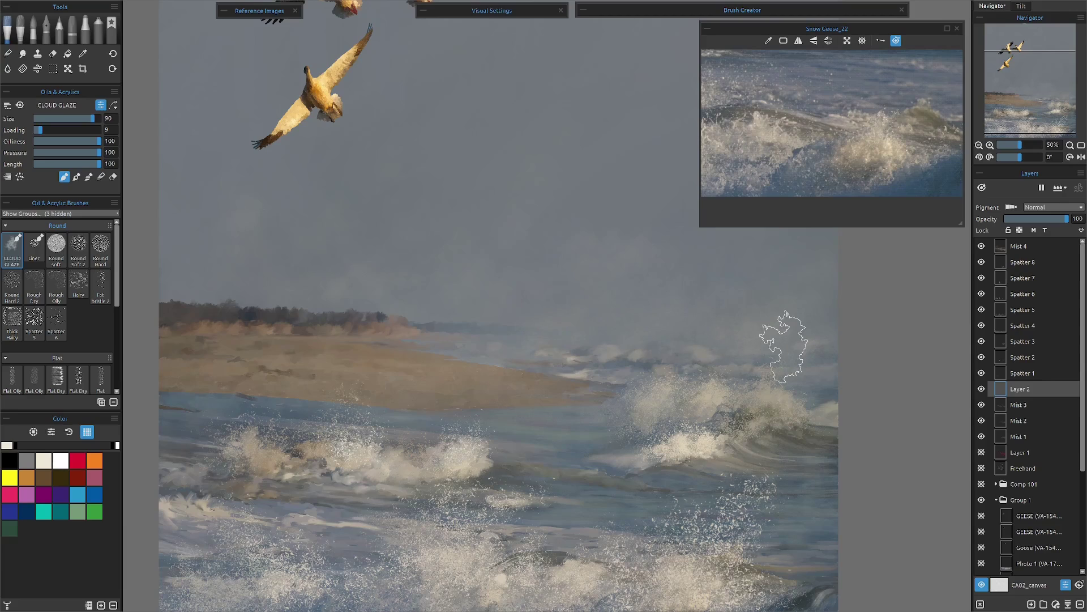
left_click(715, 330, "alt")
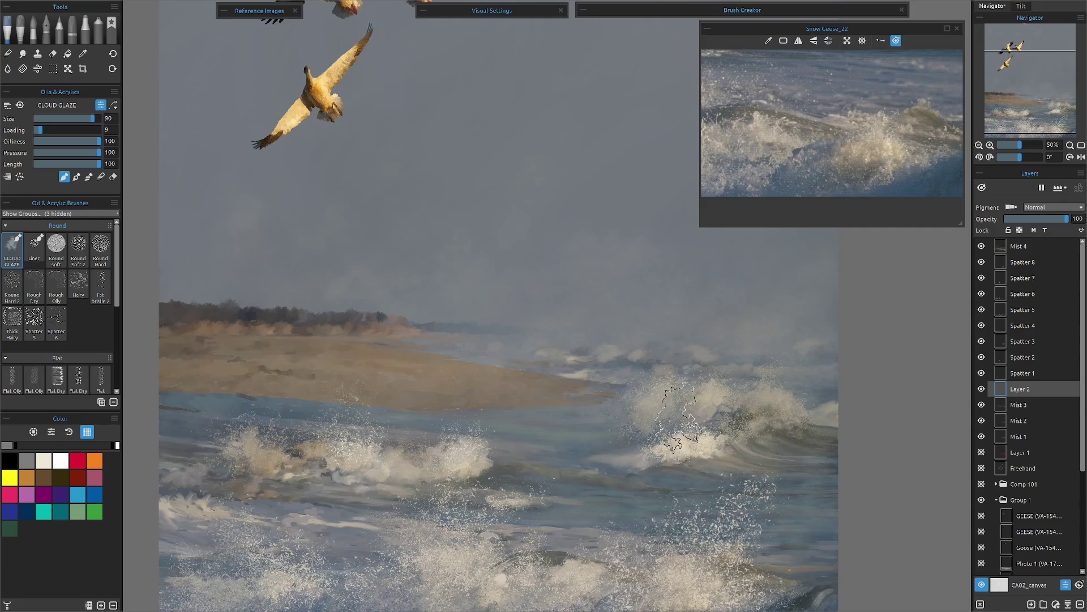
left_click(583, 375, "alt")
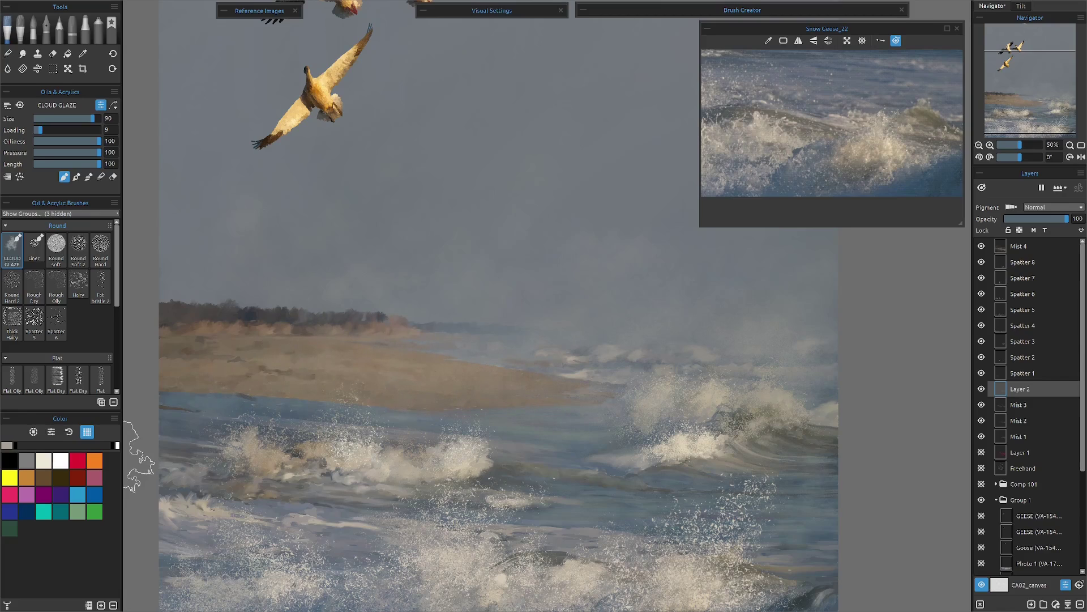
Set the CLOUD GLAZE brush's Loading to 21 and slightly lower the opacity of the Mist 3 layer.
left_click(48, 129)
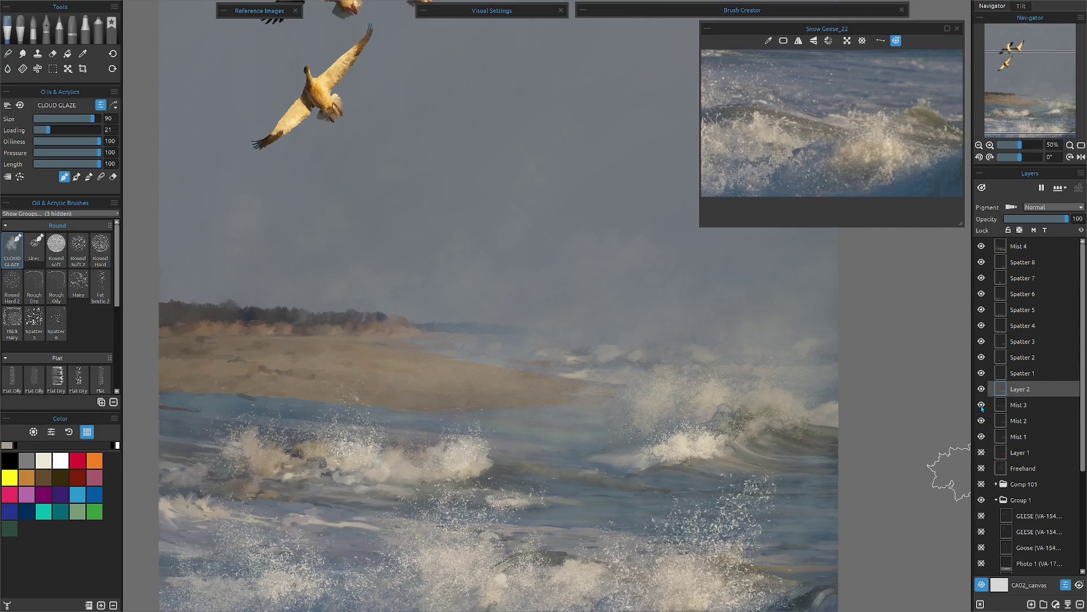
left_click(1014, 405)
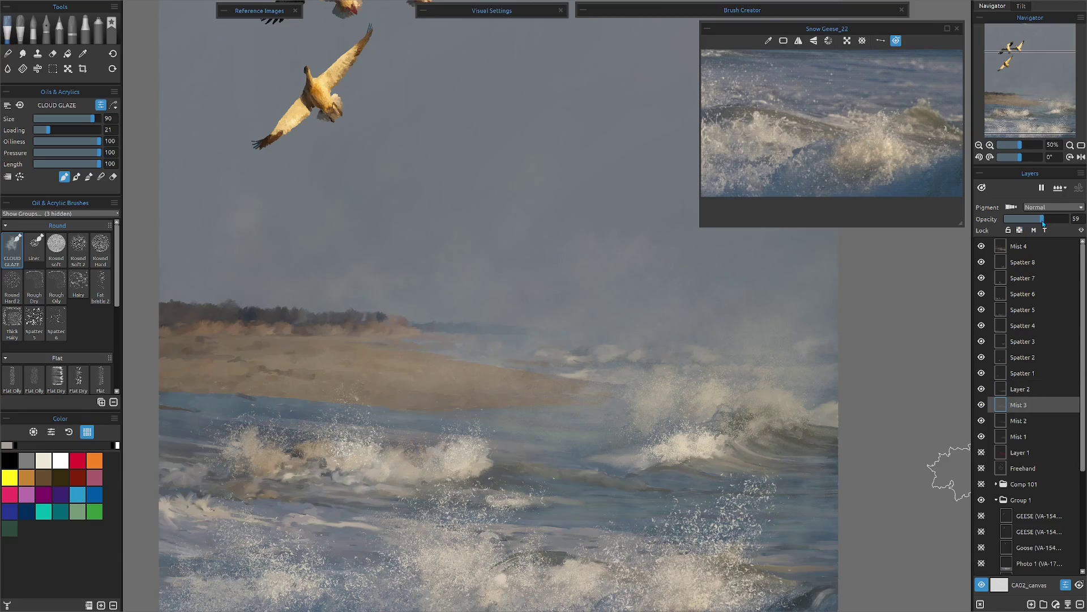
left_click_drag(1043, 222, 1038, 226)
left_click_drag(1038, 219, 1037, 219)
Set the opacity of both the Mist 2 and Mist 1 layers to 50.
left_click(1031, 420)
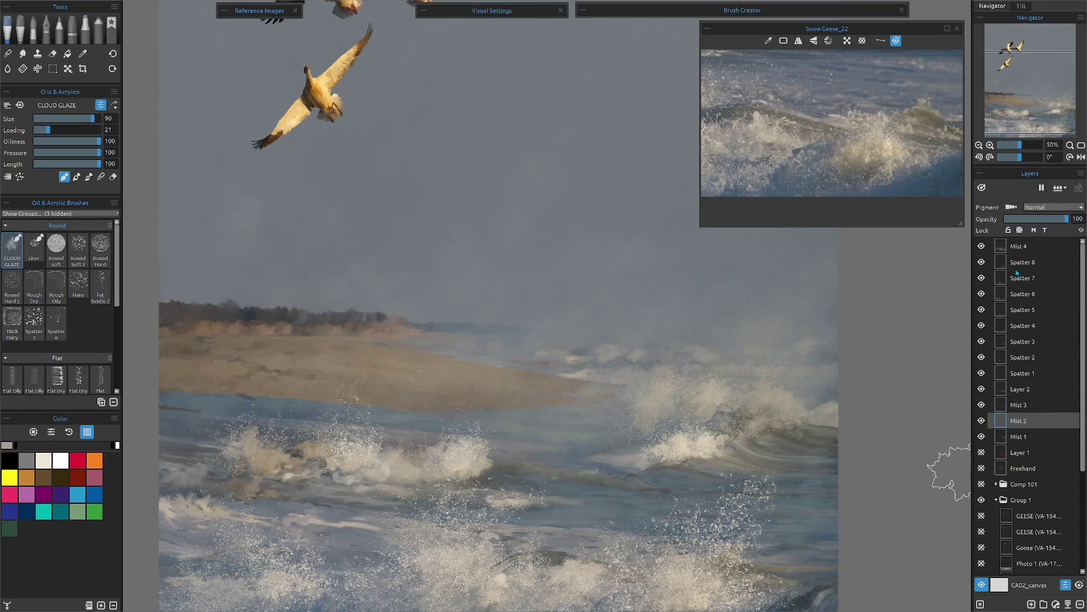
left_click(1078, 219)
type("50")
left_click(1023, 438)
left_click(1077, 218)
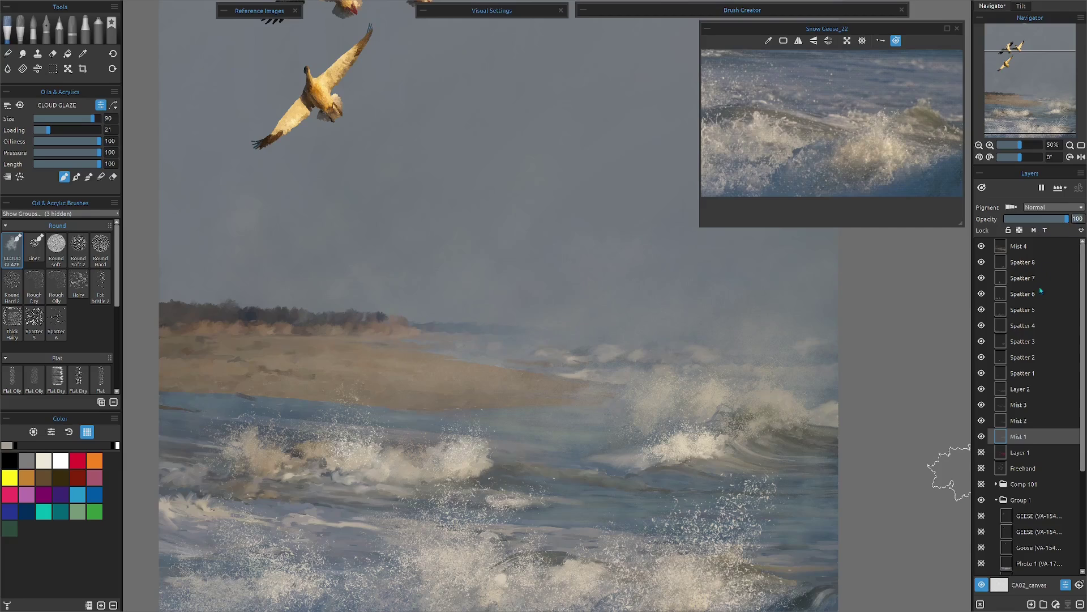
type("50")
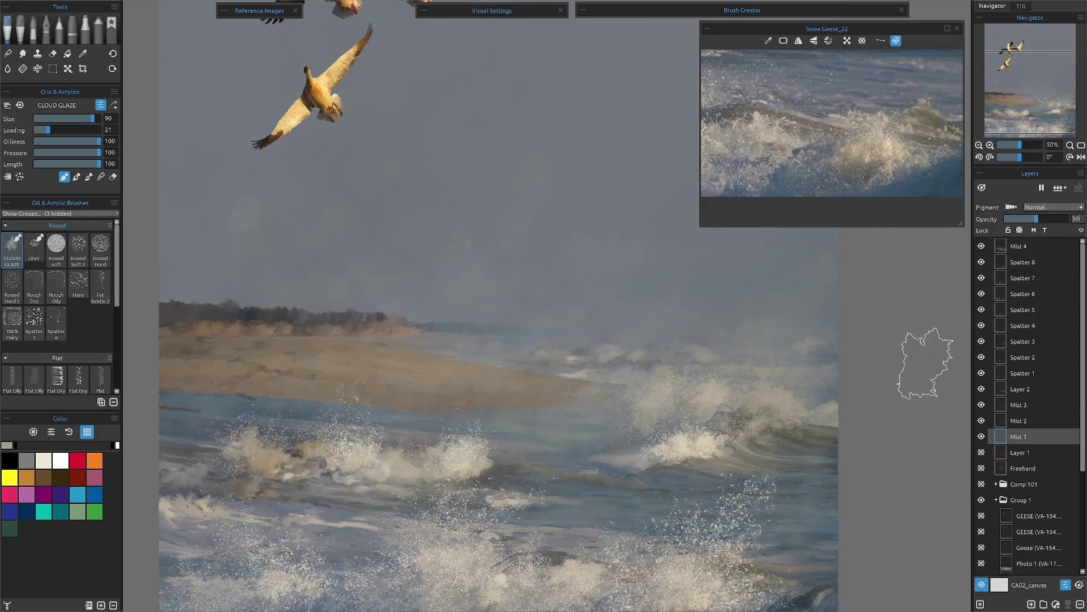
Raise the Mist 1 layer's opacity, check the opacities of the other mist layers and reselect Layer 2.
left_click(1036, 219)
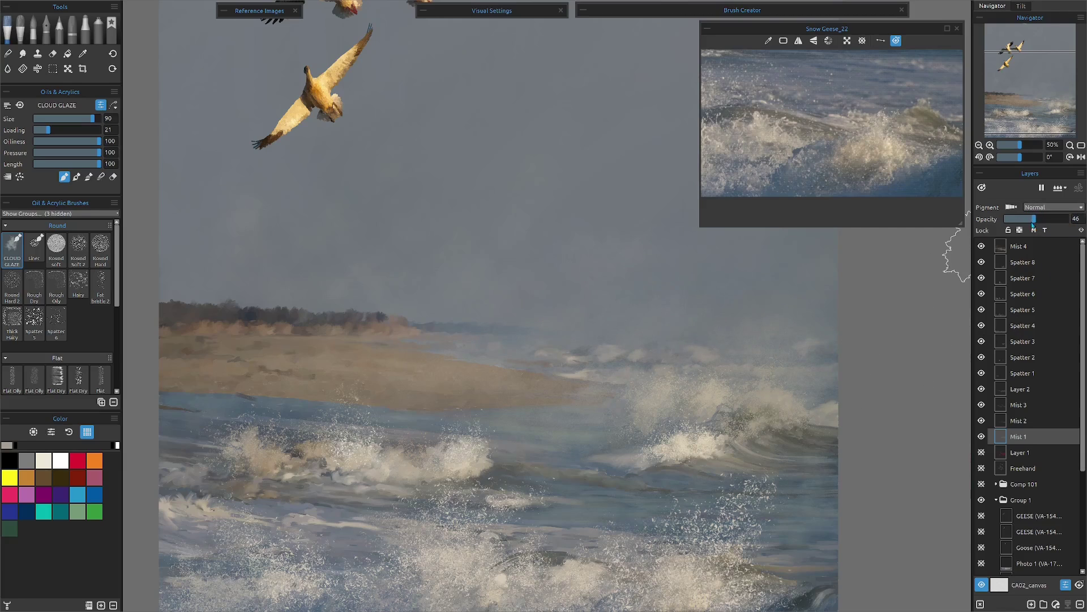
left_click_drag(1033, 225, 1070, 230)
left_click(1024, 420)
left_click(1021, 405)
left_click(1020, 436)
left_click(1022, 389)
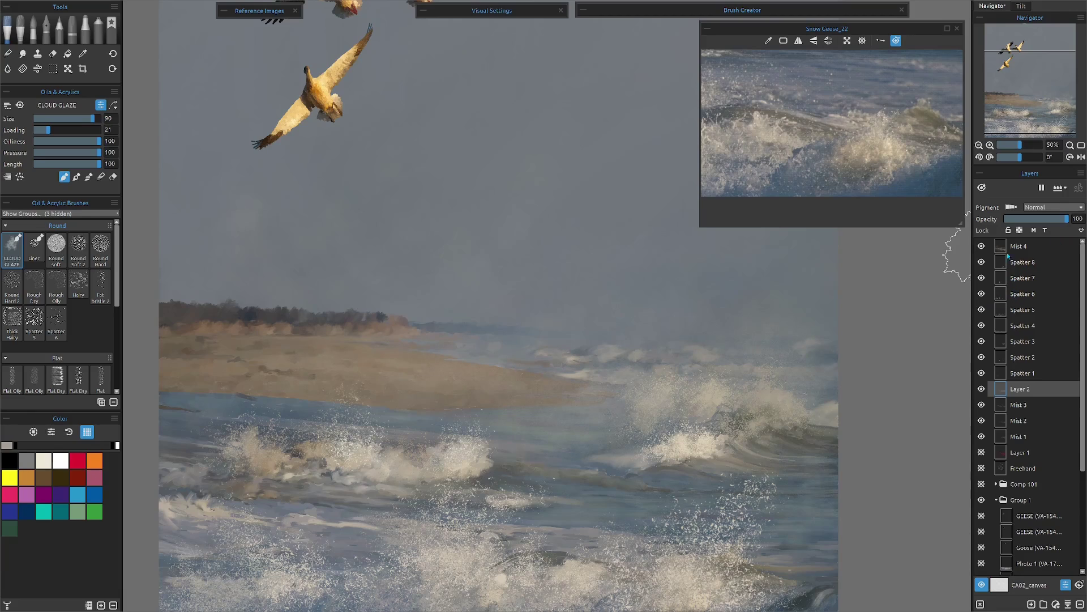
Compare the painting with and without the Mist 4 layer and examine the foreground waves.
left_click(982, 246)
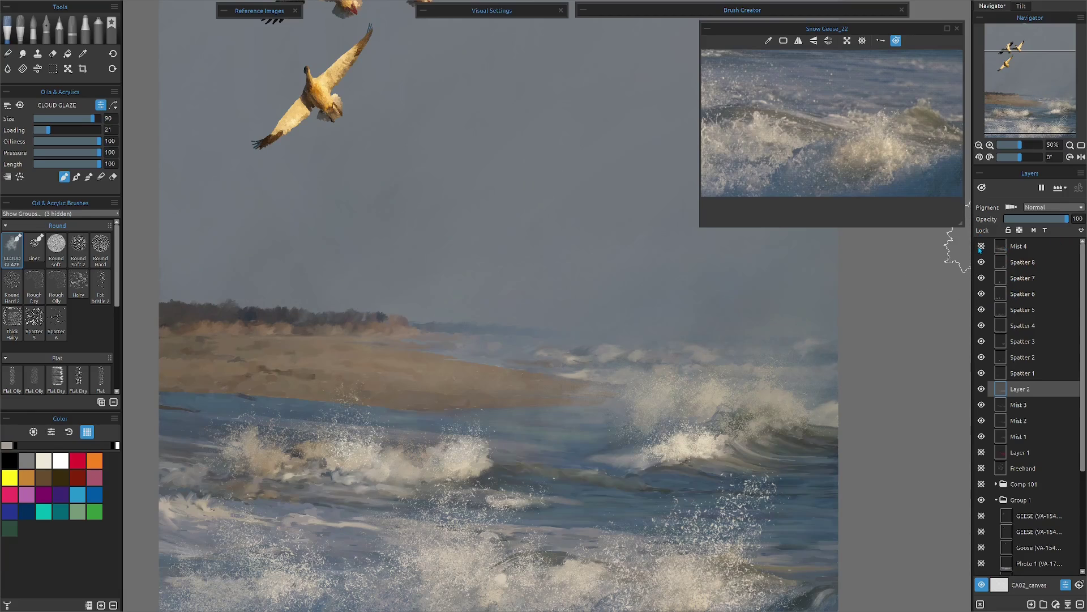
left_click(981, 247)
left_click(981, 246)
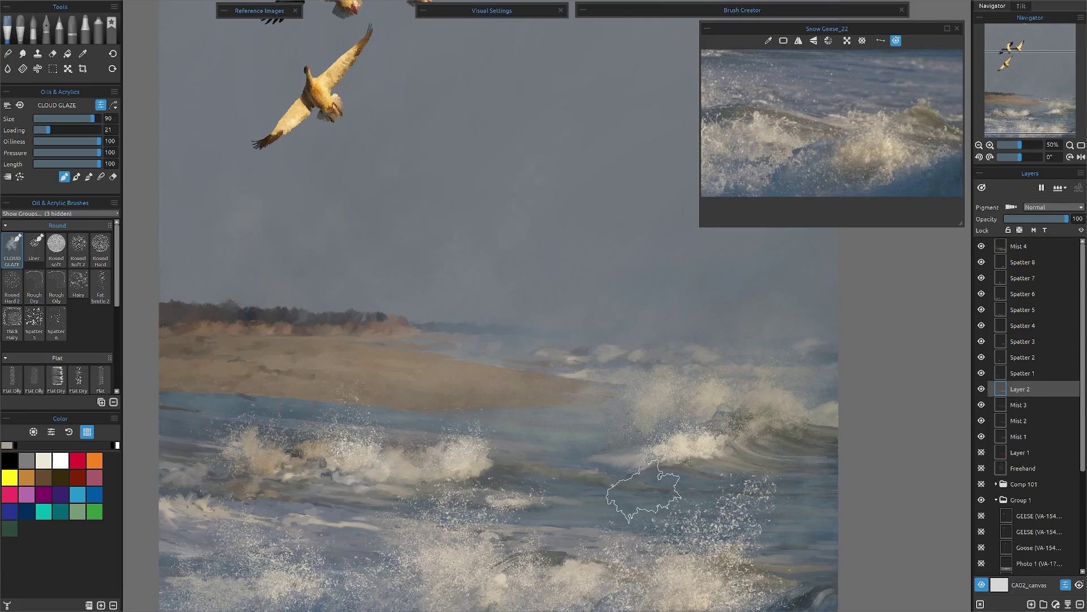
left_click_drag(570, 540, 599, 407)
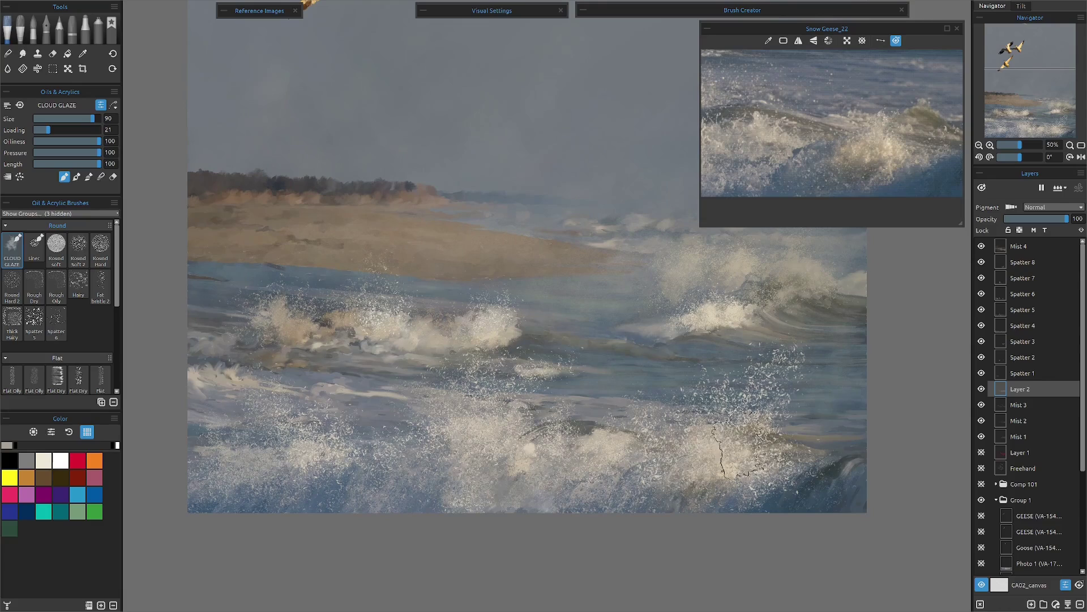
Check which spray belongs to the Spatter 8 layer, select that layer and lock its transparency.
left_click(982, 262)
left_click(981, 262)
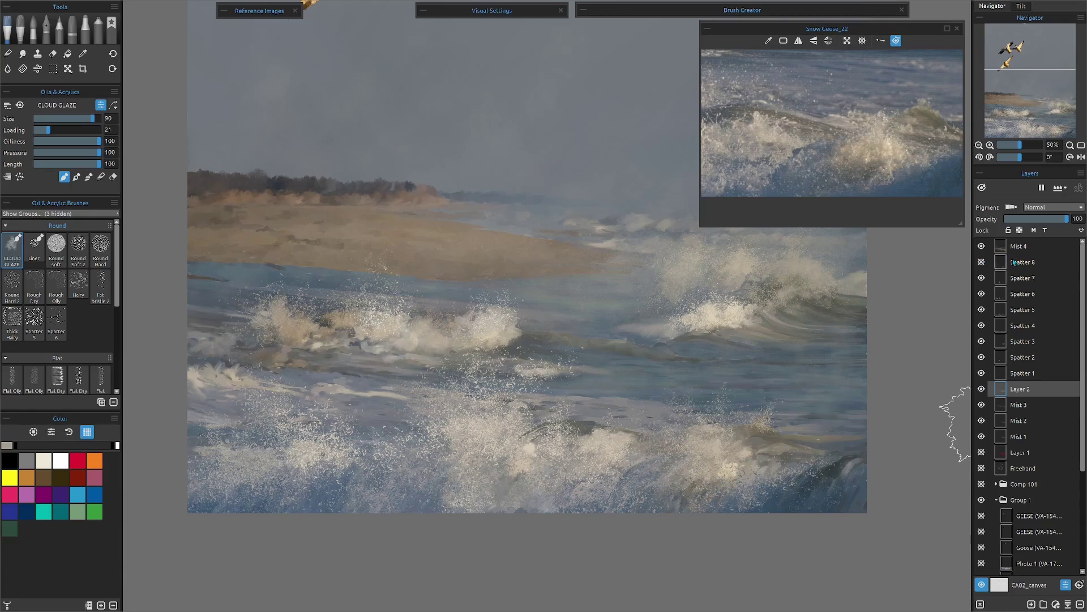
left_click(981, 262)
left_click(1028, 264)
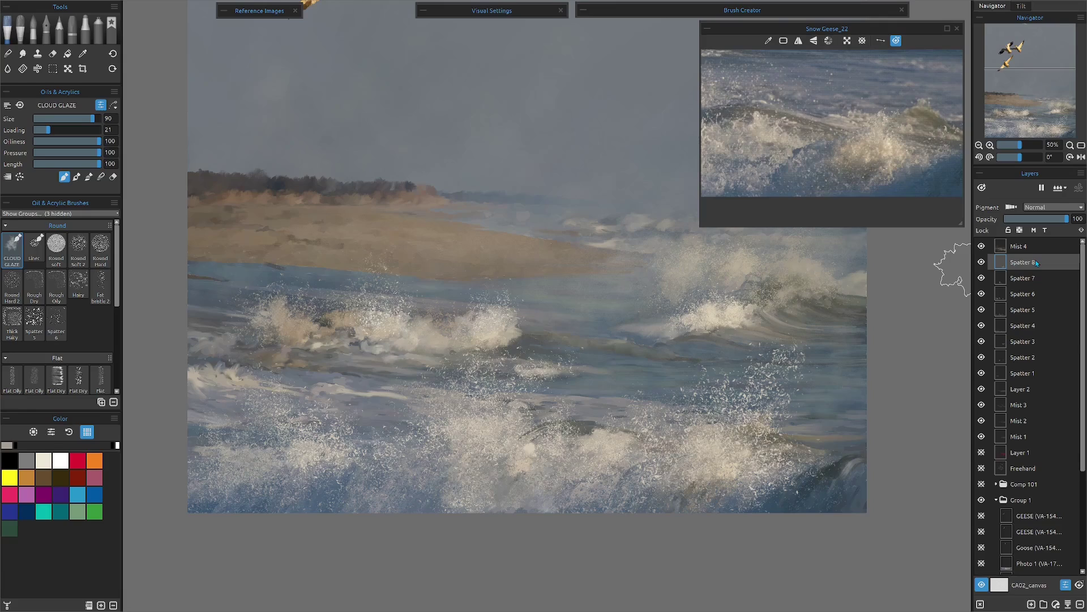
left_click(1019, 230)
Glaze the right foreground spray on Spatter 8 with golden yellow sampled from the lowest goose, using CLOUD GLAZE at Size 68 and Loading 47.
mouse_move(408, 176)
left_mouse_down()
mouse_move(422, 317)
mouse_move(412, 373)
left_mouse_up()
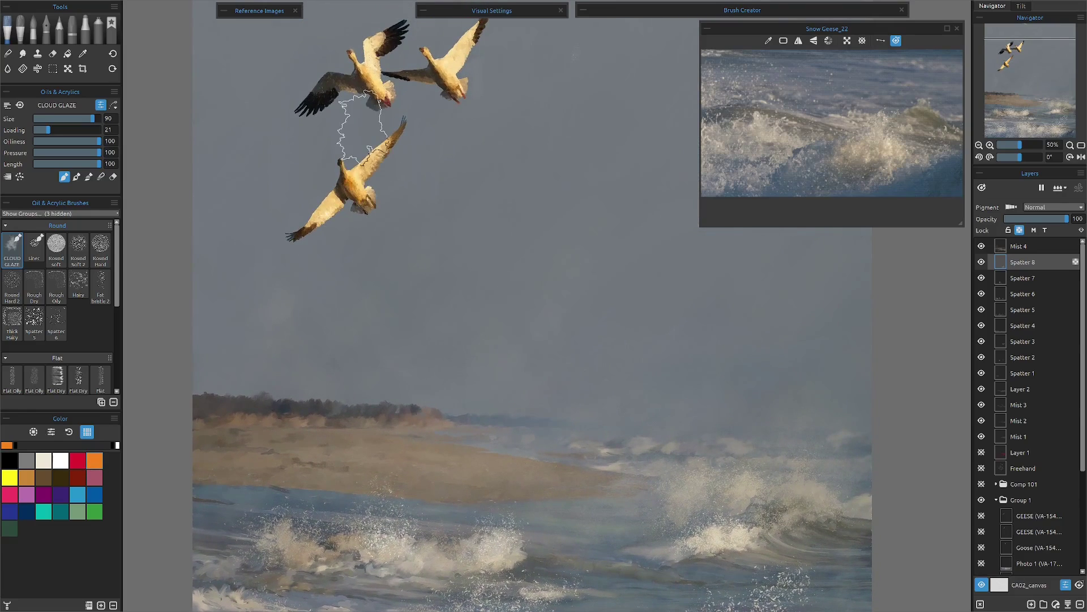
key("alt")
left_click_drag(359, 165, 358, 184)
mouse_move(595, 490)
left_mouse_down()
mouse_move(599, 449)
mouse_move(570, 351)
left_mouse_up()
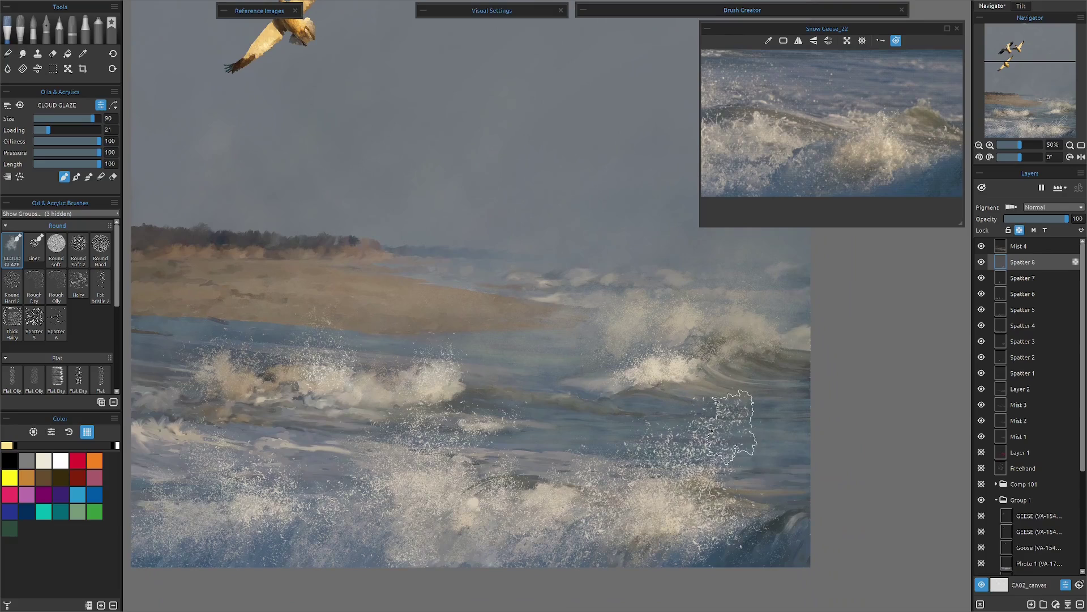
left_click(66, 130)
left_click(79, 119)
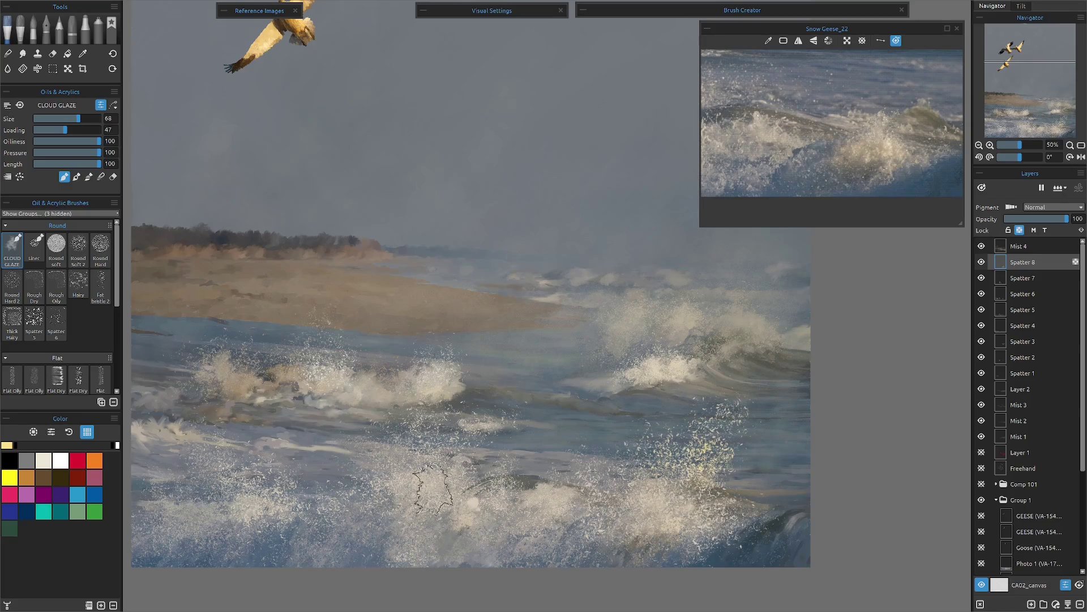
Lock transparency on the Spatter 7 and Spatter 6 layers and tint their foreground spray with the same golden glaze.
left_click(982, 278)
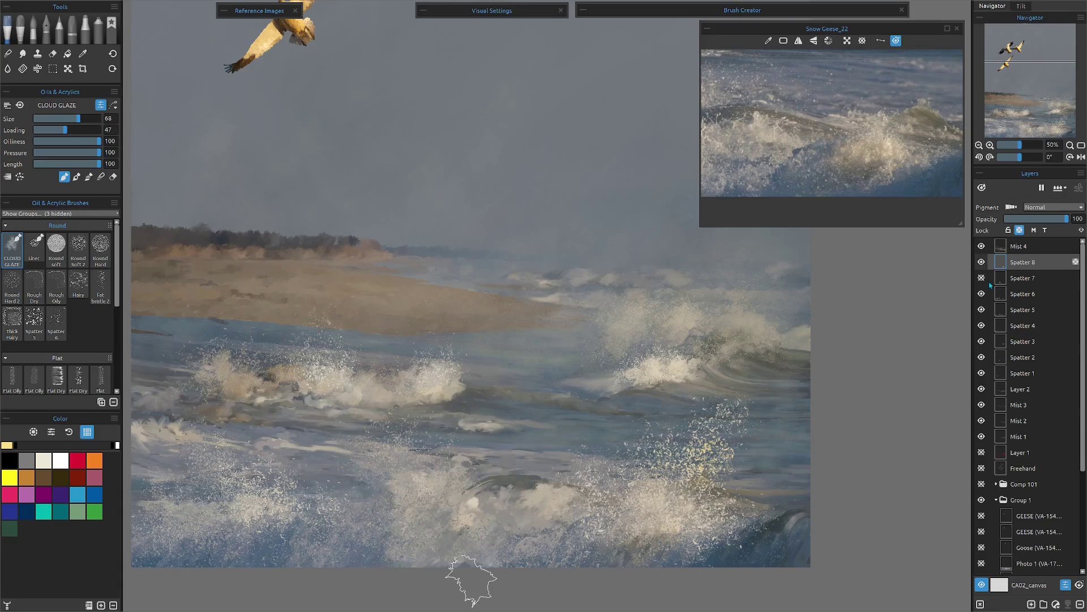
left_click(982, 277)
left_click(1031, 278)
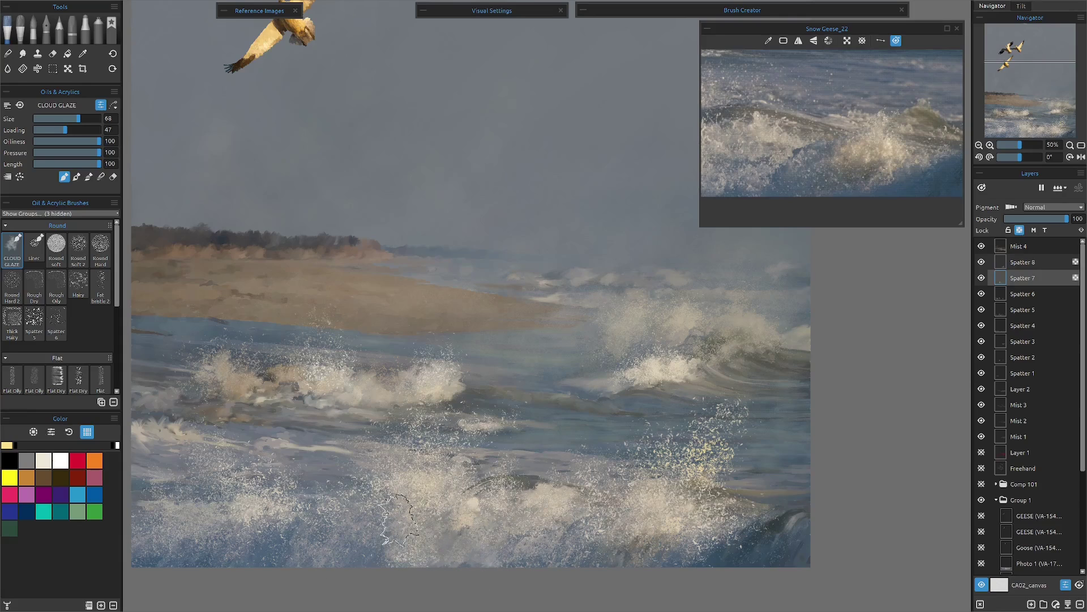
left_click(984, 295)
left_click(1031, 292)
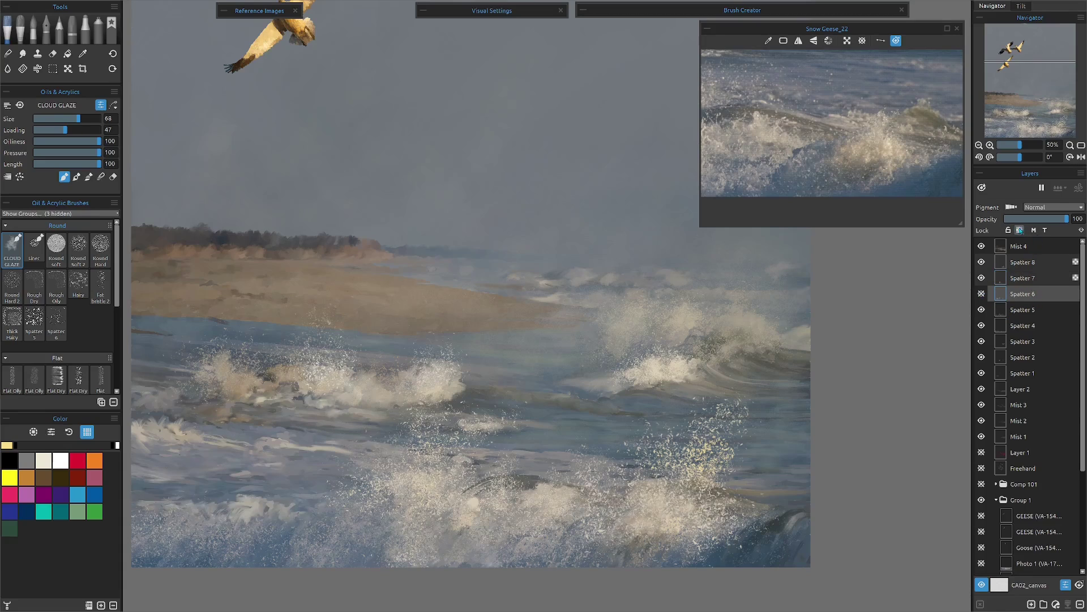
left_click(983, 294)
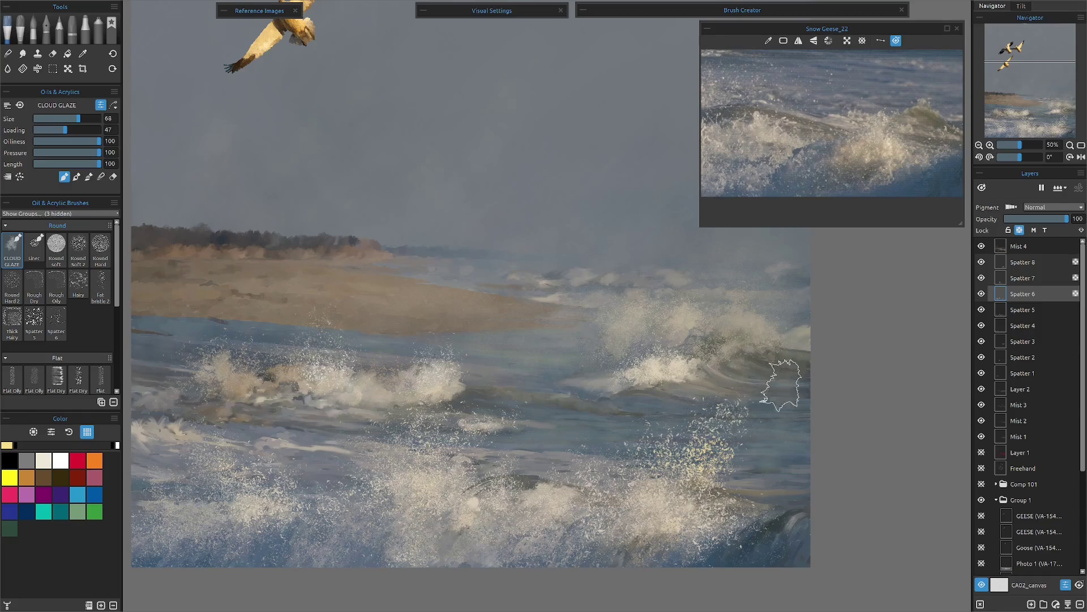
Lock transparency on the Spatter 3, Spatter 2 and Spatter 1 layers and warm the spray on the waves behind with the golden glaze.
left_click(982, 341)
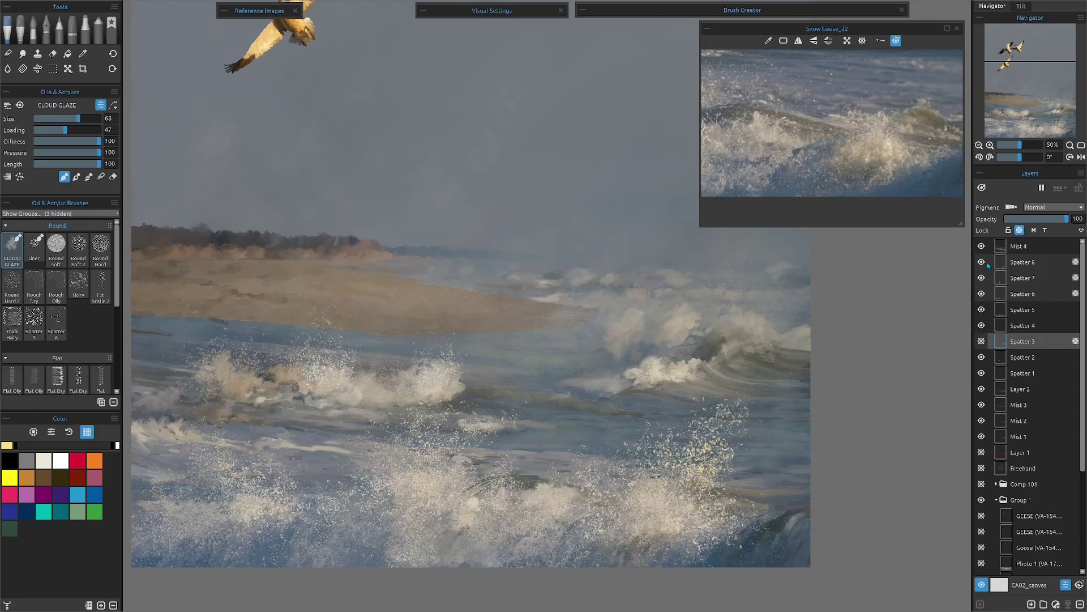
left_click(981, 342)
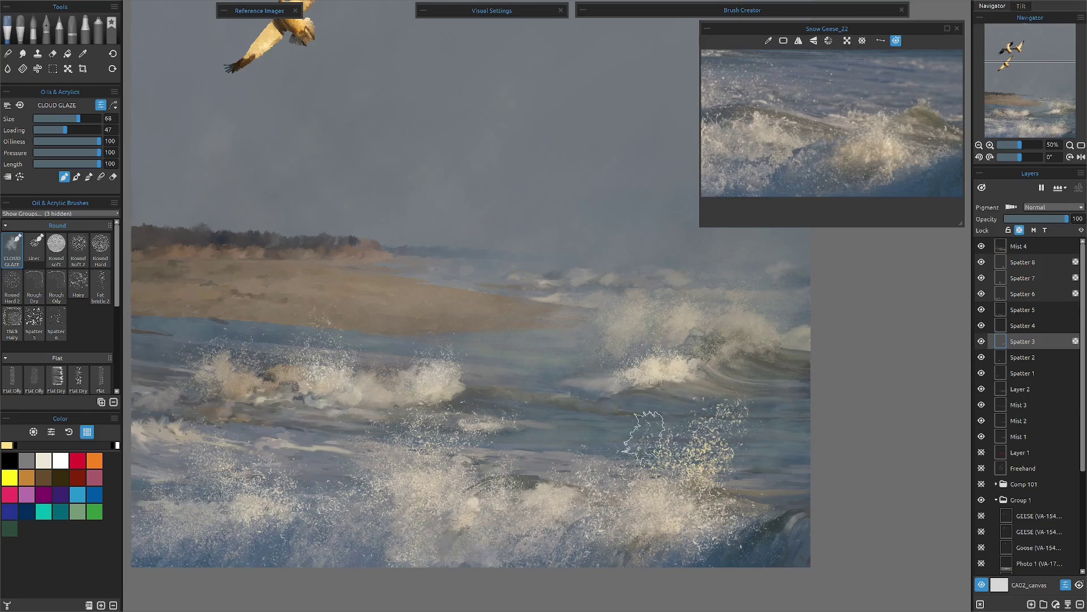
left_click(983, 357)
left_click(1020, 358)
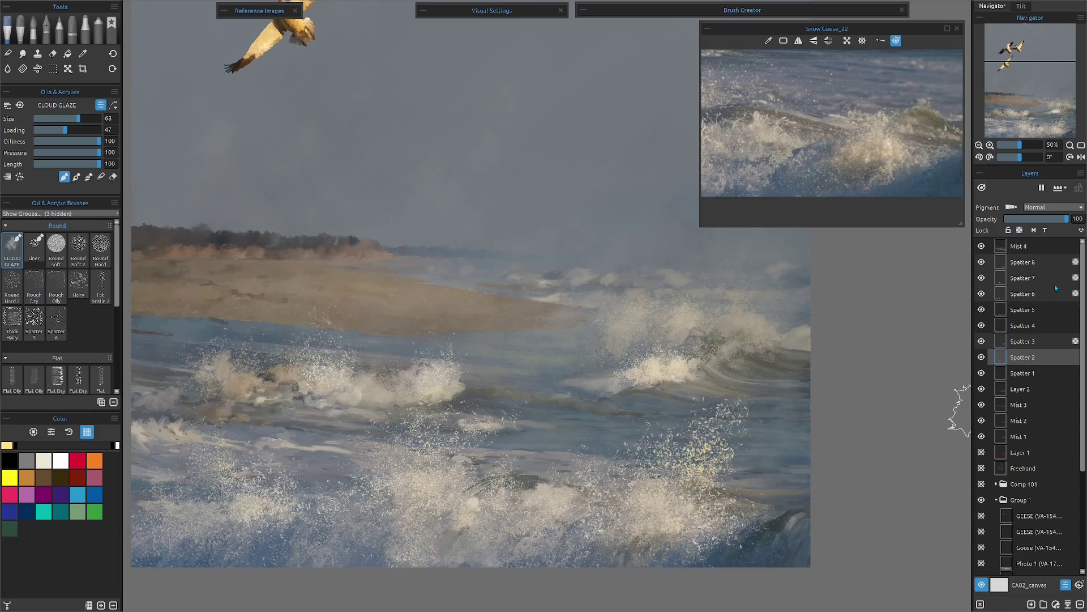
left_click(981, 373)
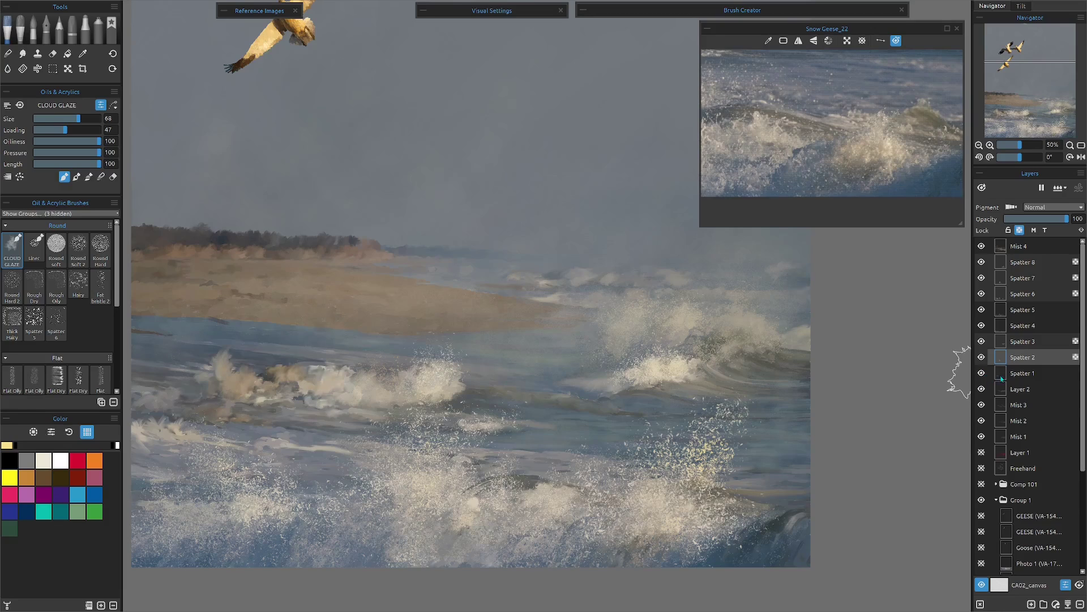
left_click(1027, 376)
left_click(1019, 229)
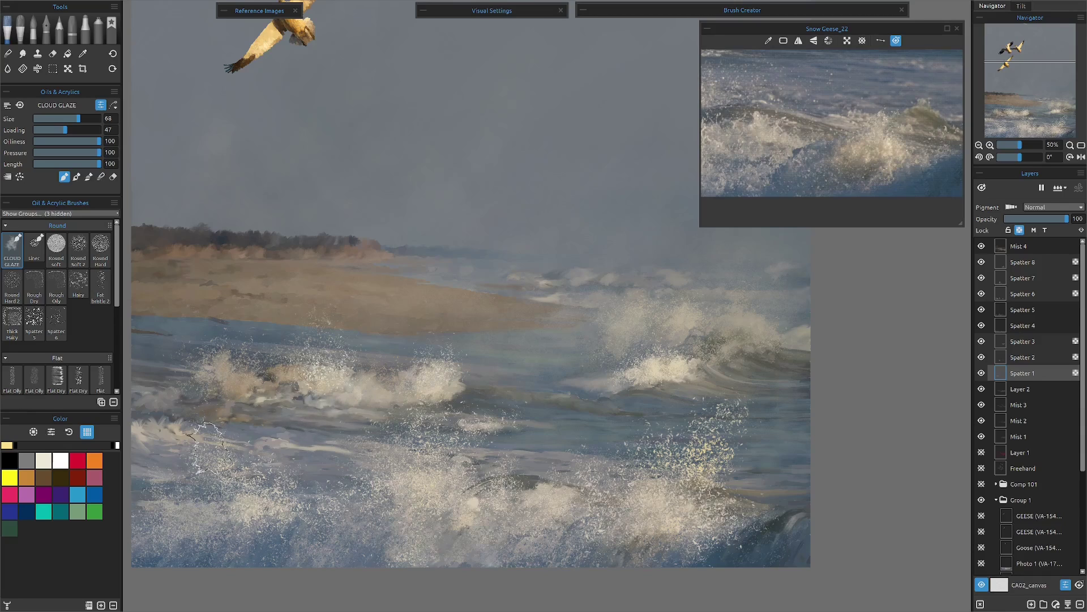
Fit the whole painting in view and hide the Snow Geese_22 reference image.
key("ctrl+0")
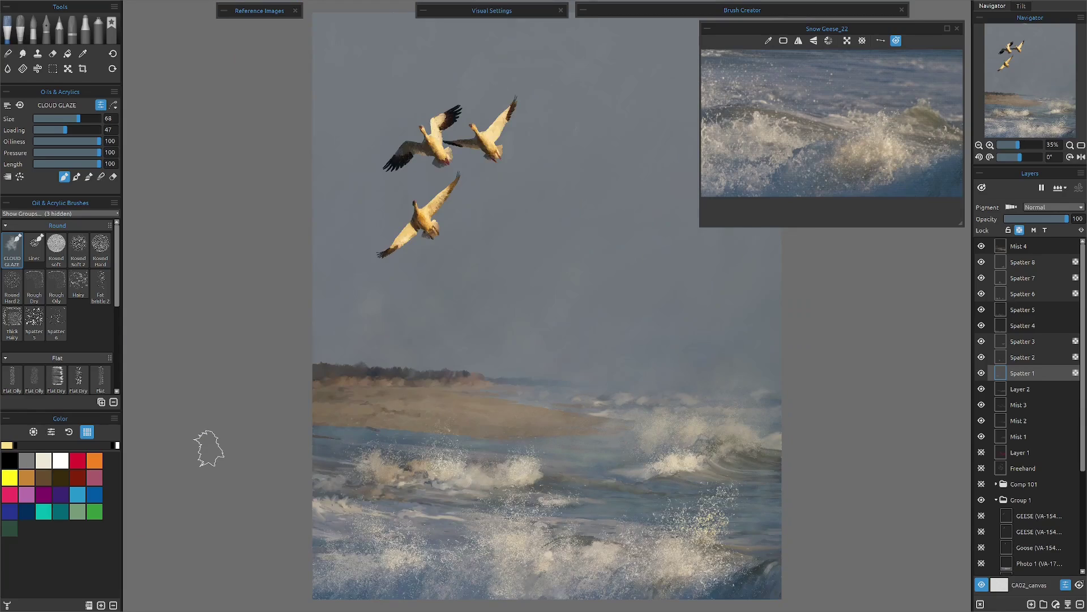
left_click(225, 12)
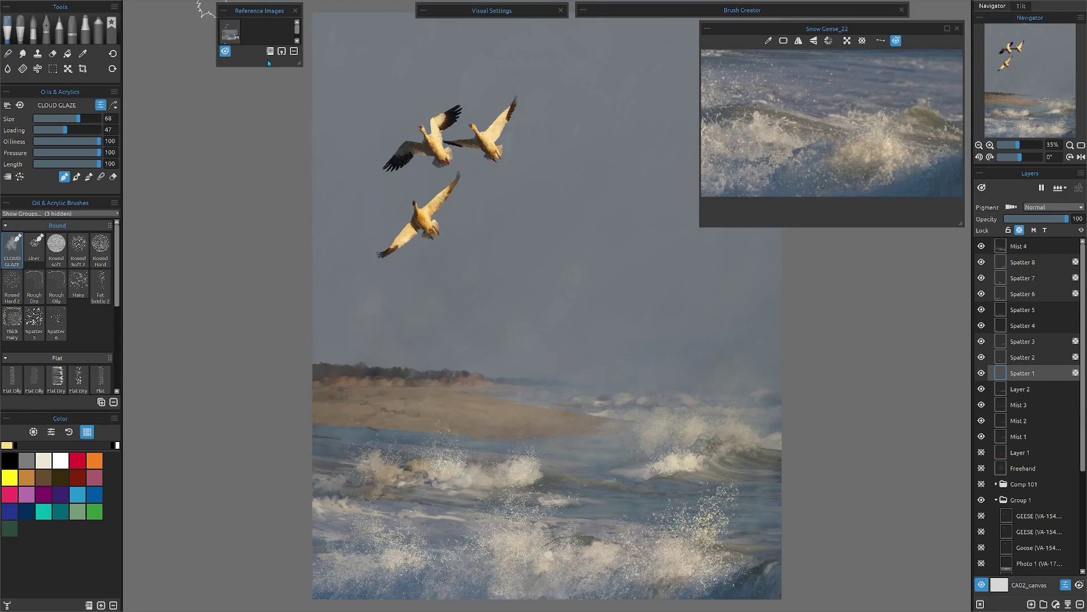
left_click(225, 50)
left_click(224, 12)
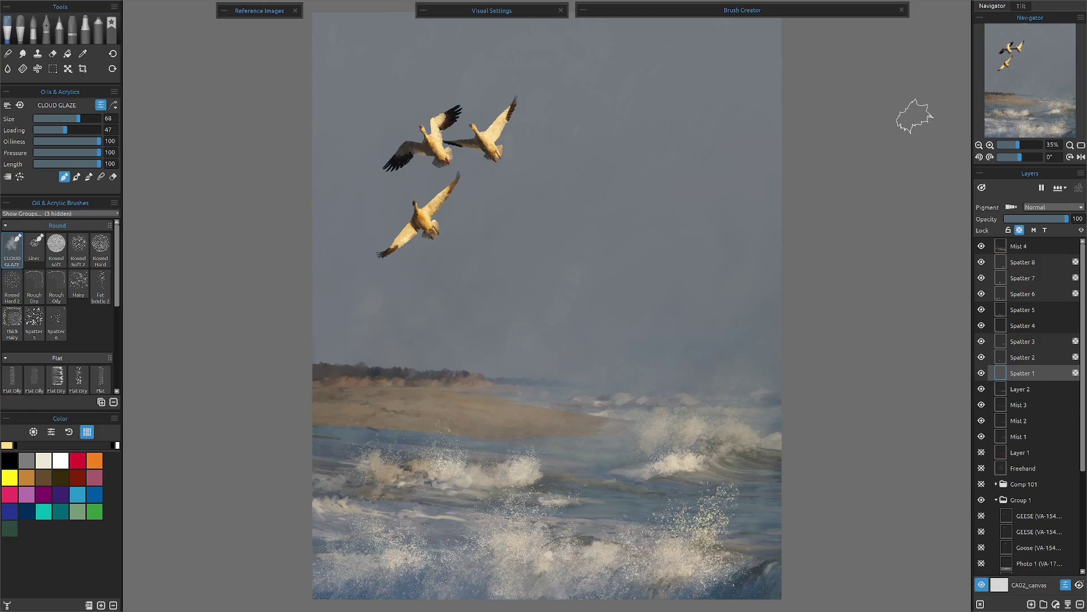